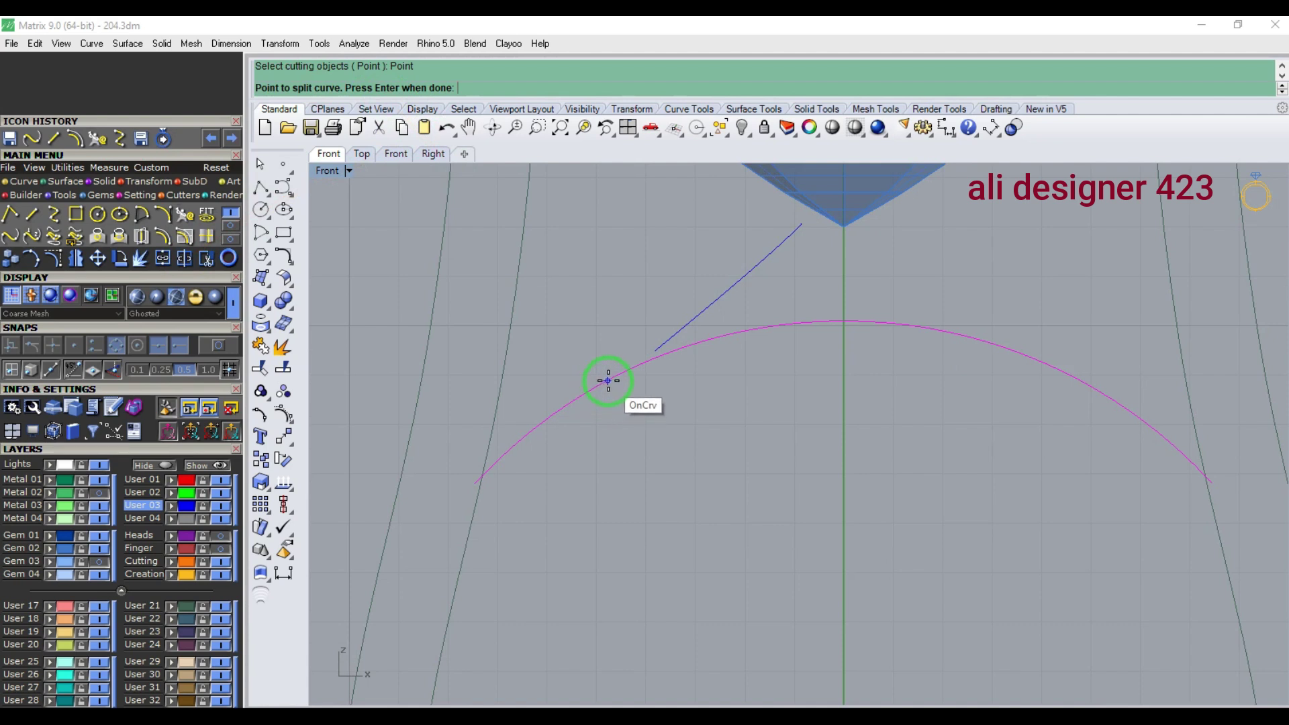
- Split the arc near its left end and delete the long remaining portion, keeping only the short left segment
{"action": "left_click", "coordinate": [571, 403]}
{"action": "key", "text": "Return"}
{"action": "left_click", "coordinate": [574, 401]}
{"action": "key", "text": "Delete"}
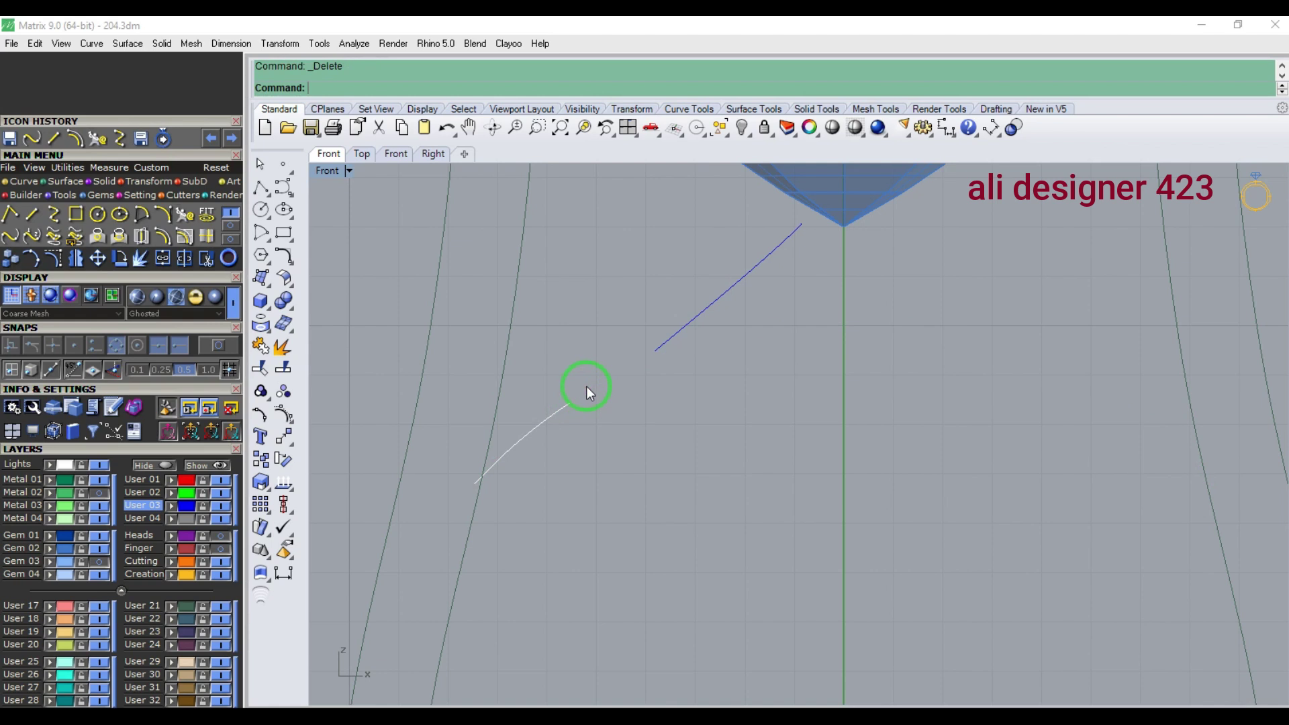
- Show the short arc segment's control points and move its upper end point sideways in the perspective view
{"action": "key", "text": "F1"}
{"action": "key", "text": "F4"}
{"action": "right_click_drag", "start_coordinate": [586, 445], "coordinate": [836, 406]}
{"action": "scroll", "coordinate": [776, 439], "scroll_direction": "up", "scroll_amount": 6}
{"action": "left_click", "coordinate": [777, 432]}
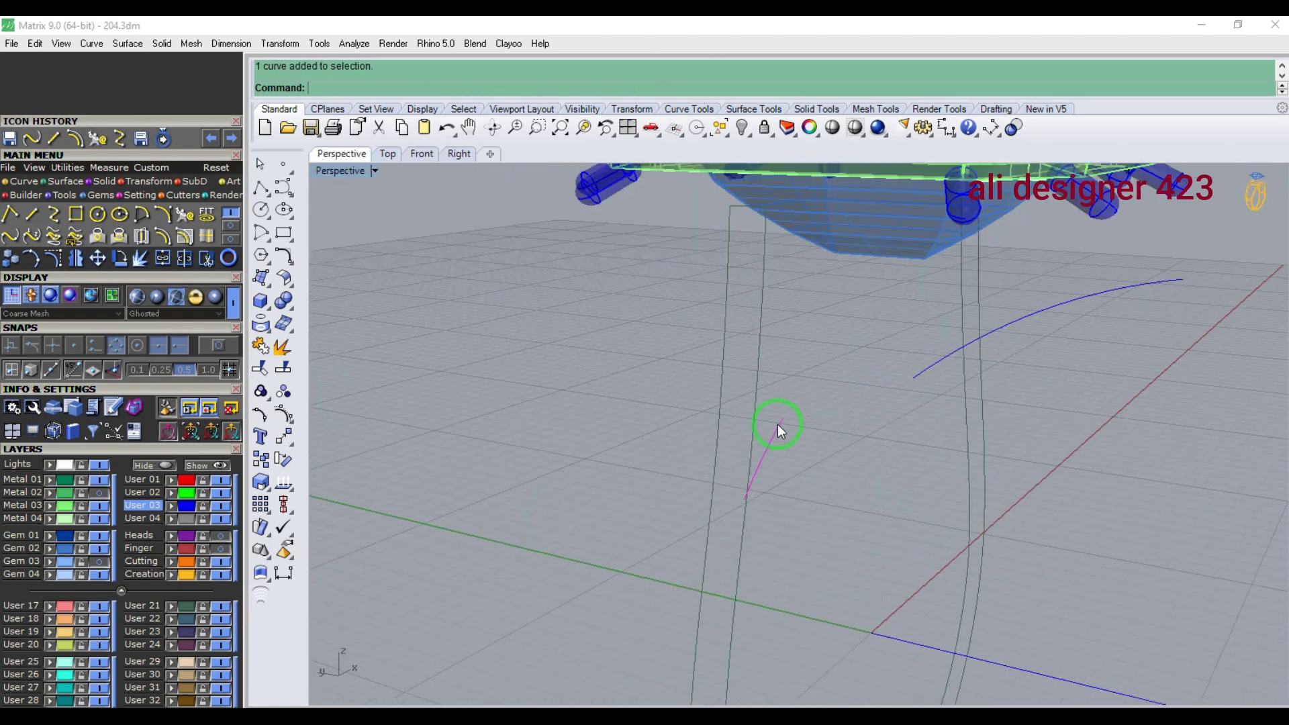
{"action": "left_click", "coordinate": [55, 257]}
{"action": "scroll", "coordinate": [782, 423], "scroll_direction": "up", "scroll_amount": 3}
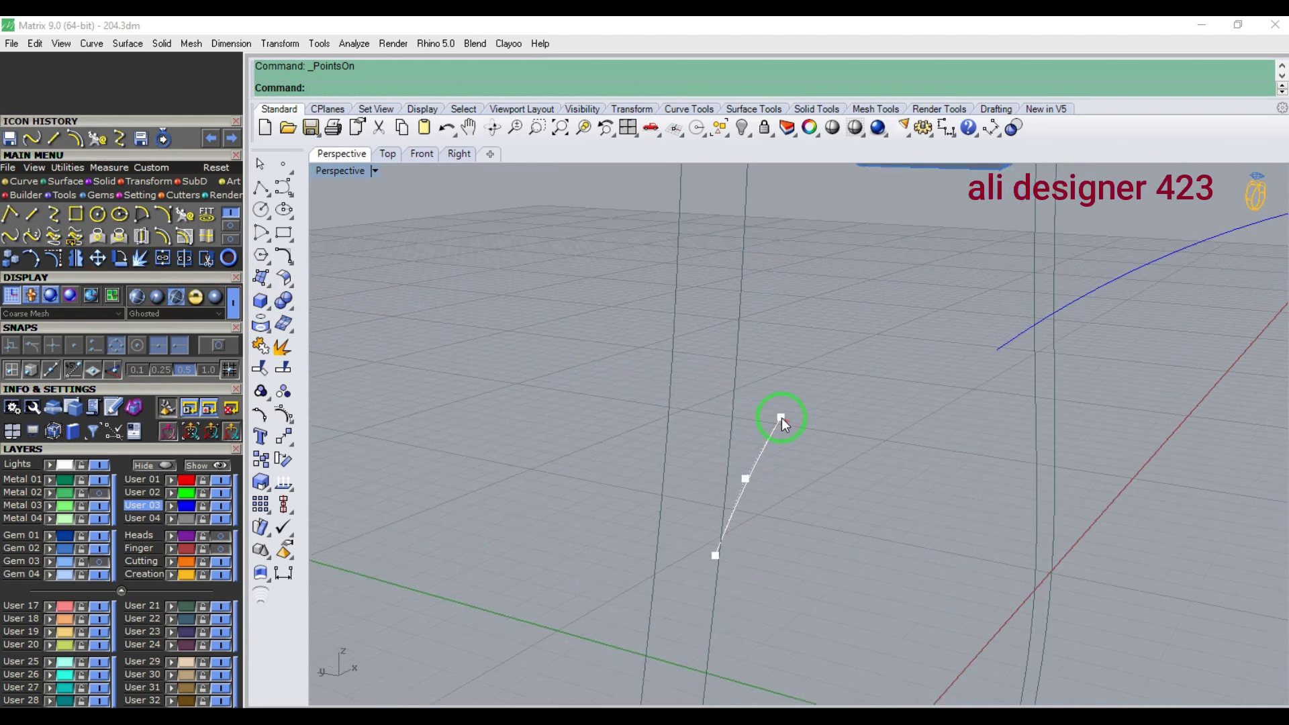
{"action": "left_click", "coordinate": [231, 431]}
{"action": "scroll", "coordinate": [796, 415], "scroll_direction": "up", "scroll_amount": 3}
{"action": "left_click_drag", "start_coordinate": [728, 415], "coordinate": [757, 416]}
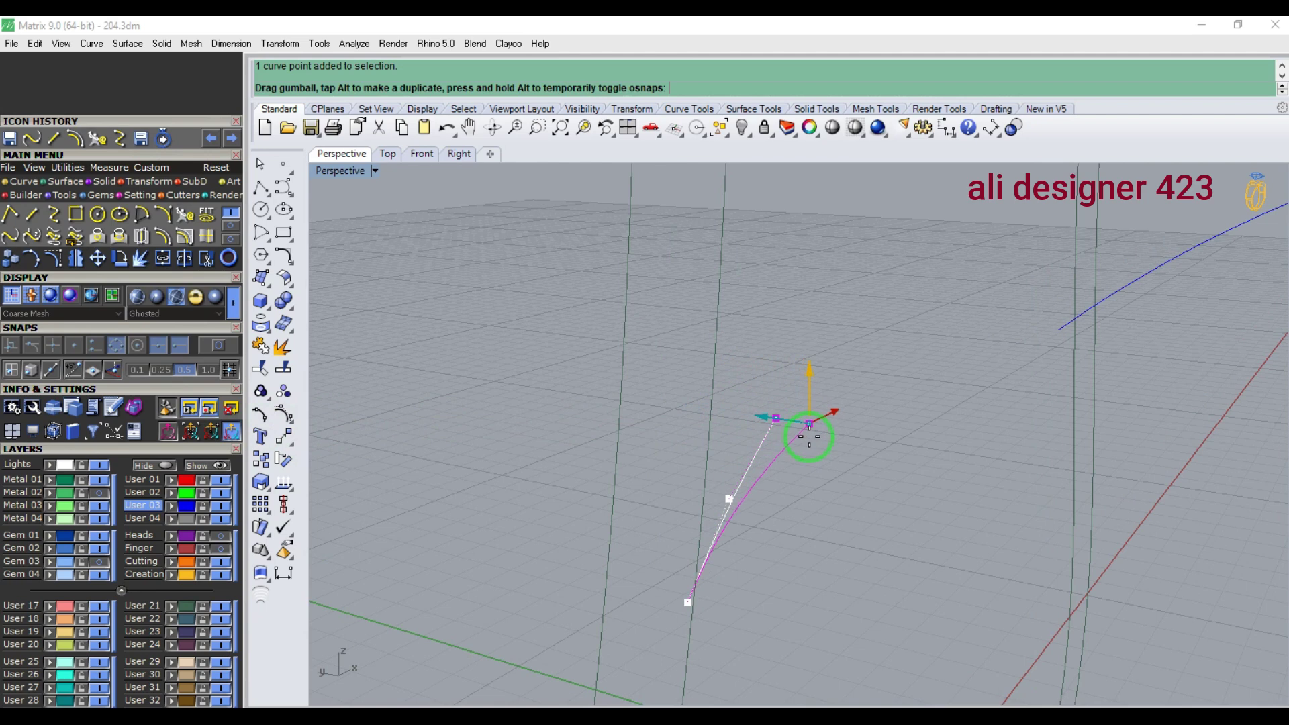
{"action": "left_click_drag", "start_coordinate": [814, 439], "coordinate": [817, 443]}
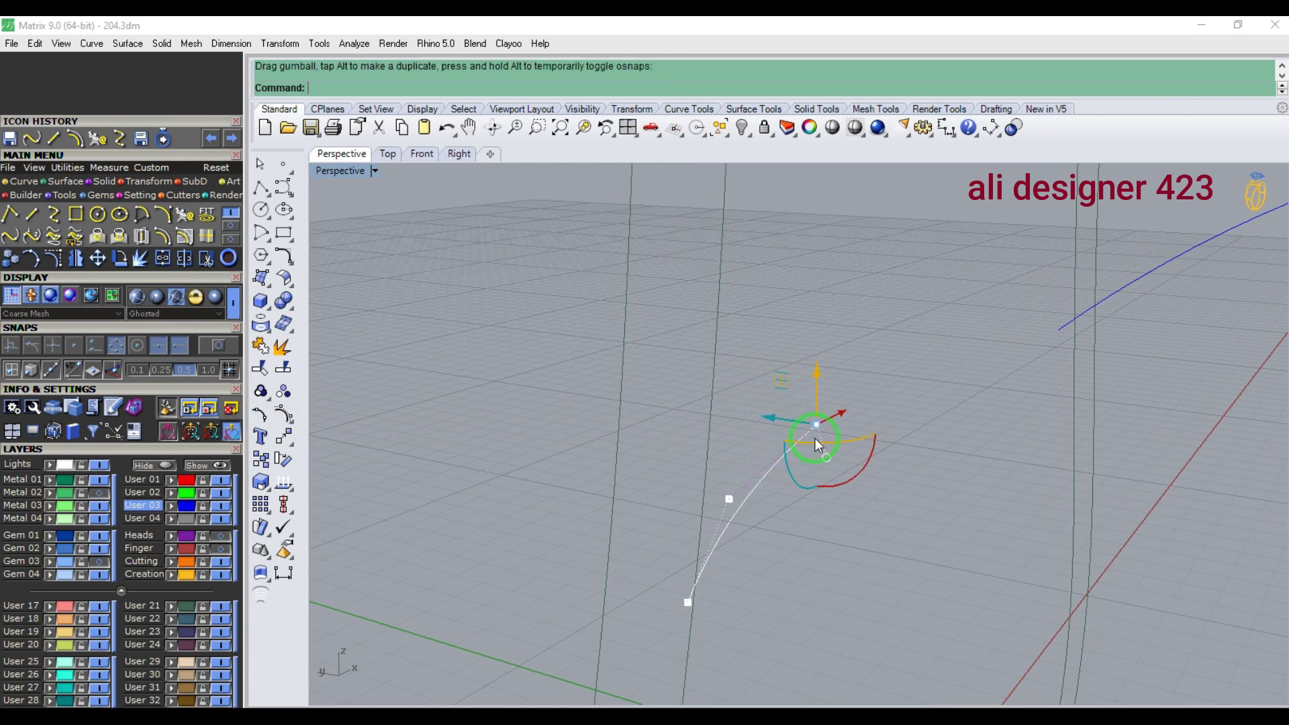
- Show the upper curve's control points in the Bottom view and move its lower end point slightly along X
{"action": "right_click_drag", "start_coordinate": [828, 478], "coordinate": [750, 317]}
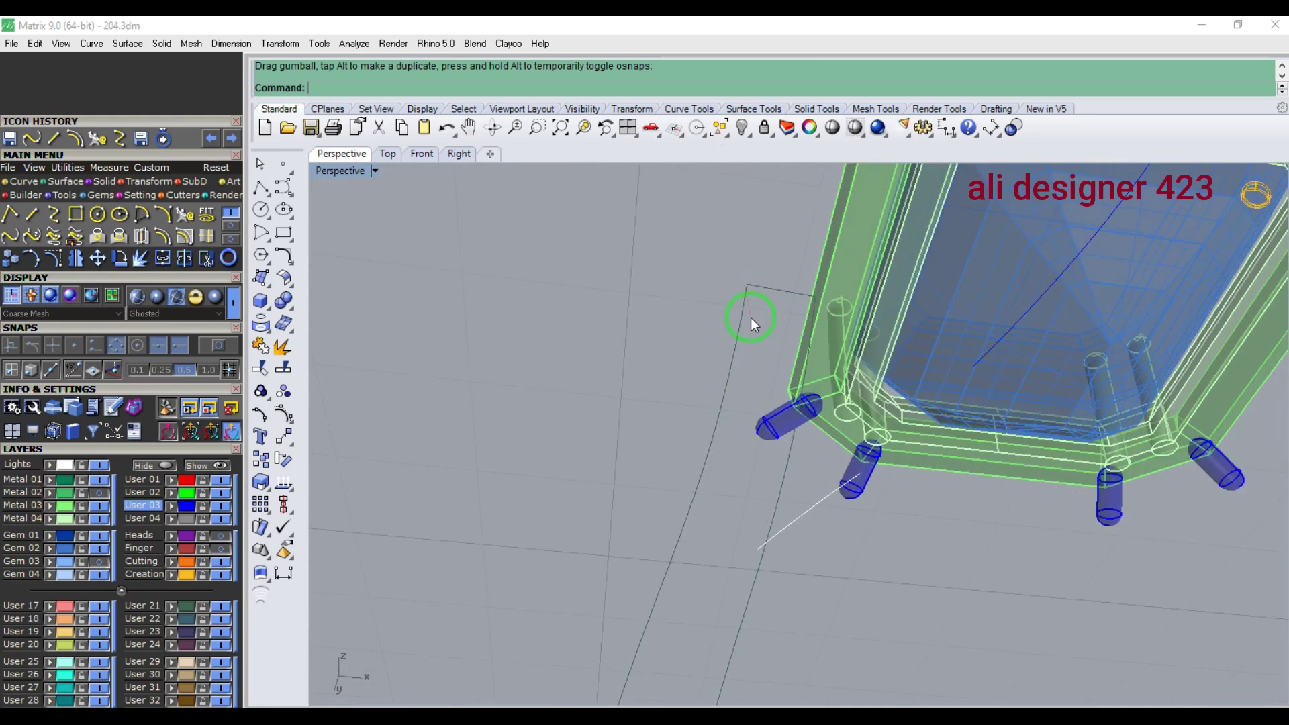
{"action": "key", "text": "ctrl+F1"}
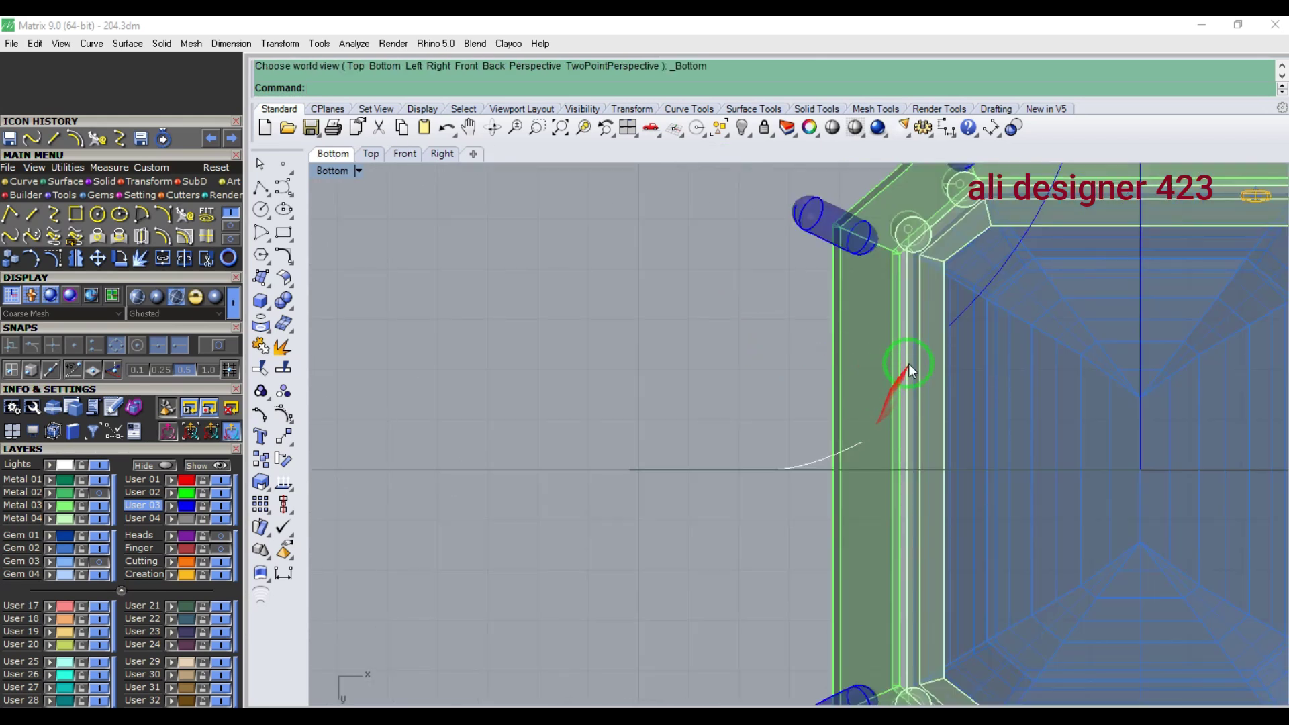
{"action": "scroll", "coordinate": [950, 321], "scroll_direction": "up", "scroll_amount": 2}
{"action": "left_click", "coordinate": [921, 334]}
{"action": "left_click", "coordinate": [54, 257]}
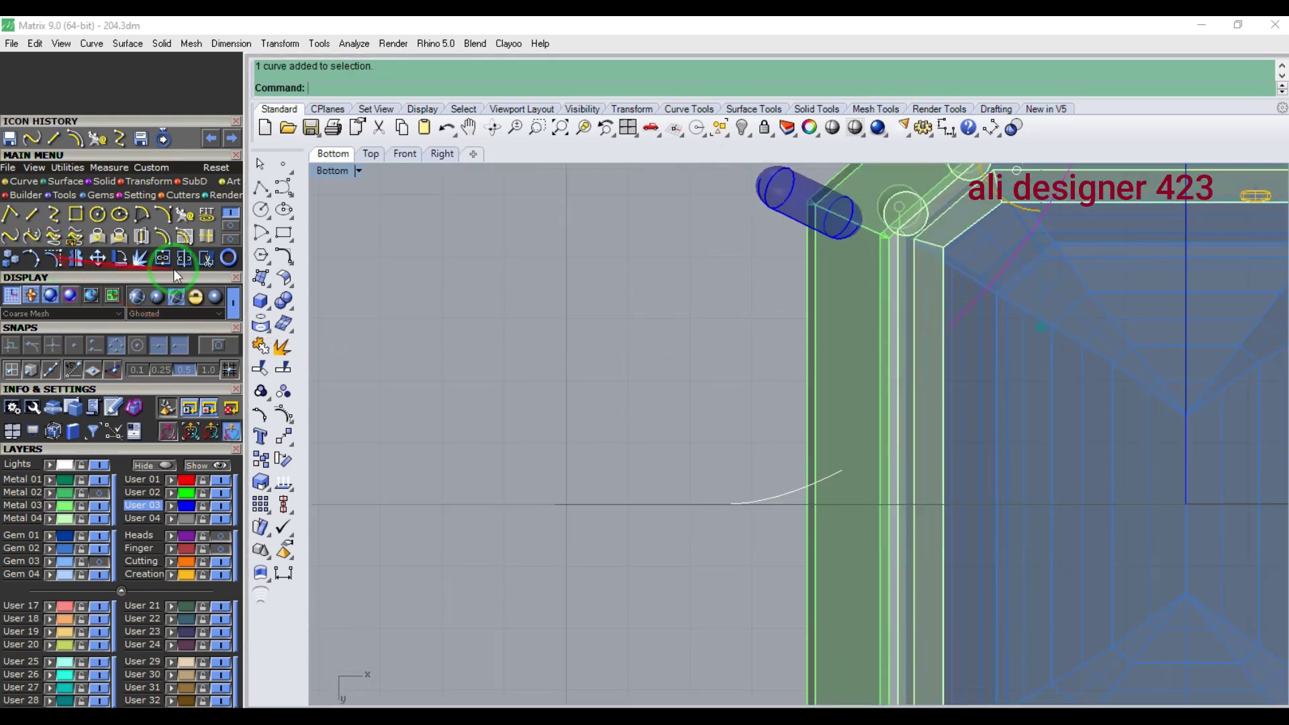
{"action": "scroll", "coordinate": [950, 326], "scroll_direction": "up", "scroll_amount": 2}
{"action": "left_click_drag", "start_coordinate": [949, 327], "coordinate": [971, 326]}
{"action": "key", "text": "Escape"}
- Try a curvature blend between the short arc segment and the upper curve, and undo it
{"action": "left_click", "coordinate": [11, 237]}
{"action": "left_click", "coordinate": [811, 509]}
{"action": "left_click", "coordinate": [969, 330]}
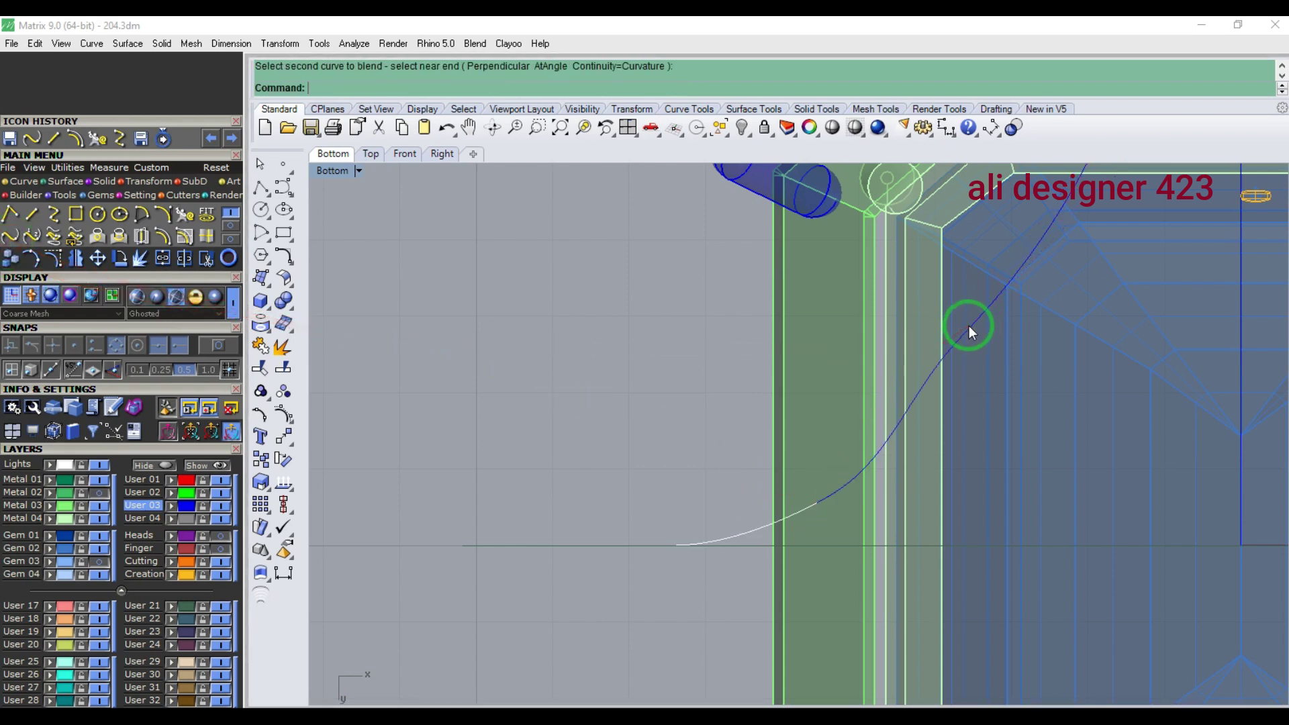
{"action": "key", "text": "ctrl+z"}
- Move the upper curve's lower end point further inward beneath the gem in the Bottom view
{"action": "left_click", "coordinate": [972, 326]}
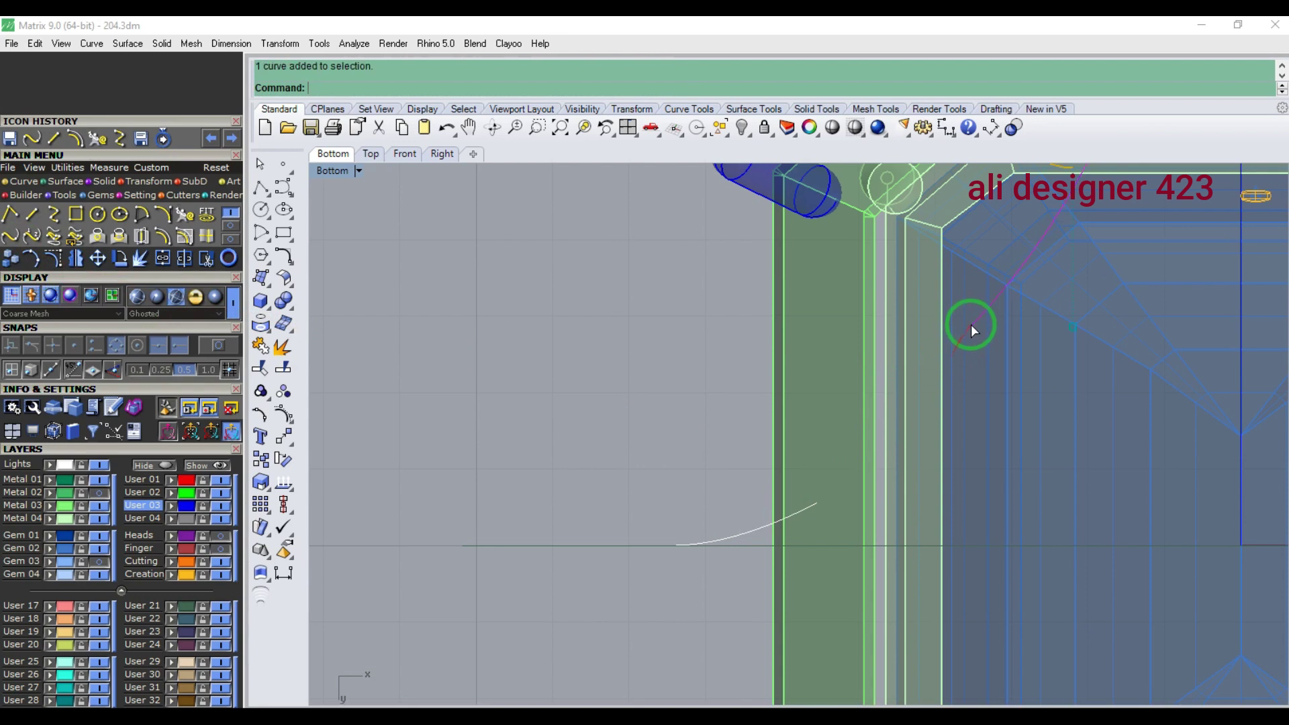
{"action": "left_click", "coordinate": [55, 256]}
{"action": "scroll", "coordinate": [942, 327], "scroll_direction": "up", "scroll_amount": 2}
{"action": "left_click", "coordinate": [978, 327]}
{"action": "left_click_drag", "start_coordinate": [977, 326], "coordinate": [1004, 325]}
- Adjust the free end point of the short arc segment so it turns toward the upper curve
{"action": "left_click", "coordinate": [776, 546]}
{"action": "right_click", "coordinate": [778, 545]}
{"action": "left_click", "coordinate": [785, 549]}
{"action": "left_click_drag", "start_coordinate": [785, 550], "coordinate": [781, 528]}
- Try blending the reshaped arc segment into the upper curve and check the transition in the Top and perspective views
{"action": "left_click", "coordinate": [9, 236]}
{"action": "left_click", "coordinate": [781, 528]}
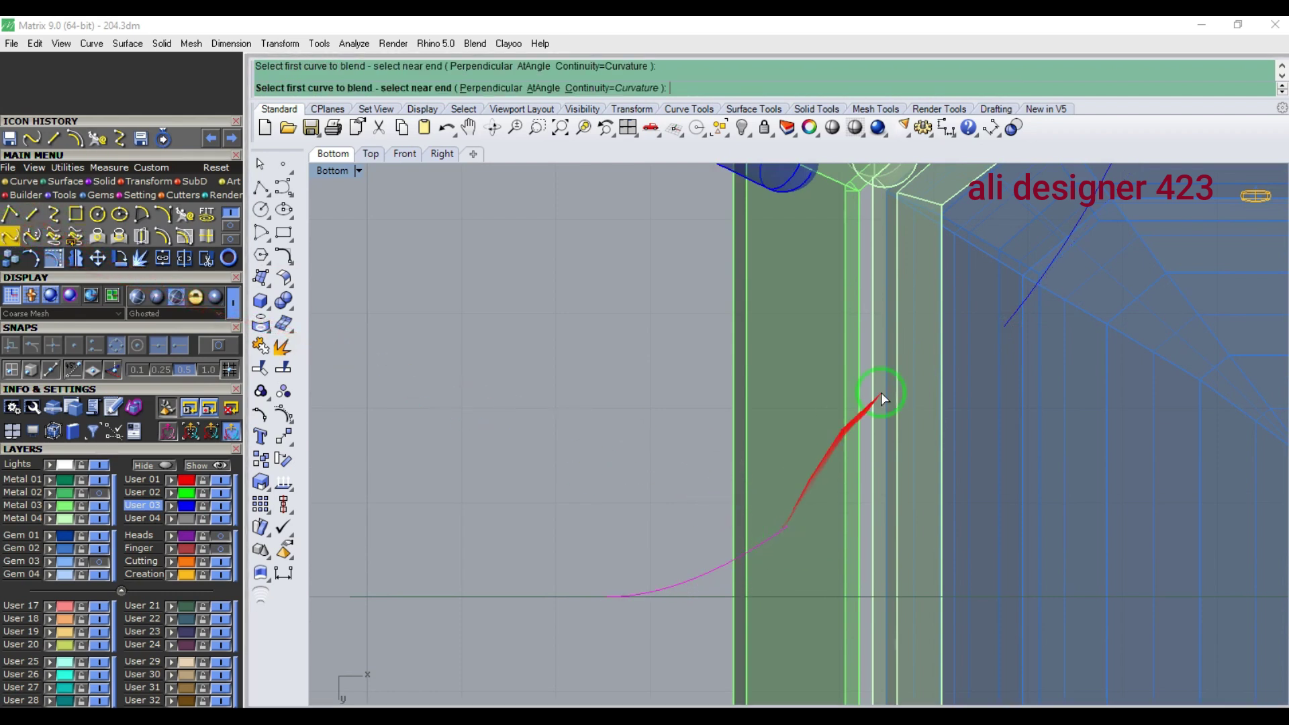
{"action": "left_click", "coordinate": [1009, 316]}
{"action": "key", "text": "F1"}
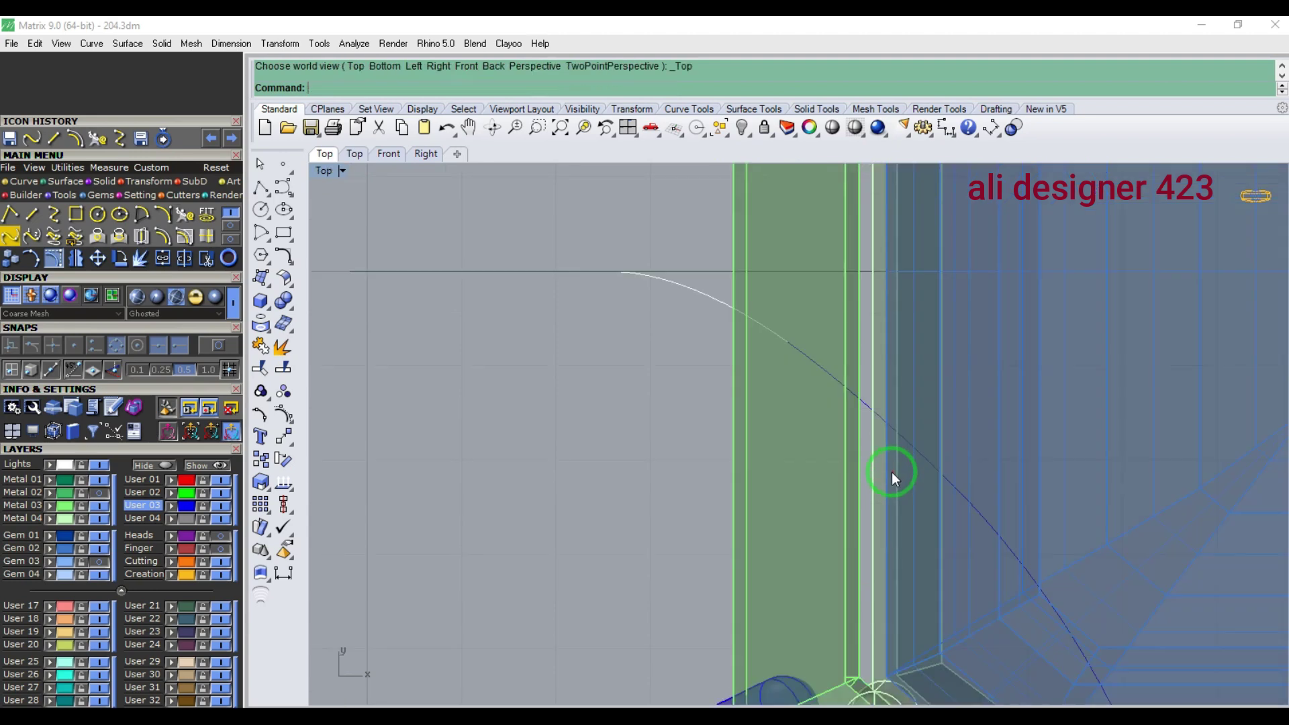
{"action": "key", "text": "F4"}
{"action": "right_click_drag", "start_coordinate": [811, 517], "coordinate": [978, 465]}
{"action": "right_click_drag", "start_coordinate": [843, 448], "coordinate": [854, 437]}
- Show the upper curve's control points in the Right view and nudge the end point facing the short segment
{"action": "left_click", "coordinate": [908, 413]}
{"action": "key", "text": "F3"}
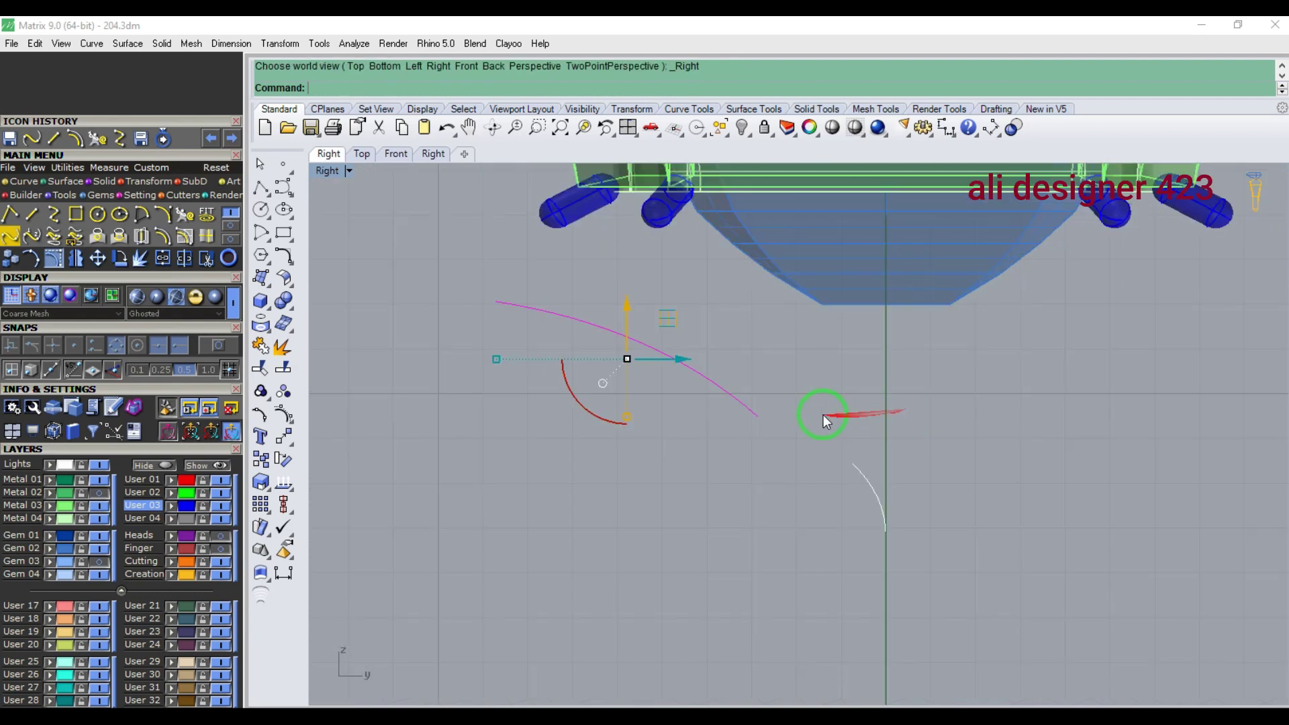
{"action": "key", "text": "F10"}
{"action": "scroll", "coordinate": [762, 422], "scroll_direction": "up", "scroll_amount": 2}
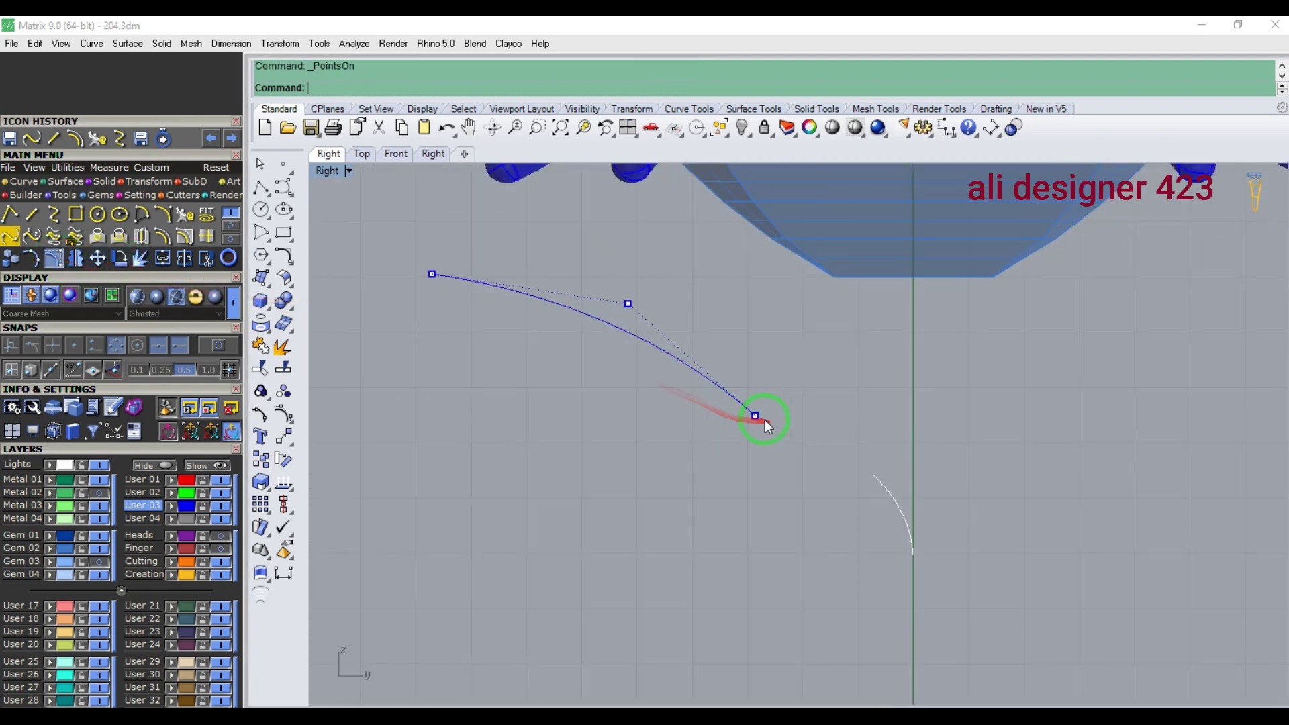
{"action": "scroll", "coordinate": [765, 427], "scroll_direction": "up", "scroll_amount": 1}
{"action": "left_click", "coordinate": [753, 394]}
{"action": "left_click_drag", "start_coordinate": [758, 391], "coordinate": [755, 392]}
{"action": "key", "text": "Escape"}
{"action": "key", "text": "Escape"}
- Try a curvature blend from the upper curve's adjusted end to the short segment in the Right view
{"action": "left_click", "coordinate": [32, 255]}
{"action": "left_click", "coordinate": [755, 388]}
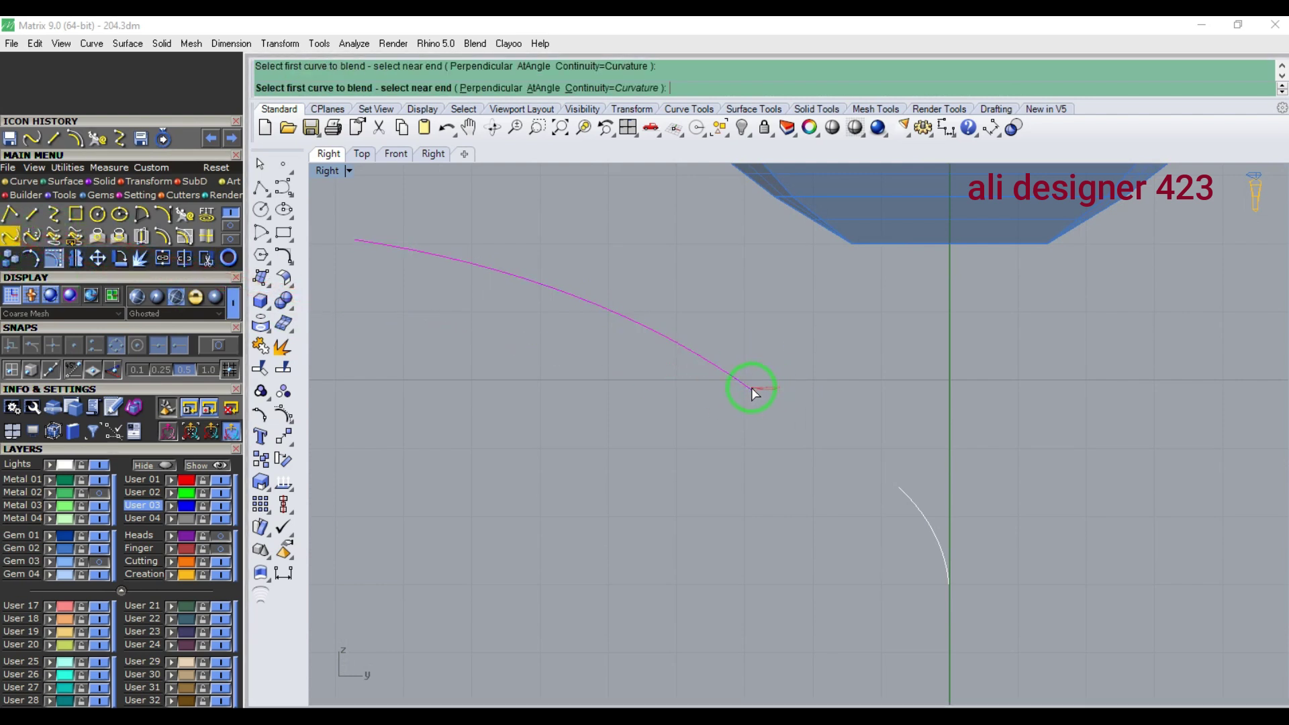
{"action": "left_click", "coordinate": [900, 490]}
{"action": "key", "text": "Escape"}
- Raise the upper curve's end point that faces the short segment slightly in the Right view
{"action": "left_click", "coordinate": [739, 385]}
{"action": "left_click", "coordinate": [53, 260]}
{"action": "scroll", "coordinate": [742, 389], "scroll_direction": "up", "scroll_amount": 4}
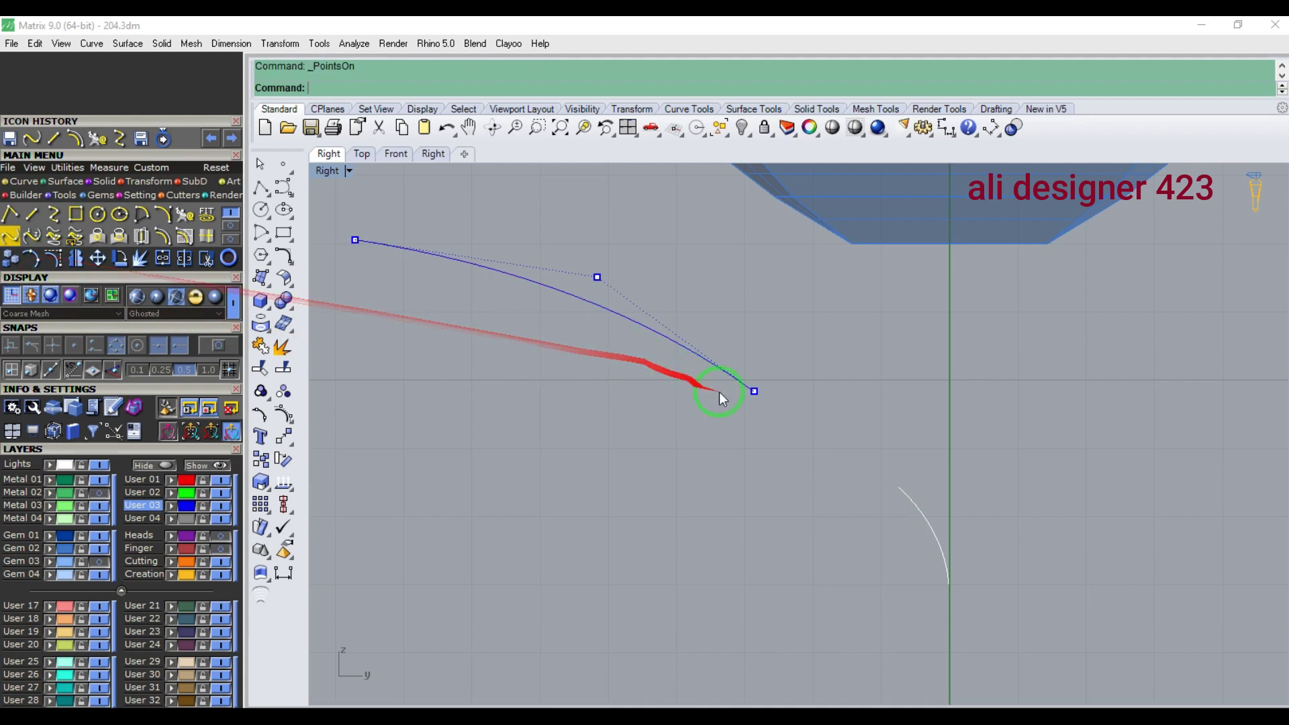
{"action": "left_click_drag", "start_coordinate": [758, 389], "coordinate": [760, 376]}
- Blend the upper curve and the short segment with curvature continuity and check the result in the perspective view
{"action": "left_click", "coordinate": [11, 235]}
{"action": "left_click", "coordinate": [745, 360]}
{"action": "left_click", "coordinate": [747, 366]}
{"action": "left_click", "coordinate": [978, 527]}
{"action": "key", "text": "F1"}
{"action": "key", "text": "F4"}
{"action": "right_click_drag", "start_coordinate": [794, 512], "coordinate": [872, 389]}
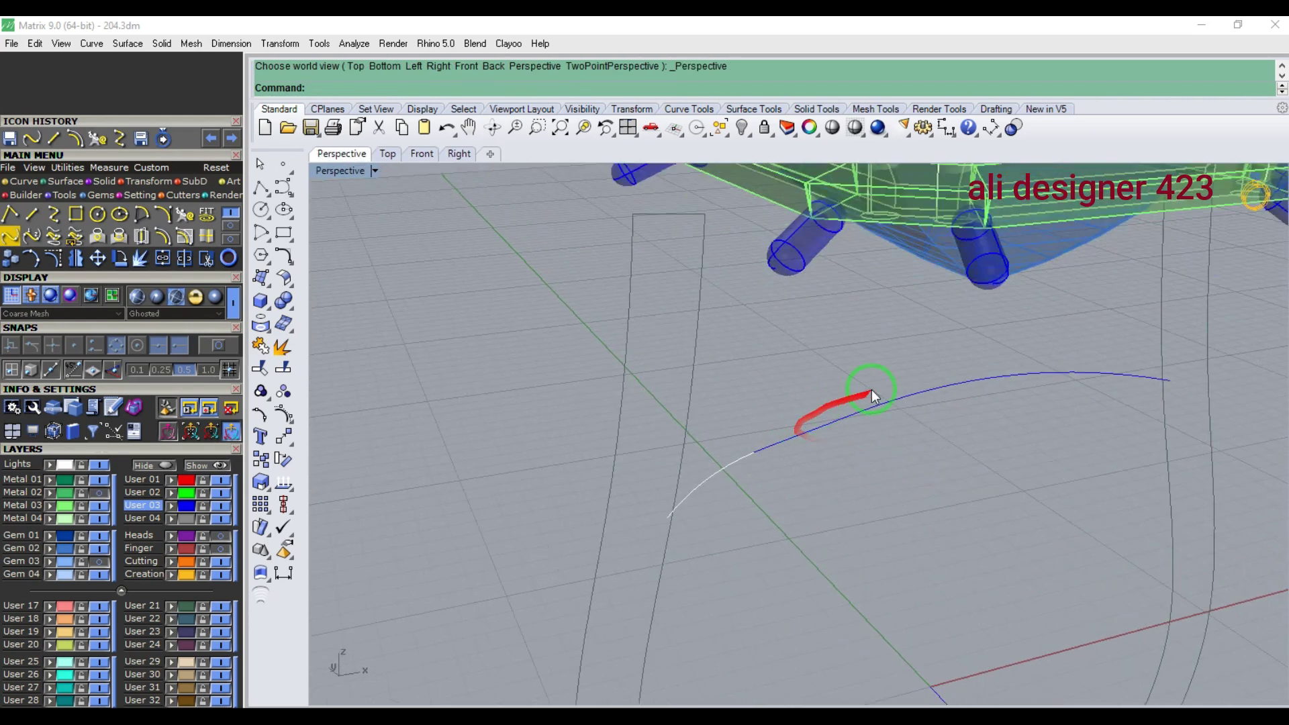
- Rebuild the joined curve with 9 points and degree 2, deleting the input curve
{"action": "left_click_drag", "start_coordinate": [839, 447], "coordinate": [834, 448]}
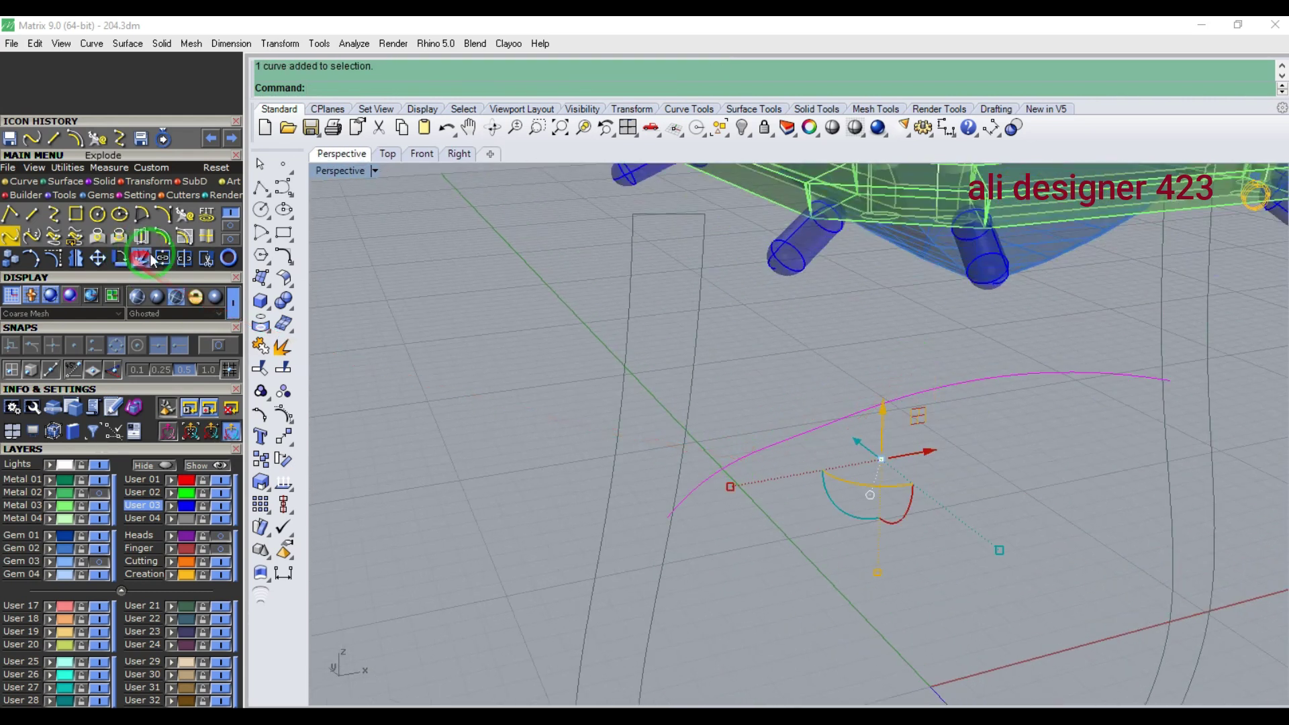
{"action": "left_click", "coordinate": [171, 237]}
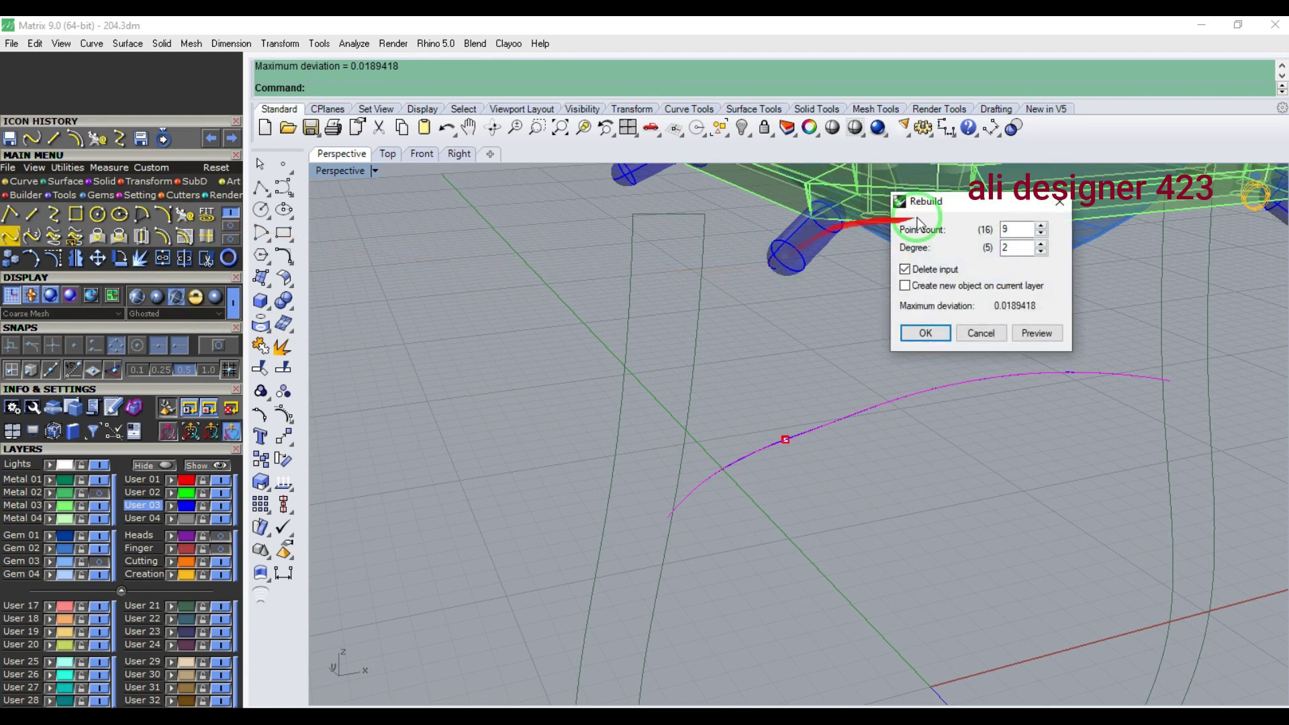
{"action": "left_click", "coordinate": [925, 333]}
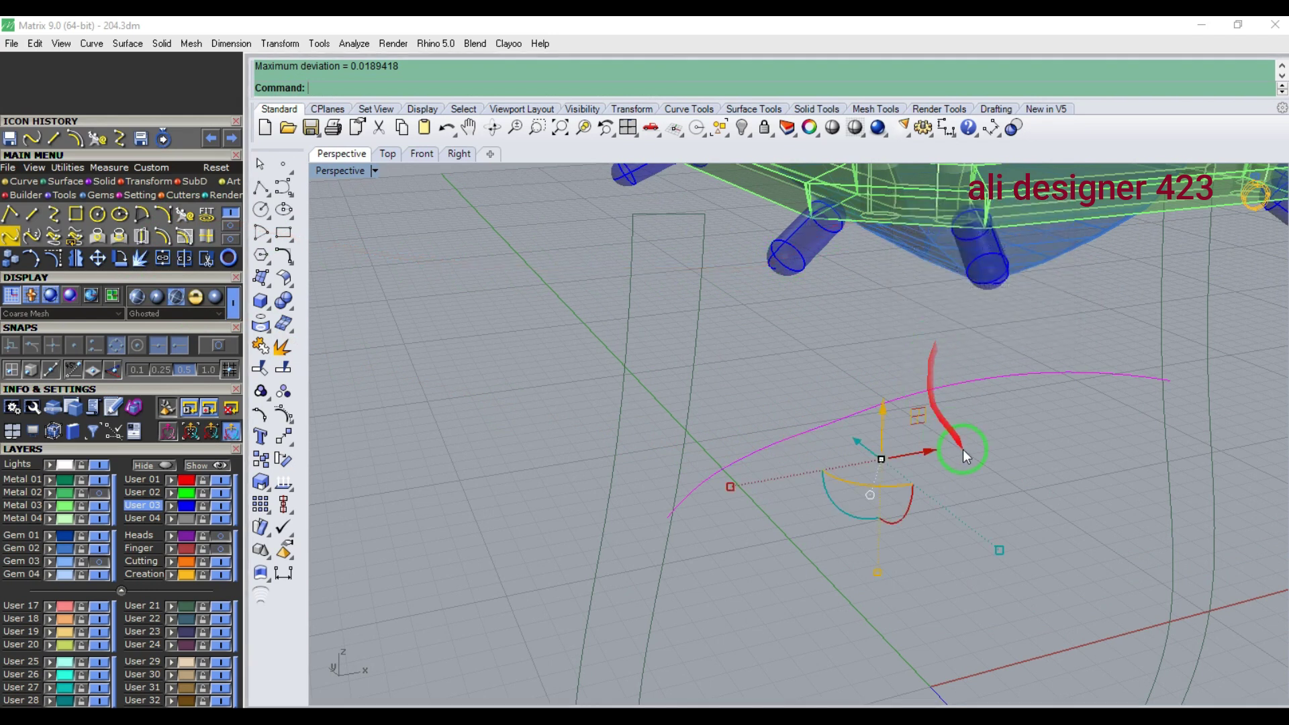
- Show the rebuilt curve's control points and shift the point on its lower middle section to smooth the bend
{"action": "left_click", "coordinate": [54, 258]}
{"action": "right_click_drag", "start_coordinate": [785, 465], "coordinate": [800, 440]}
{"action": "scroll", "coordinate": [772, 417], "scroll_direction": "up", "scroll_amount": 5}
{"action": "left_click", "coordinate": [765, 403]}
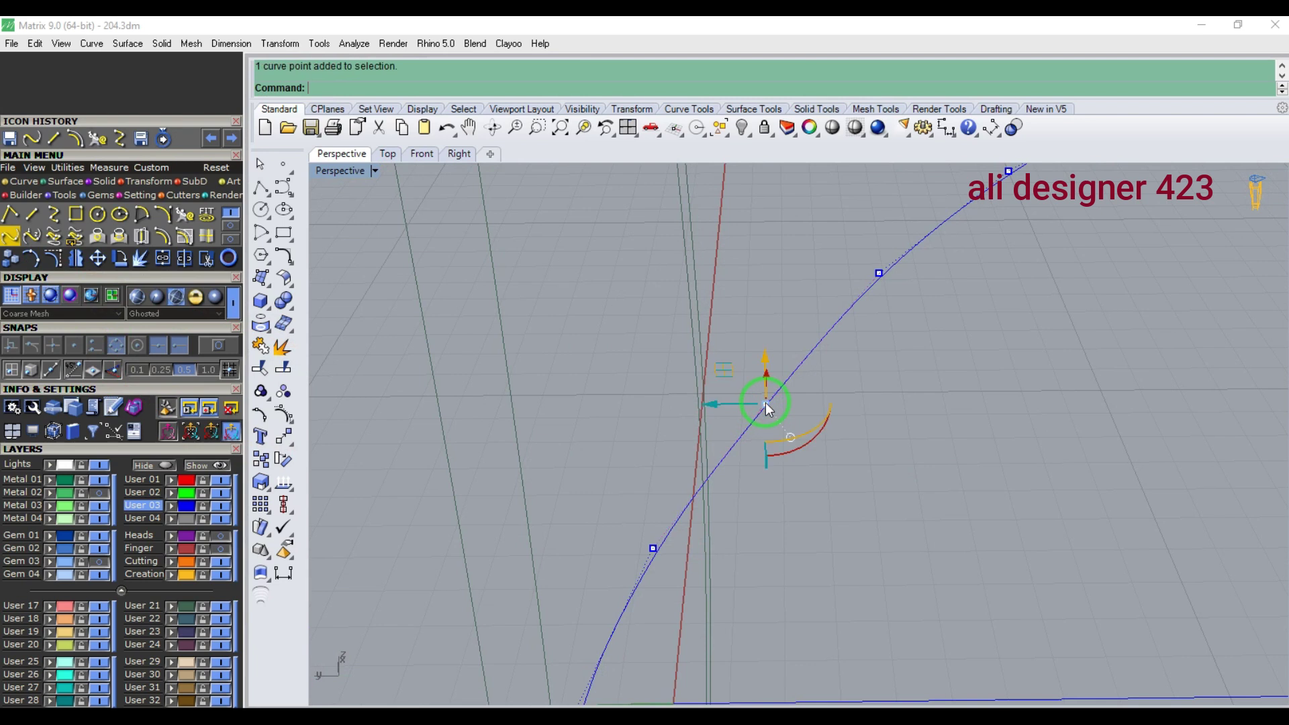
{"action": "left_click_drag", "start_coordinate": [727, 411], "coordinate": [766, 406]}
{"action": "key", "text": "Escape"}
{"action": "key", "text": "Escape"}
{"action": "scroll", "coordinate": [743, 464], "scroll_direction": "down", "scroll_amount": 8}
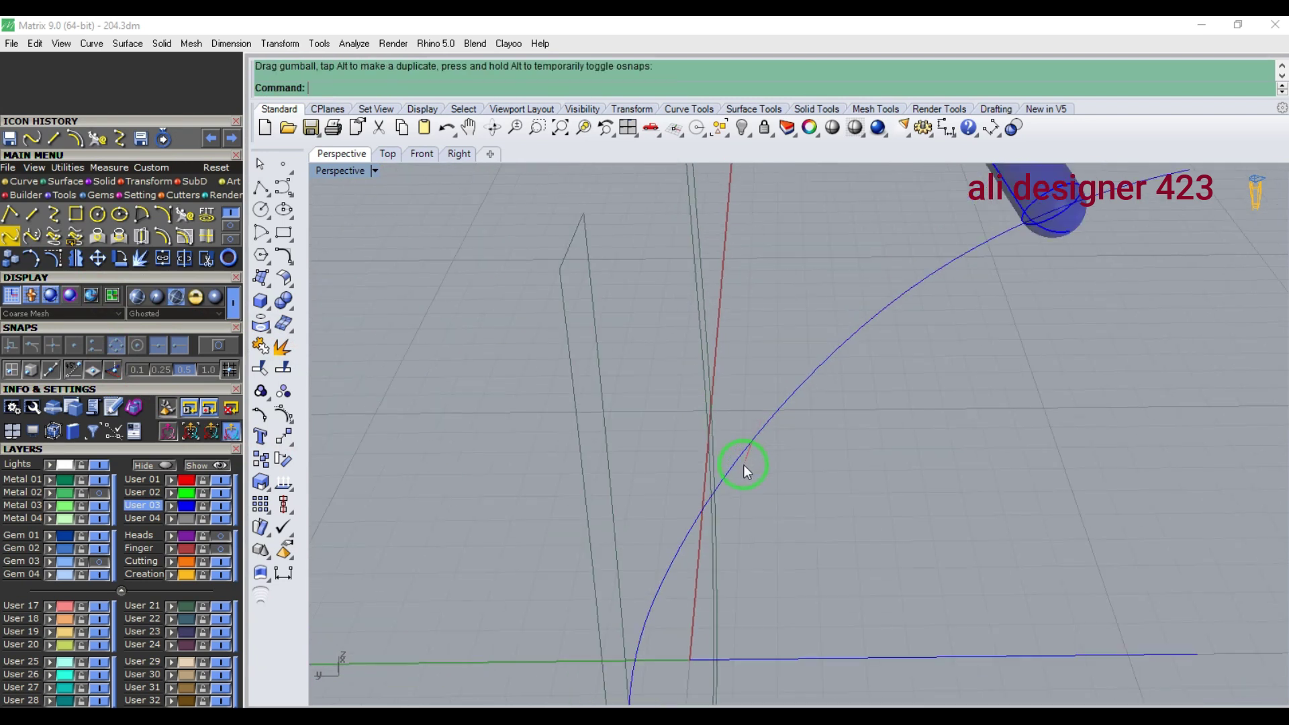
- Show the rebuilt curve's control points in the Front view for comparison with the ring outline
{"action": "right_click_drag", "start_coordinate": [820, 501], "coordinate": [604, 288]}
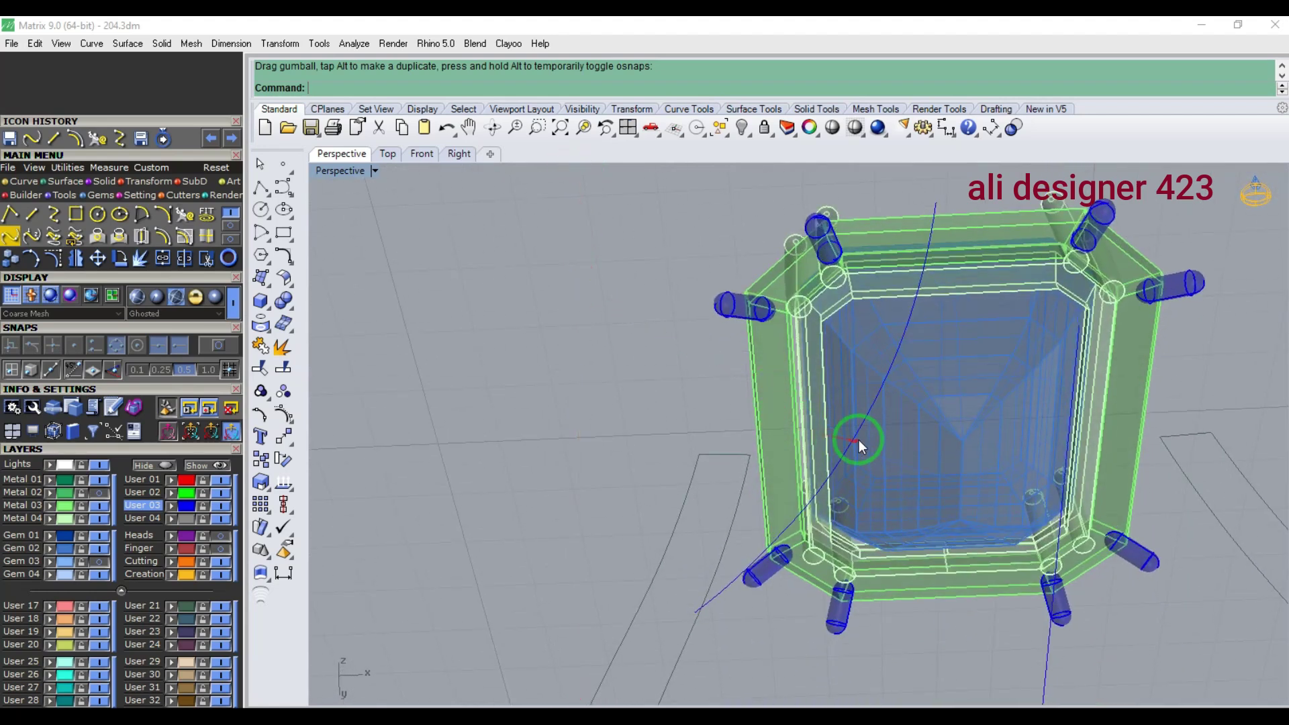
{"action": "right_click_drag", "start_coordinate": [825, 402], "coordinate": [758, 519]}
{"action": "left_click", "coordinate": [754, 509]}
{"action": "key", "text": "F2"}
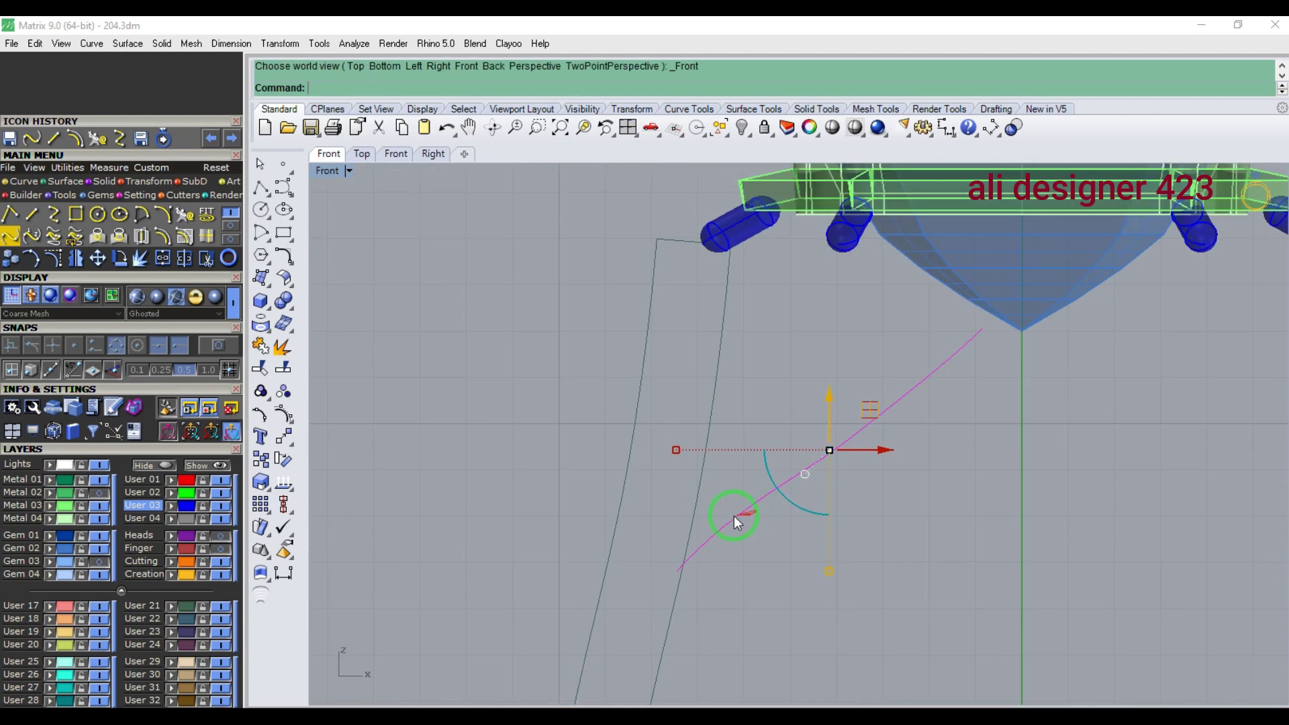
{"action": "left_click", "coordinate": [57, 265]}
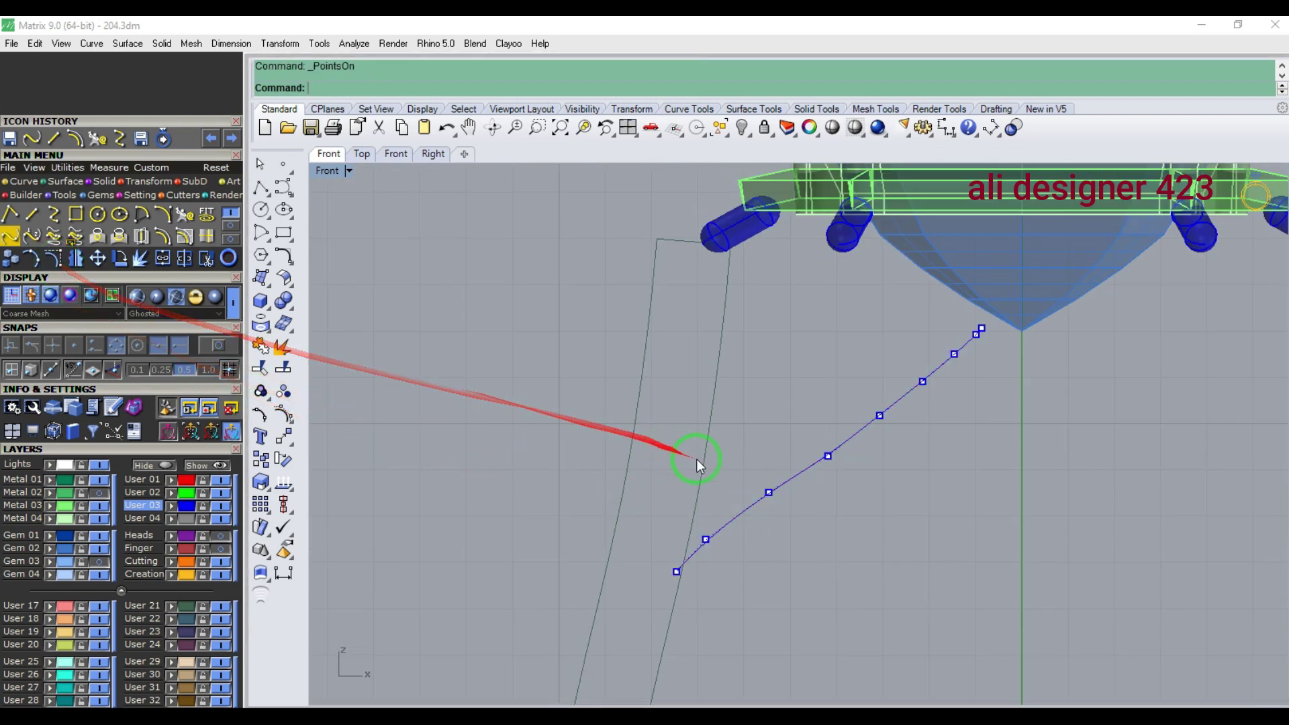
{"action": "scroll", "coordinate": [782, 485], "scroll_direction": "up", "scroll_amount": 5}
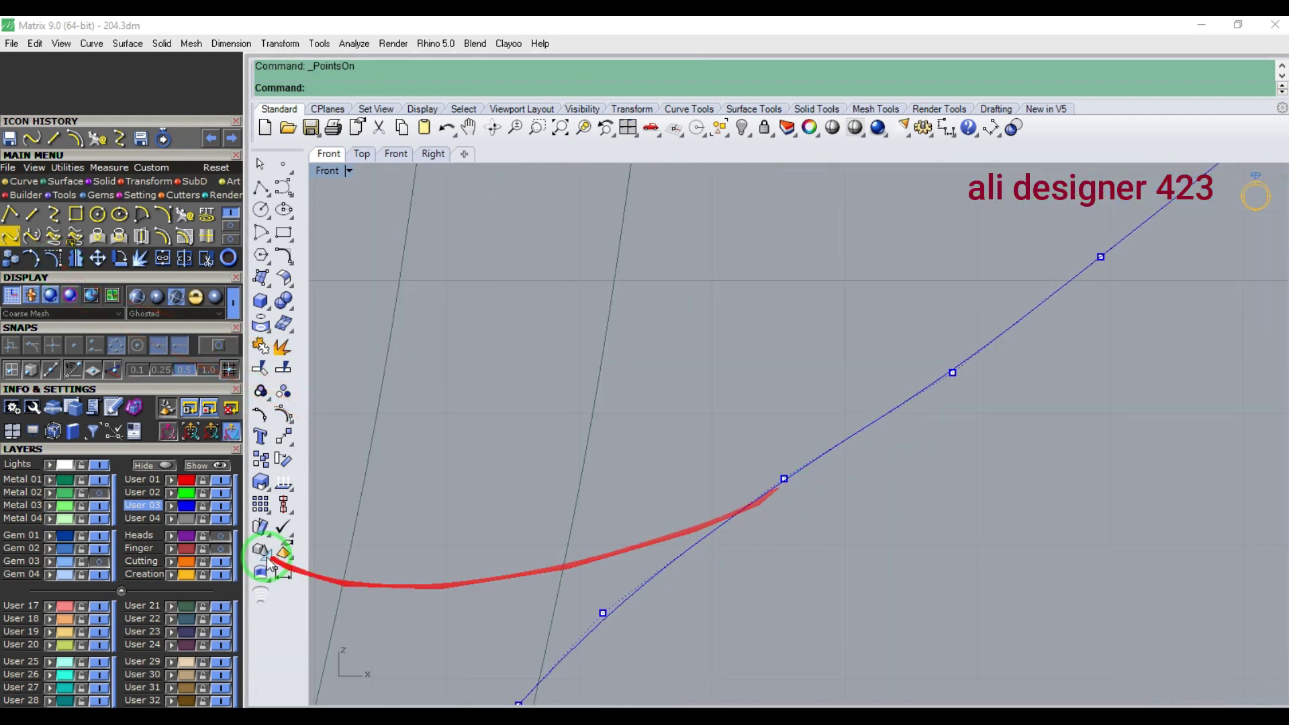
- Import item 94, the ring profile curves, from project 15 into the model
{"action": "scroll", "coordinate": [128, 459], "scroll_direction": "down", "scroll_amount": 3}
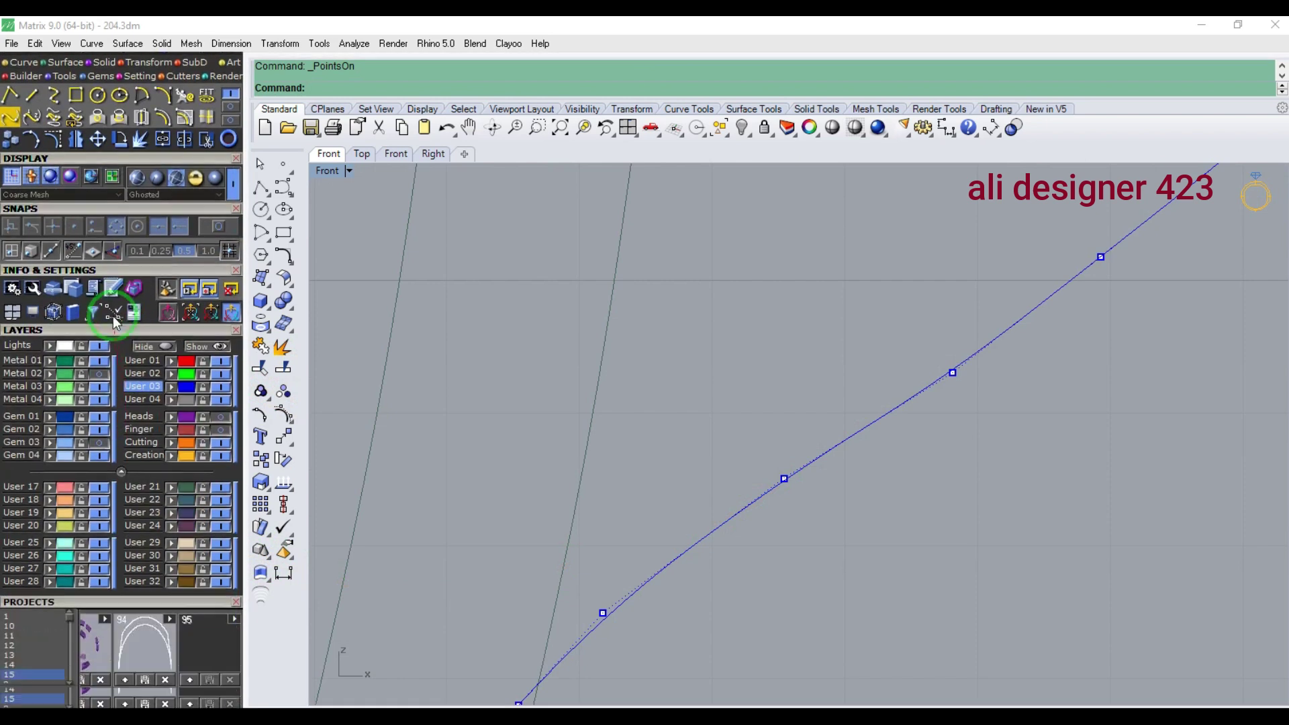
{"action": "left_click", "coordinate": [154, 594]}
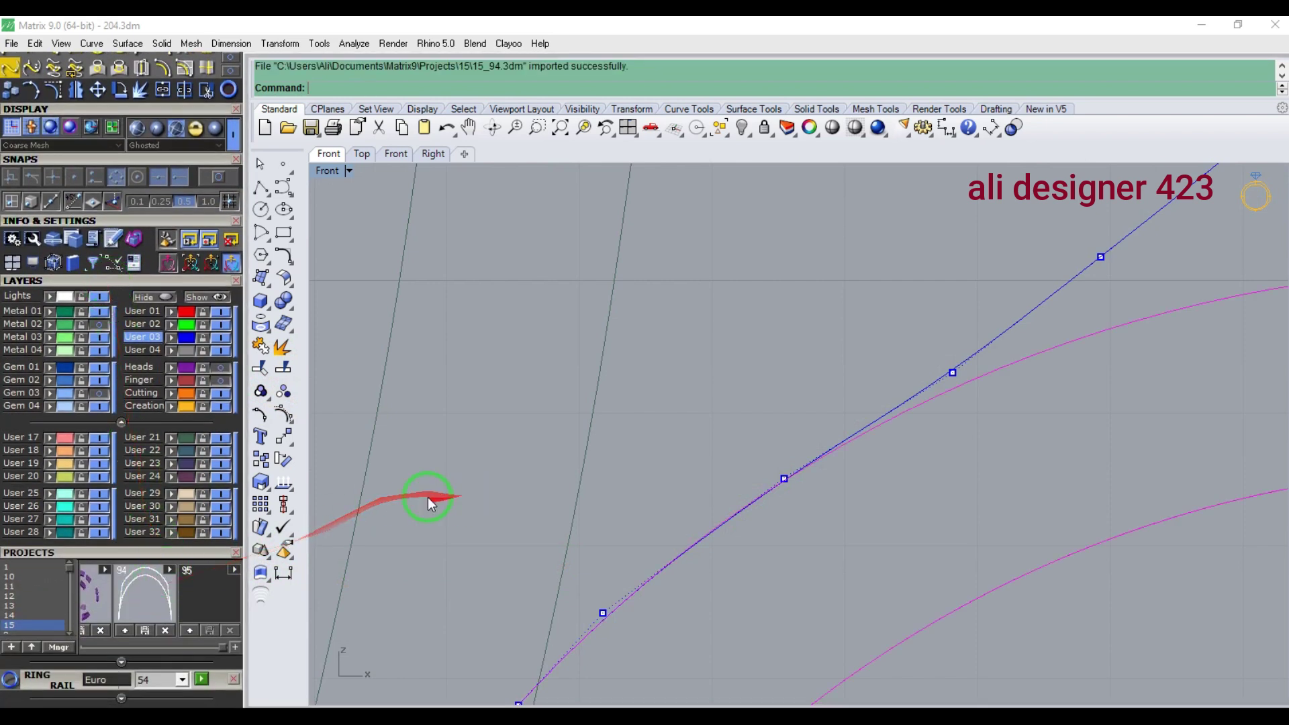
{"action": "scroll", "coordinate": [517, 433], "scroll_direction": "down", "scroll_amount": 2}
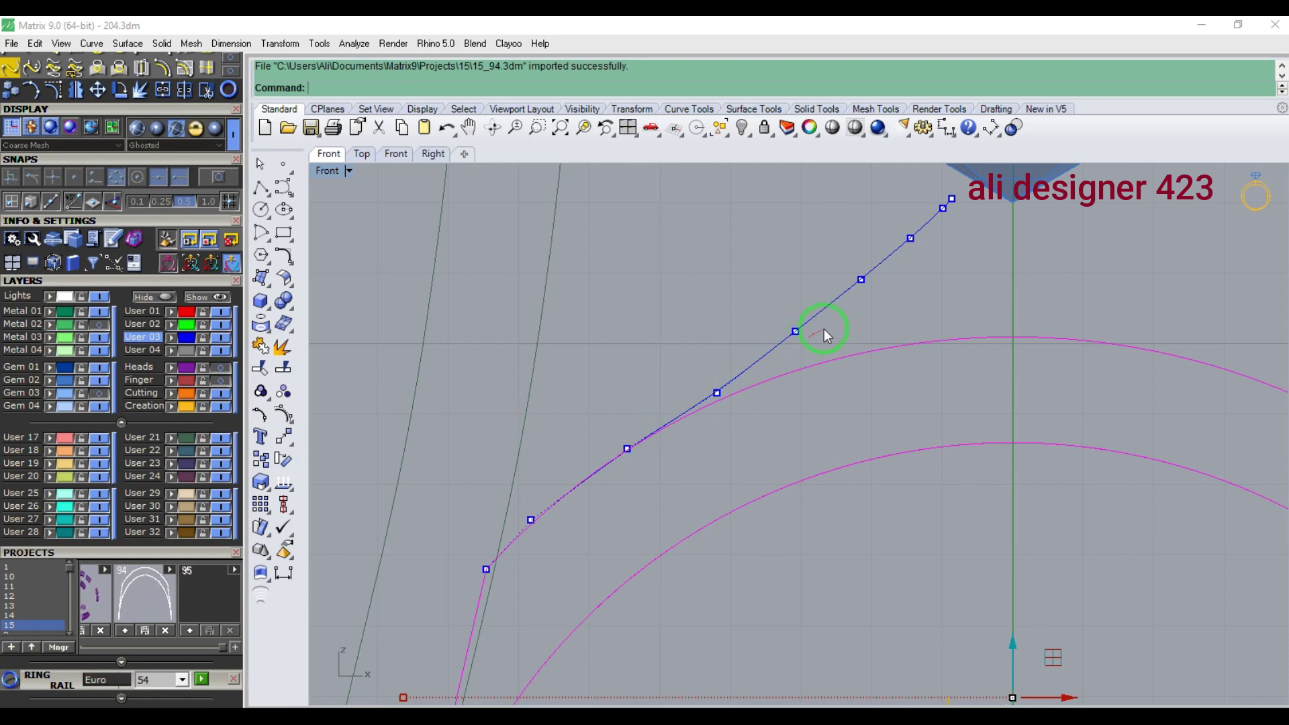
{"action": "right_click_drag", "start_coordinate": [806, 341], "coordinate": [778, 370]}
{"action": "scroll", "coordinate": [767, 367], "scroll_direction": "down", "scroll_amount": 1}
- Hide the control points and offset the rebuilt curve by 1.5 toward the inner ring profile in the Front view
{"action": "left_click", "coordinate": [767, 363]}
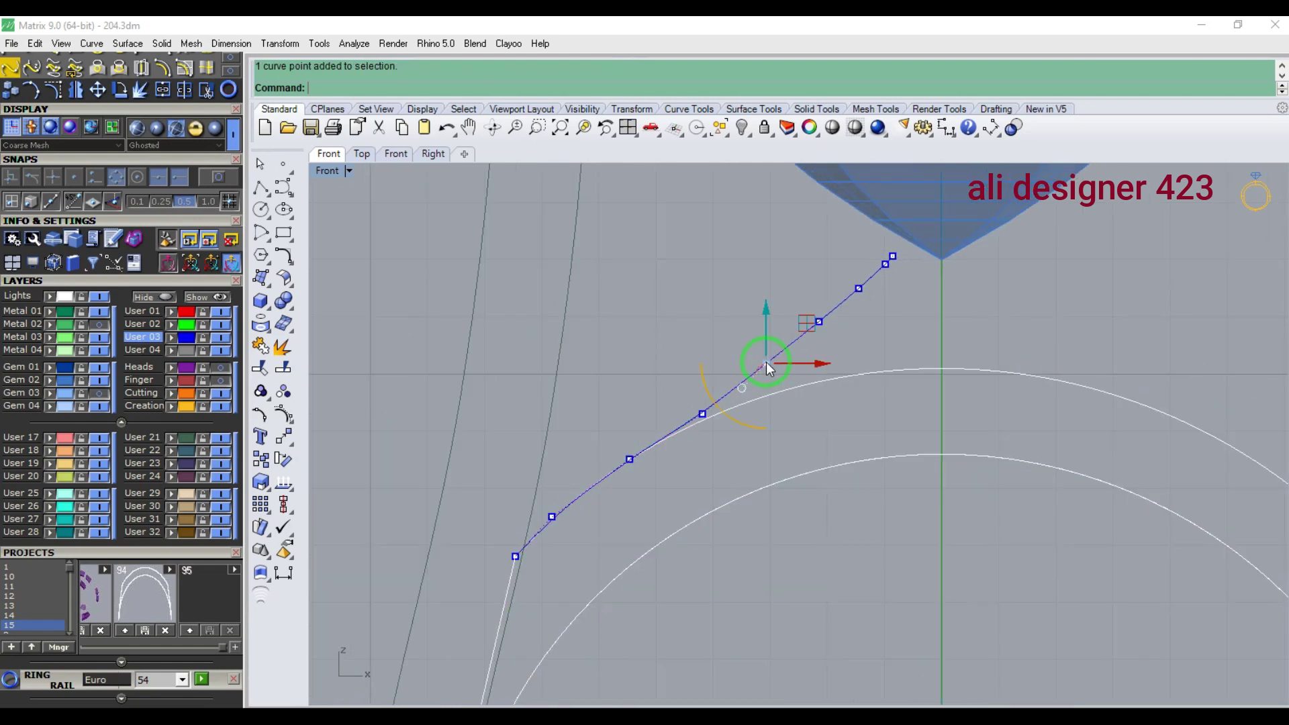
{"action": "left_click", "coordinate": [162, 68]}
{"action": "key", "text": "Escape"}
{"action": "key", "text": "Escape"}
{"action": "key", "text": "Escape"}
{"action": "left_click", "coordinate": [711, 405]}
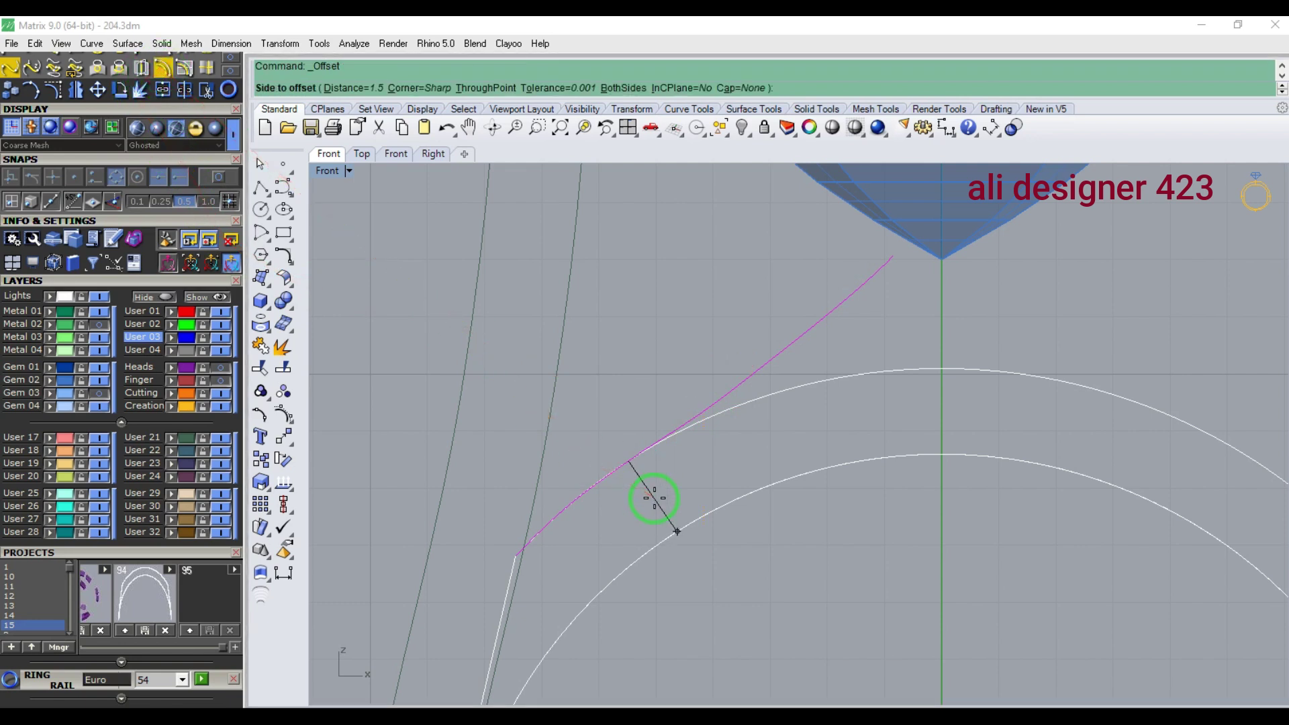
{"action": "left_click", "coordinate": [654, 498]}
{"action": "key", "text": "Escape"}
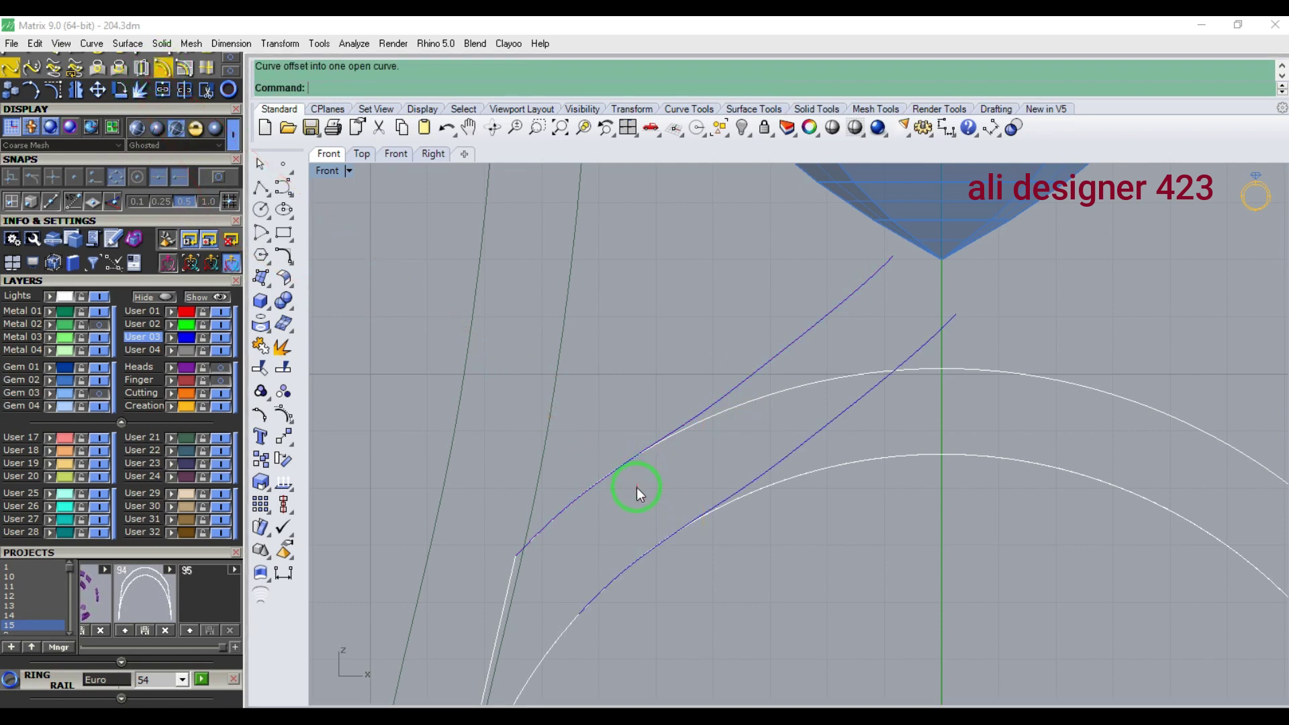
- Rebuild the inner offset curve with nine points and show its control points in the Front view
{"action": "key", "text": "F1"}
{"action": "key", "text": "F4"}
{"action": "right_click_drag", "start_coordinate": [698, 561], "coordinate": [787, 534]}
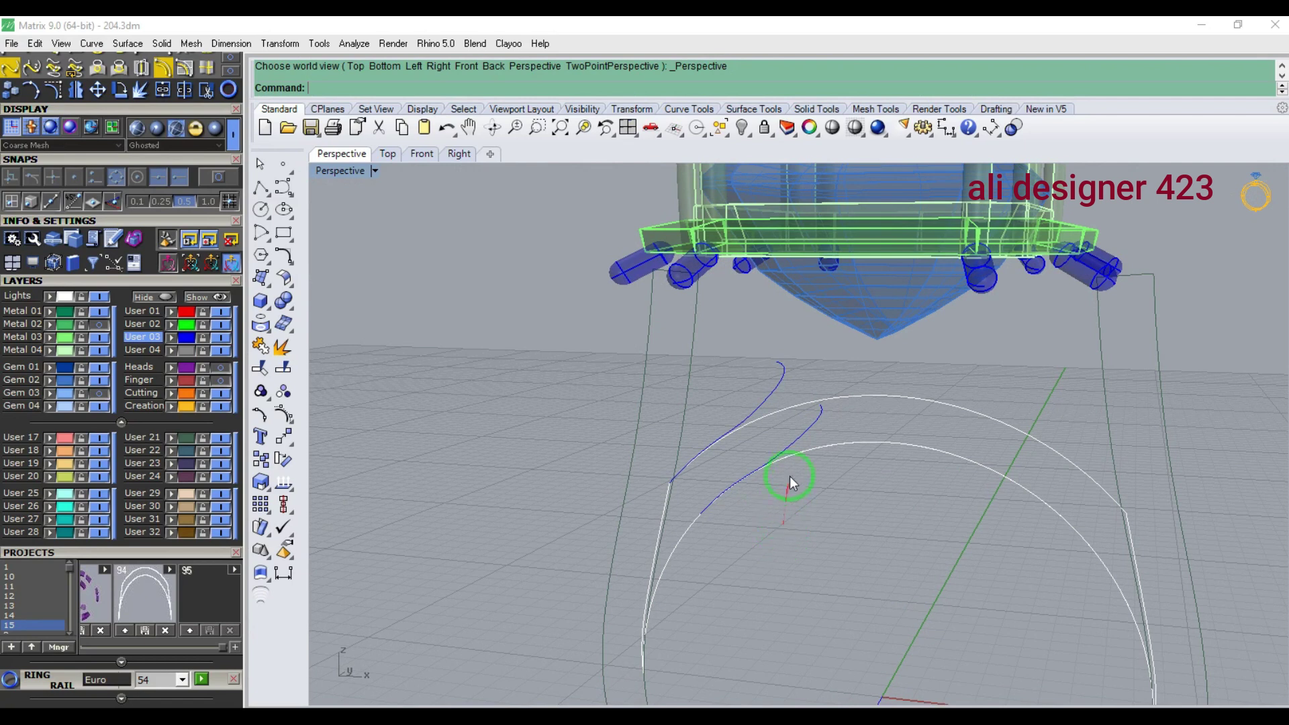
{"action": "key", "text": "ctrl+F2"}
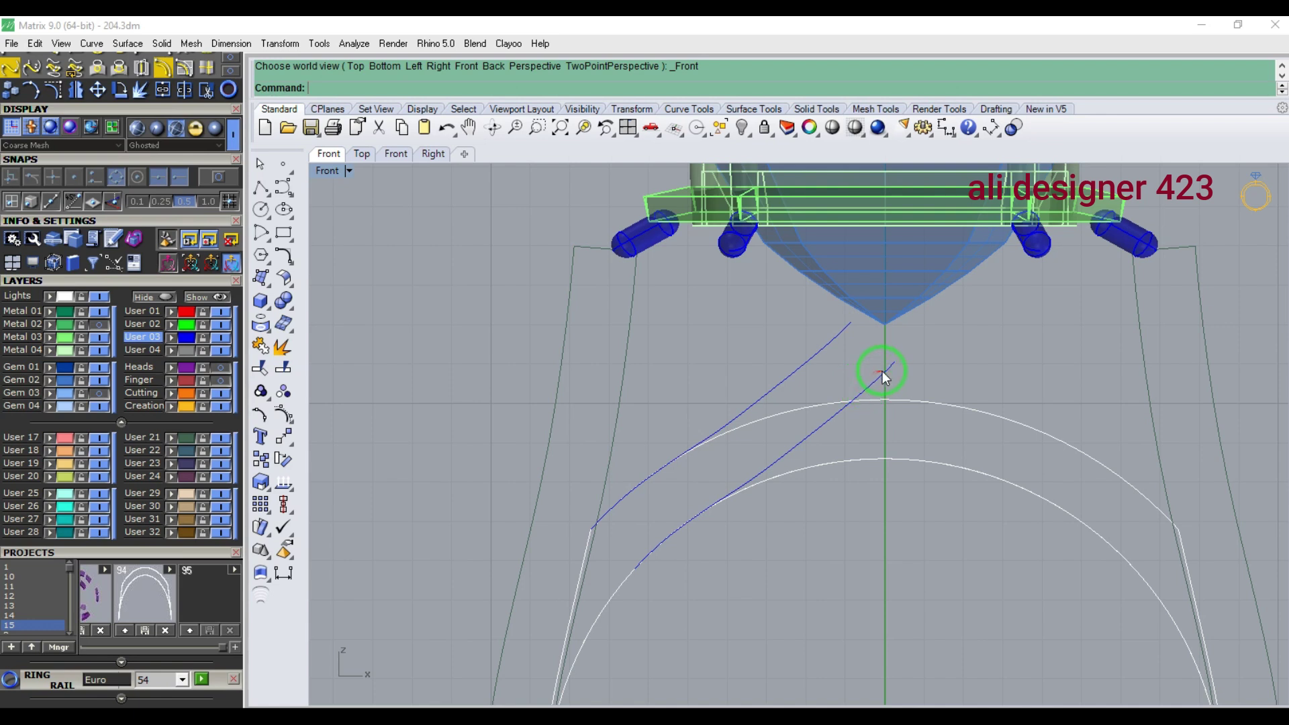
{"action": "left_click", "coordinate": [871, 377]}
{"action": "left_click", "coordinate": [54, 90]}
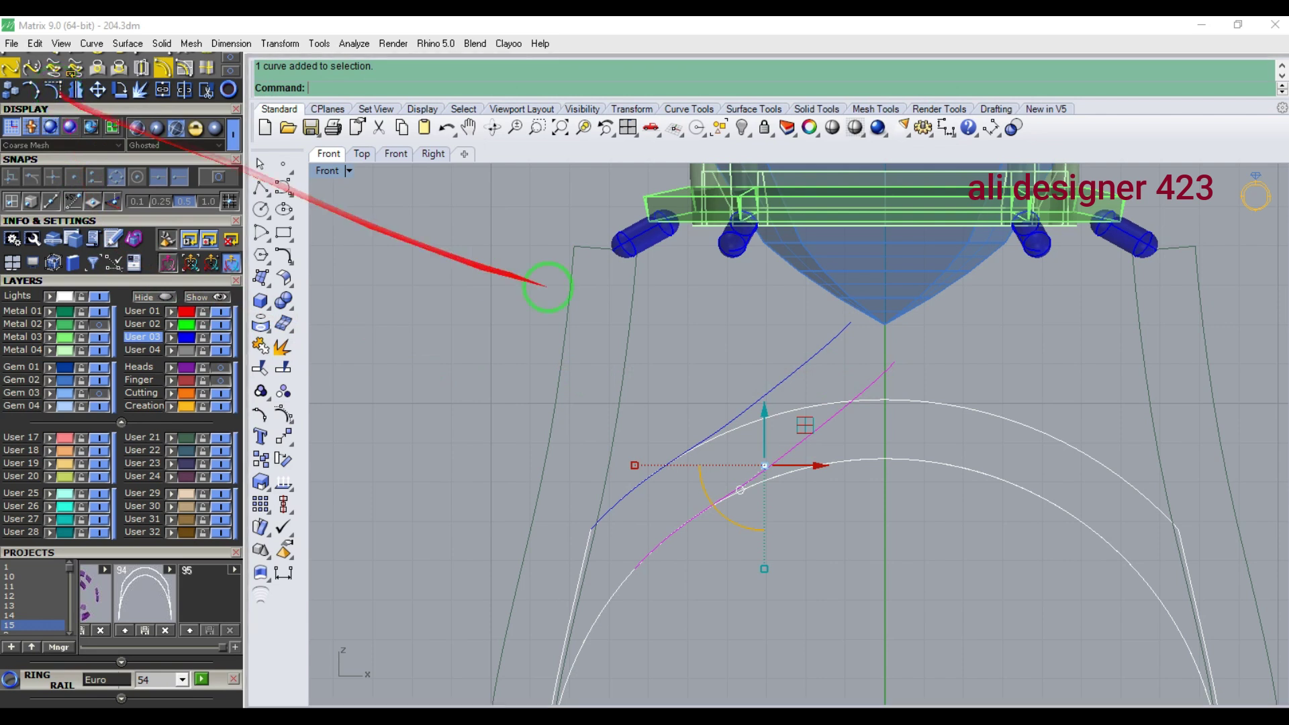
{"action": "key", "text": "Escape"}
{"action": "left_click", "coordinate": [830, 421]}
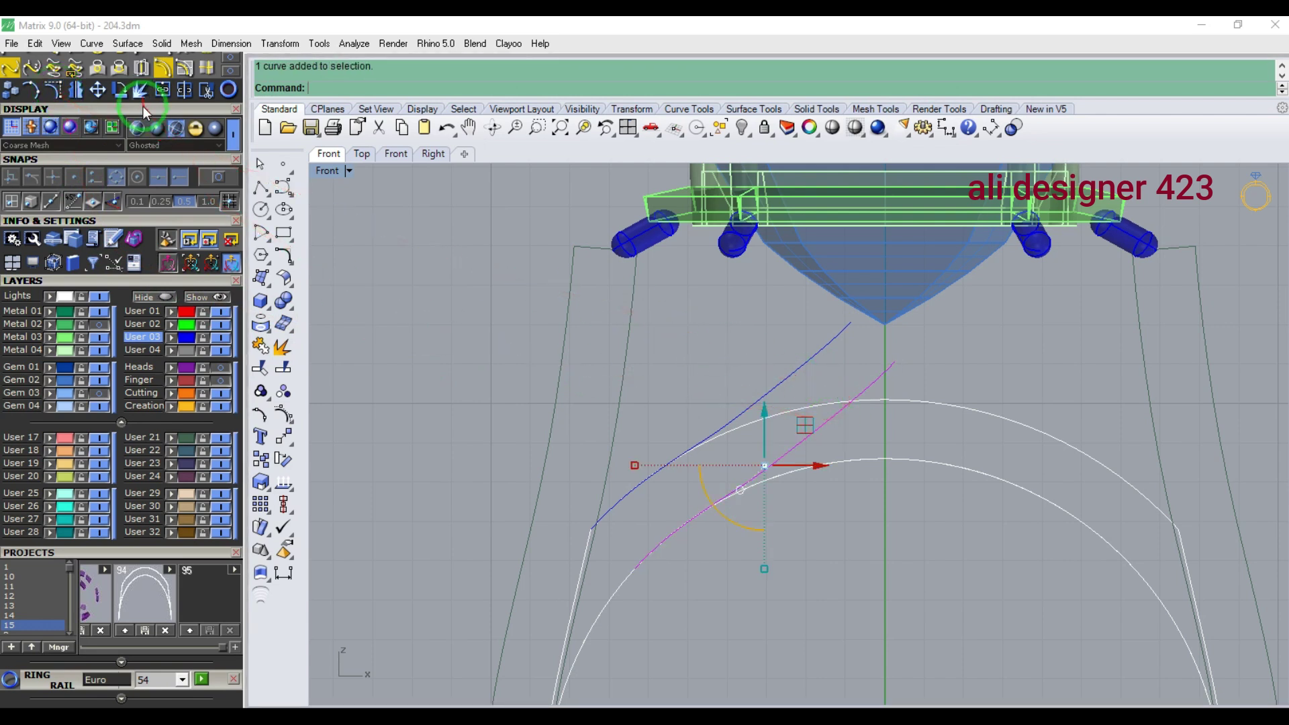
{"action": "scroll", "coordinate": [135, 175], "scroll_direction": "up", "scroll_amount": 3}
{"action": "left_click", "coordinate": [139, 235]}
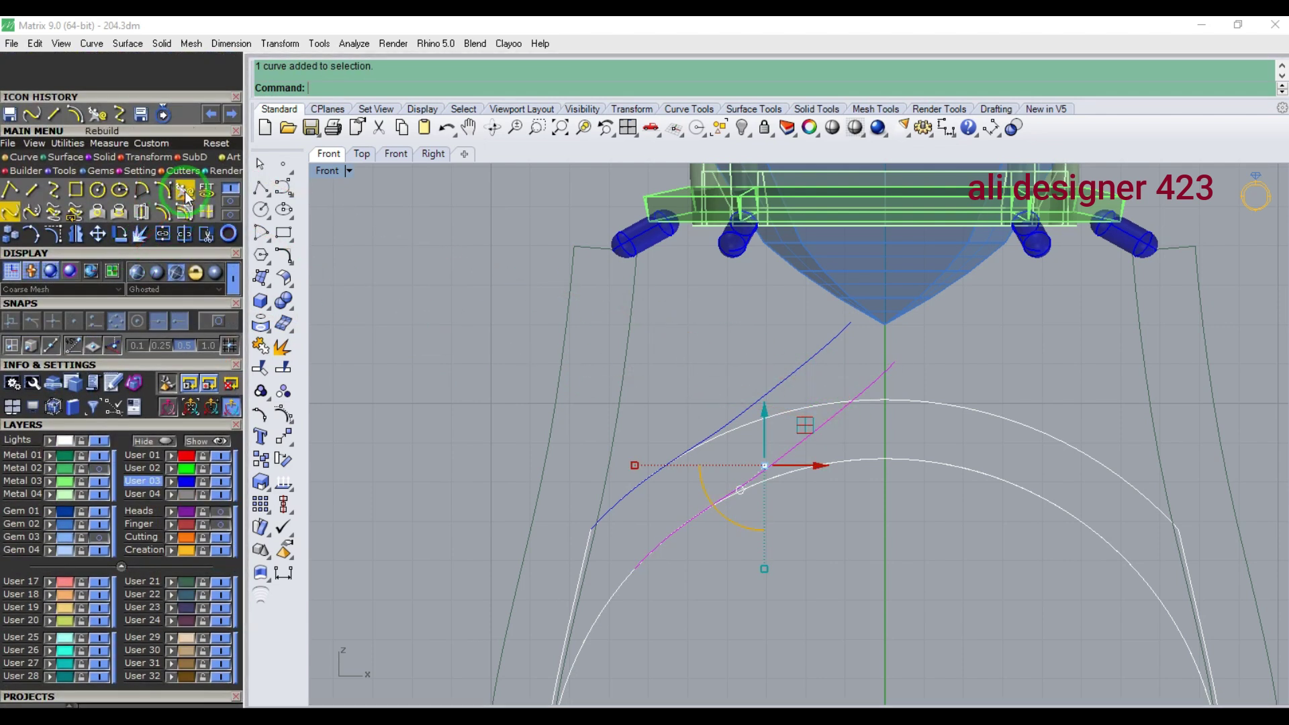
{"action": "left_click", "coordinate": [925, 333]}
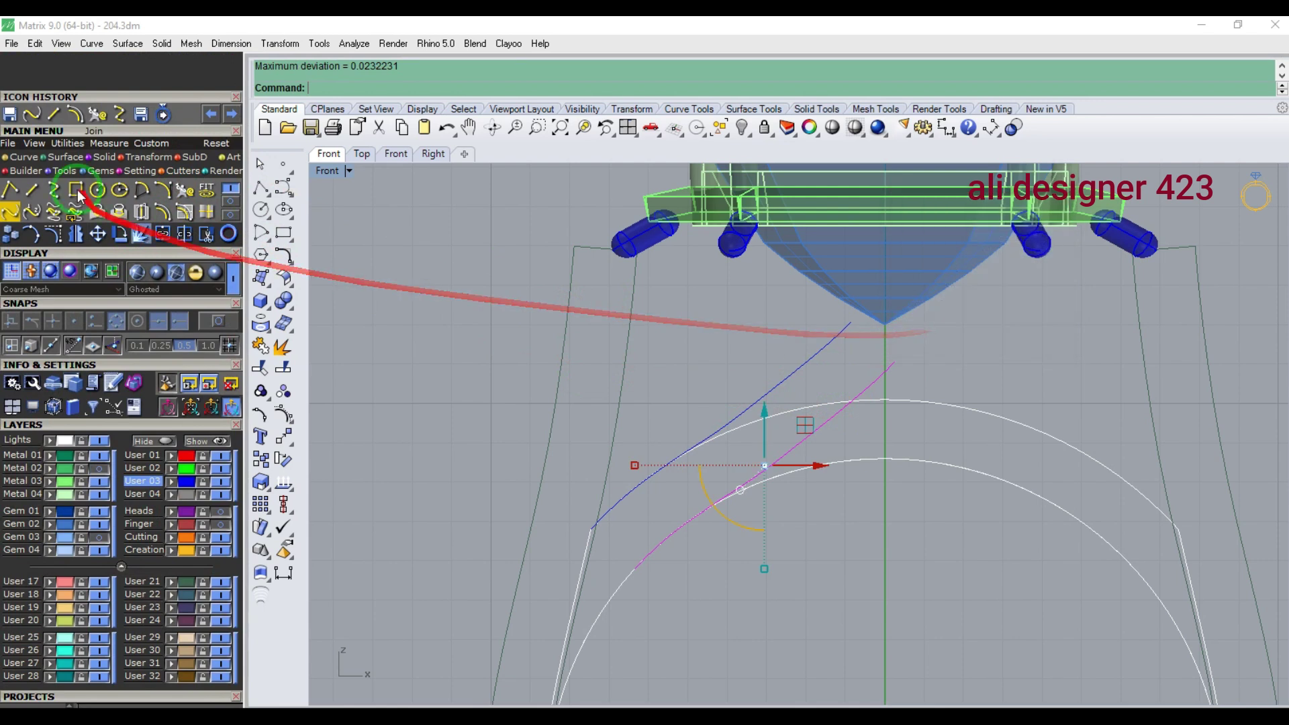
{"action": "left_click", "coordinate": [11, 43]}
{"action": "left_click", "coordinate": [45, 113]}
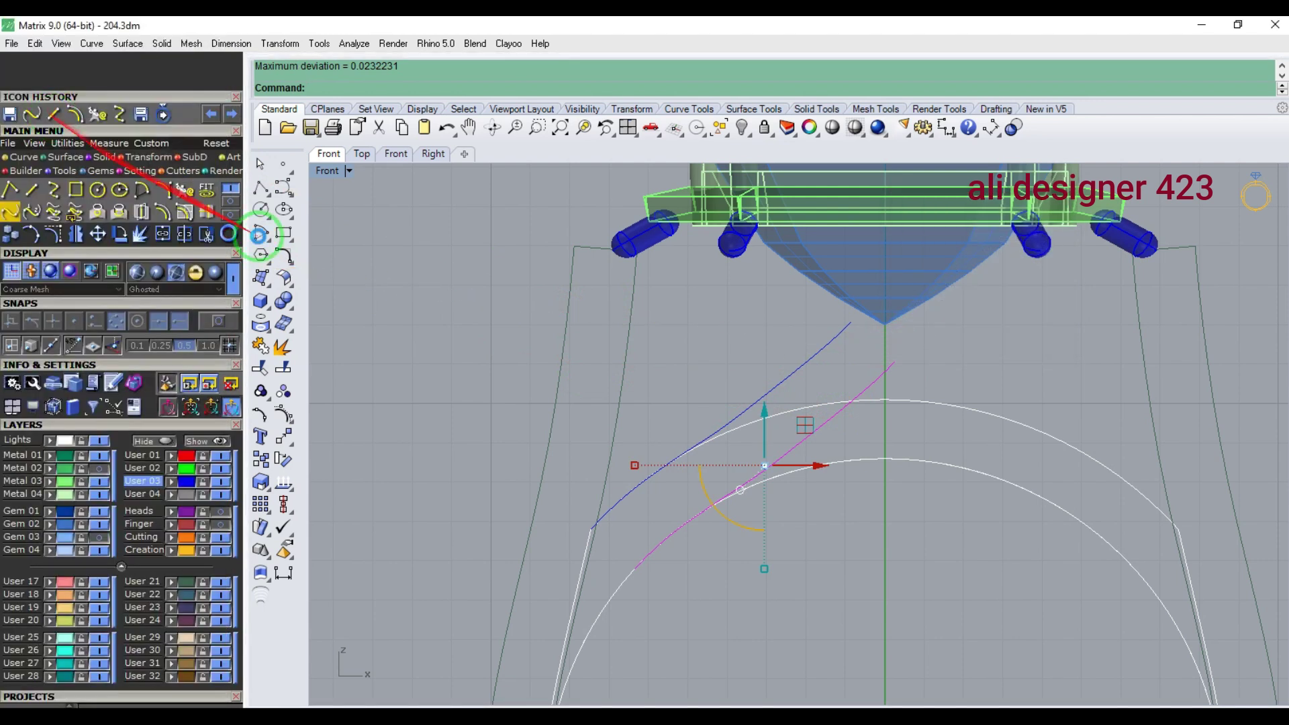
{"action": "left_click", "coordinate": [57, 233]}
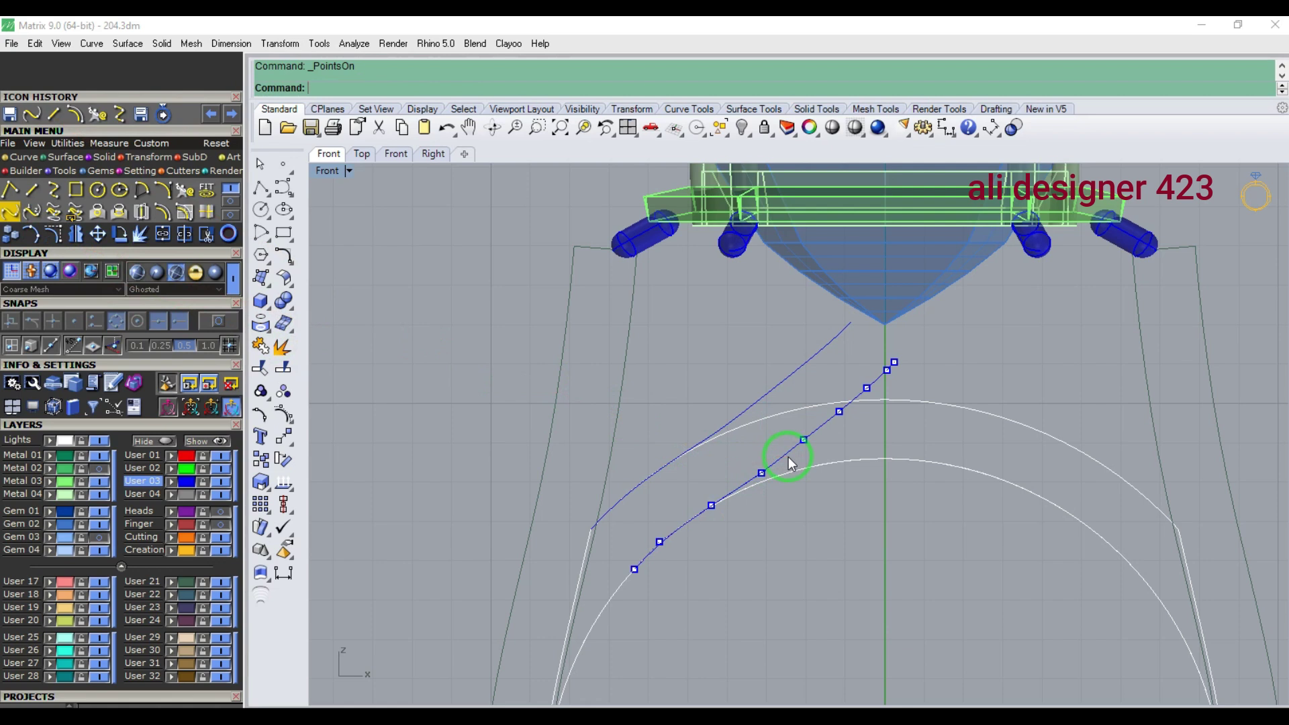
- In the Bottom view, shift the rebuilt curve's third control point from its lower end slightly away from the original curve
{"action": "key", "text": "F5"}
{"action": "right_click_drag", "start_coordinate": [808, 370], "coordinate": [777, 474]}
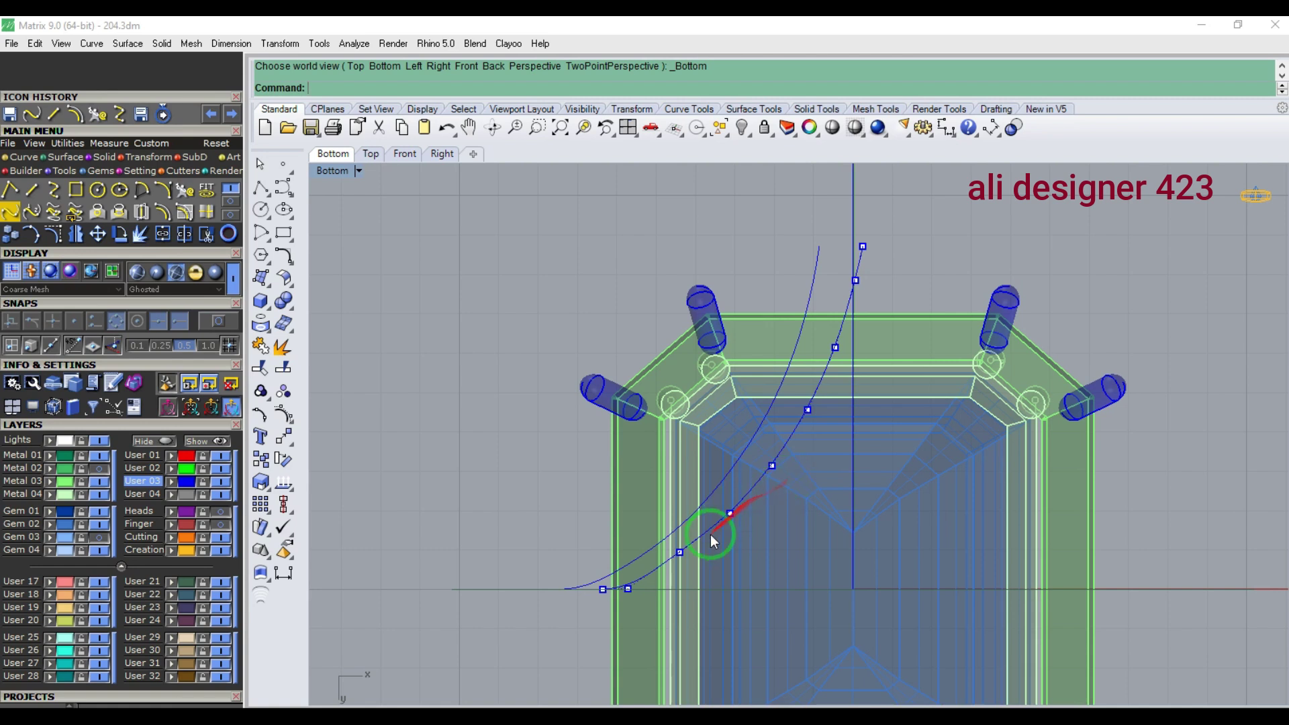
{"action": "scroll", "coordinate": [680, 561], "scroll_direction": "up", "scroll_amount": 5}
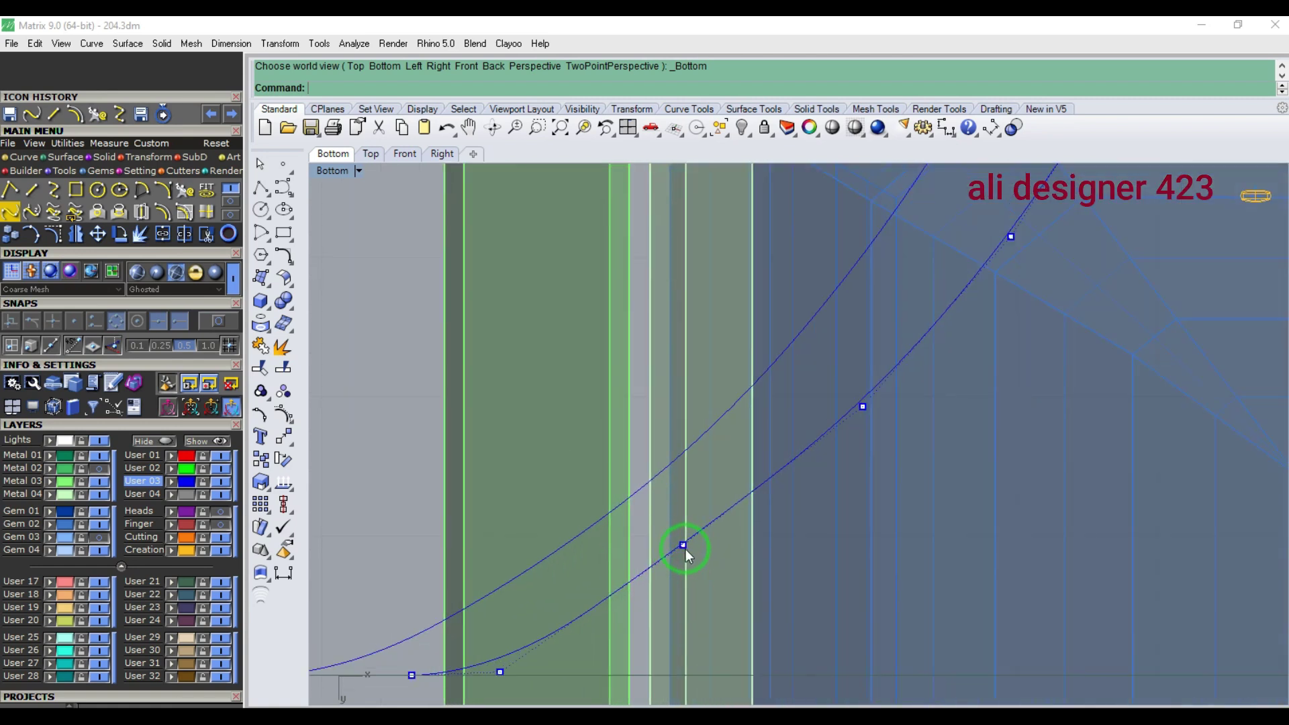
{"action": "left_click_drag", "start_coordinate": [680, 542], "coordinate": [691, 557]}
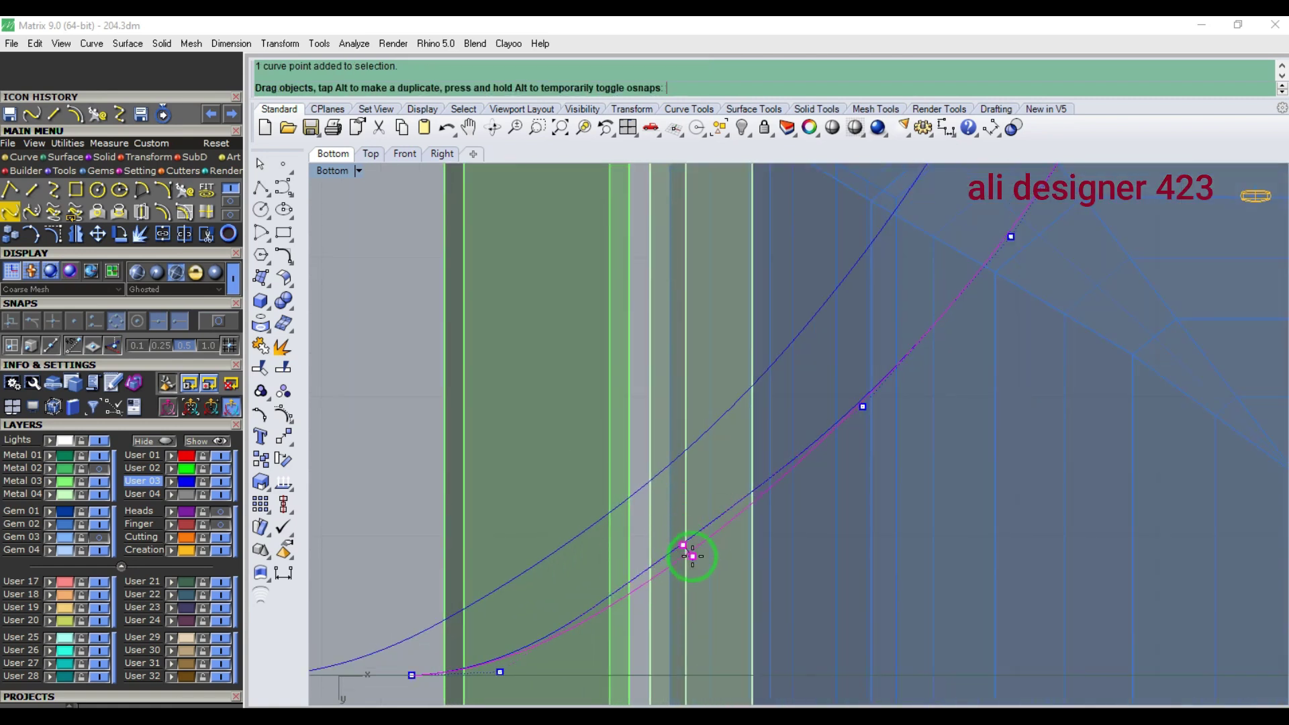
{"action": "scroll", "coordinate": [665, 564], "scroll_direction": "down", "scroll_amount": 3}
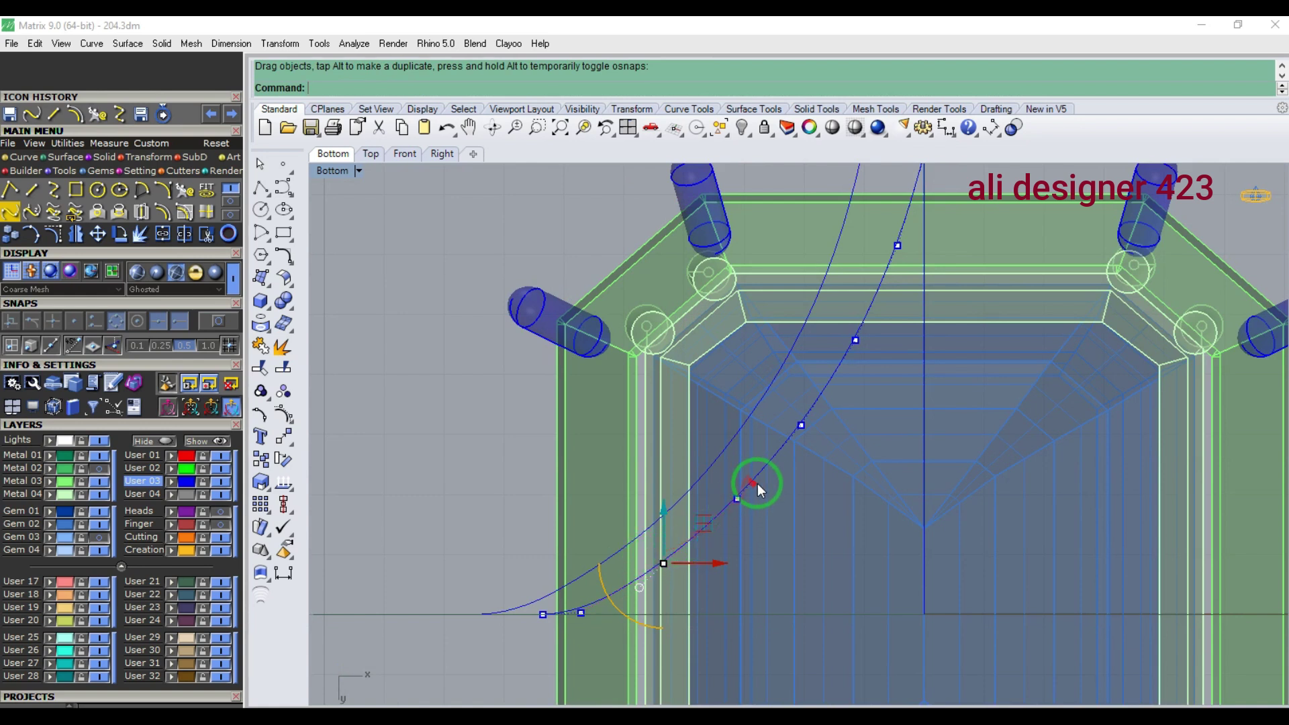
- Shift the fourth control point from the curve's lower end sideways toward the gem's centre line in the Bottom view
{"action": "scroll", "coordinate": [755, 481], "scroll_direction": "down", "scroll_amount": 2}
{"action": "right_click_drag", "start_coordinate": [811, 429], "coordinate": [776, 485]}
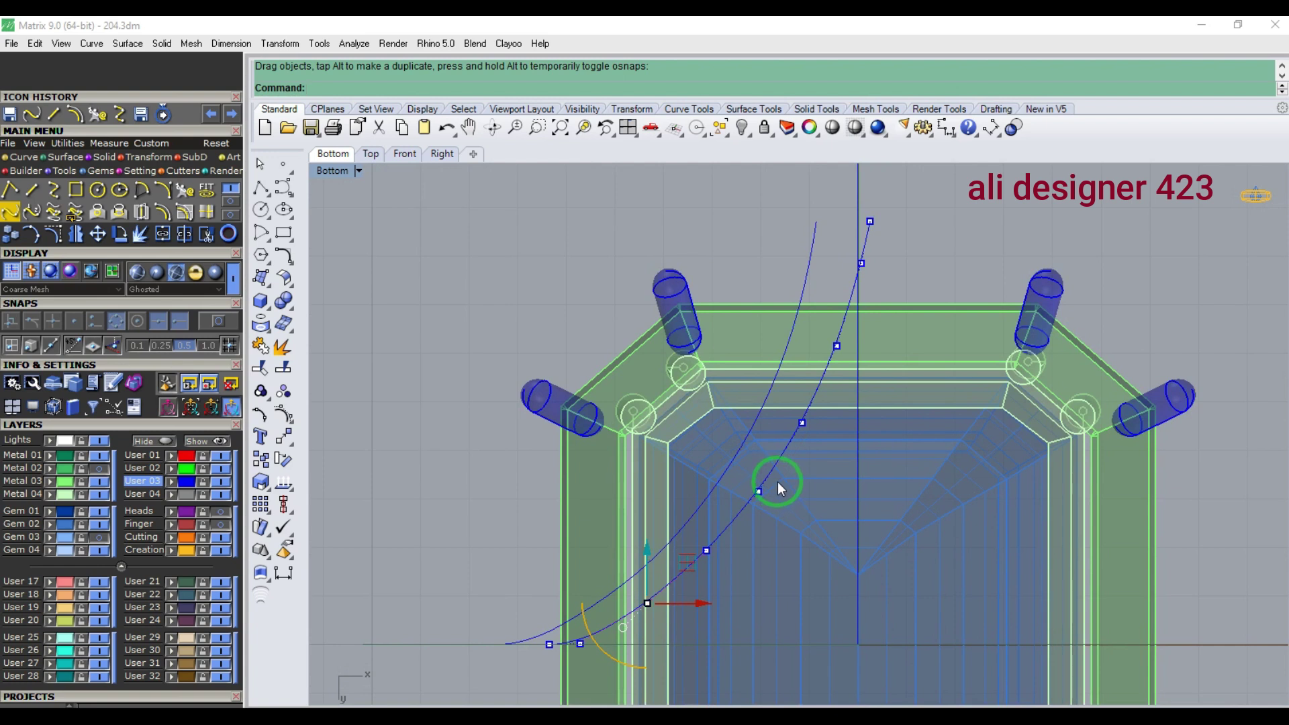
{"action": "scroll", "coordinate": [725, 557], "scroll_direction": "up", "scroll_amount": 4}
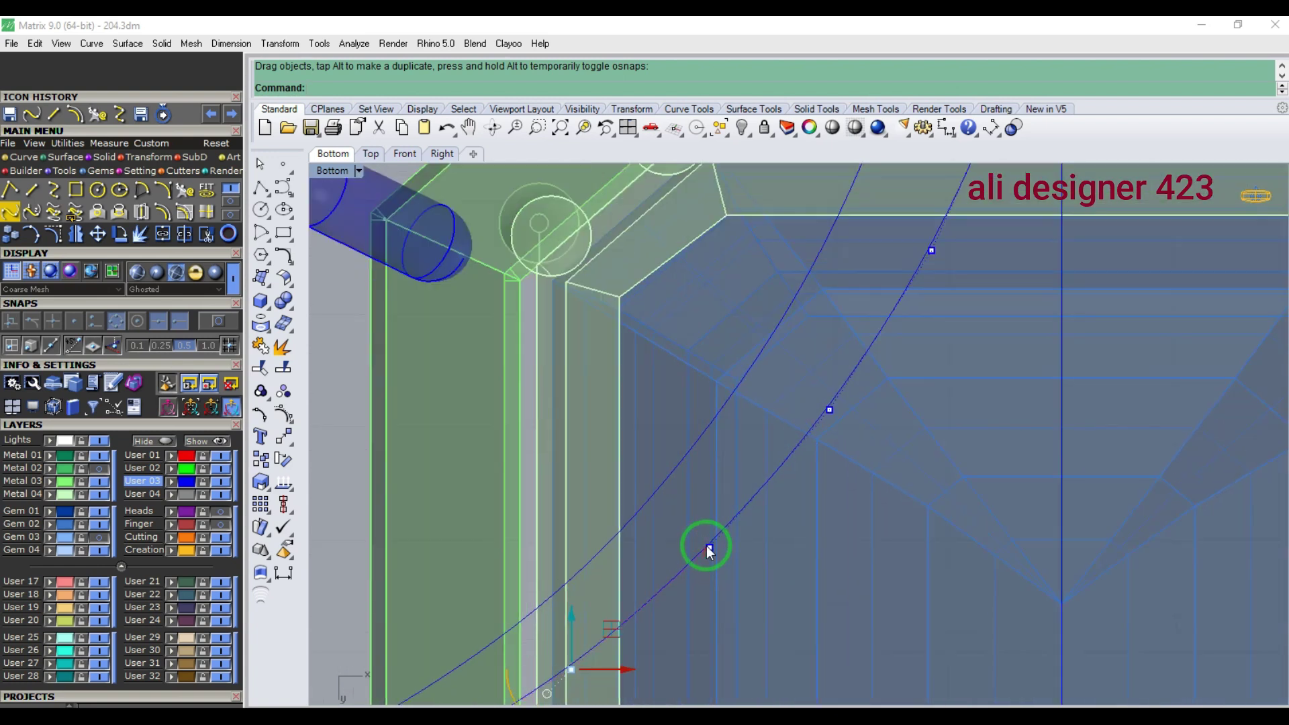
{"action": "left_click", "coordinate": [714, 547]}
{"action": "key", "text": "Return"}
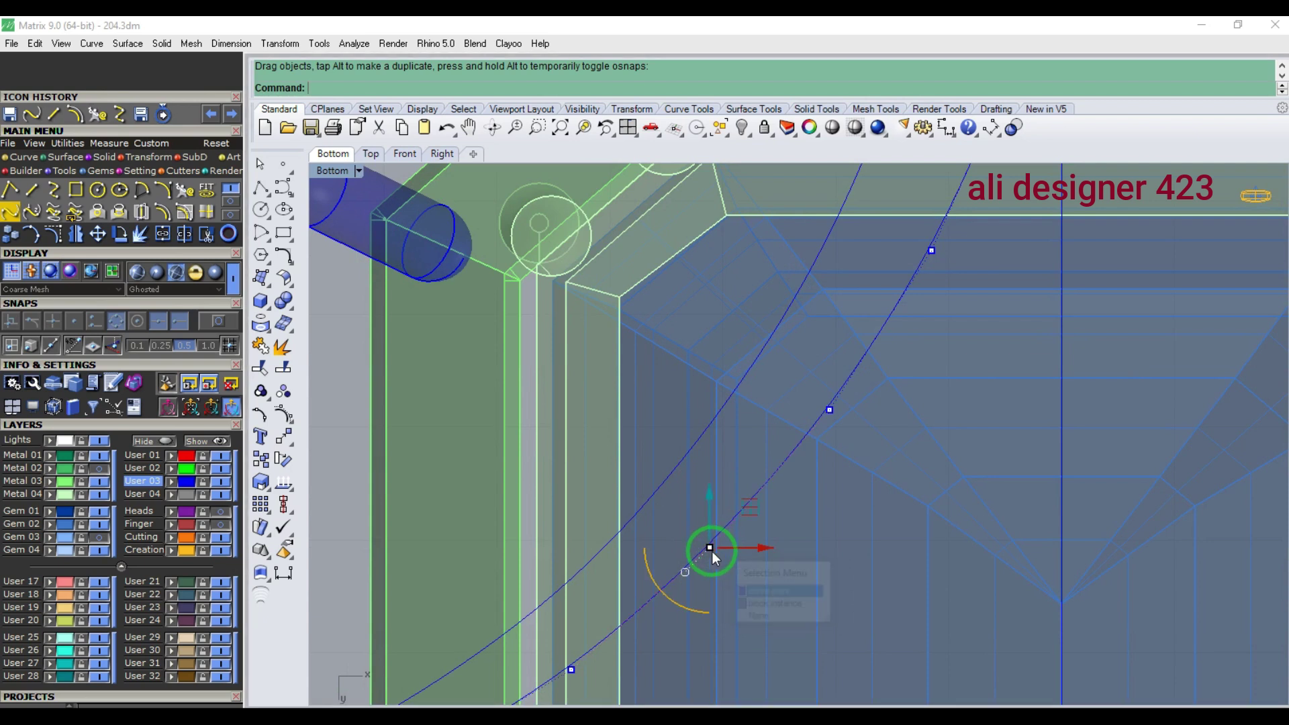
{"action": "double_click", "coordinate": [710, 548]}
{"action": "key", "text": "Return"}
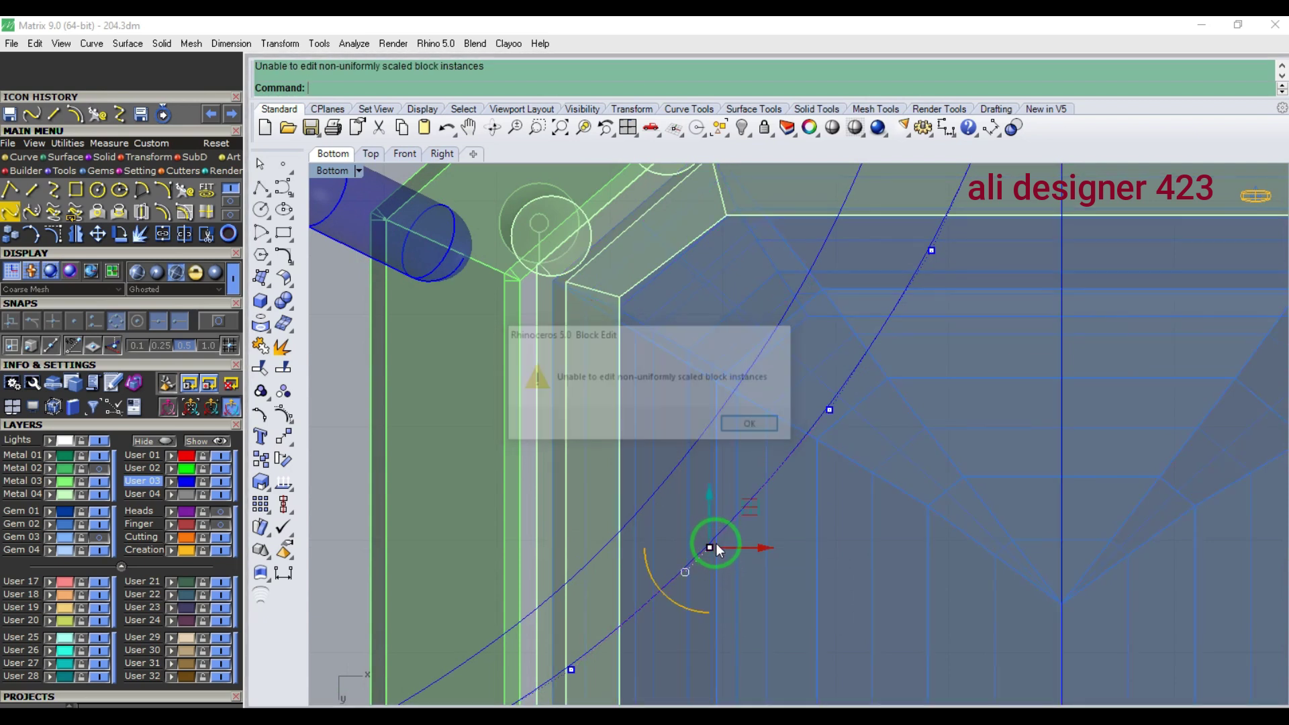
{"action": "left_click_drag", "start_coordinate": [710, 547], "coordinate": [727, 551]}
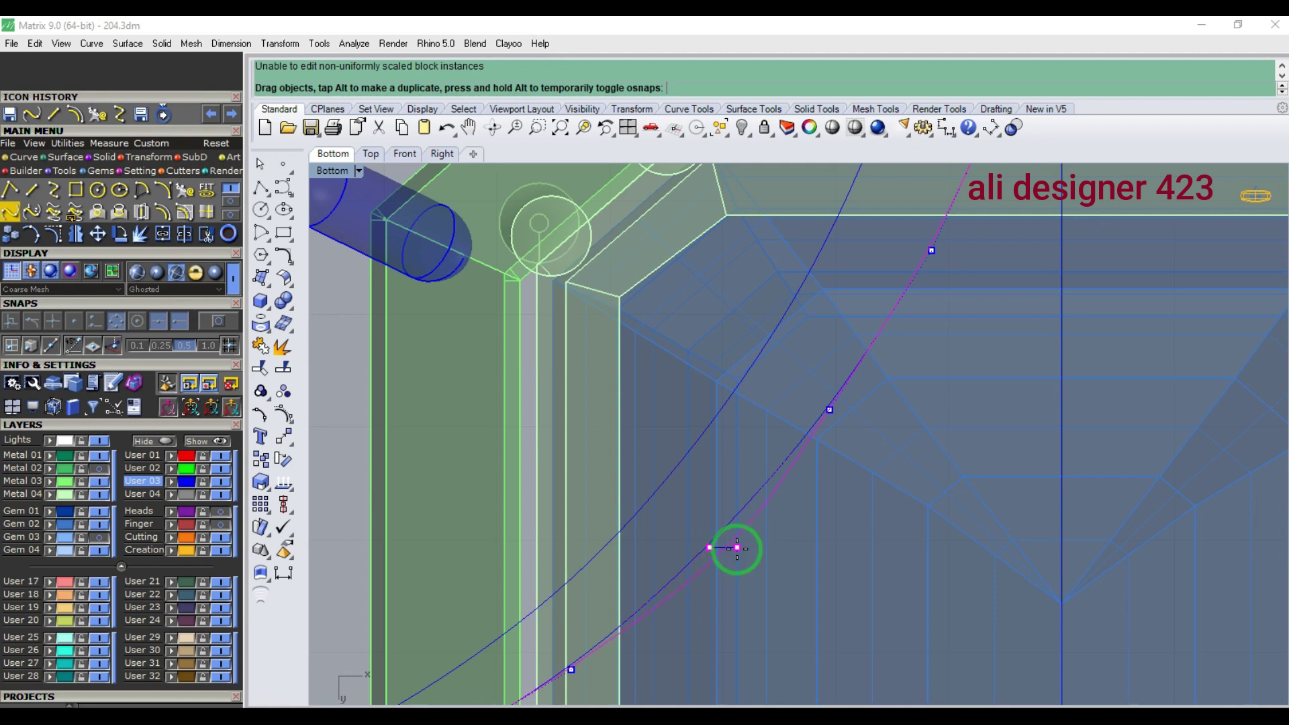
{"action": "left_click_drag", "start_coordinate": [739, 548], "coordinate": [739, 547]}
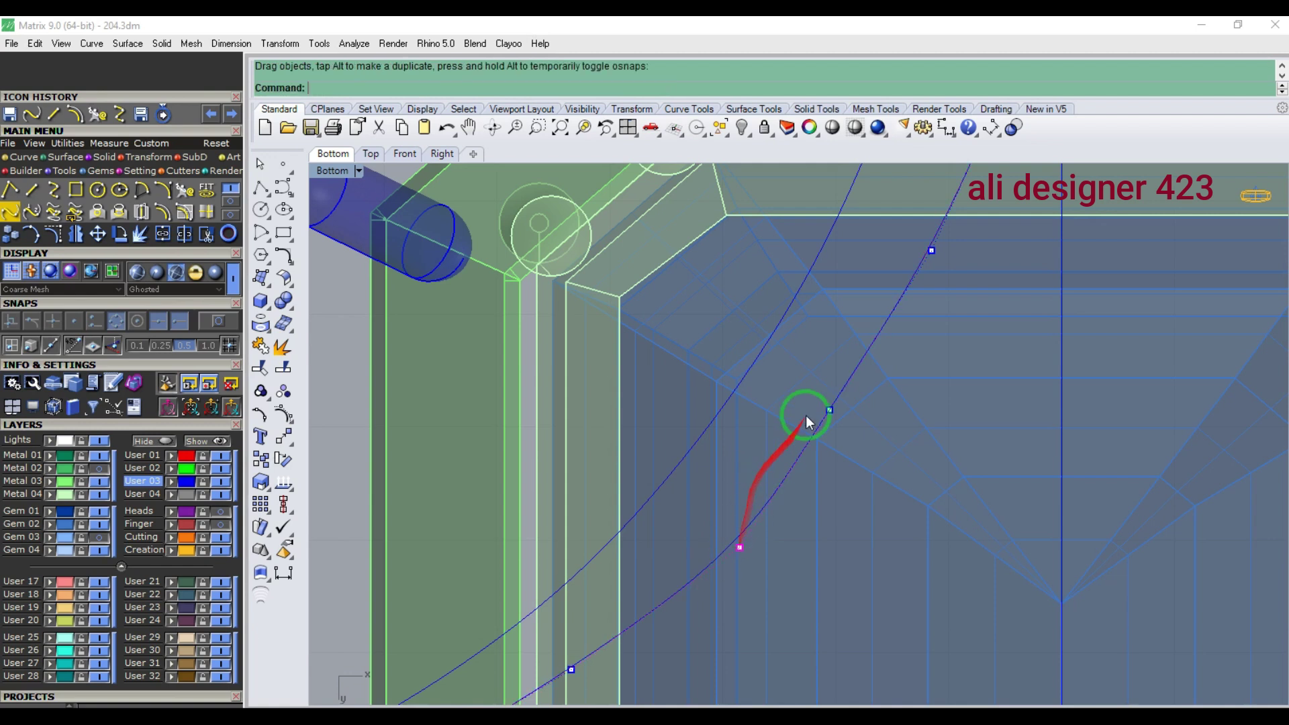
- Shift the fifth and sixth control points sideways toward the centre line to widen the gap from the original curve
{"action": "right_click_drag", "start_coordinate": [821, 410], "coordinate": [747, 495]}
{"action": "left_click_drag", "start_coordinate": [755, 496], "coordinate": [762, 496]}
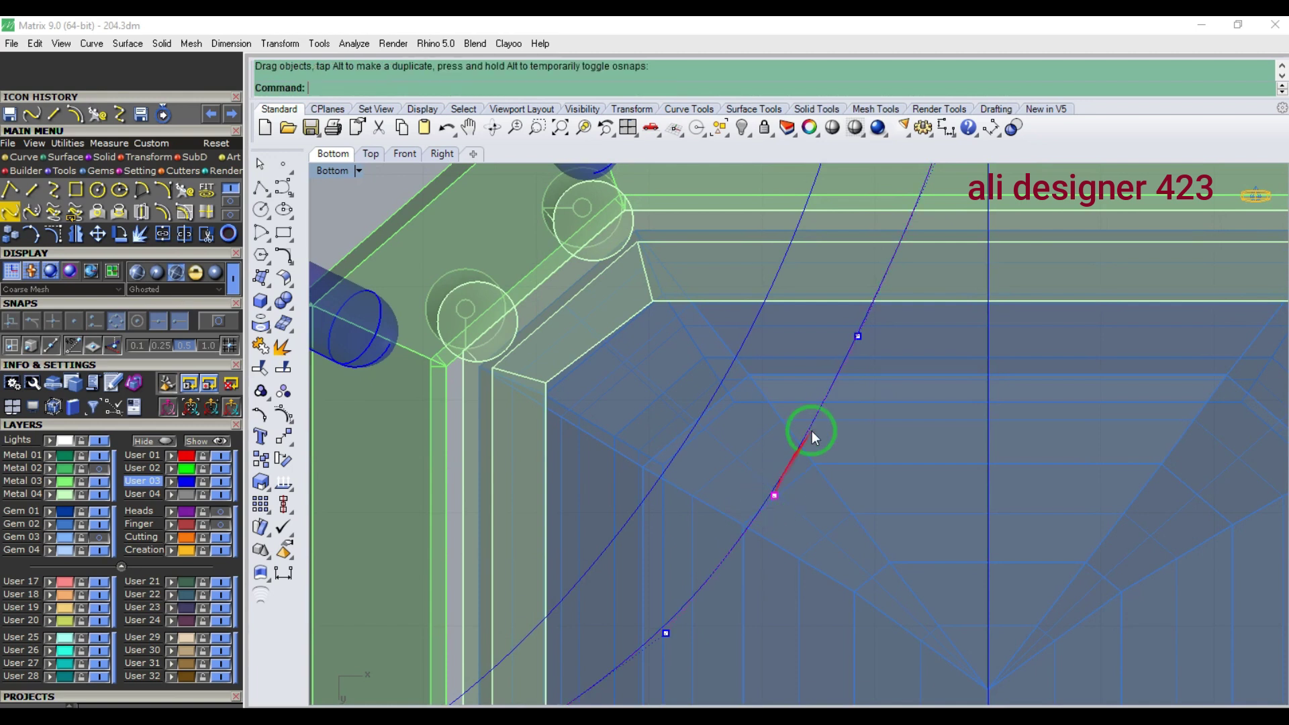
{"action": "right_click_drag", "start_coordinate": [850, 366], "coordinate": [777, 514]}
{"action": "scroll", "coordinate": [779, 494], "scroll_direction": "up", "scroll_amount": 2}
{"action": "left_click_drag", "start_coordinate": [784, 485], "coordinate": [803, 483]}
{"action": "scroll", "coordinate": [757, 483], "scroll_direction": "down", "scroll_amount": 3}
- Shift the fifth control point further toward the centre line to smooth the curve's middle bend
{"action": "scroll", "coordinate": [731, 523], "scroll_direction": "up", "scroll_amount": 6}
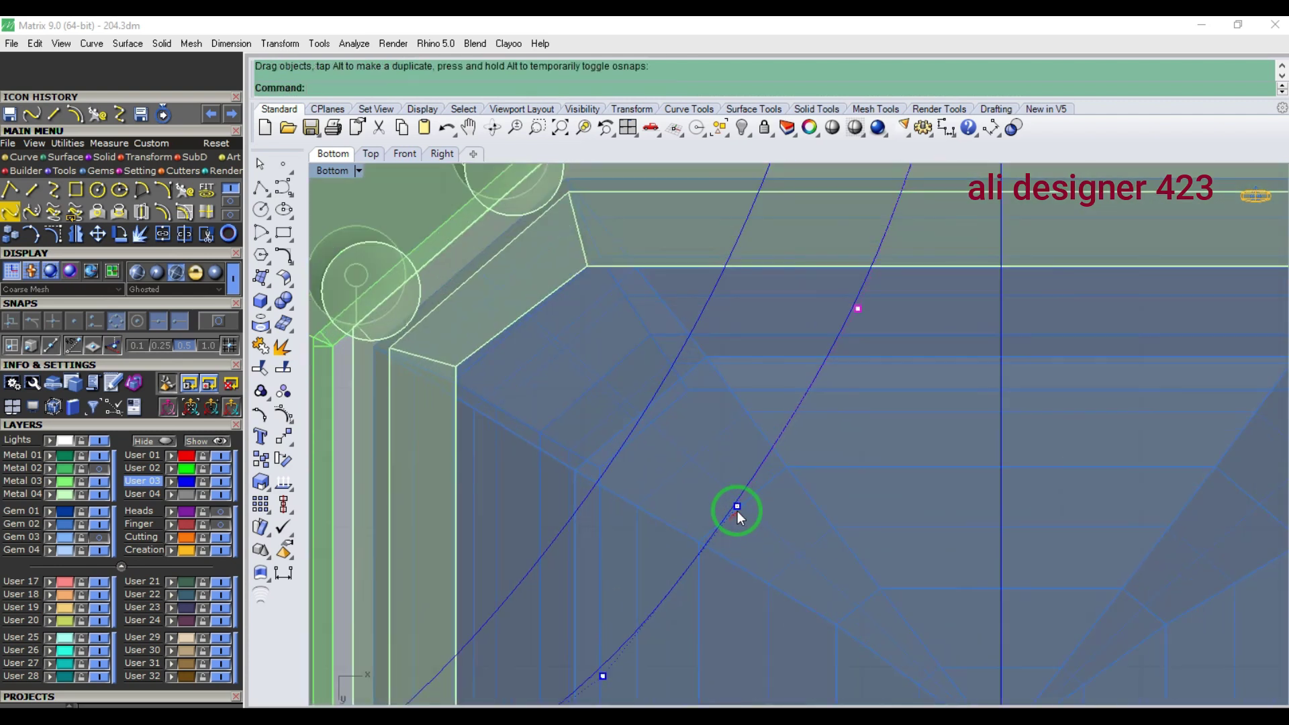
{"action": "double_click", "coordinate": [738, 507]}
{"action": "left_click", "coordinate": [753, 424]}
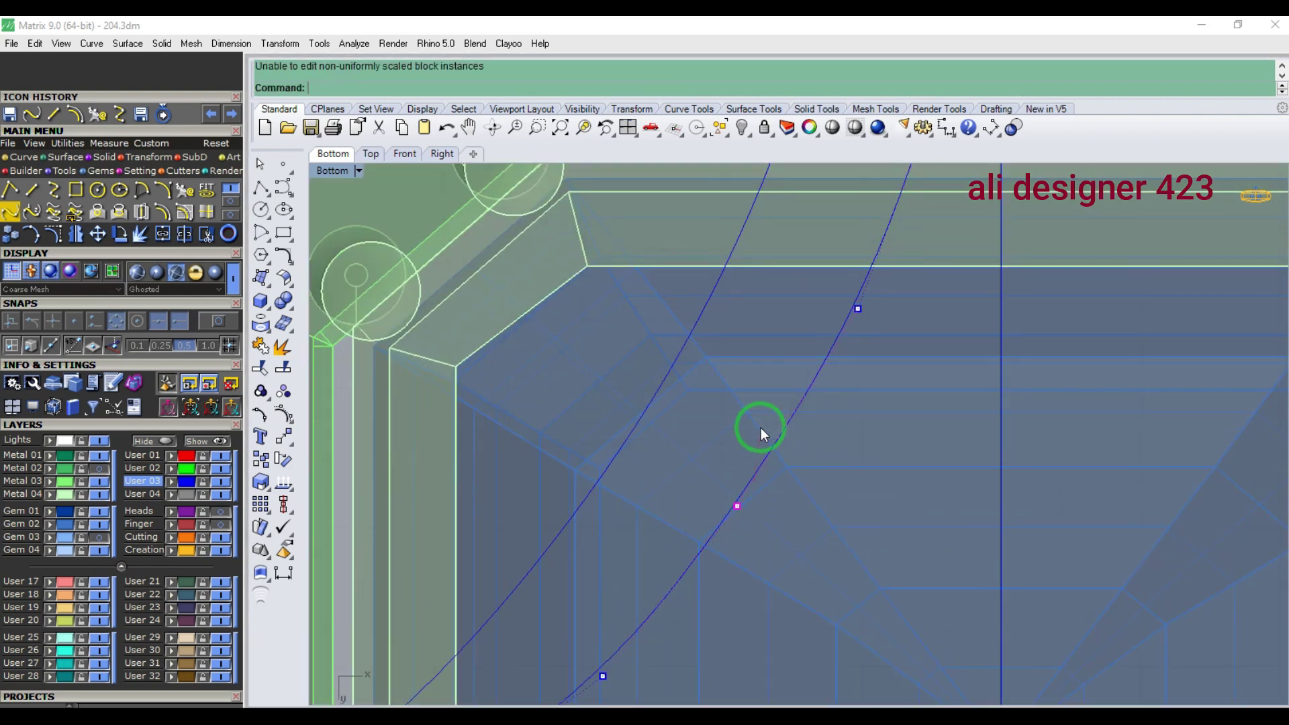
{"action": "left_click_drag", "start_coordinate": [737, 506], "coordinate": [757, 506]}
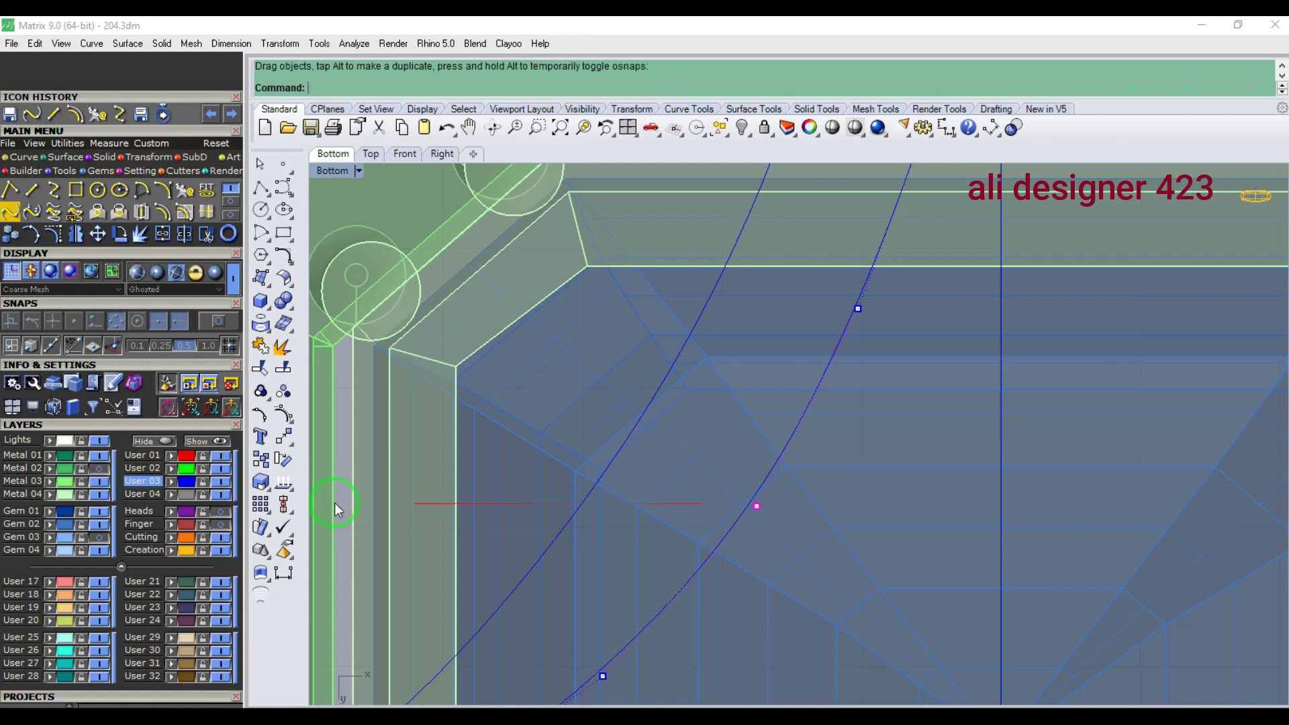
- Select the last three control points at the curve's upper end and show them in the Front view
{"action": "scroll", "coordinate": [724, 514], "scroll_direction": "down", "scroll_amount": 5}
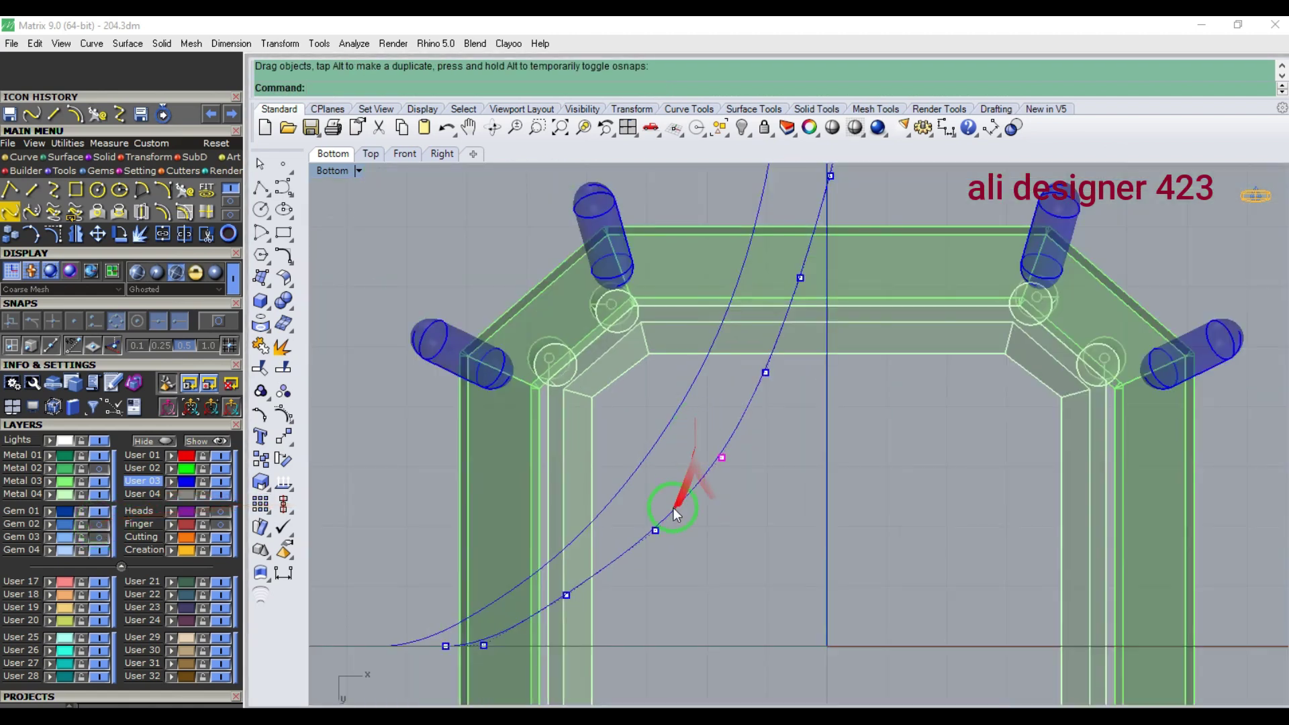
{"action": "right_click_drag", "start_coordinate": [757, 404], "coordinate": [733, 474]}
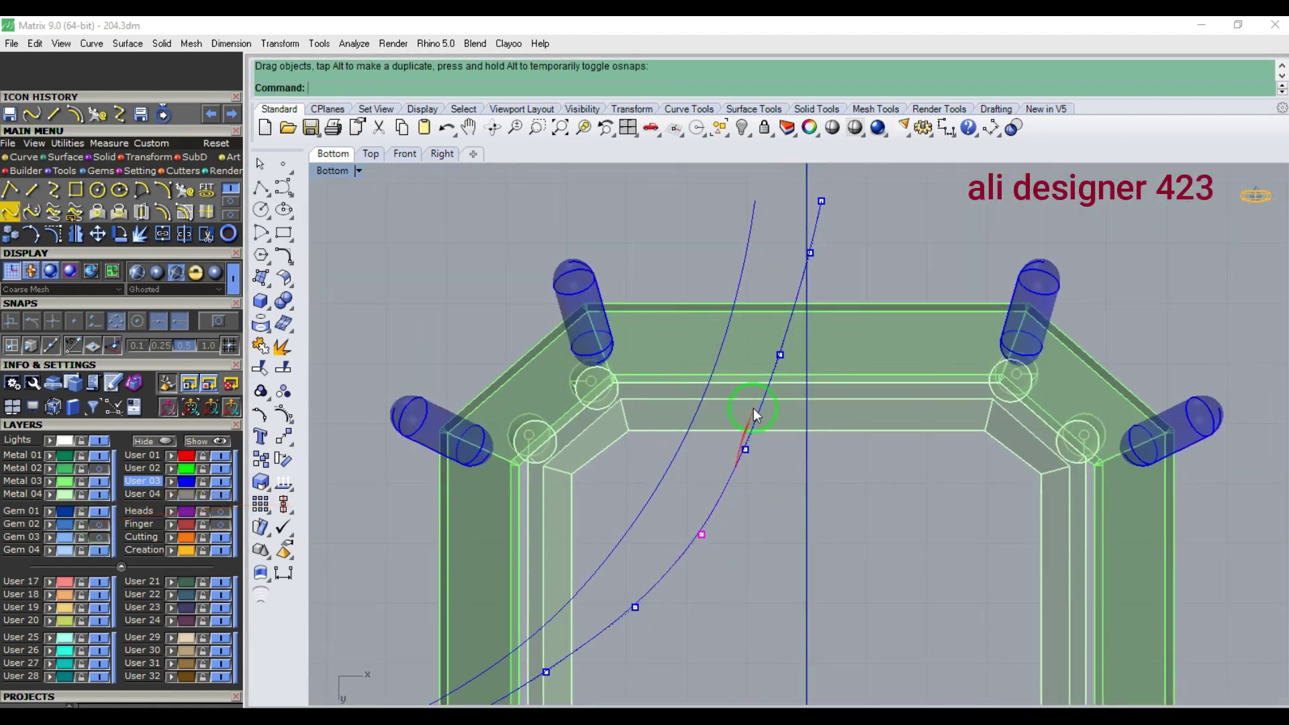
{"action": "left_click_drag", "start_coordinate": [727, 445], "coordinate": [860, 192]}
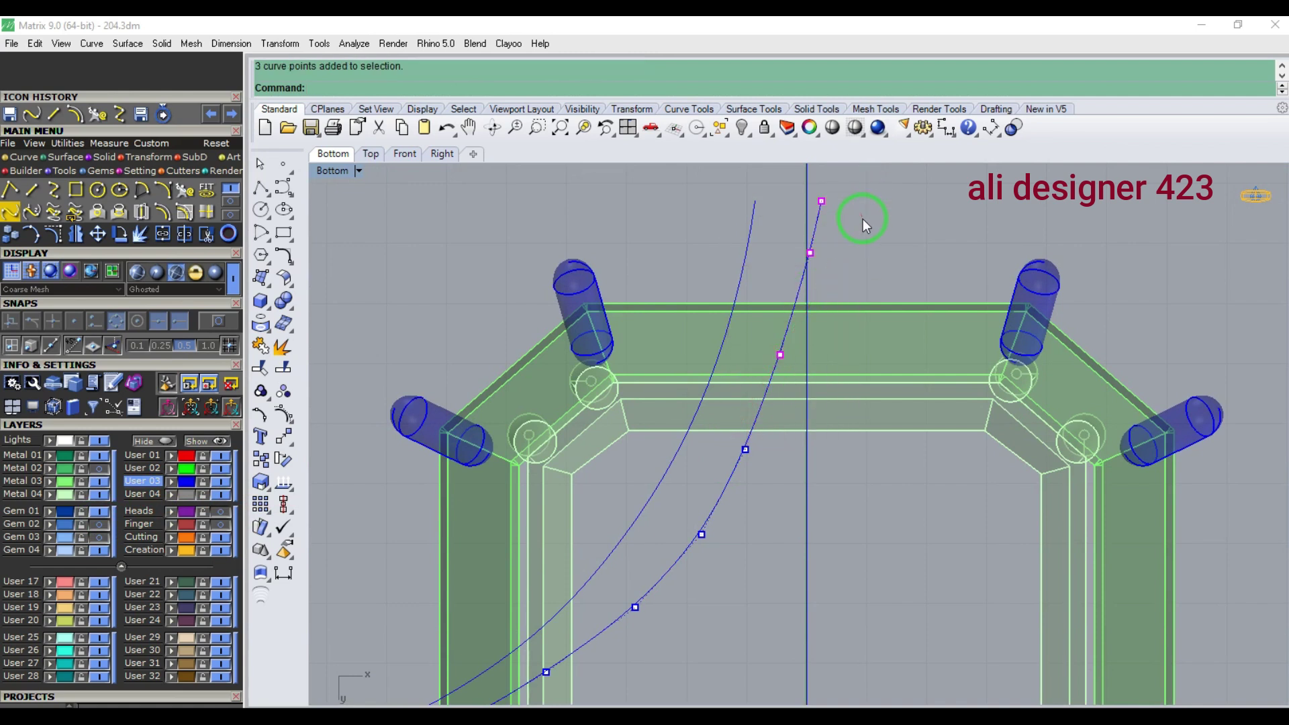
{"action": "key", "text": "ctrl+F2"}
{"action": "right_click_drag", "start_coordinate": [765, 365], "coordinate": [741, 485]}
{"action": "scroll", "coordinate": [744, 490], "scroll_direction": "up", "scroll_amount": 2}
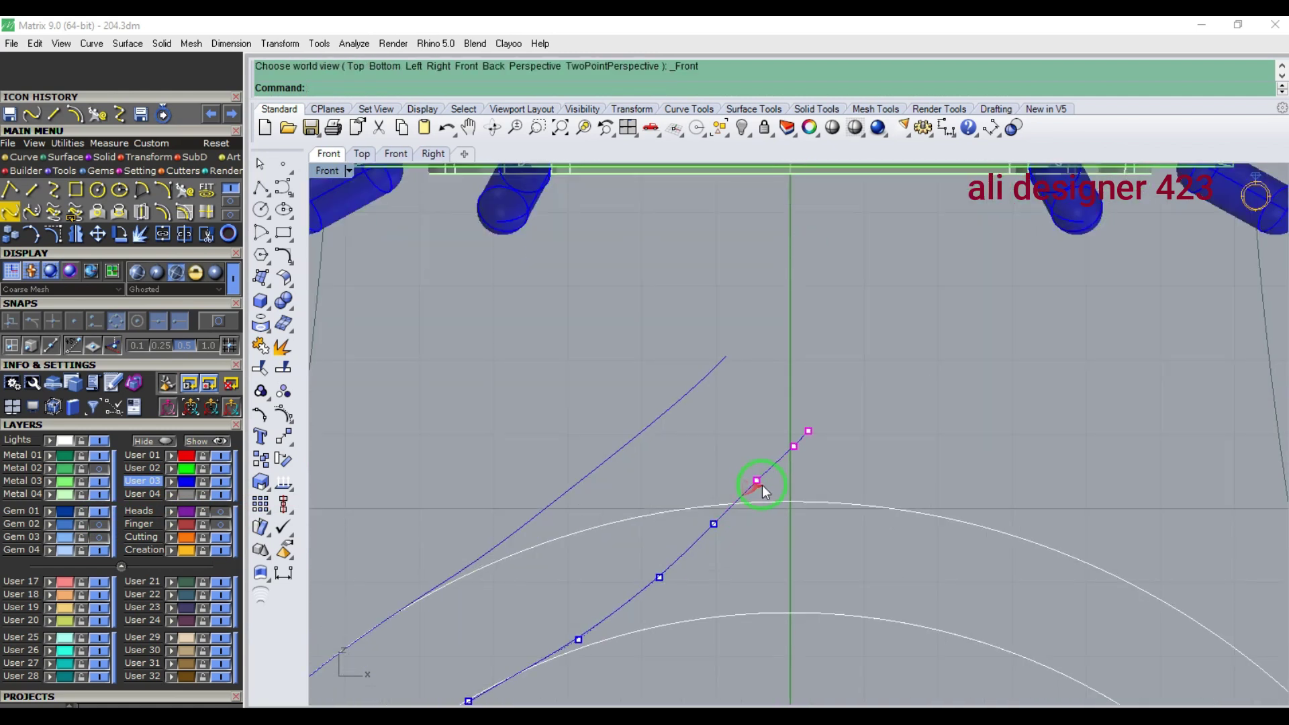
- Try raising the three selected end points in the Front view and undo those moves, keeping the earlier point edits
{"action": "left_click_drag", "start_coordinate": [758, 482], "coordinate": [759, 468]}
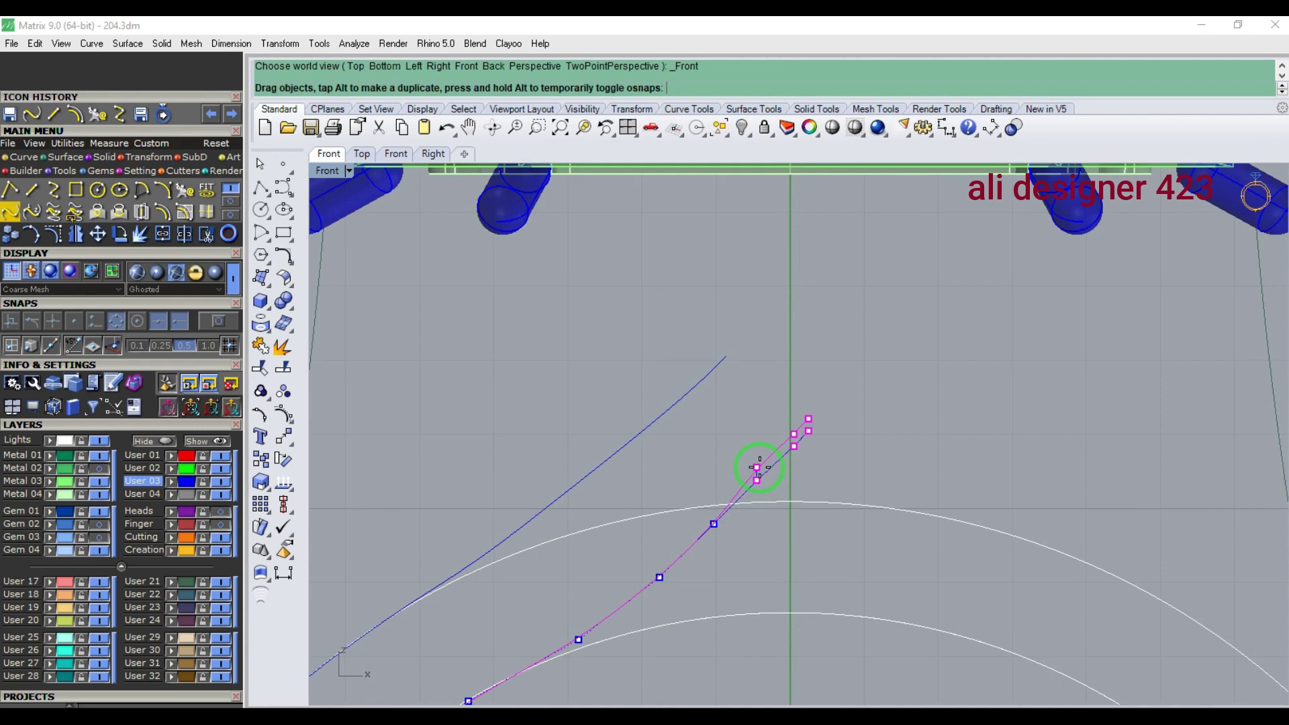
{"action": "left_click_drag", "start_coordinate": [760, 467], "coordinate": [770, 432]}
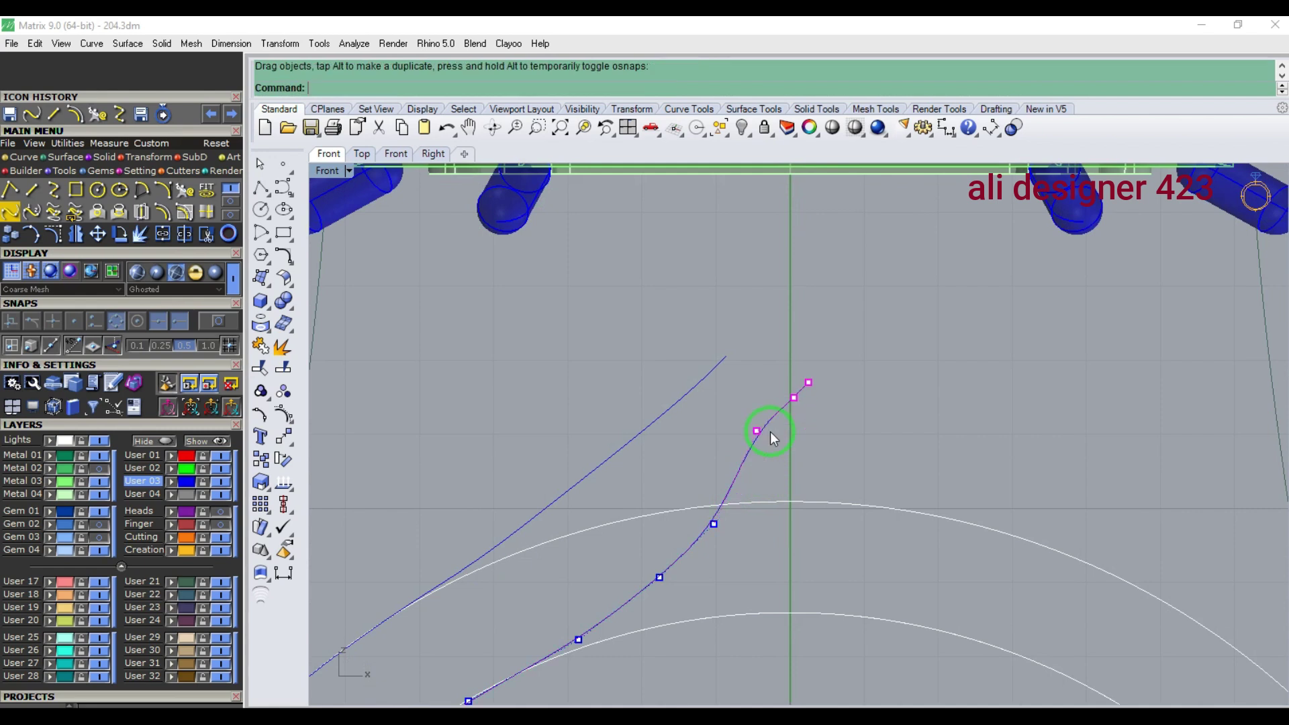
{"action": "key", "text": "ctrl+z"}
{"action": "key", "text": "ctrl+z"}
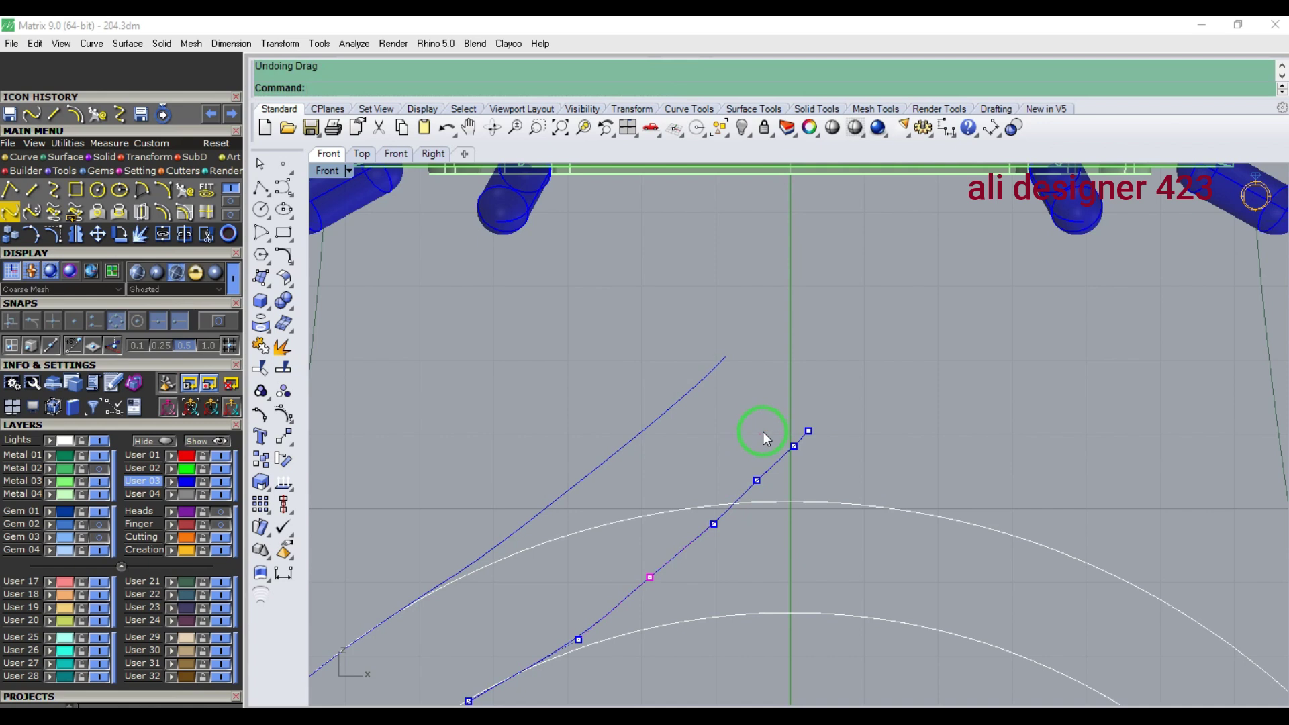
{"action": "key", "text": "ctrl+y"}
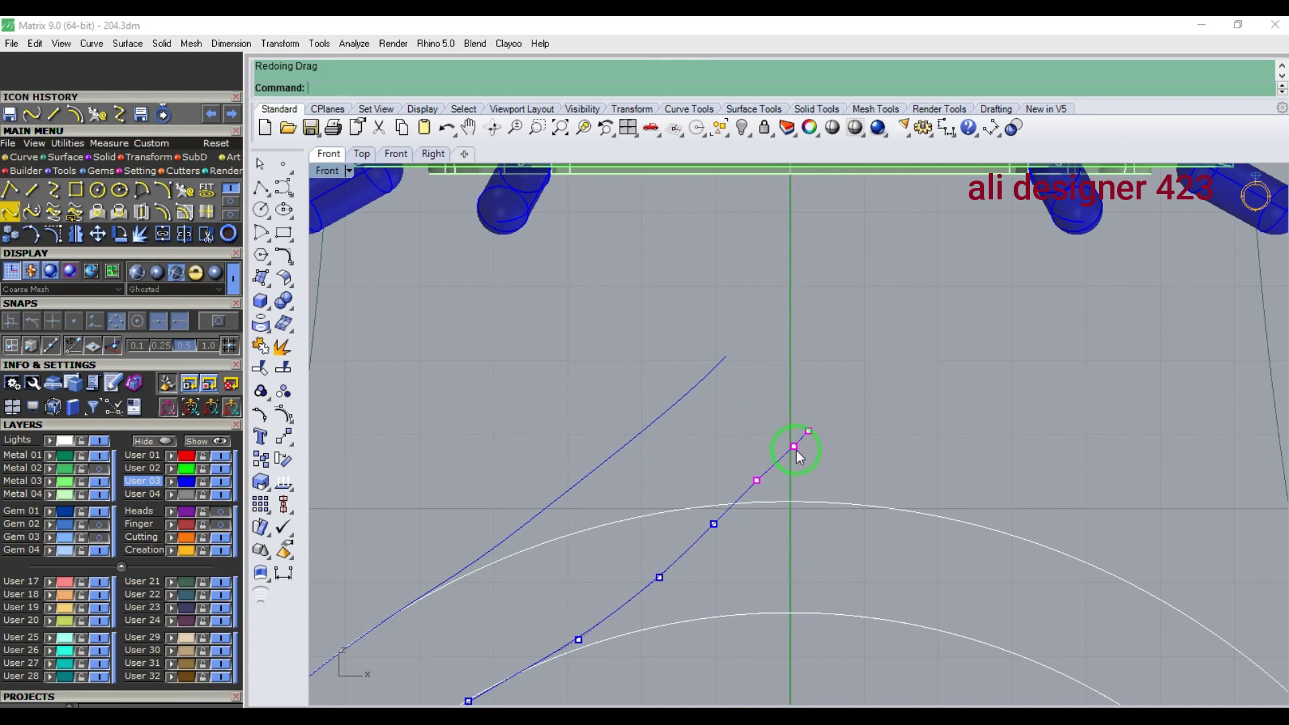
- In the Right view, extend the selection down the inner curve and raise the selected upper control points toward the outer curve
{"action": "key", "text": "F3"}
{"action": "scroll", "coordinate": [753, 412], "scroll_direction": "down", "scroll_amount": 4}
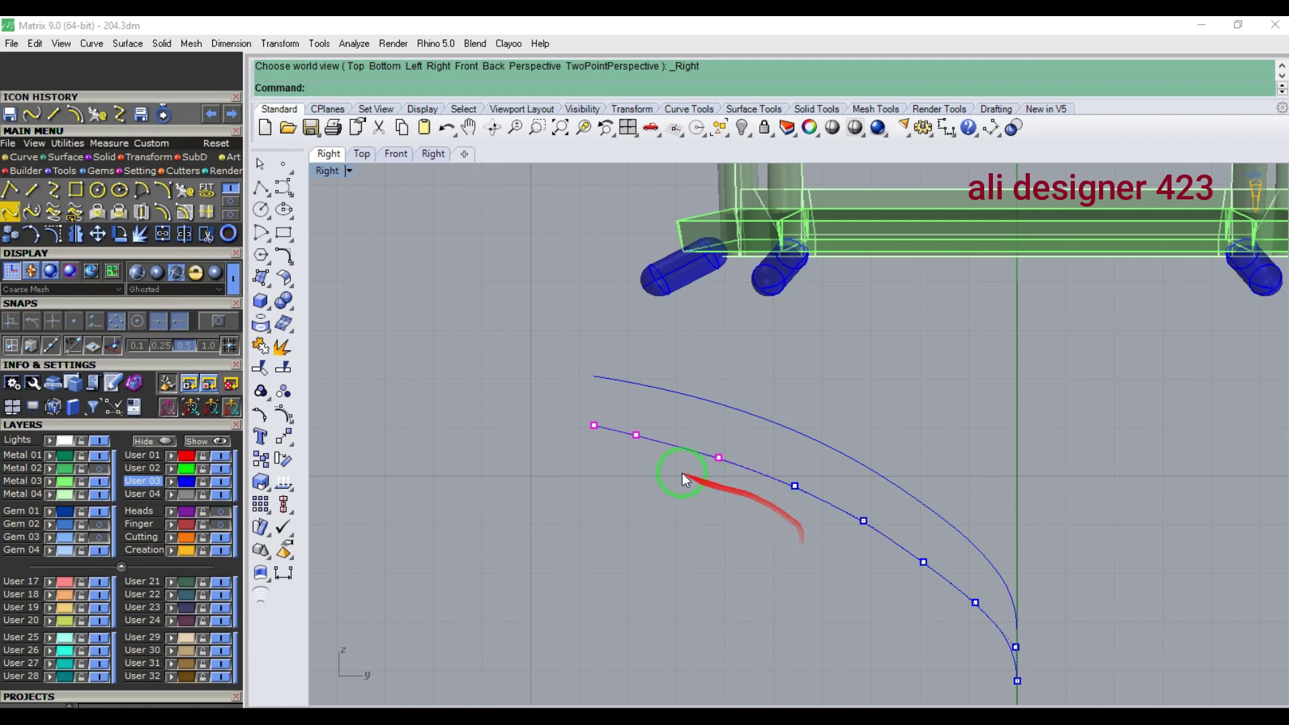
{"action": "scroll", "coordinate": [613, 436], "scroll_direction": "up", "scroll_amount": 3}
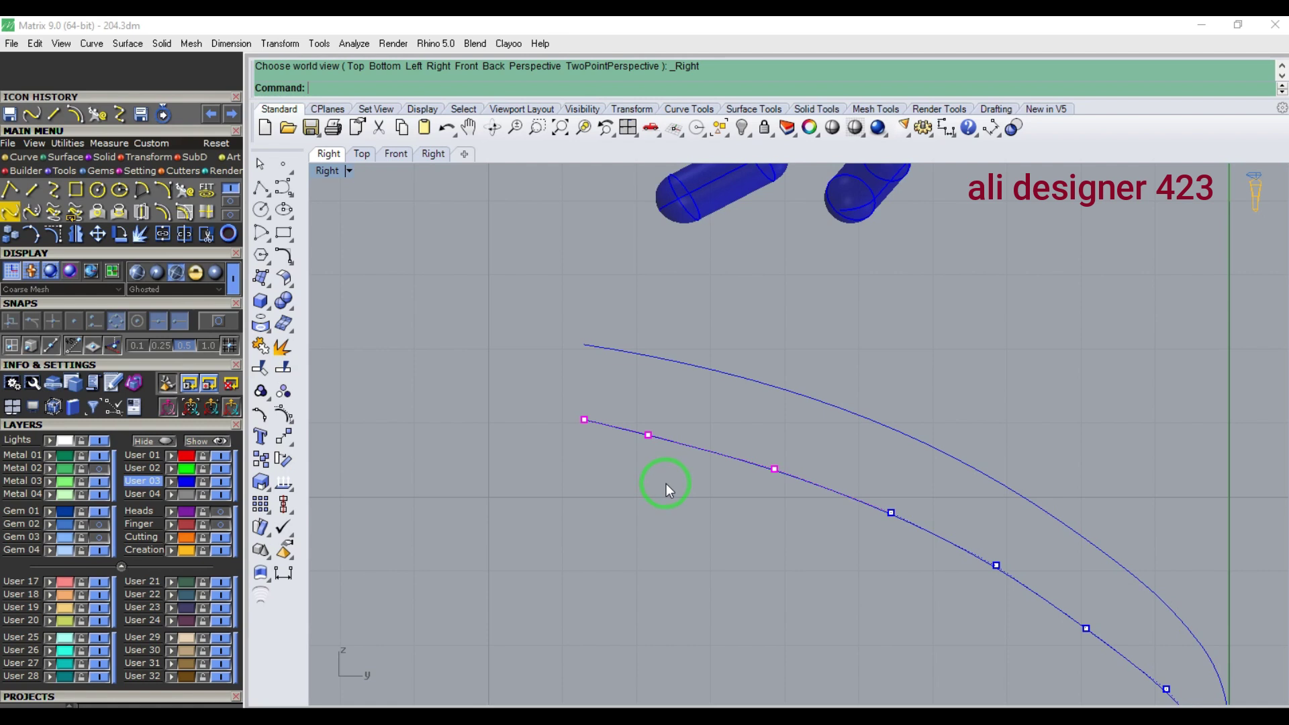
{"action": "key", "text": "F1"}
{"action": "key", "text": "F4"}
{"action": "right_click_drag", "start_coordinate": [723, 601], "coordinate": [870, 464]}
{"action": "key", "text": "F3"}
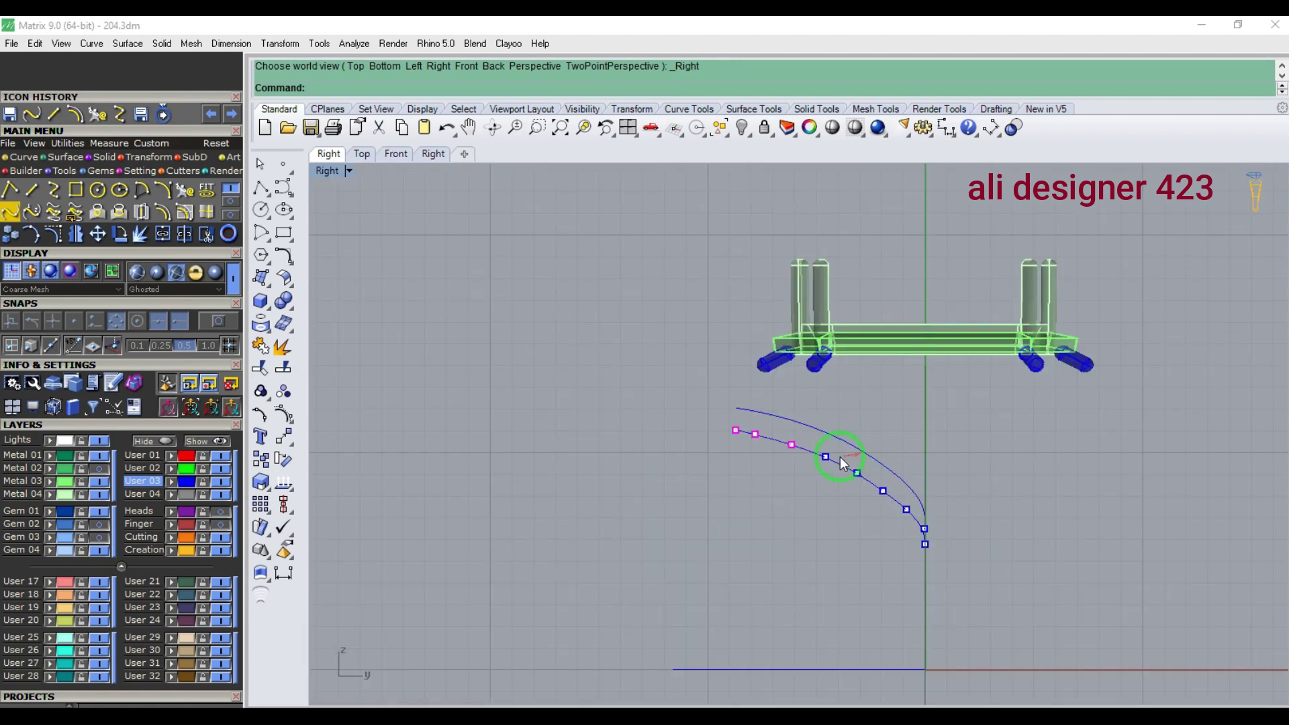
{"action": "scroll", "coordinate": [839, 459], "scroll_direction": "up", "scroll_amount": 4}
{"action": "left_click", "coordinate": [819, 454], "text": "shift"}
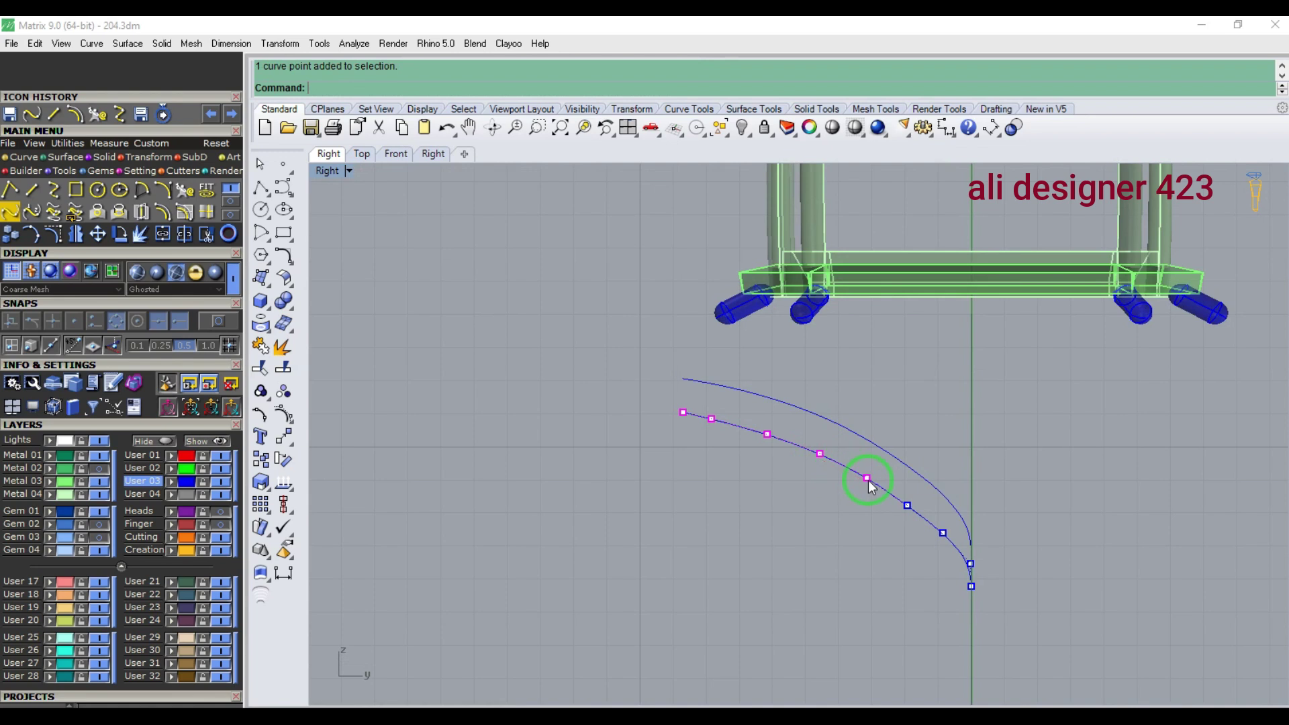
{"action": "scroll", "coordinate": [903, 506], "scroll_direction": "up", "scroll_amount": 2}
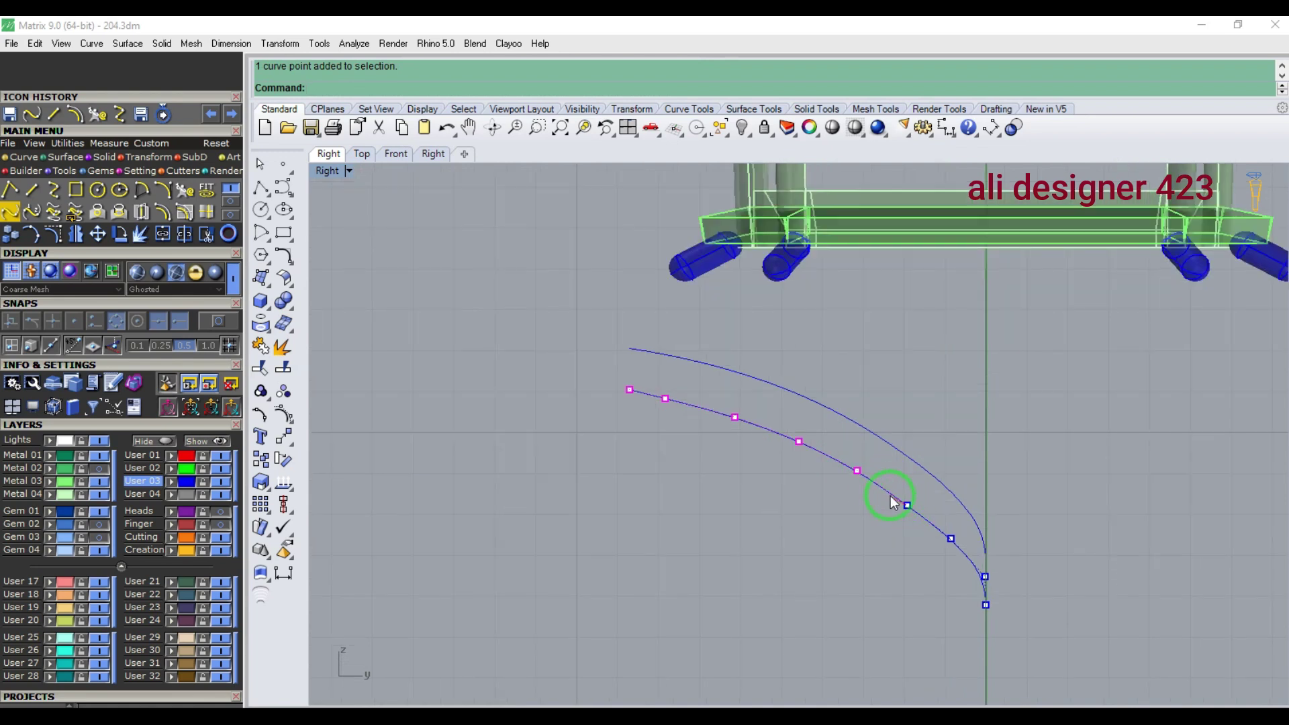
{"action": "scroll", "coordinate": [846, 472], "scroll_direction": "up", "scroll_amount": 2}
{"action": "left_click_drag", "start_coordinate": [861, 472], "coordinate": [859, 451]}
- Remove the fourth and fifth control points from the selection and raise the inner curve's last four points in the Right view
{"action": "left_click", "coordinate": [940, 515], "text": "ctrl"}
{"action": "left_click", "coordinate": [863, 448], "text": "ctrl"}
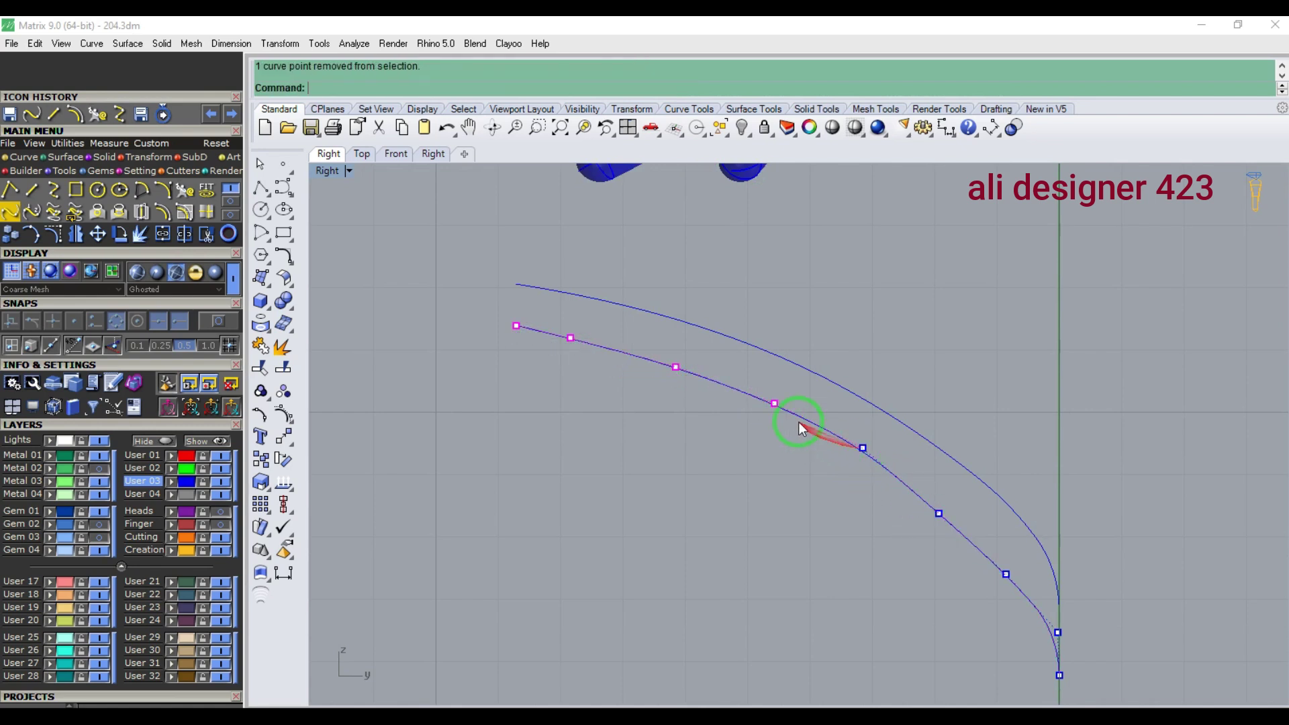
{"action": "left_click_drag", "start_coordinate": [775, 404], "coordinate": [774, 389]}
- Raise the inner curve's last three control points, and raise the last two again, so its upper end approaches the outer curve's end
{"action": "left_click", "coordinate": [774, 388], "text": "ctrl"}
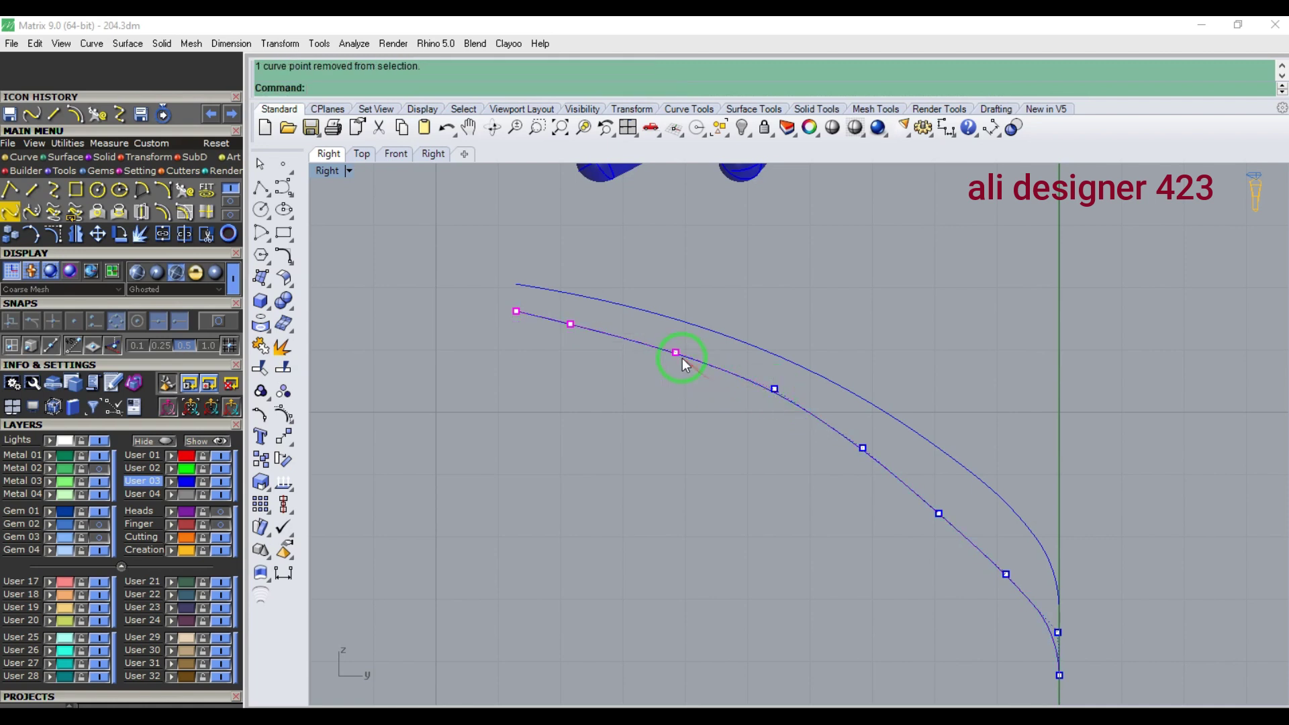
{"action": "left_click_drag", "start_coordinate": [676, 351], "coordinate": [676, 340]}
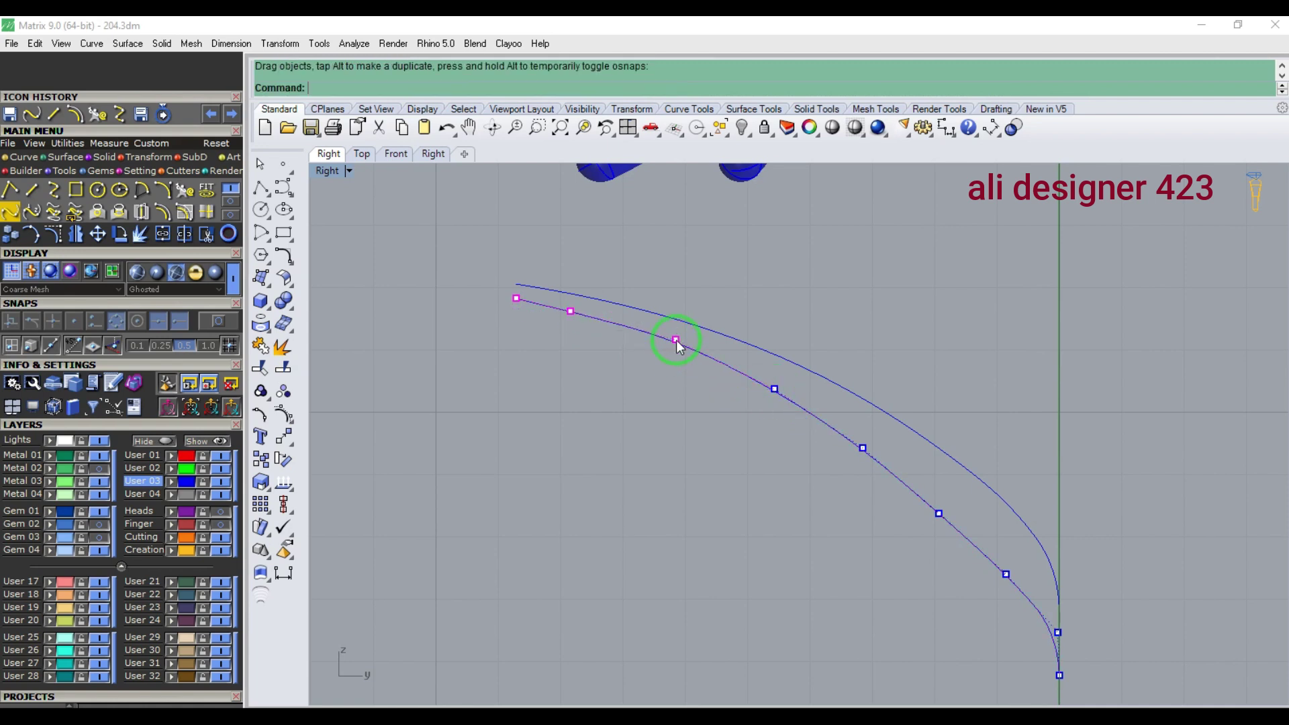
{"action": "left_click", "coordinate": [675, 341], "text": "ctrl"}
{"action": "scroll", "coordinate": [569, 320], "scroll_direction": "up", "scroll_amount": 3}
{"action": "left_click_drag", "start_coordinate": [572, 306], "coordinate": [572, 298]}
{"action": "scroll", "coordinate": [623, 351], "scroll_direction": "down", "scroll_amount": 6}
{"action": "left_click", "coordinate": [684, 399]}
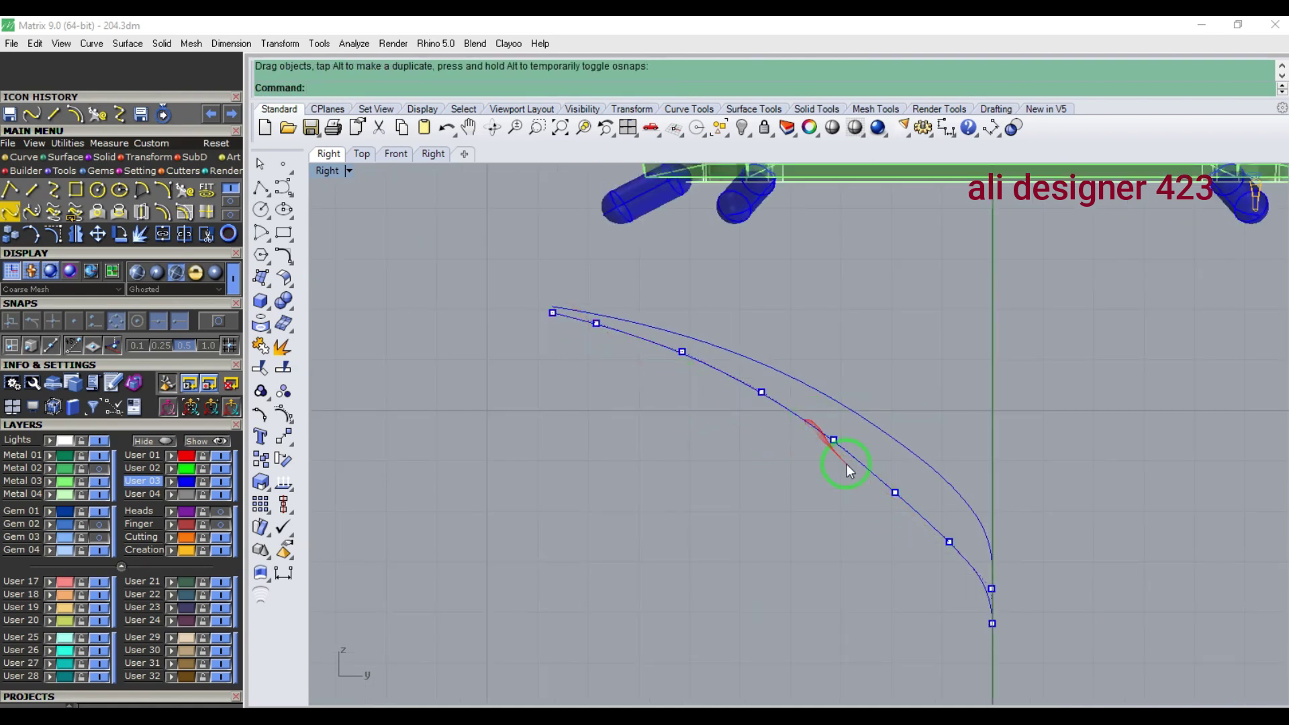
- Raise the inner curve's third and fourth control points individually to smooth its lower bend, and hide the points
{"action": "scroll", "coordinate": [944, 541], "scroll_direction": "up", "scroll_amount": 4}
{"action": "left_click", "coordinate": [949, 541]}
{"action": "left_click_drag", "start_coordinate": [950, 540], "coordinate": [950, 526]}
{"action": "left_click", "coordinate": [847, 446]}
{"action": "left_click_drag", "start_coordinate": [848, 447], "coordinate": [851, 434]}
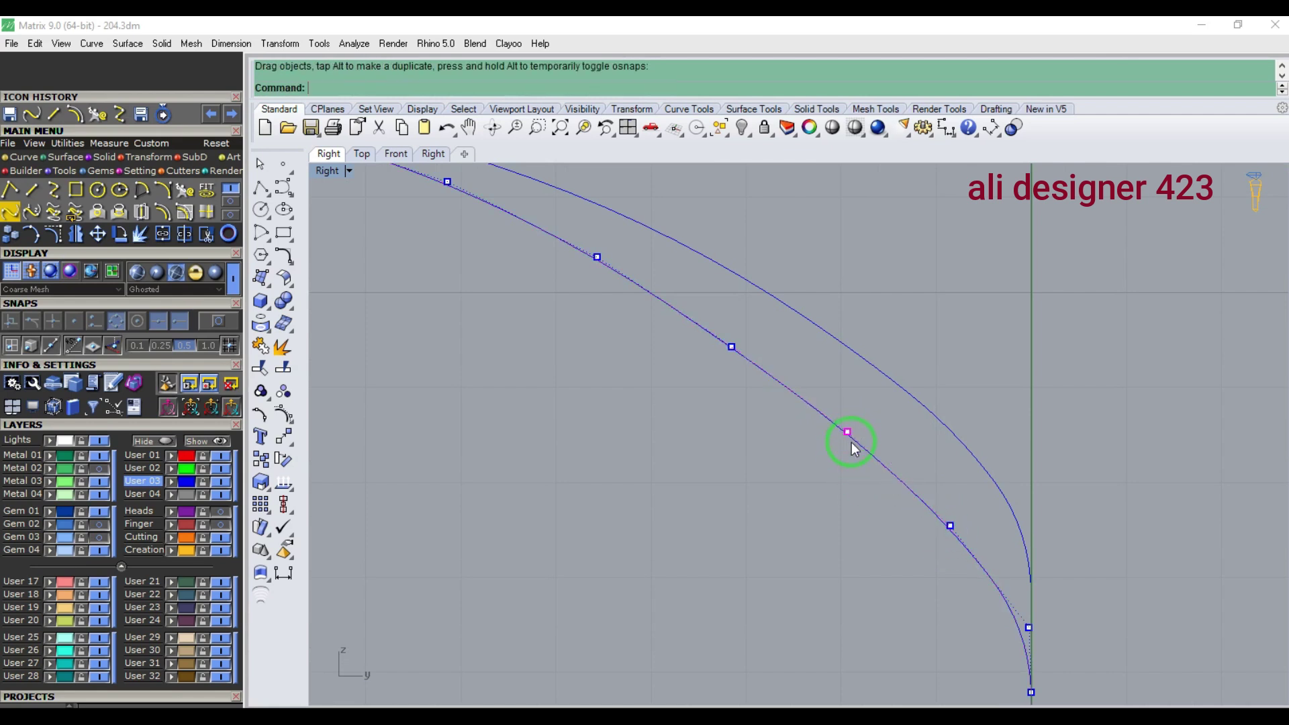
{"action": "scroll", "coordinate": [859, 470], "scroll_direction": "down", "scroll_amount": 2}
{"action": "key", "text": "Escape"}
- In the Front view, show the inner curve's control points, shift the sixth toward the centre line and the fifth slightly away from it
{"action": "key", "text": "F2"}
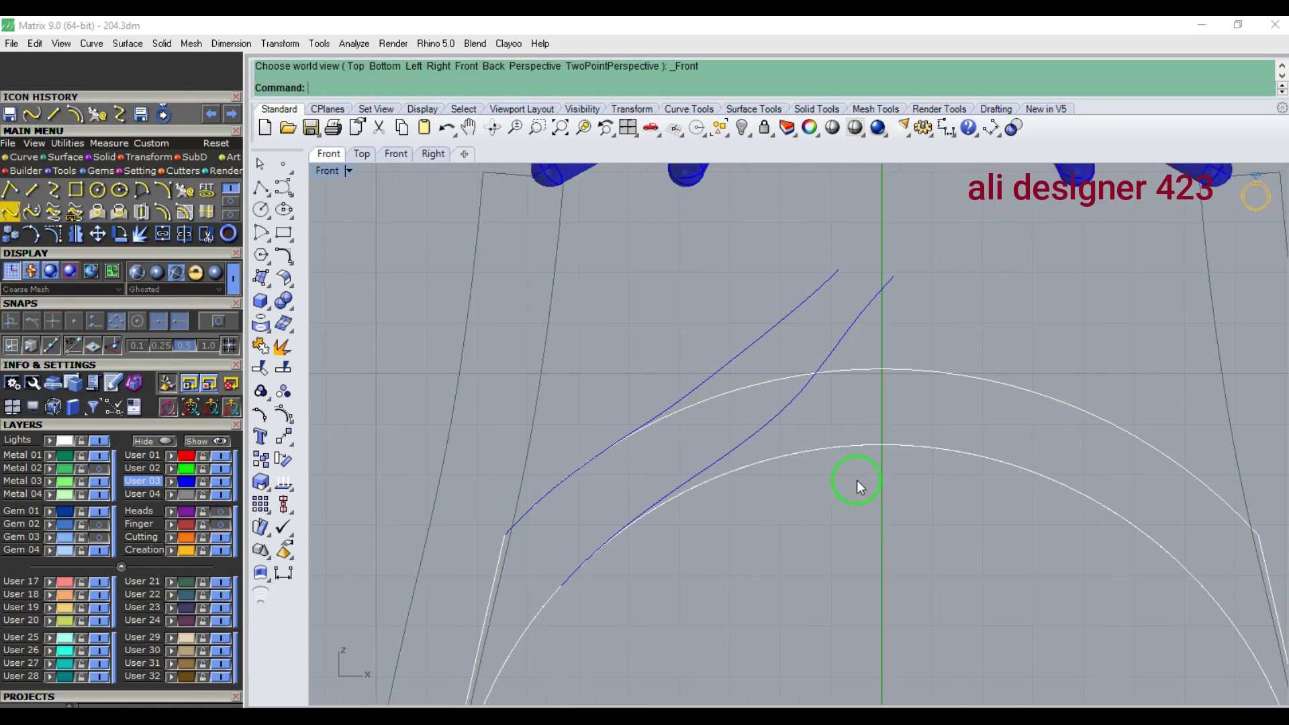
{"action": "scroll", "coordinate": [779, 322], "scroll_direction": "up", "scroll_amount": 2}
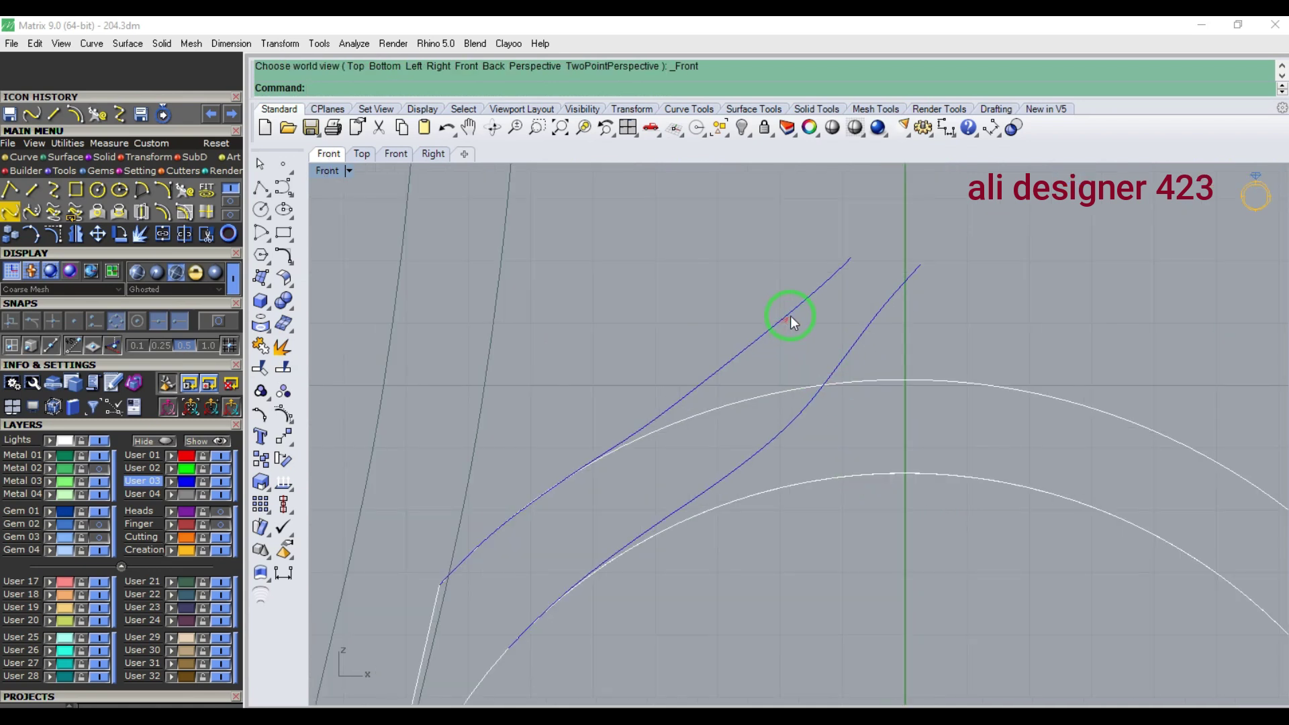
{"action": "left_click", "coordinate": [790, 316]}
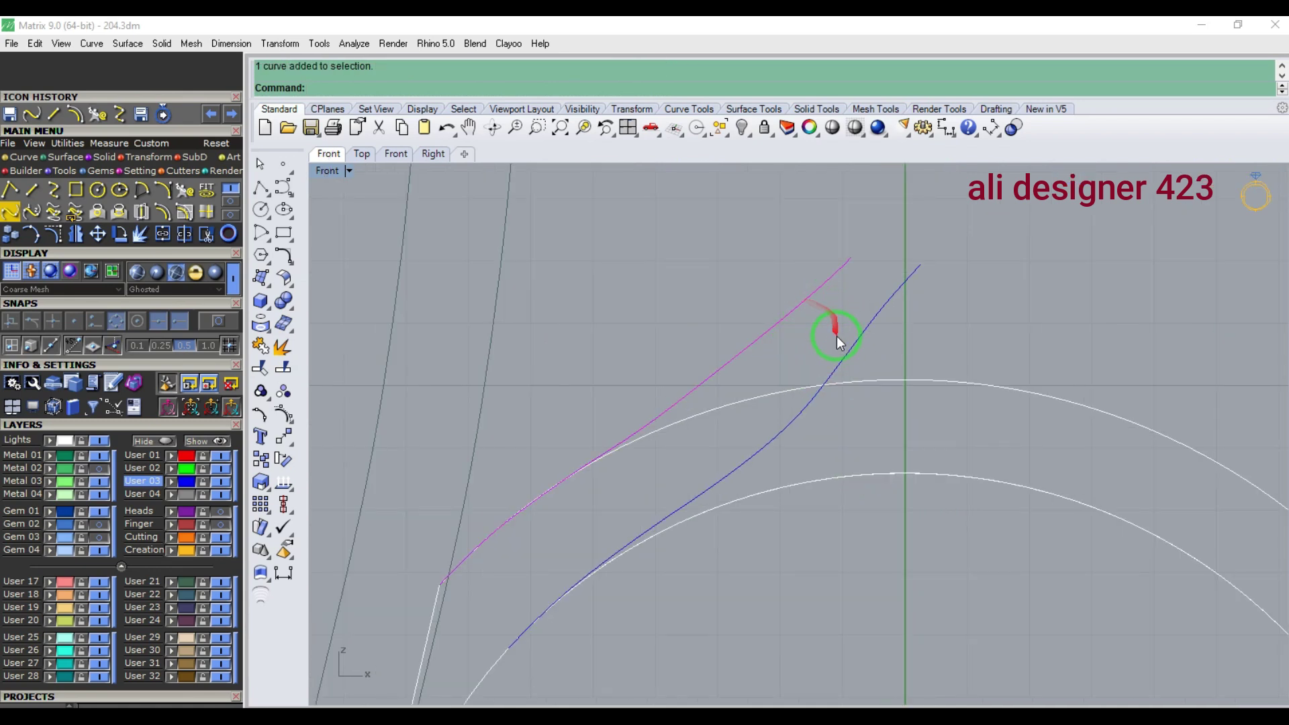
{"action": "left_click", "coordinate": [843, 361]}
{"action": "key", "text": "F10"}
{"action": "scroll", "coordinate": [840, 362], "scroll_direction": "up", "scroll_amount": 2}
{"action": "left_click_drag", "start_coordinate": [836, 361], "coordinate": [854, 361]}
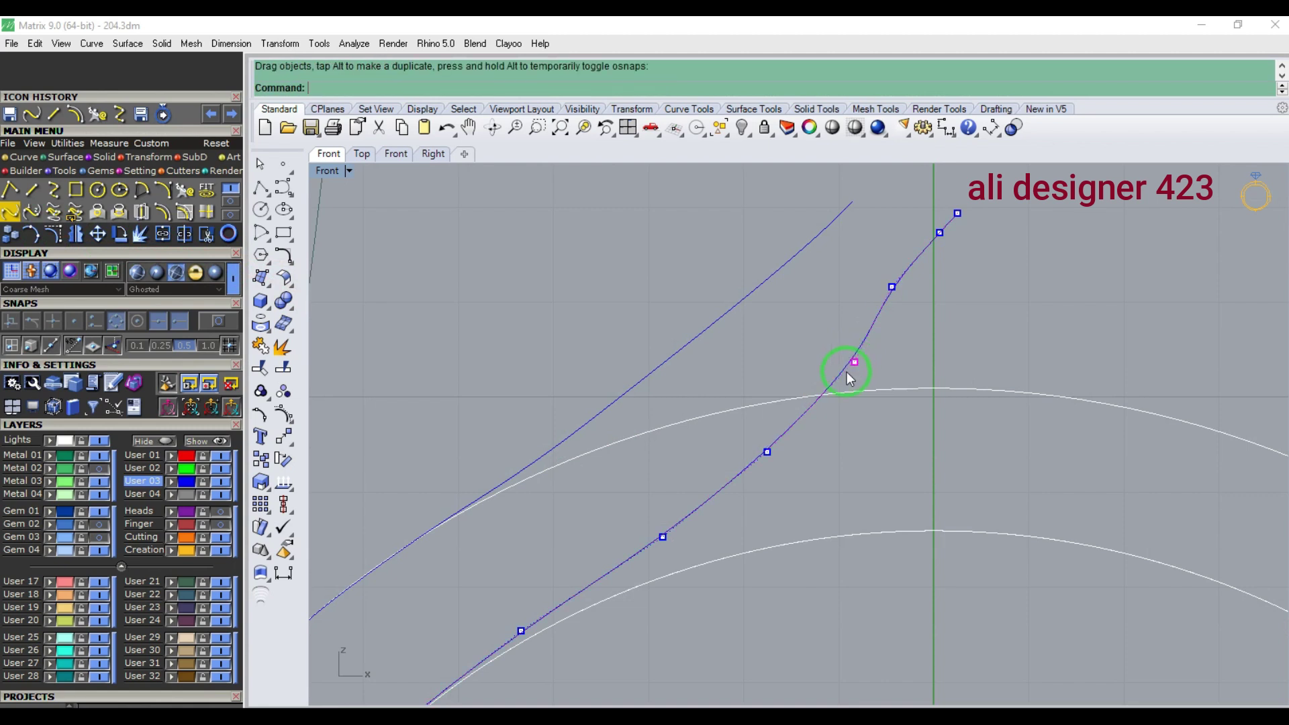
{"action": "left_click_drag", "start_coordinate": [767, 452], "coordinate": [759, 451]}
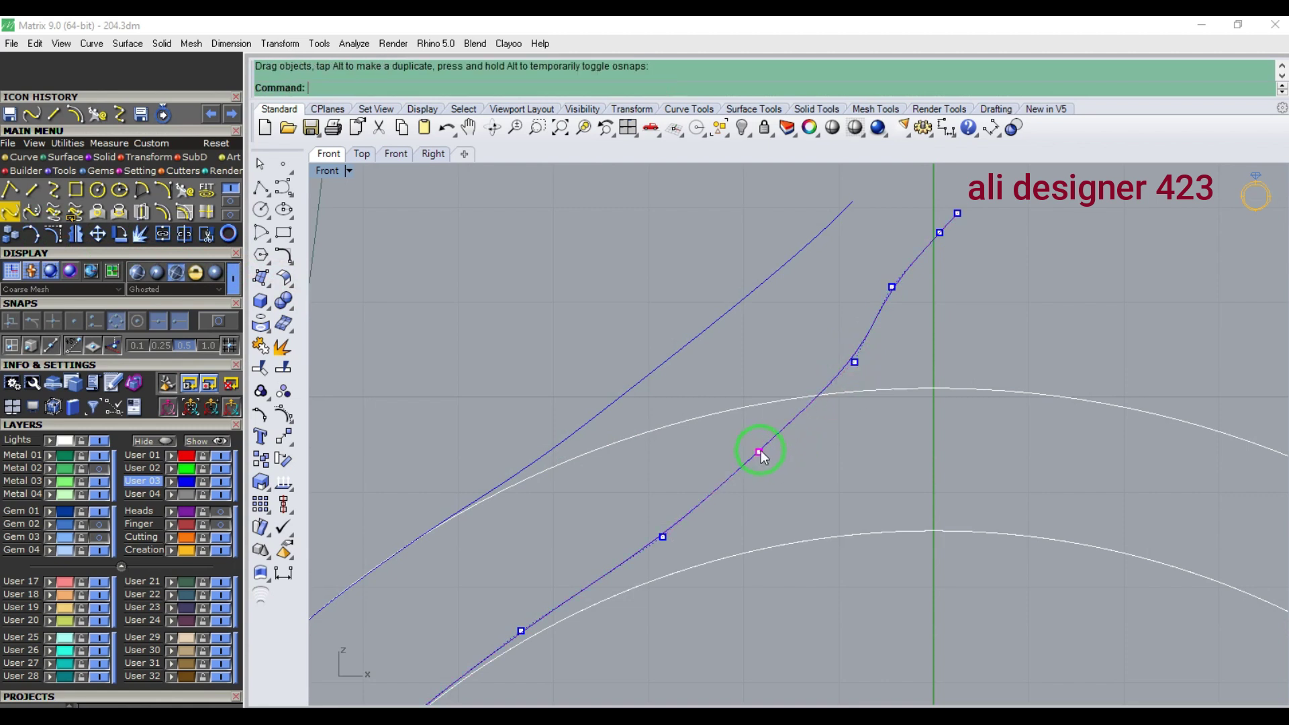
- Shift the inner curve's seventh, eighth and ninth control points sideways, one at a time, to straighten its upper end
{"action": "left_click", "coordinate": [892, 287]}
{"action": "left_click_drag", "start_coordinate": [903, 287], "coordinate": [921, 287]}
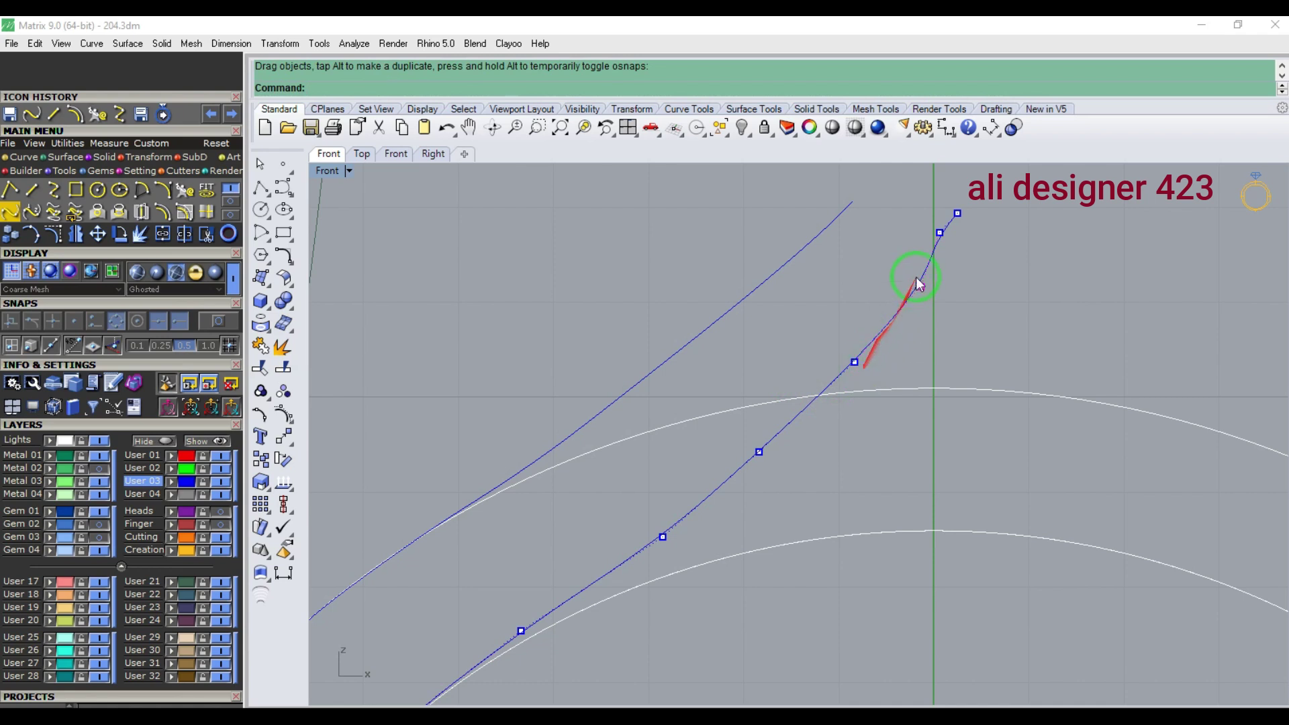
{"action": "scroll", "coordinate": [940, 230], "scroll_direction": "up", "scroll_amount": 2}
{"action": "left_click_drag", "start_coordinate": [939, 233], "coordinate": [978, 232]}
{"action": "left_click", "coordinate": [962, 209]}
- Shift the inner curve's last three control points together away from the outer curve, then include the sixth and shift all four
{"action": "left_click", "coordinate": [963, 231], "text": "shift"}
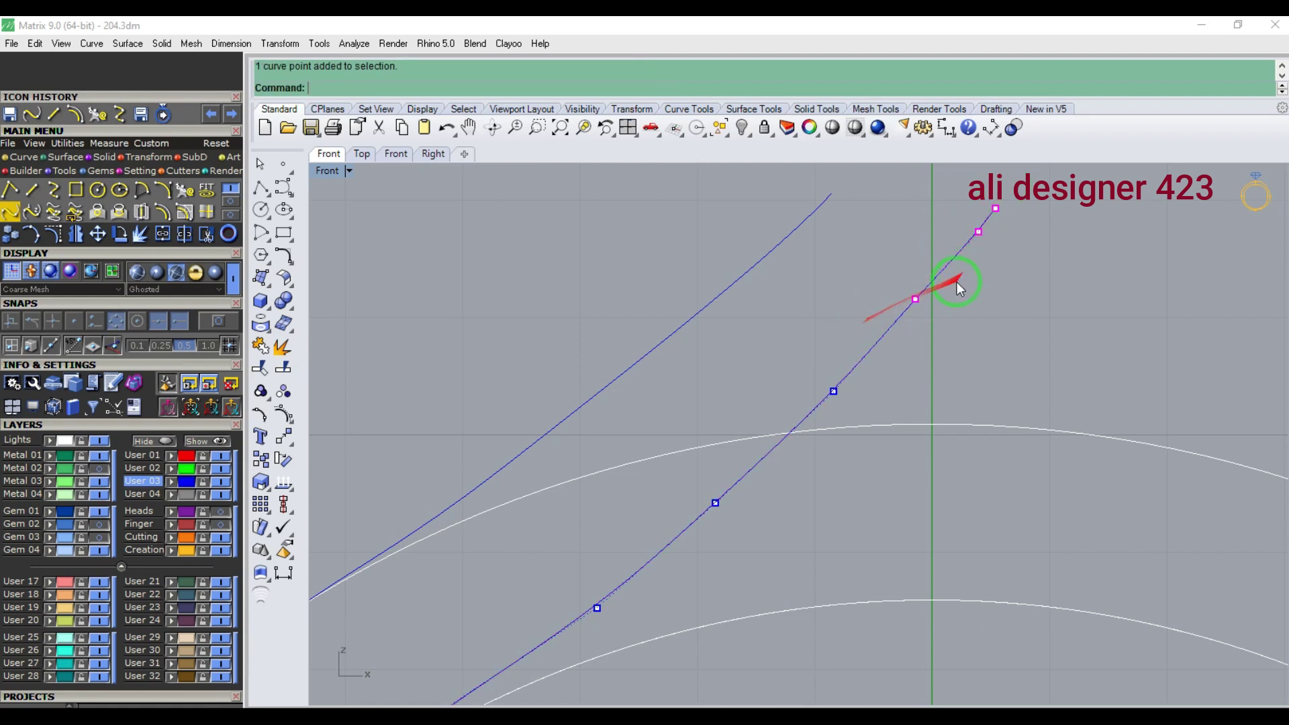
{"action": "left_click", "coordinate": [915, 299], "text": "shift"}
{"action": "left_click_drag", "start_coordinate": [915, 297], "coordinate": [931, 299]}
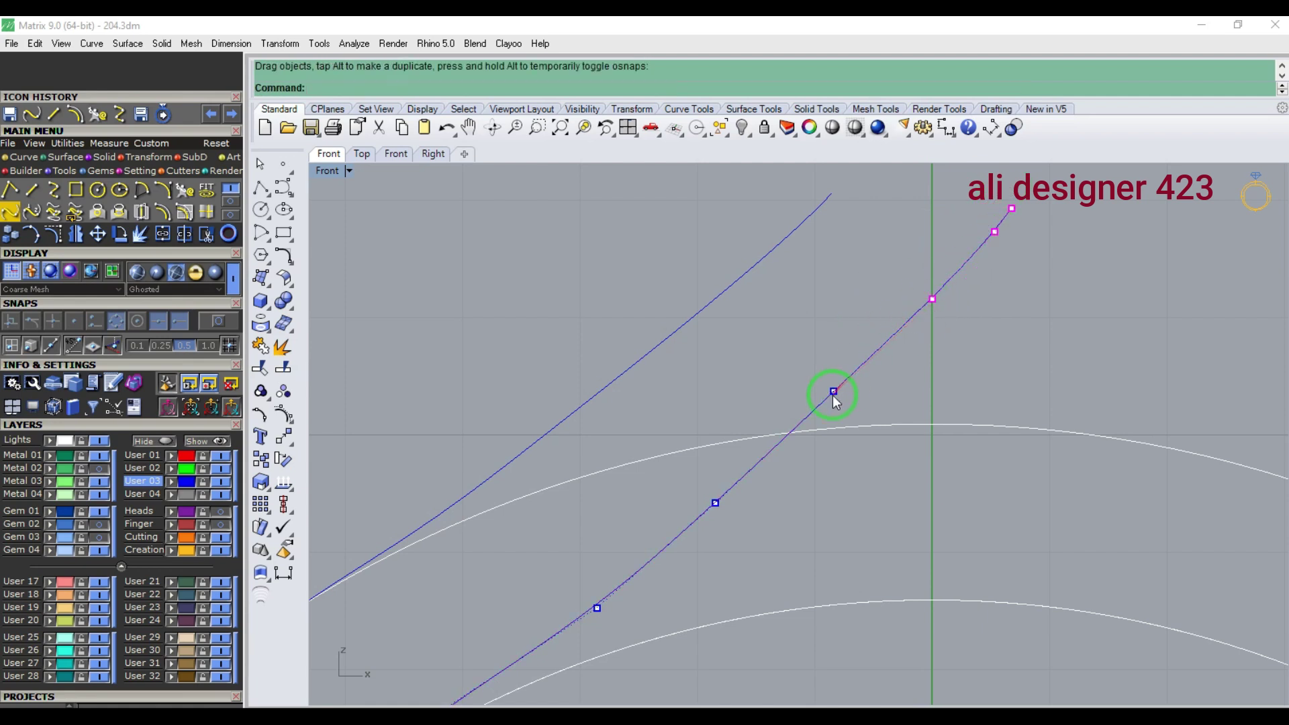
{"action": "left_click", "coordinate": [834, 393], "text": "shift"}
{"action": "left_click_drag", "start_coordinate": [834, 392], "coordinate": [849, 395]}
{"action": "scroll", "coordinate": [793, 382], "scroll_direction": "down", "scroll_amount": 6}
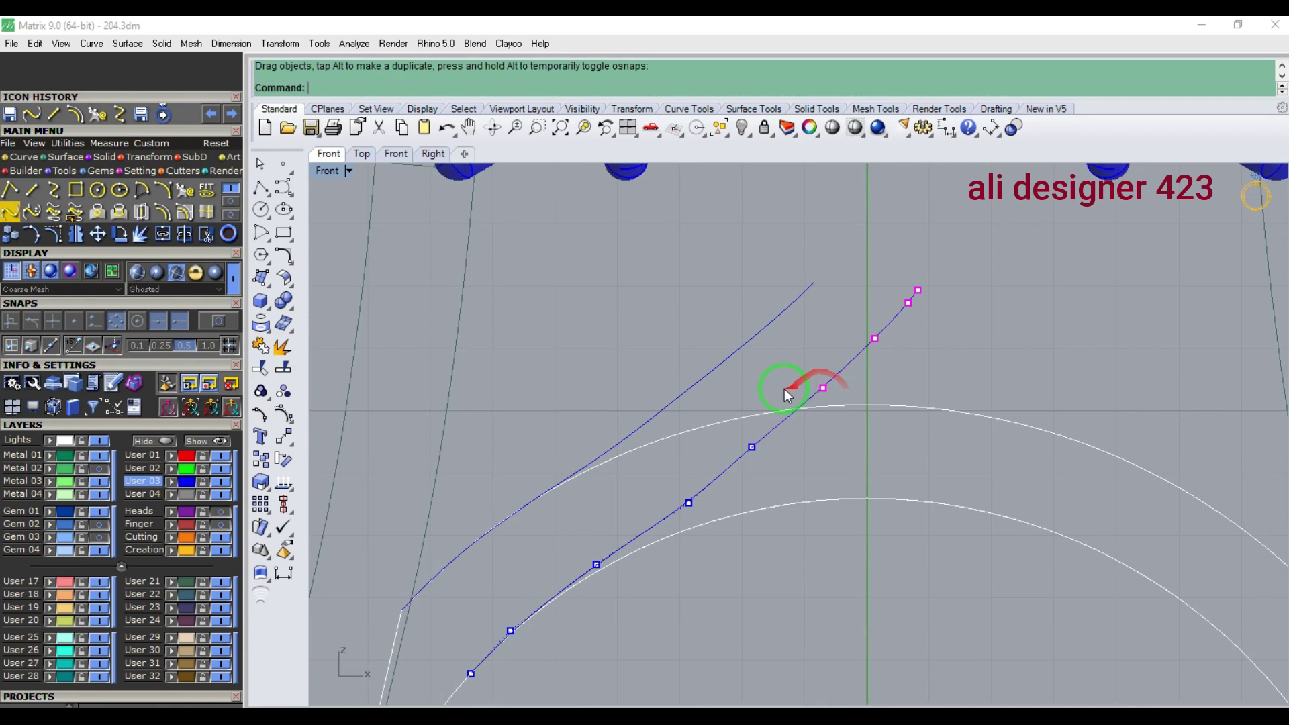
- Show the outer curve's control points in the Front view and shift its fifth point slightly toward the centre line
{"action": "left_click", "coordinate": [672, 407]}
{"action": "key", "text": "F10"}
{"action": "scroll", "coordinate": [674, 401], "scroll_direction": "up", "scroll_amount": 3}
{"action": "left_click", "coordinate": [685, 395]}
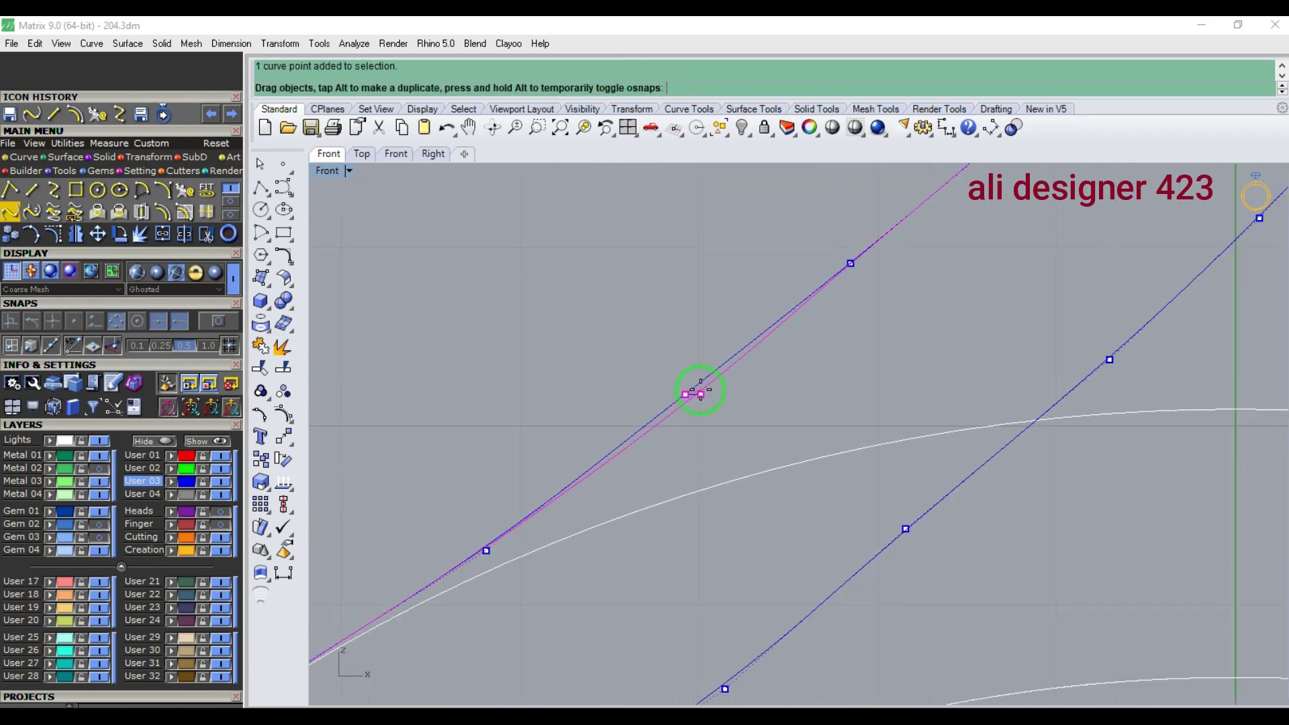
{"action": "scroll", "coordinate": [692, 400], "scroll_direction": "down", "scroll_amount": 2}
- Nudge individual middle and lower control points on both support curves to smooth their bends along the shank profile
{"action": "left_click_drag", "start_coordinate": [694, 400], "coordinate": [655, 558]}
{"action": "scroll", "coordinate": [775, 466], "scroll_direction": "up", "scroll_amount": 3}
{"action": "left_click", "coordinate": [787, 453]}
{"action": "scroll", "coordinate": [798, 446], "scroll_direction": "down", "scroll_amount": 2}
{"action": "scroll", "coordinate": [636, 562], "scroll_direction": "up", "scroll_amount": 3}
{"action": "left_click", "coordinate": [636, 558]}
{"action": "scroll", "coordinate": [654, 557], "scroll_direction": "down", "scroll_amount": 2}
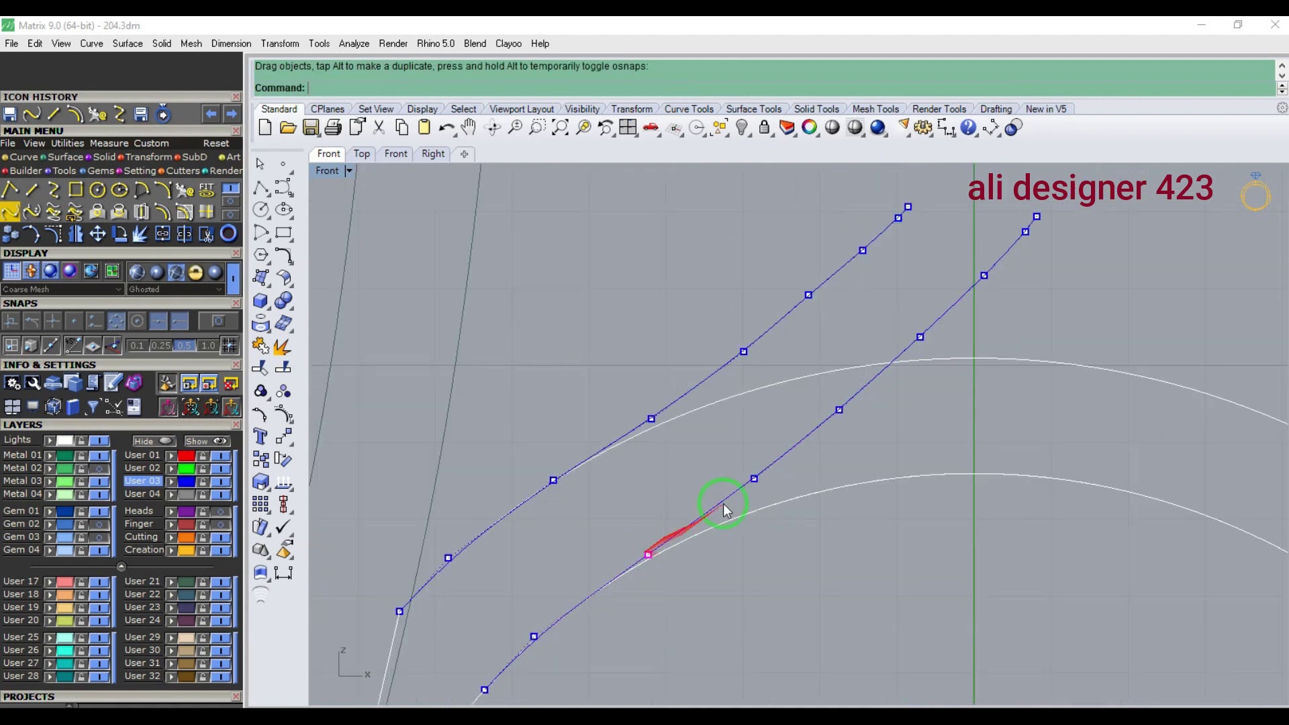
{"action": "scroll", "coordinate": [752, 481], "scroll_direction": "down", "scroll_amount": 2}
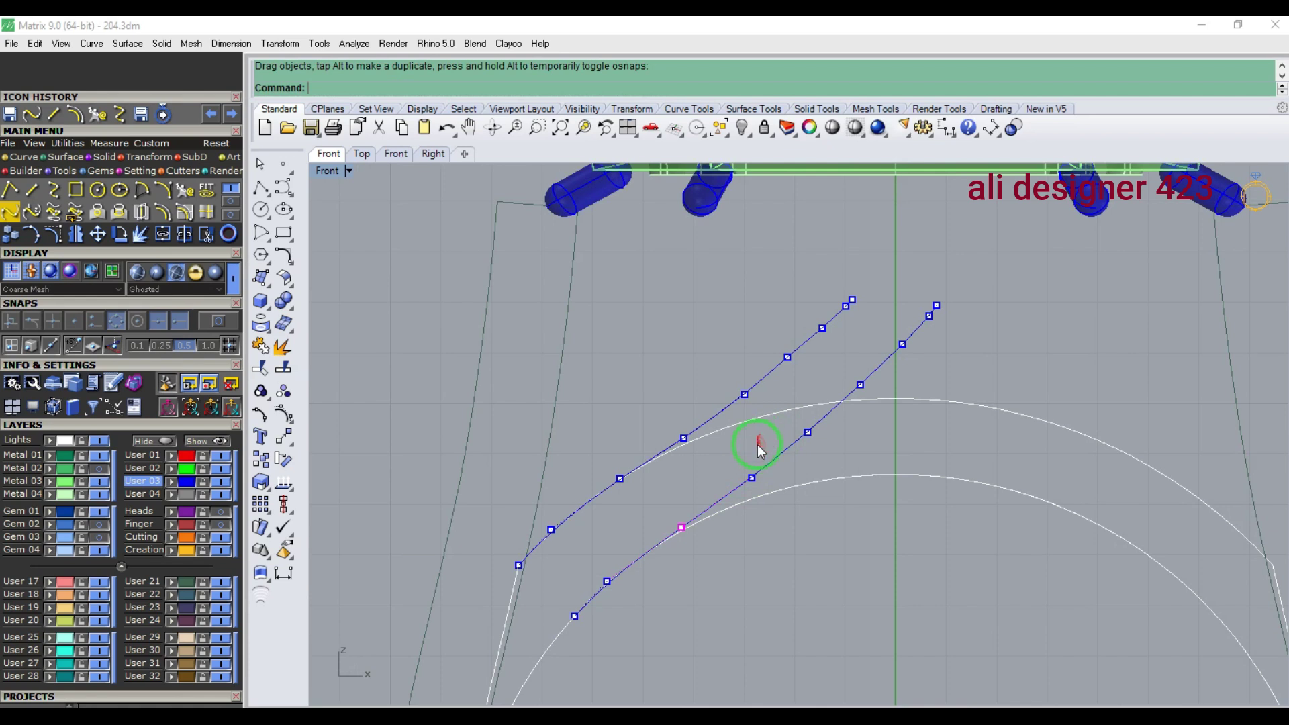
- In the Bottom view, select the inner curve's last two control points and move them slightly toward the outer curve
{"action": "key", "text": "F2"}
{"action": "scroll", "coordinate": [772, 480], "scroll_direction": "down", "scroll_amount": 2}
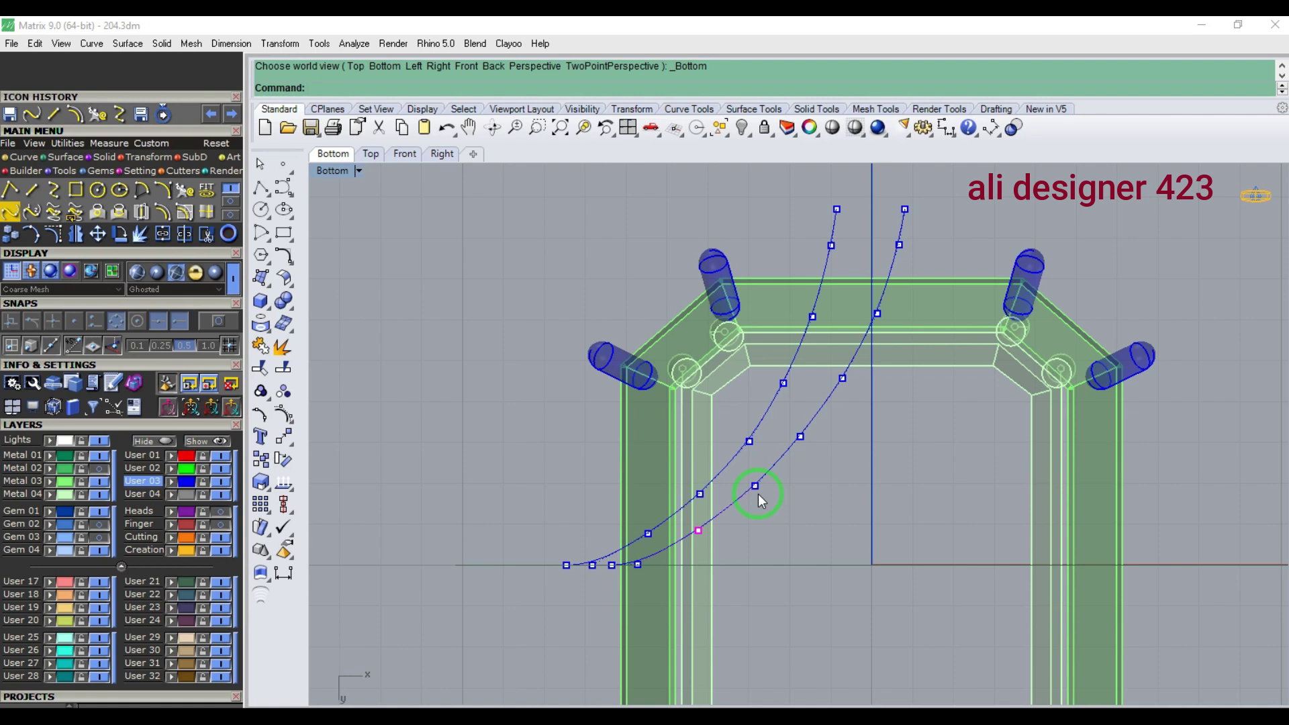
{"action": "right_click_drag", "start_coordinate": [887, 233], "coordinate": [837, 324]}
{"action": "scroll", "coordinate": [837, 323], "scroll_direction": "up", "scroll_amount": 6}
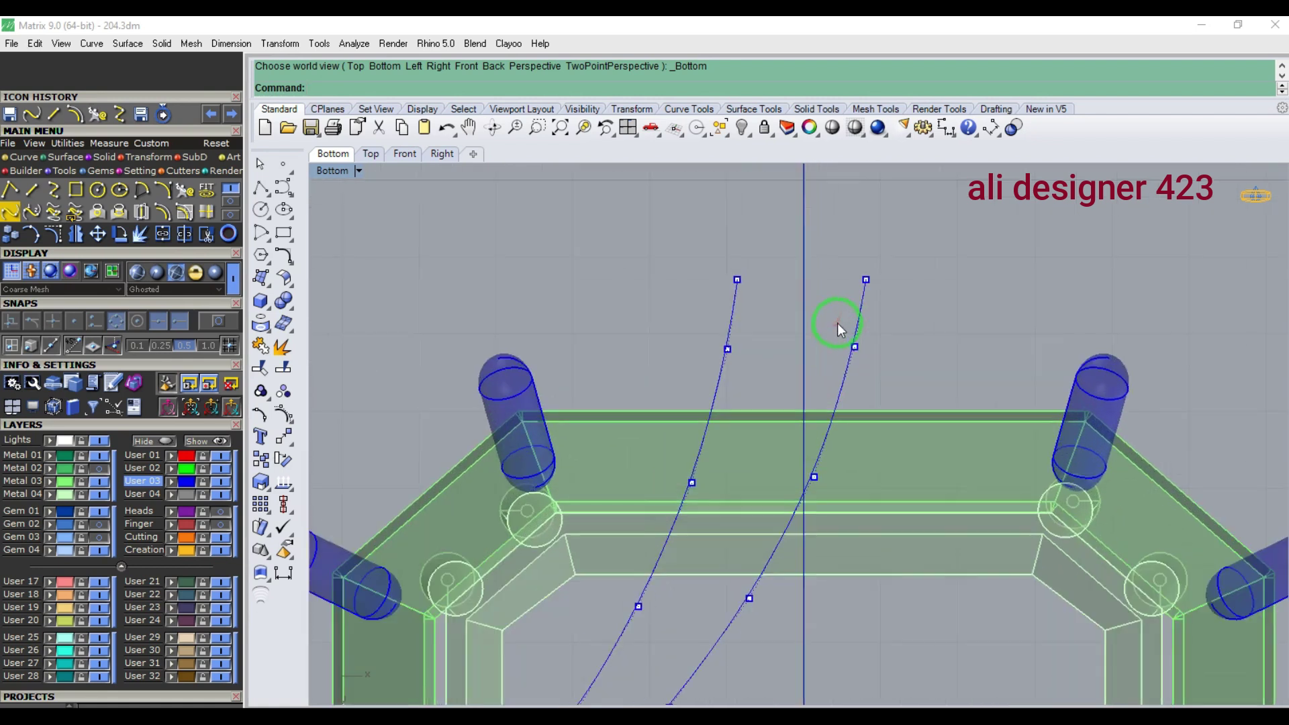
{"action": "scroll", "coordinate": [839, 356], "scroll_direction": "up", "scroll_amount": 2}
{"action": "left_click_drag", "start_coordinate": [833, 364], "coordinate": [927, 221]}
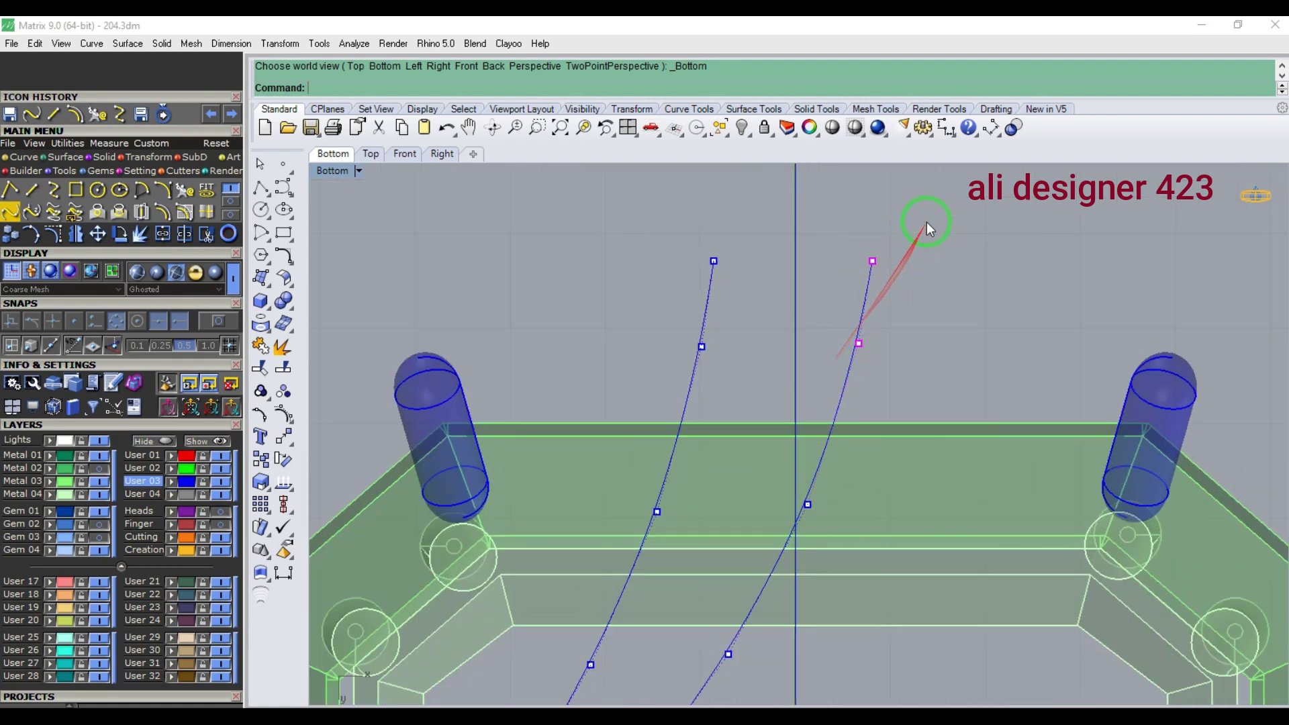
{"action": "scroll", "coordinate": [859, 259], "scroll_direction": "up", "scroll_amount": 4}
{"action": "left_click_drag", "start_coordinate": [876, 262], "coordinate": [861, 276]}
{"action": "scroll", "coordinate": [813, 323], "scroll_direction": "down", "scroll_amount": 10}
- Add the seventh control point to the selection and move the inner curve's last three points closer to the outer curve
{"action": "scroll", "coordinate": [799, 375], "scroll_direction": "up", "scroll_amount": 4}
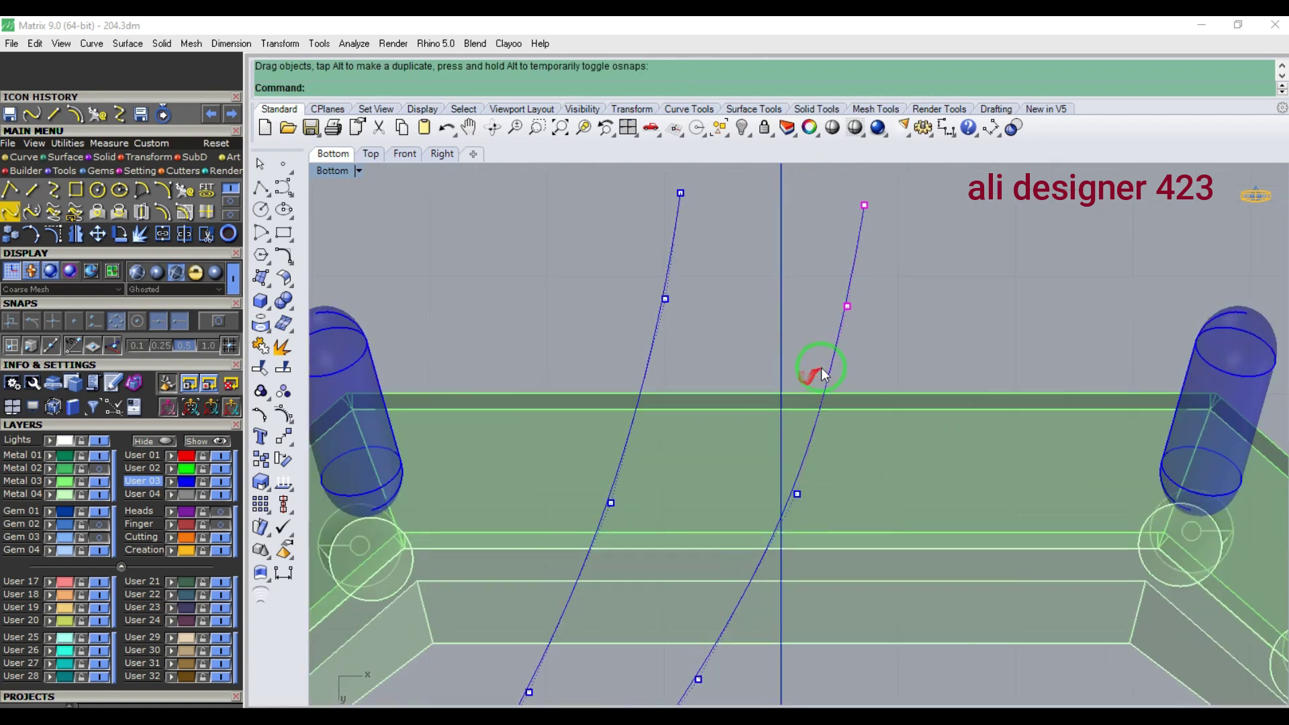
{"action": "left_click", "coordinate": [797, 494], "text": "shift"}
{"action": "scroll", "coordinate": [839, 339], "scroll_direction": "up", "scroll_amount": 2}
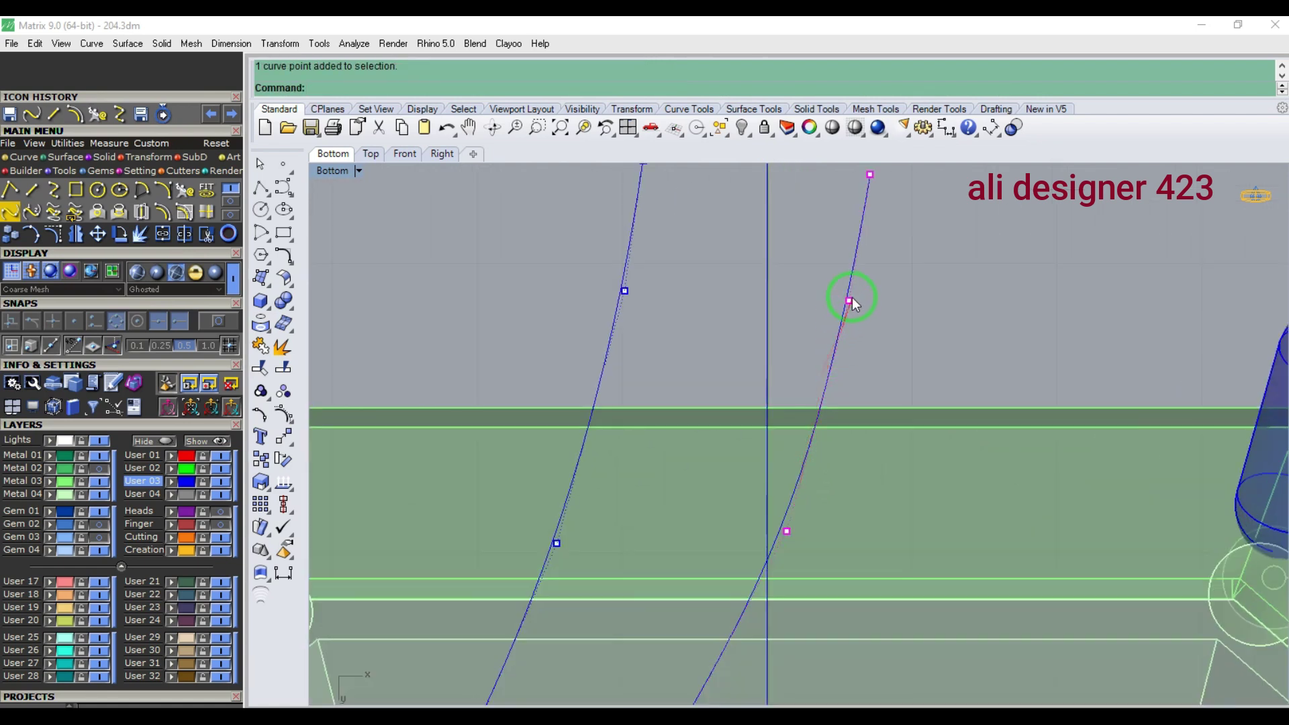
{"action": "left_click_drag", "start_coordinate": [839, 299], "coordinate": [809, 331]}
{"action": "scroll", "coordinate": [796, 352], "scroll_direction": "down", "scroll_amount": 6}
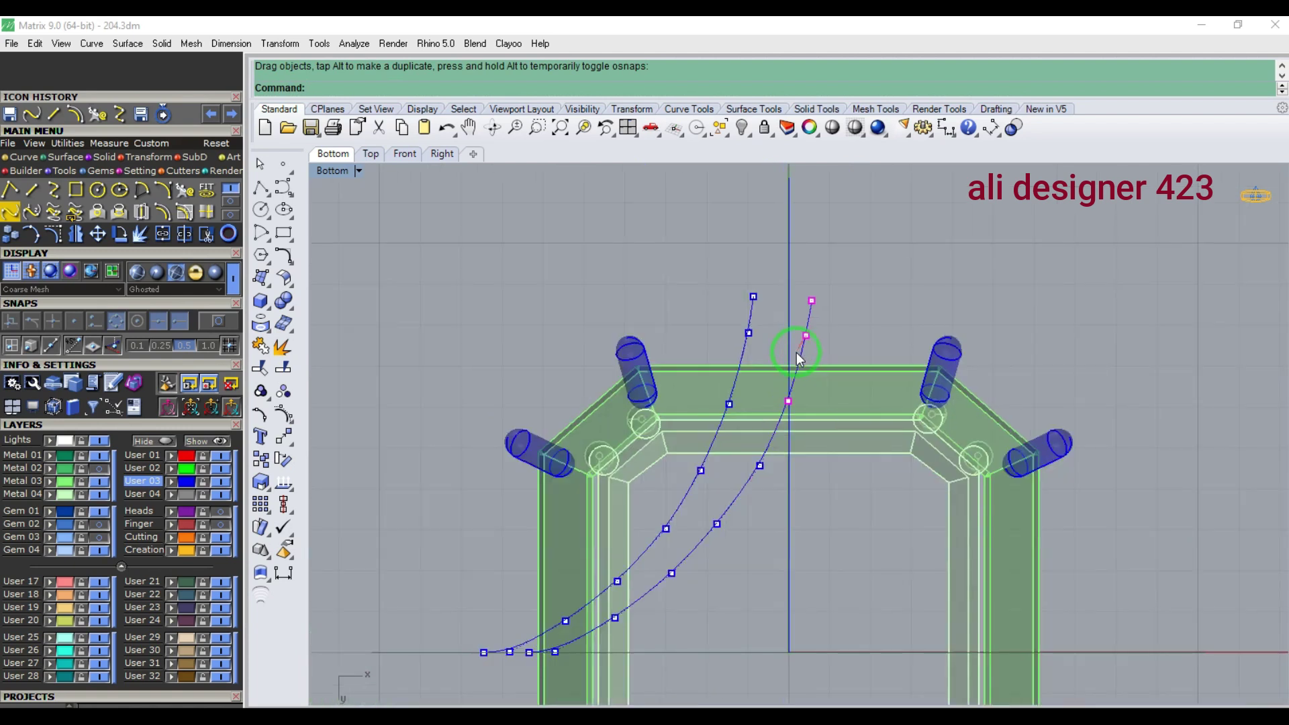
- Mirror both support curves in the Front view across the vertical centre line through the origin, keeping the originals
{"action": "key", "text": "ctrl+F2"}
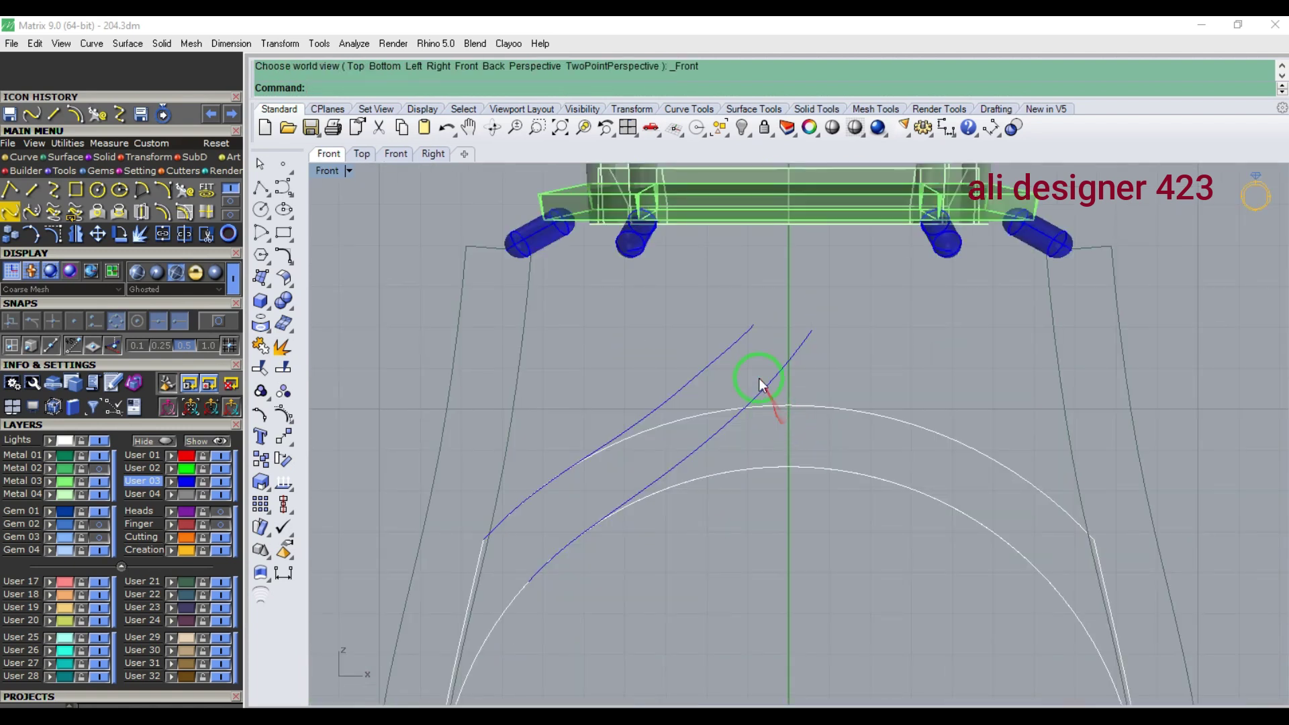
{"action": "scroll", "coordinate": [735, 347], "scroll_direction": "up", "scroll_amount": 2}
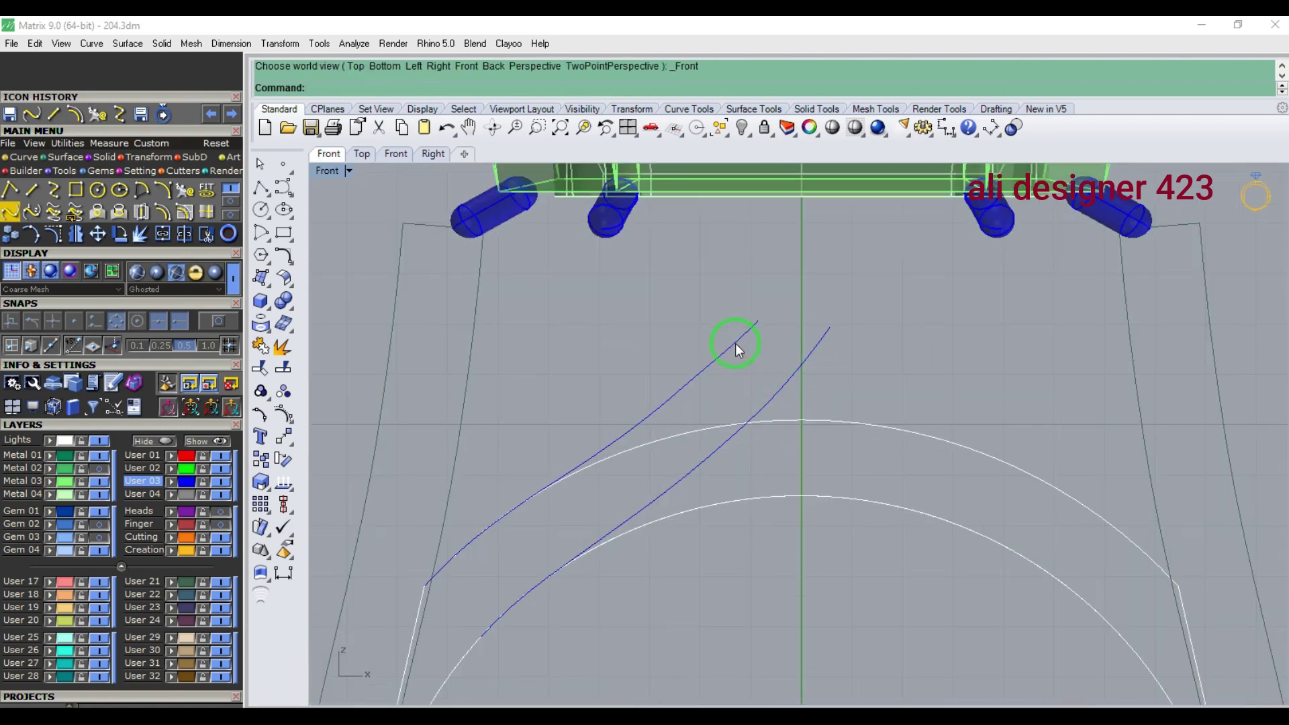
{"action": "left_click", "coordinate": [735, 344]}
{"action": "left_click", "coordinate": [814, 348], "text": "shift"}
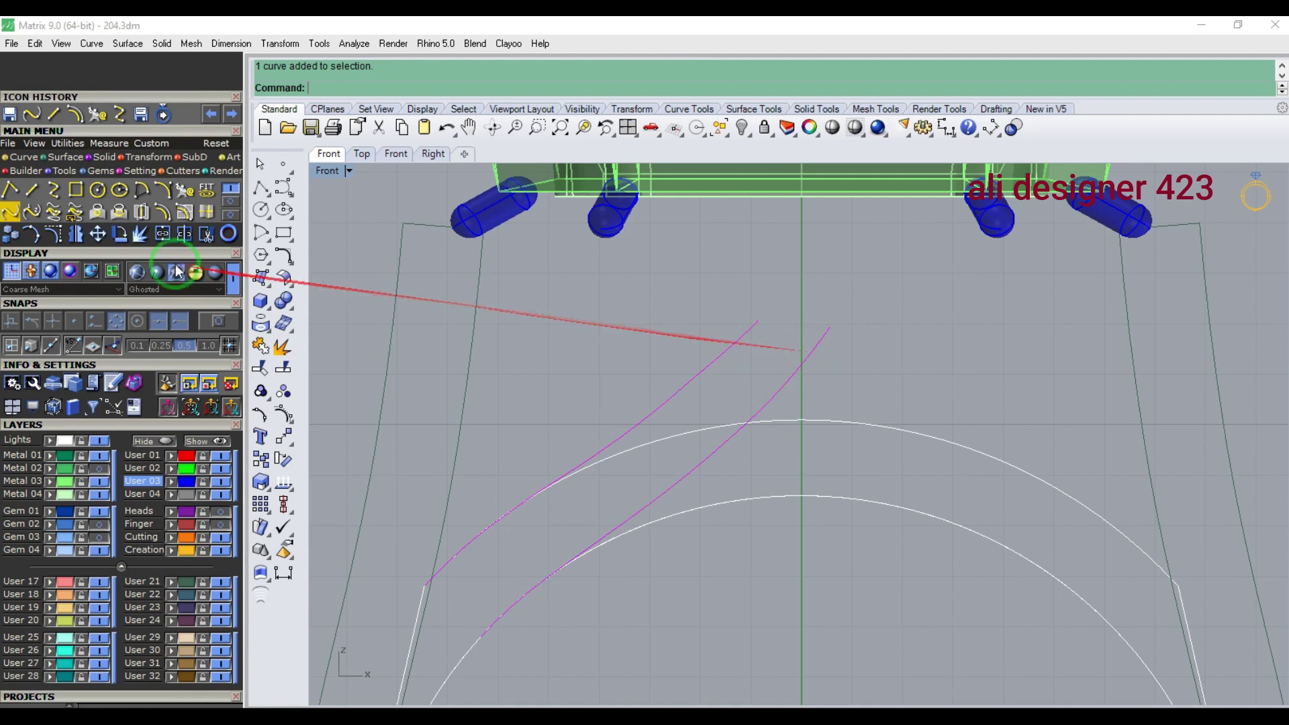
{"action": "left_click", "coordinate": [77, 237]}
{"action": "left_click", "coordinate": [799, 289]}
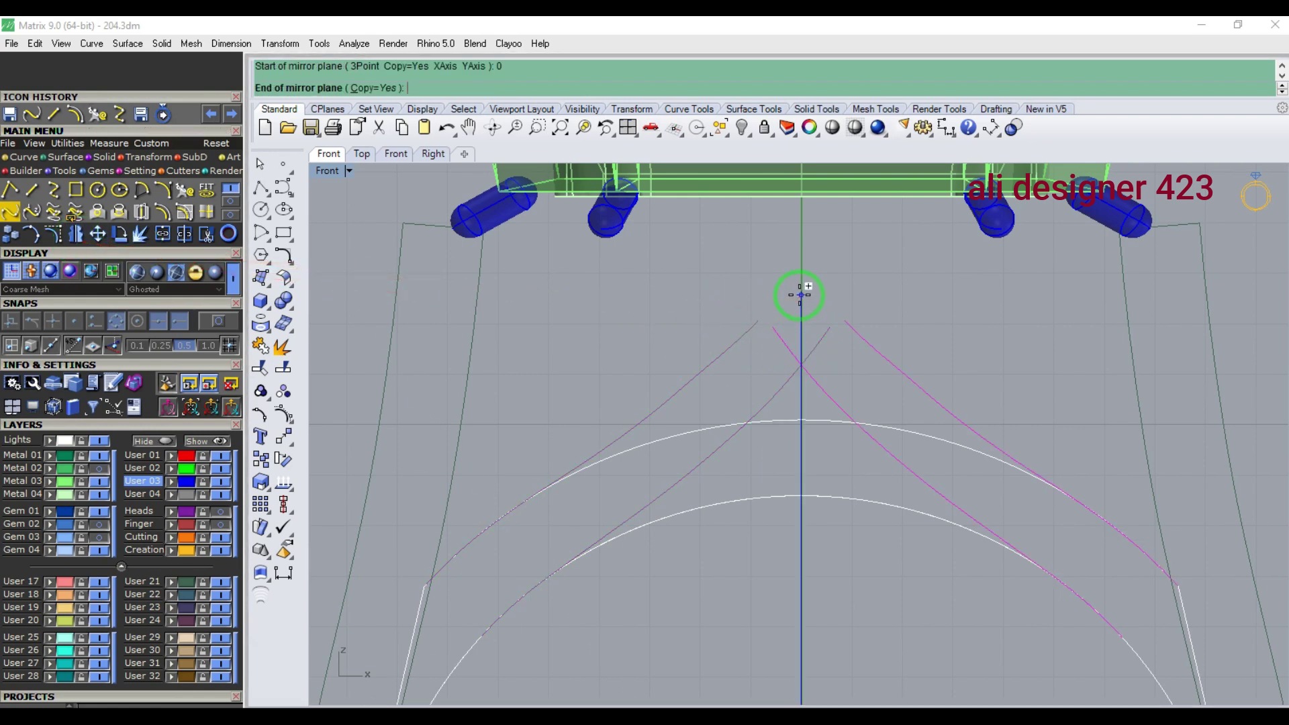
{"action": "left_click", "coordinate": [799, 296]}
- Inspect the mirrored support curves beneath the gem head in the Perspective view, selecting the two inner curves to compare their crossing
{"action": "key", "text": "F1"}
{"action": "key", "text": "F4"}
{"action": "right_click_drag", "start_coordinate": [802, 366], "coordinate": [880, 210]}
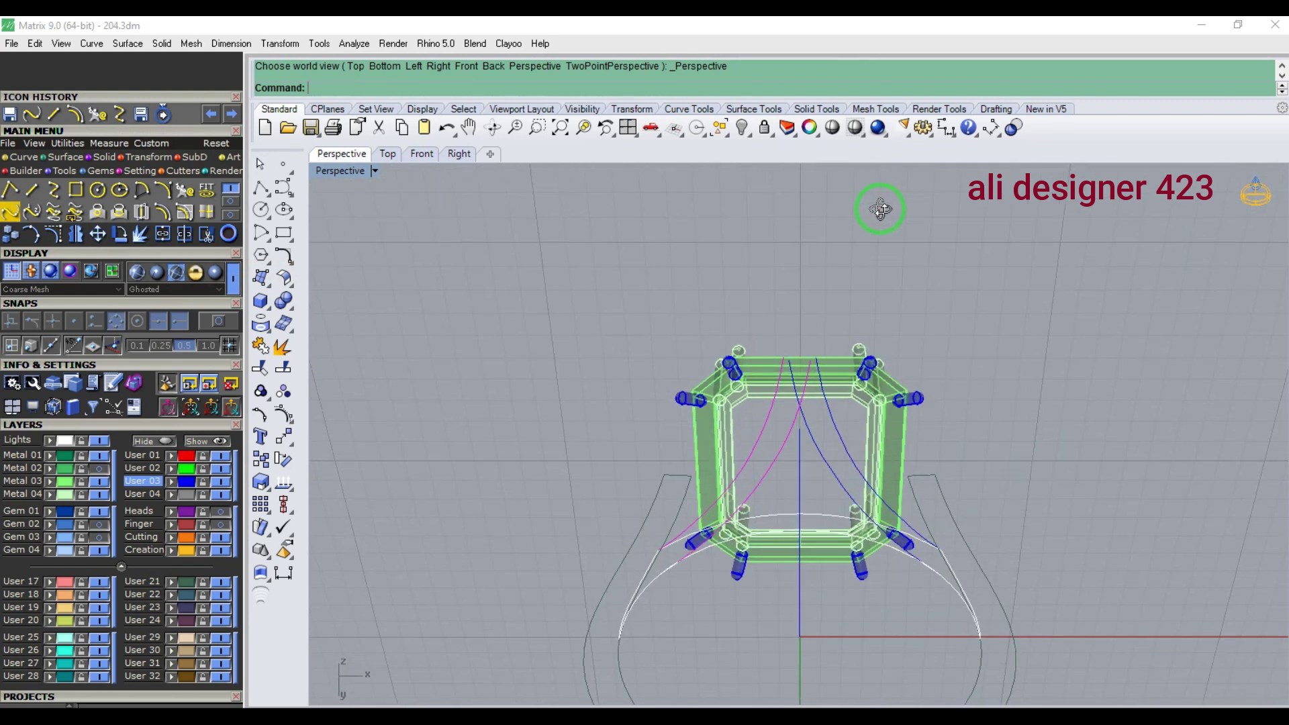
{"action": "scroll", "coordinate": [801, 410], "scroll_direction": "up", "scroll_amount": 8}
{"action": "left_click", "coordinate": [803, 395]}
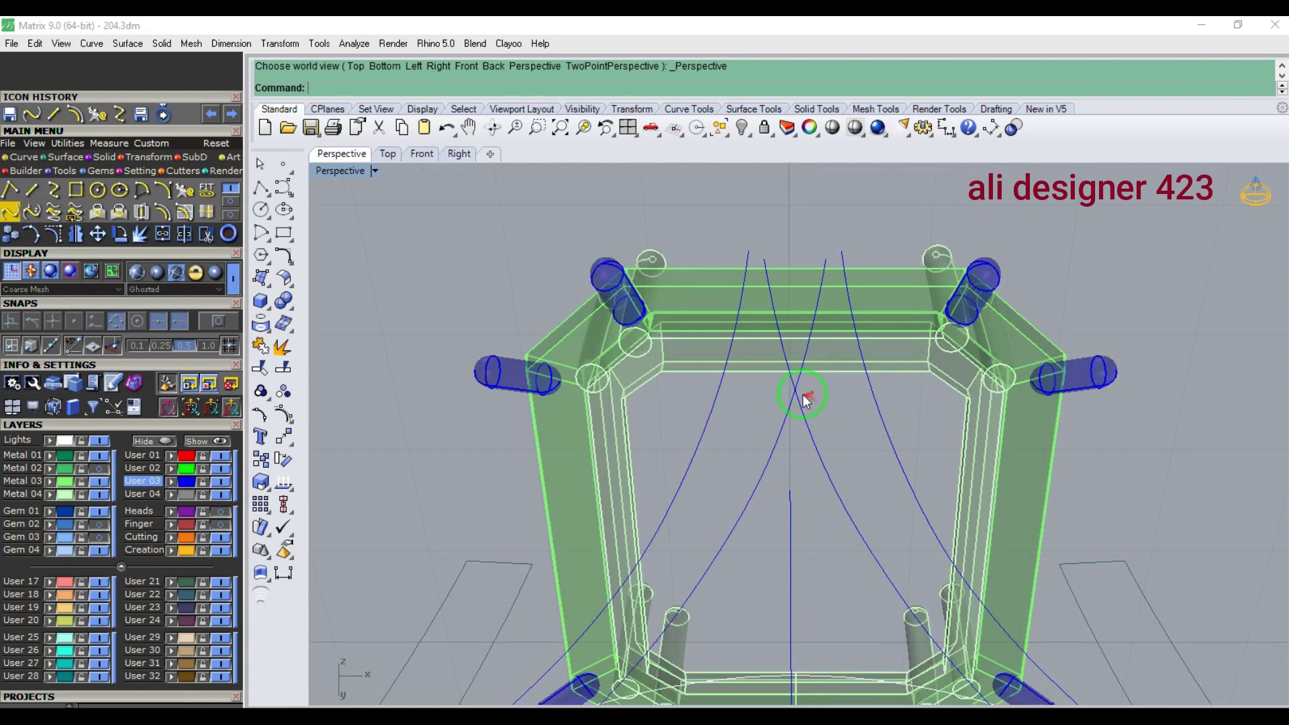
{"action": "left_click_drag", "start_coordinate": [802, 395], "coordinate": [755, 411]}
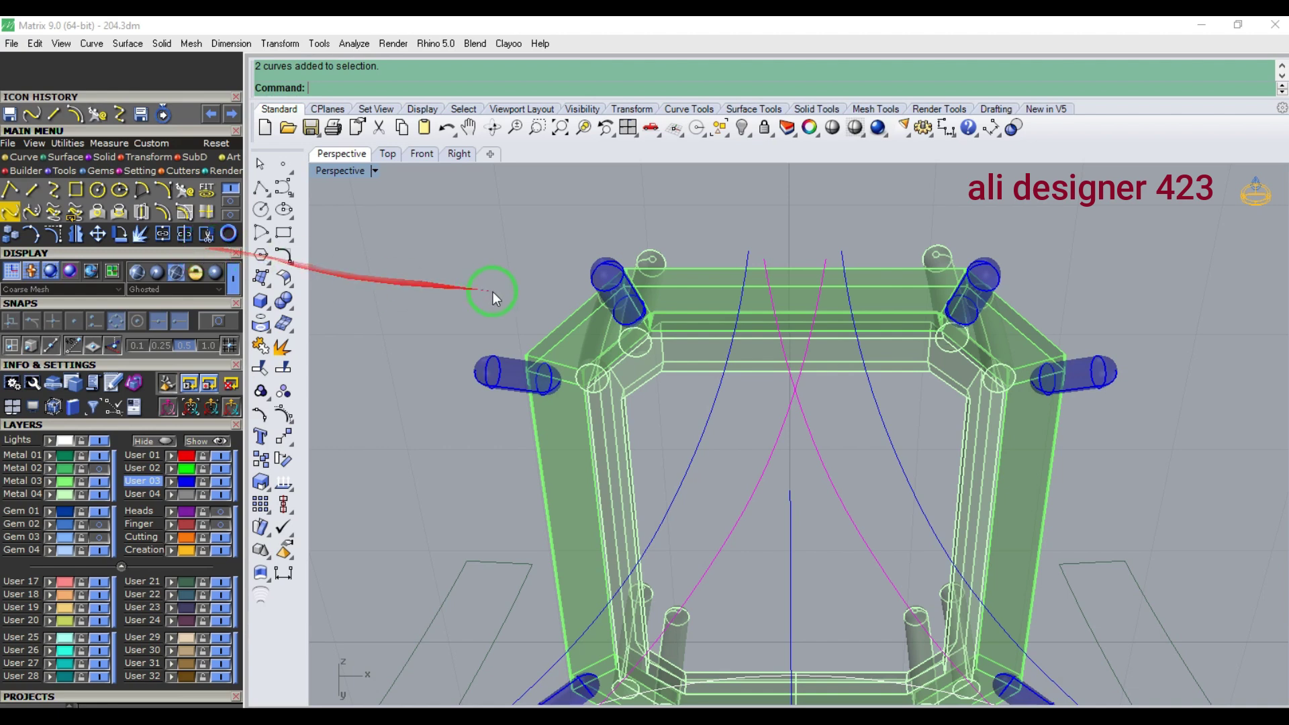
{"action": "scroll", "coordinate": [776, 328], "scroll_direction": "down", "scroll_amount": 3}
{"action": "right_click_drag", "start_coordinate": [910, 363], "coordinate": [959, 534]}
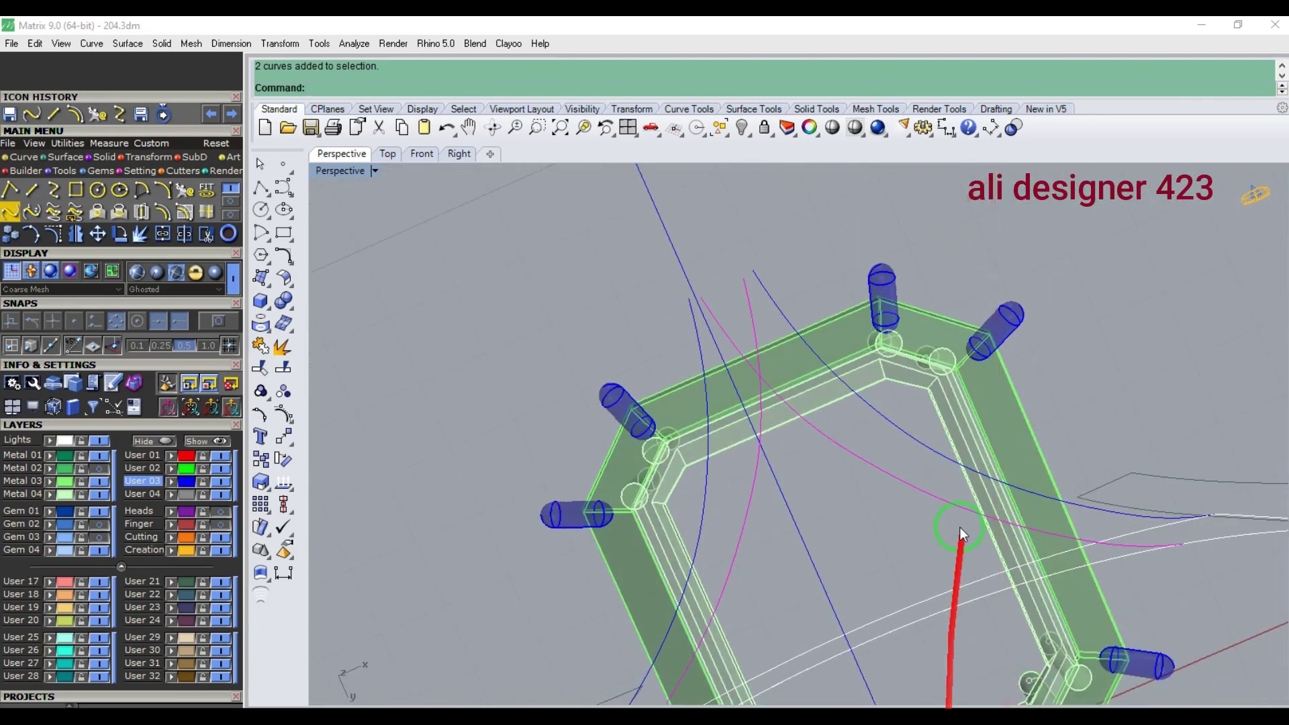
- Rebuild each of the four support curves with 9 points and degree 2, deleting the input curves
{"action": "left_click", "coordinate": [909, 437]}
{"action": "left_click", "coordinate": [164, 198]}
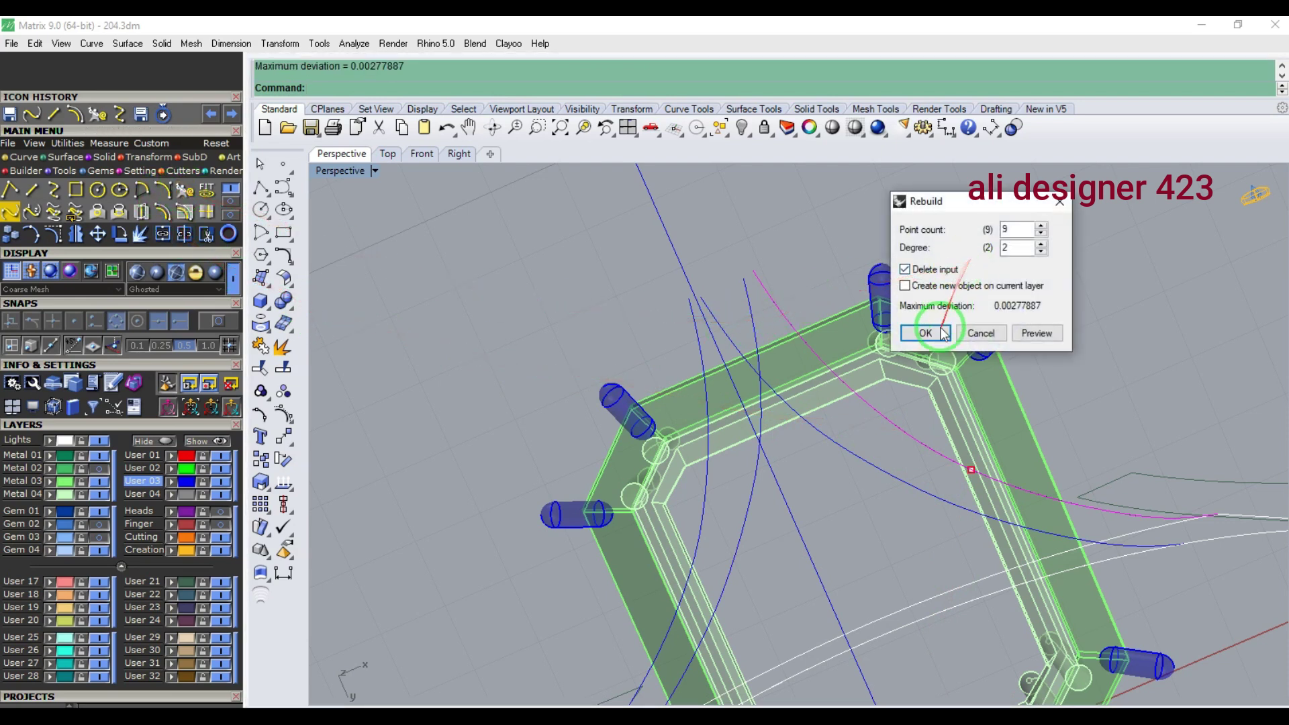
{"action": "left_click", "coordinate": [925, 333]}
{"action": "left_click", "coordinate": [698, 361]}
{"action": "key", "text": "Return"}
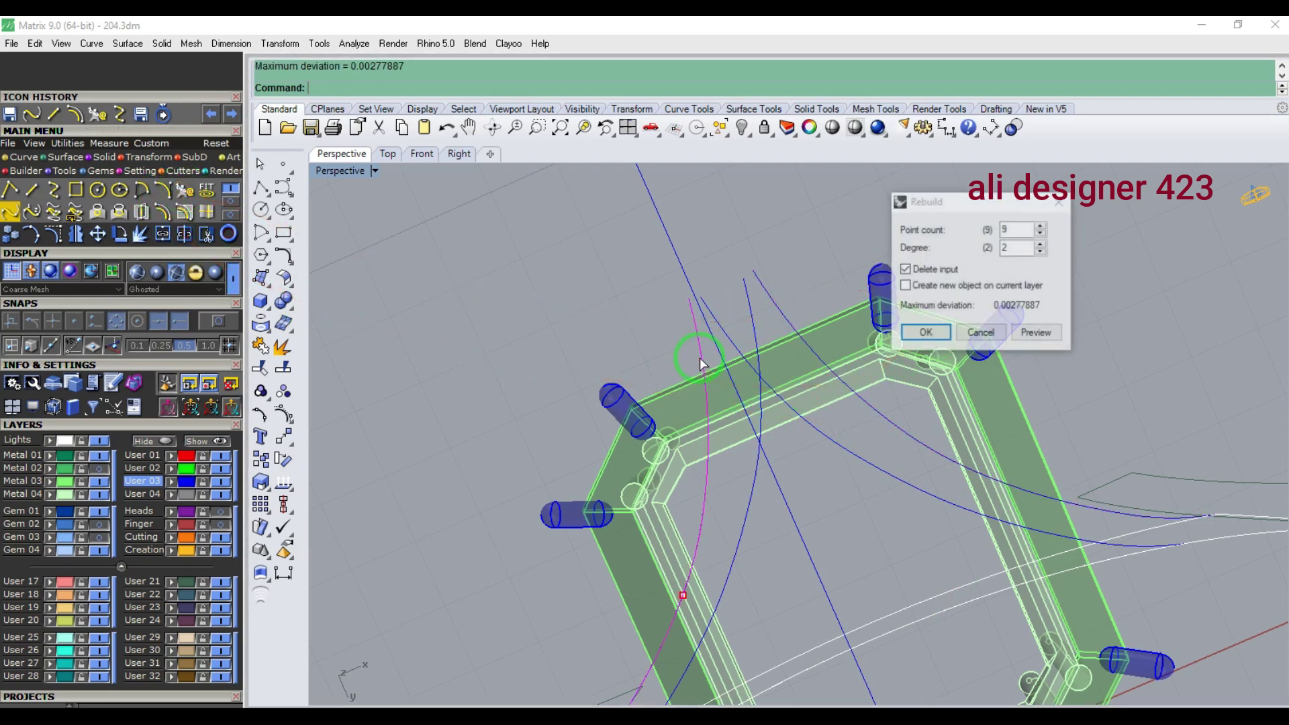
{"action": "left_click", "coordinate": [756, 336]}
{"action": "key", "text": "Return"}
{"action": "key", "text": "Return"}
{"action": "left_click", "coordinate": [739, 346]}
{"action": "key", "text": "Return"}
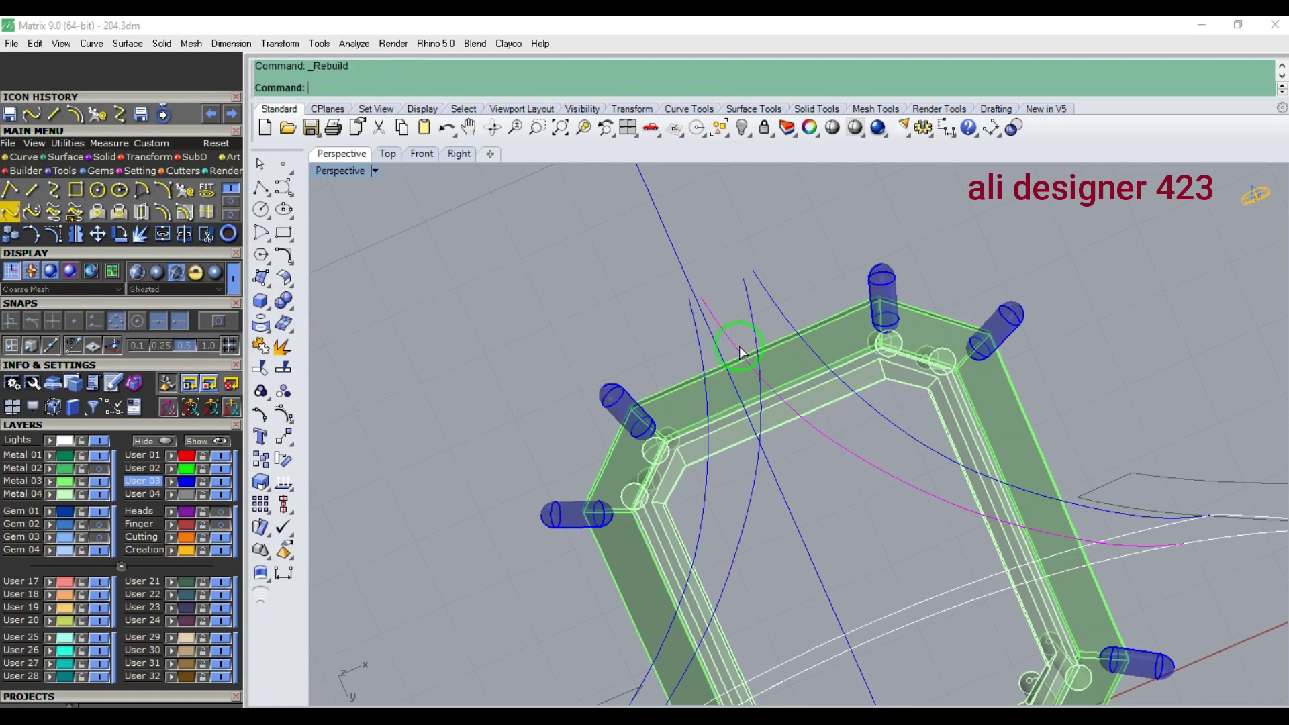
{"action": "key", "text": "Escape"}
- Return the Perspective view to a front-facing overview of the ring and save the model file
{"action": "scroll", "coordinate": [743, 351], "scroll_direction": "down", "scroll_amount": 7}
{"action": "right_click_drag", "start_coordinate": [772, 353], "coordinate": [840, 590]}
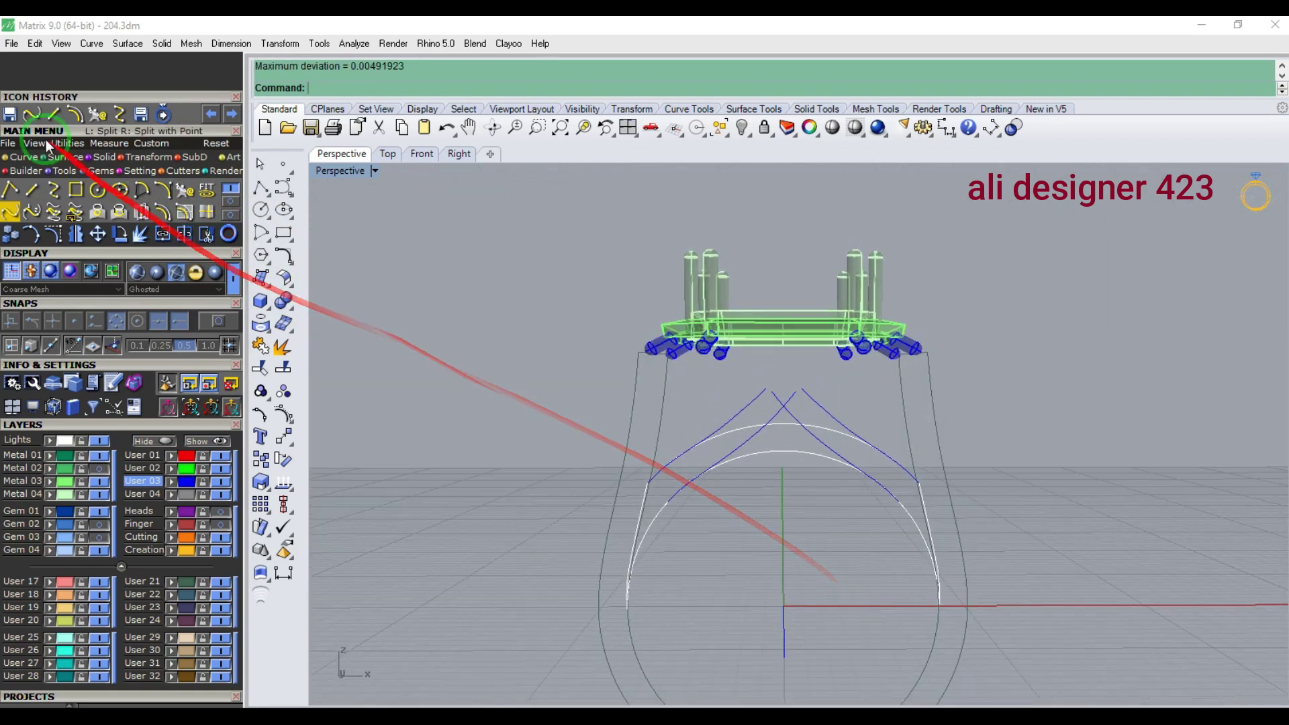
{"action": "left_click", "coordinate": [11, 42]}
{"action": "left_click", "coordinate": [463, 352]}
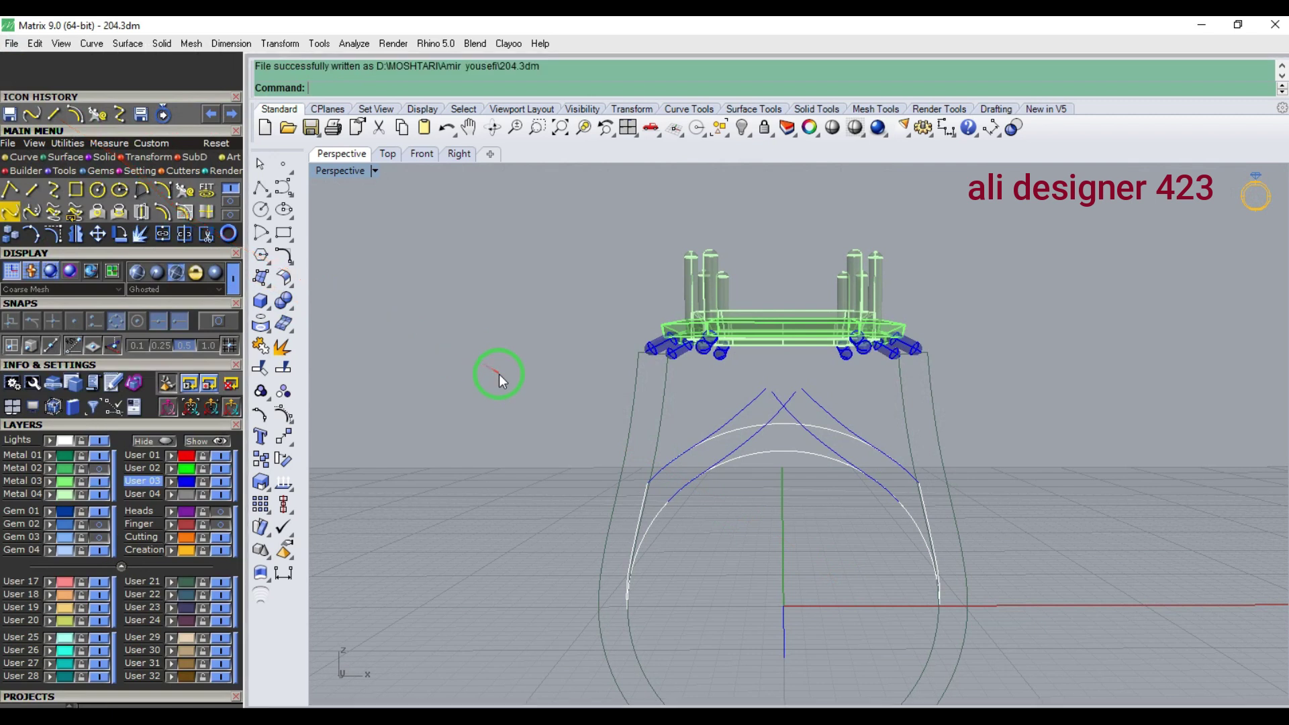
- Delete the two mirrored support curves, keeping only the original outer and inner curves
{"action": "right_click_drag", "start_coordinate": [828, 540], "coordinate": [832, 310]}
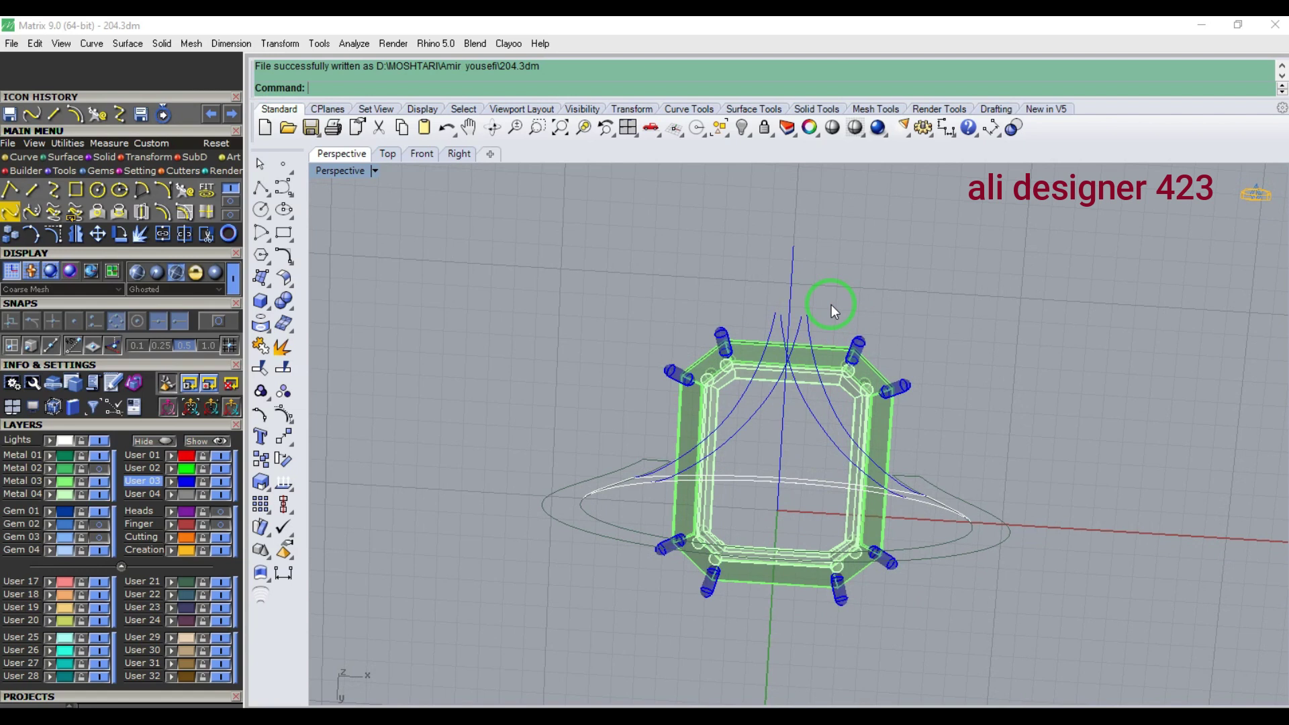
{"action": "scroll", "coordinate": [798, 325], "scroll_direction": "up", "scroll_amount": 3}
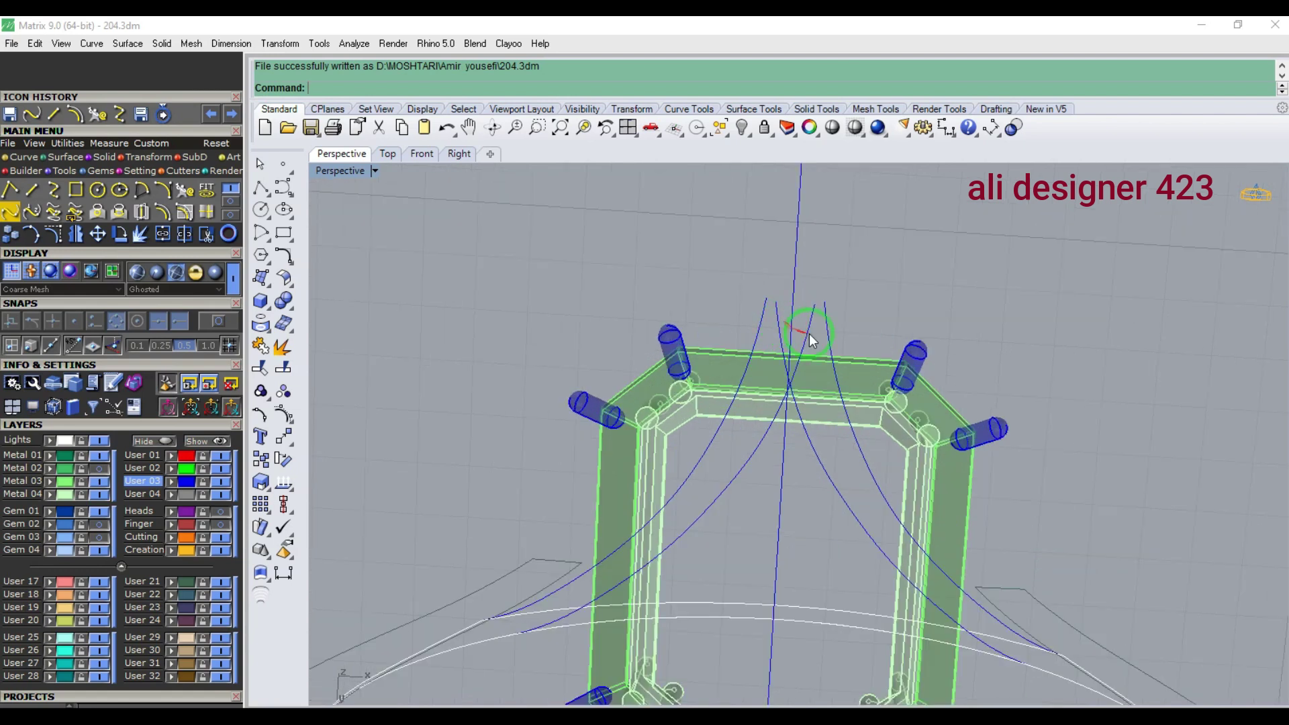
{"action": "left_click", "coordinate": [781, 344]}
{"action": "left_click", "coordinate": [839, 329], "text": "shift"}
{"action": "key", "text": "Delete"}
{"action": "left_click", "coordinate": [41, 189]}
{"action": "left_click", "coordinate": [218, 322]}
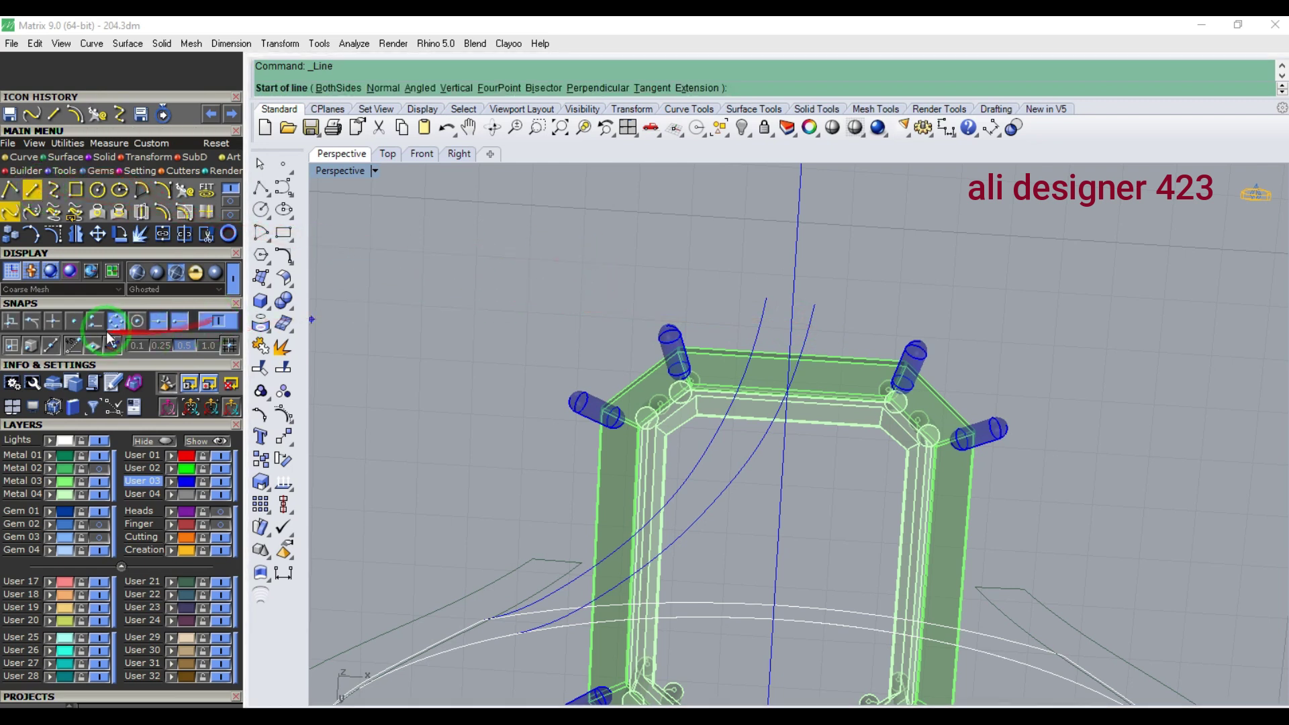
{"action": "left_click", "coordinate": [766, 297]}
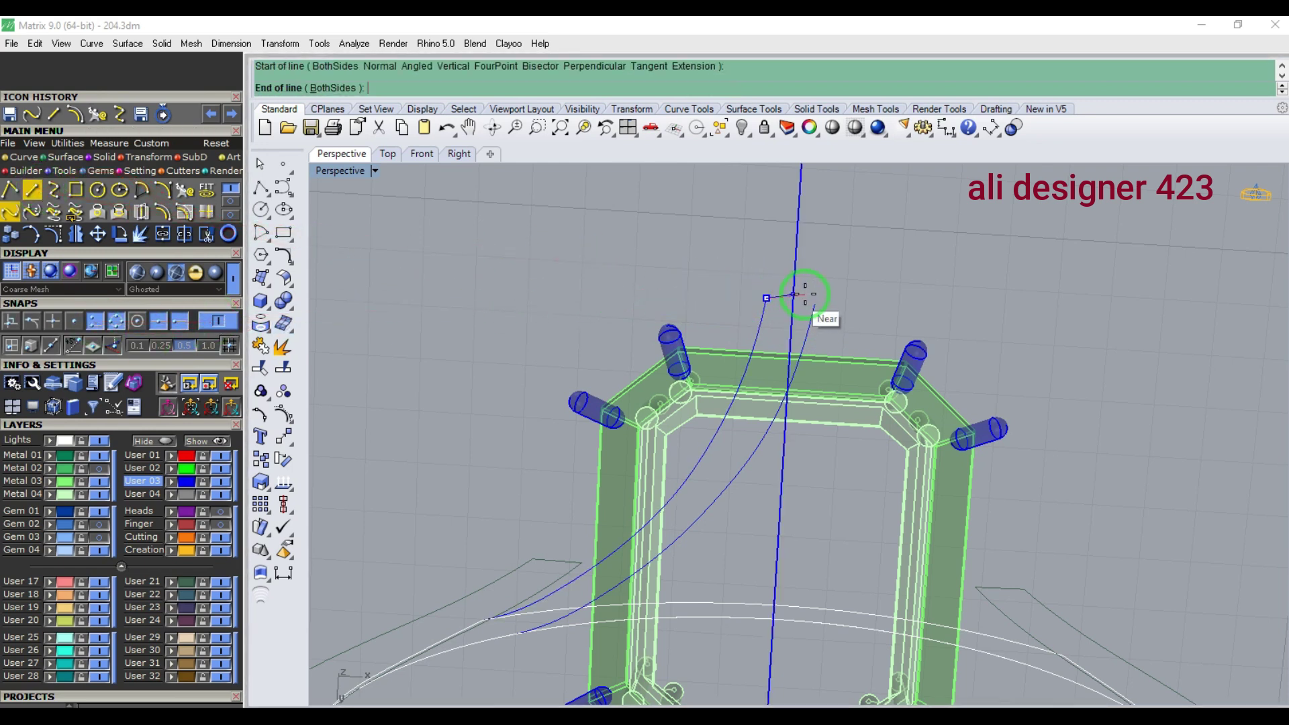
{"action": "scroll", "coordinate": [809, 294], "scroll_direction": "up", "scroll_amount": 2}
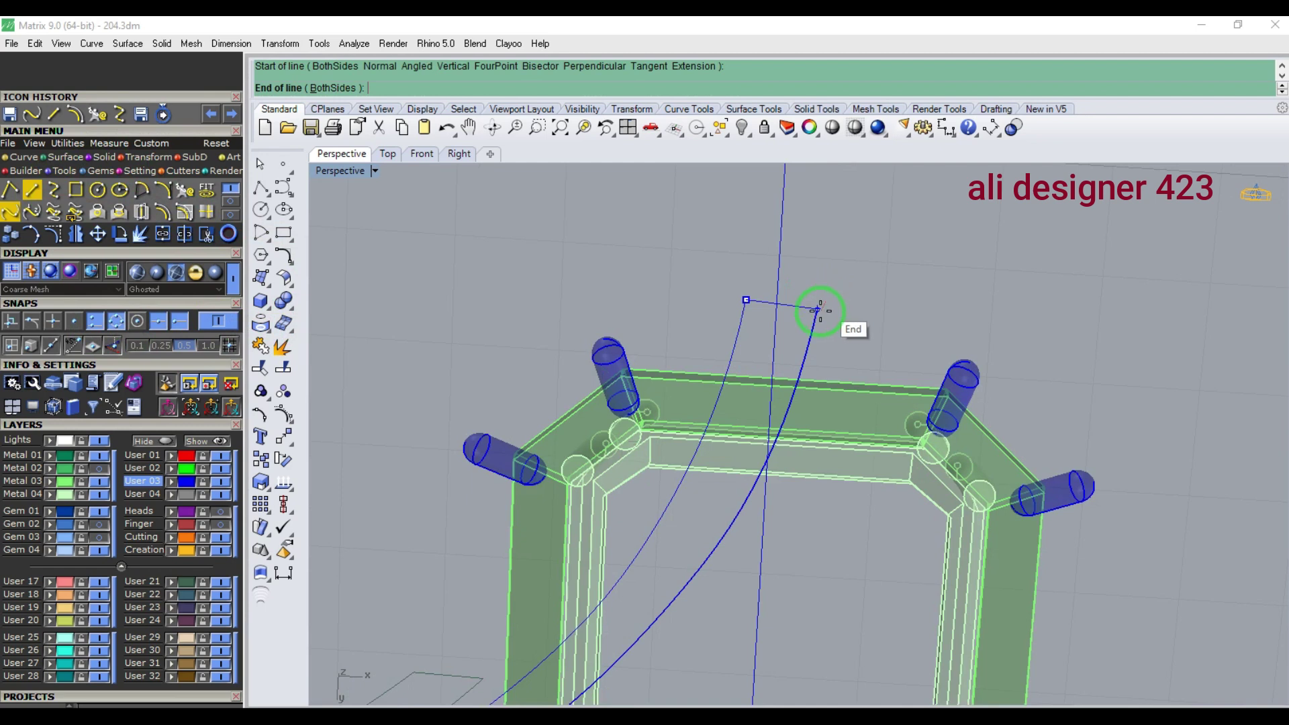
{"action": "key", "text": "Escape"}
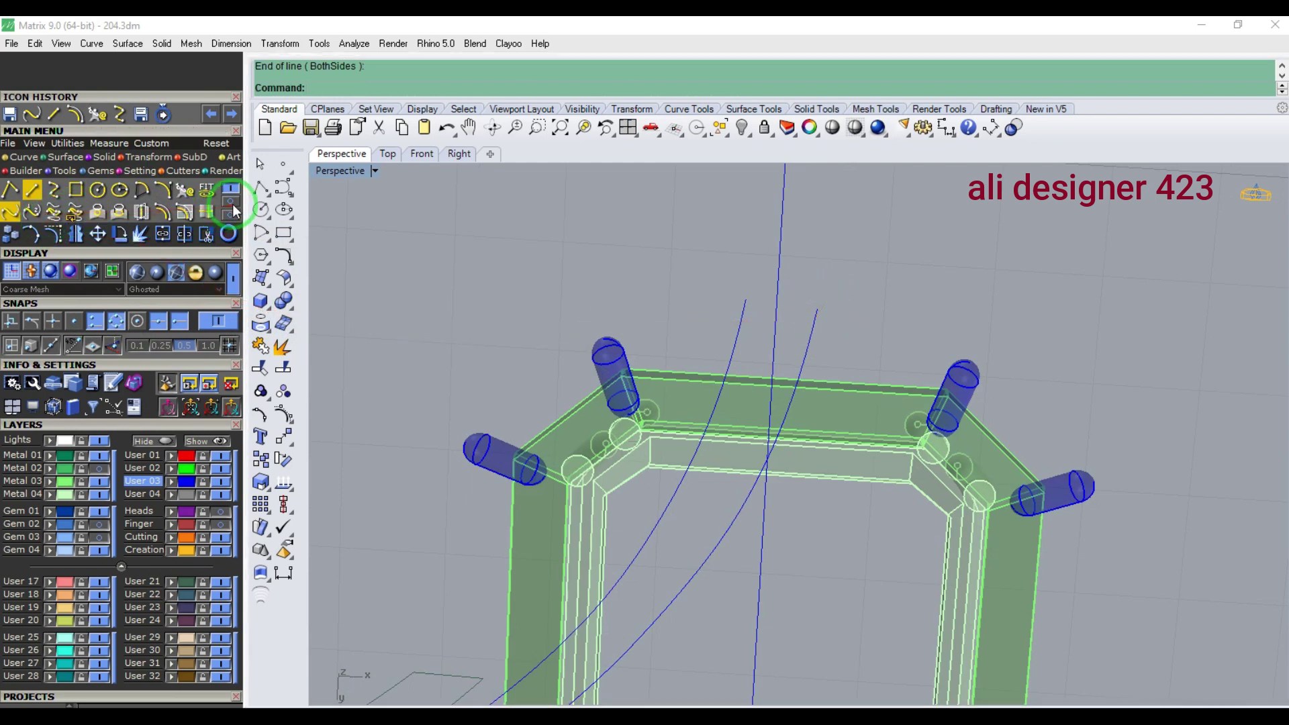
- Extend the upper end of the inner support curve slightly with an Arc-type dynamic extension
{"action": "left_click", "coordinate": [230, 212]}
{"action": "left_click", "coordinate": [177, 213]}
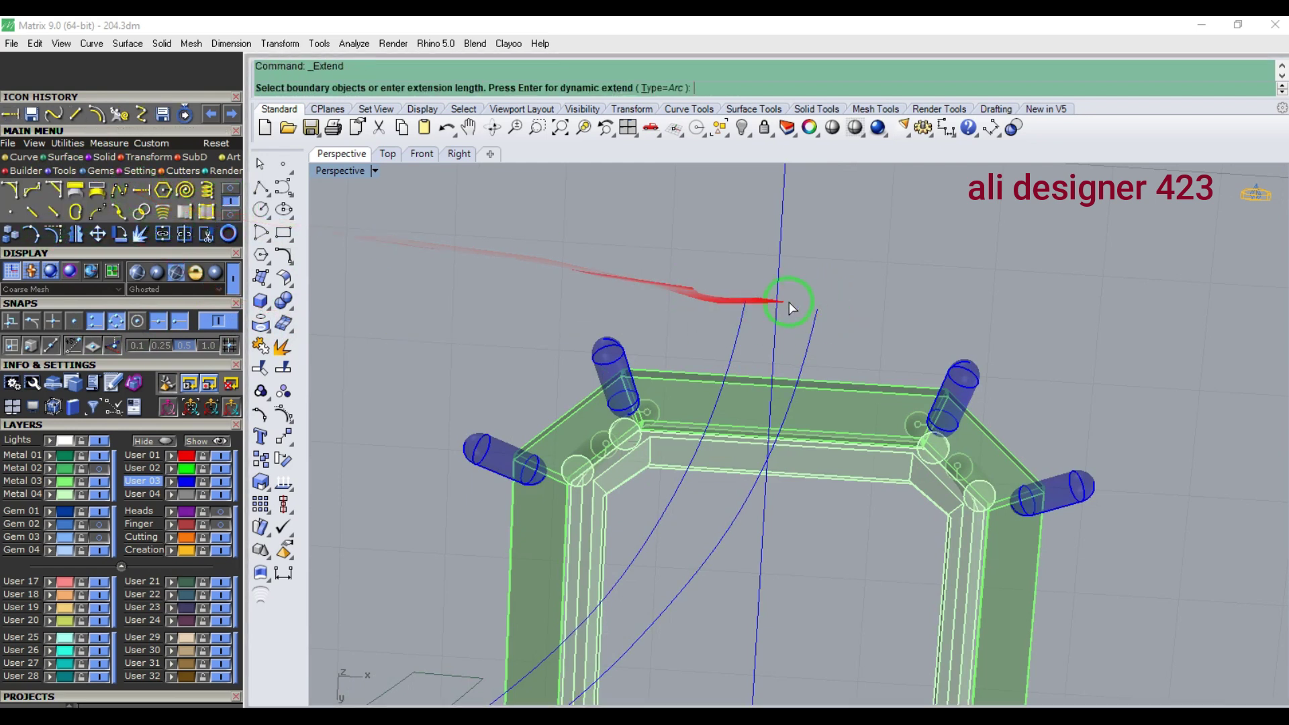
{"action": "scroll", "coordinate": [791, 307], "scroll_direction": "up", "scroll_amount": 2}
{"action": "key", "text": "Return"}
{"action": "left_click", "coordinate": [831, 317]}
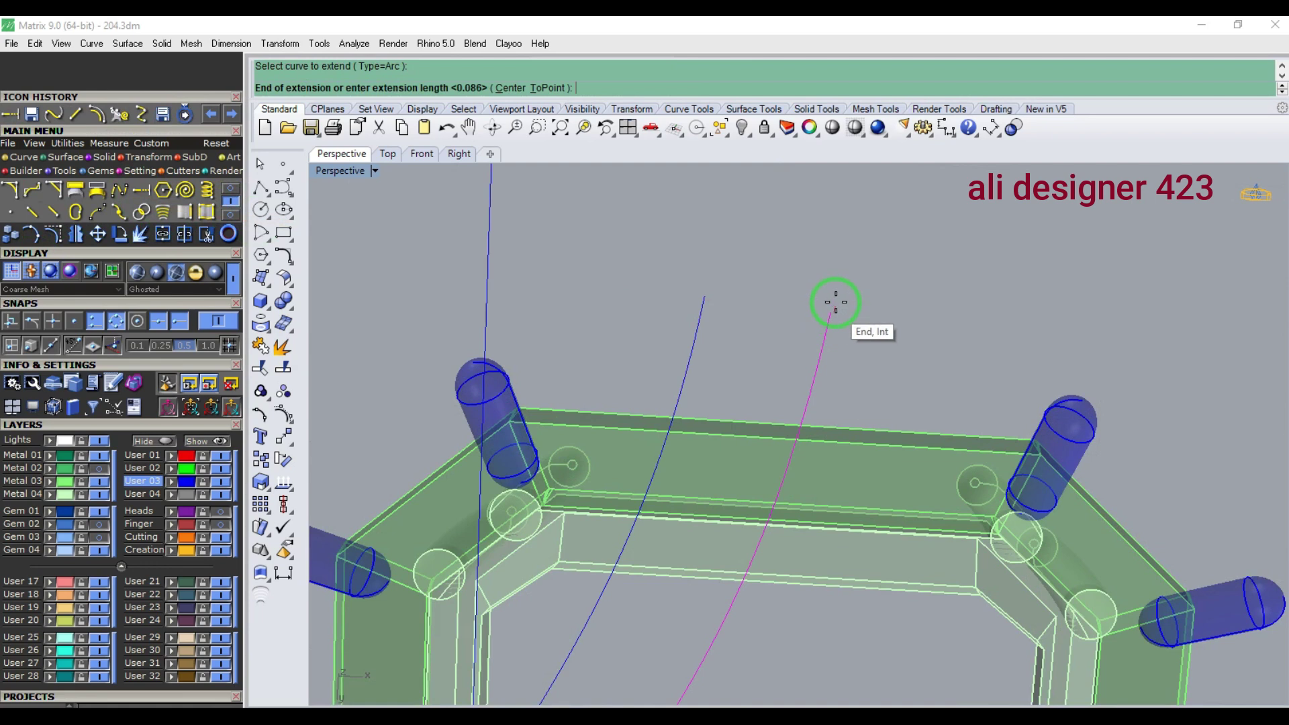
{"action": "scroll", "coordinate": [836, 300], "scroll_direction": "up", "scroll_amount": 1}
{"action": "left_click", "coordinate": [835, 285]}
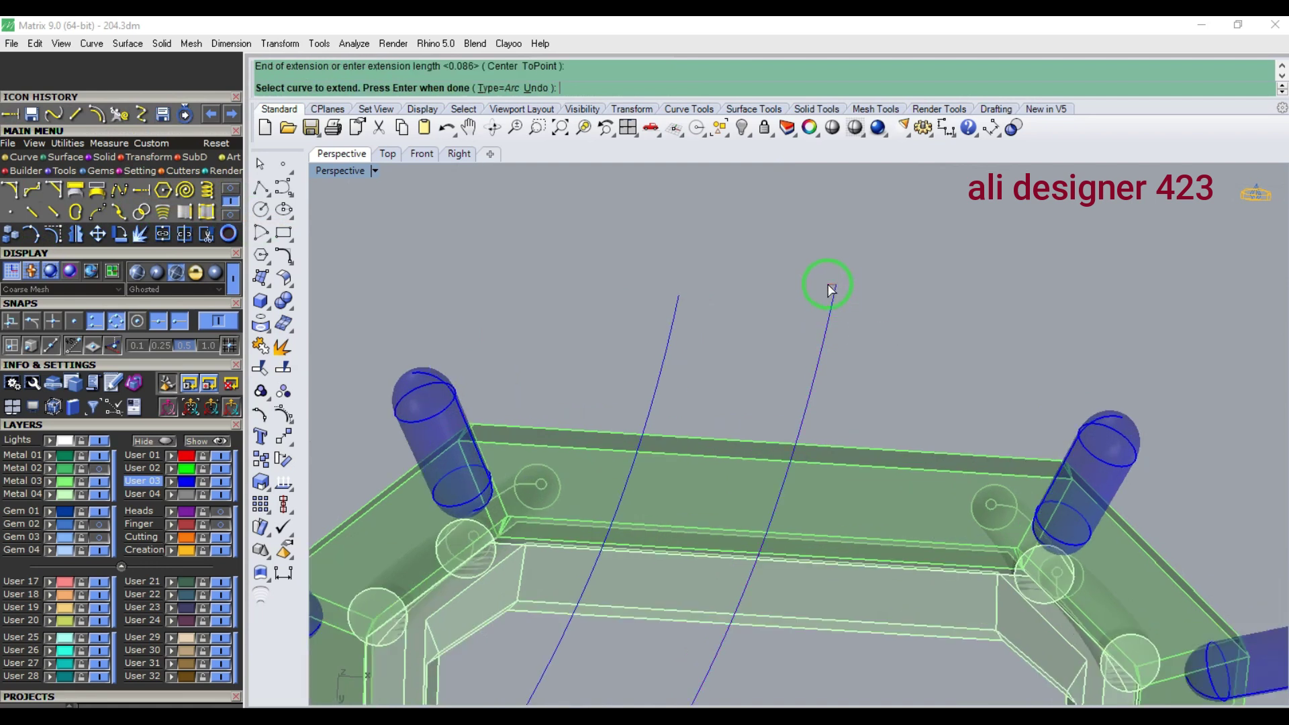
- Draw a temporary line joining the upper ends of the two support curves in the Front view, and delete it
{"action": "left_click", "coordinate": [78, 117]}
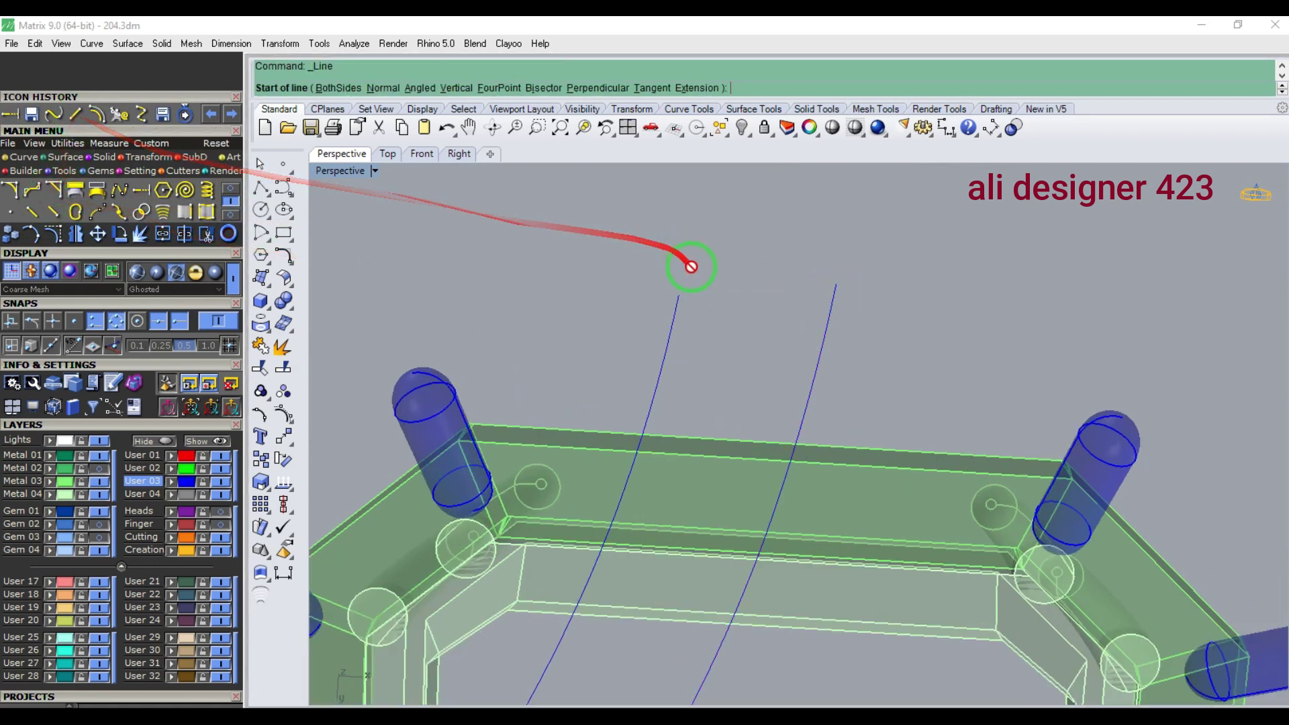
{"action": "key", "text": "F2"}
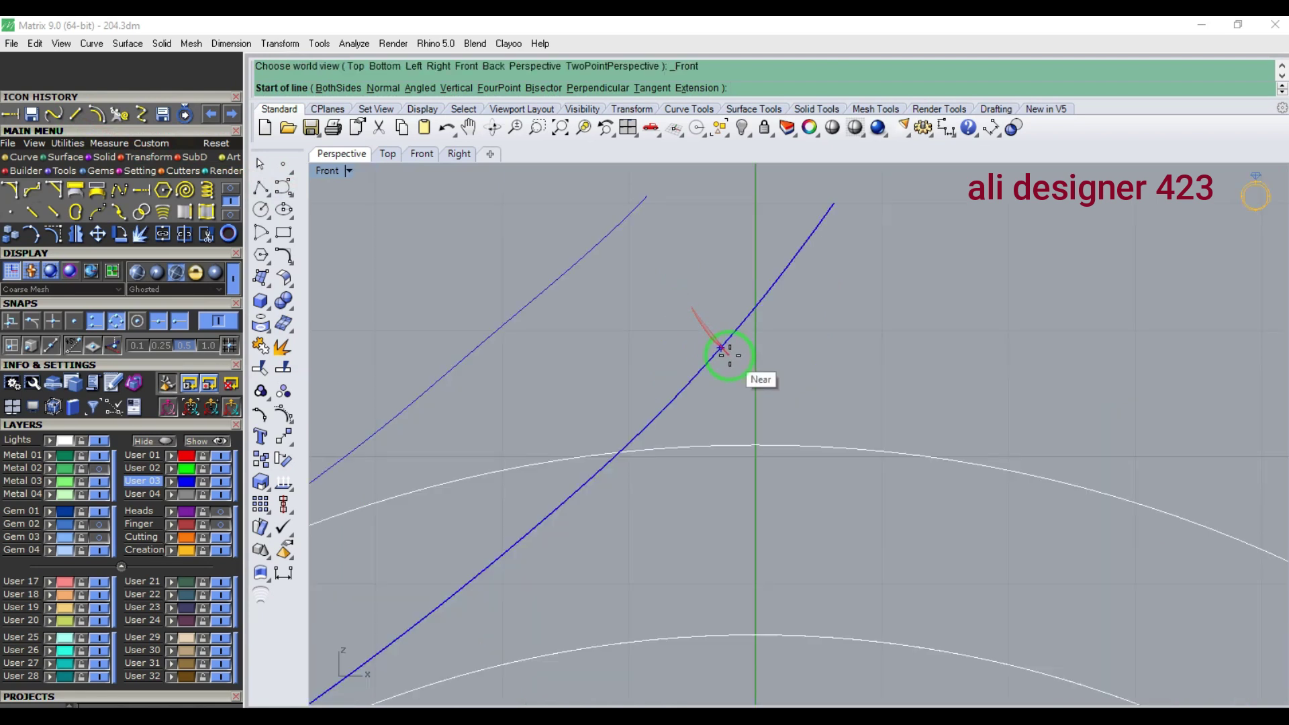
{"action": "scroll", "coordinate": [715, 376], "scroll_direction": "down", "scroll_amount": 2}
{"action": "left_click", "coordinate": [668, 236]}
{"action": "left_click", "coordinate": [668, 236]}
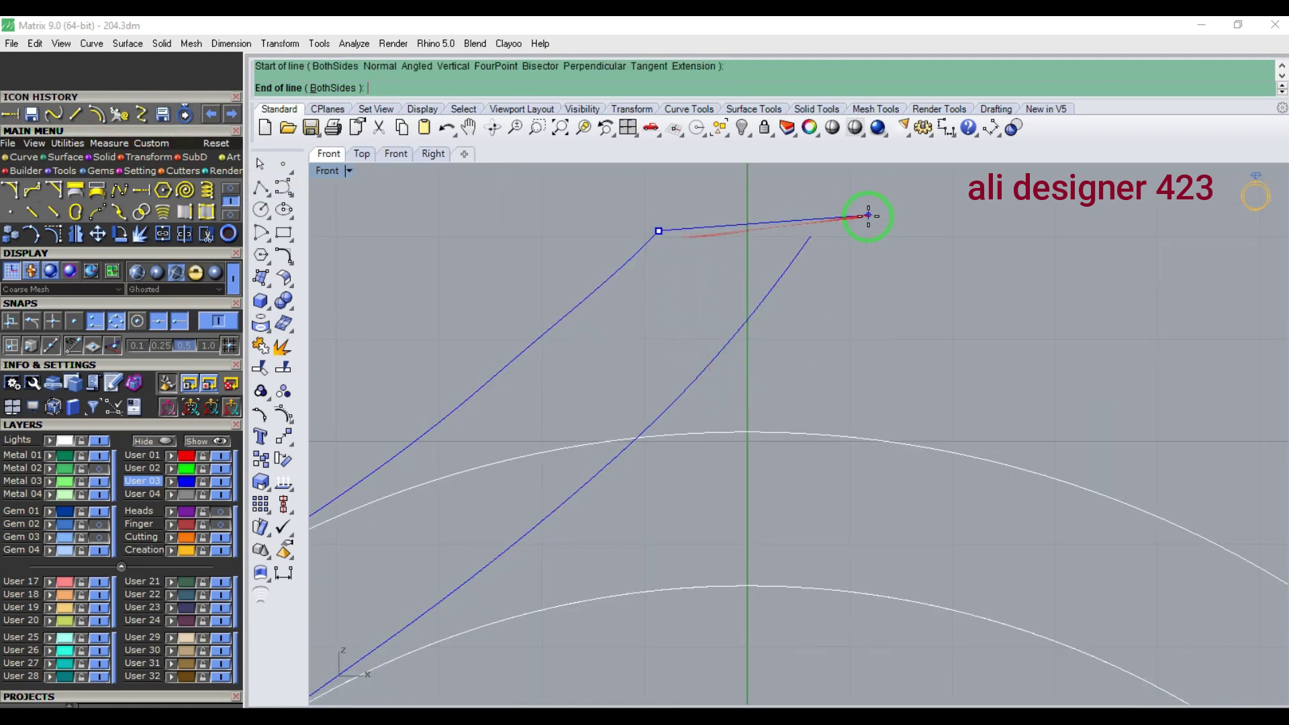
{"action": "left_click", "coordinate": [809, 236]}
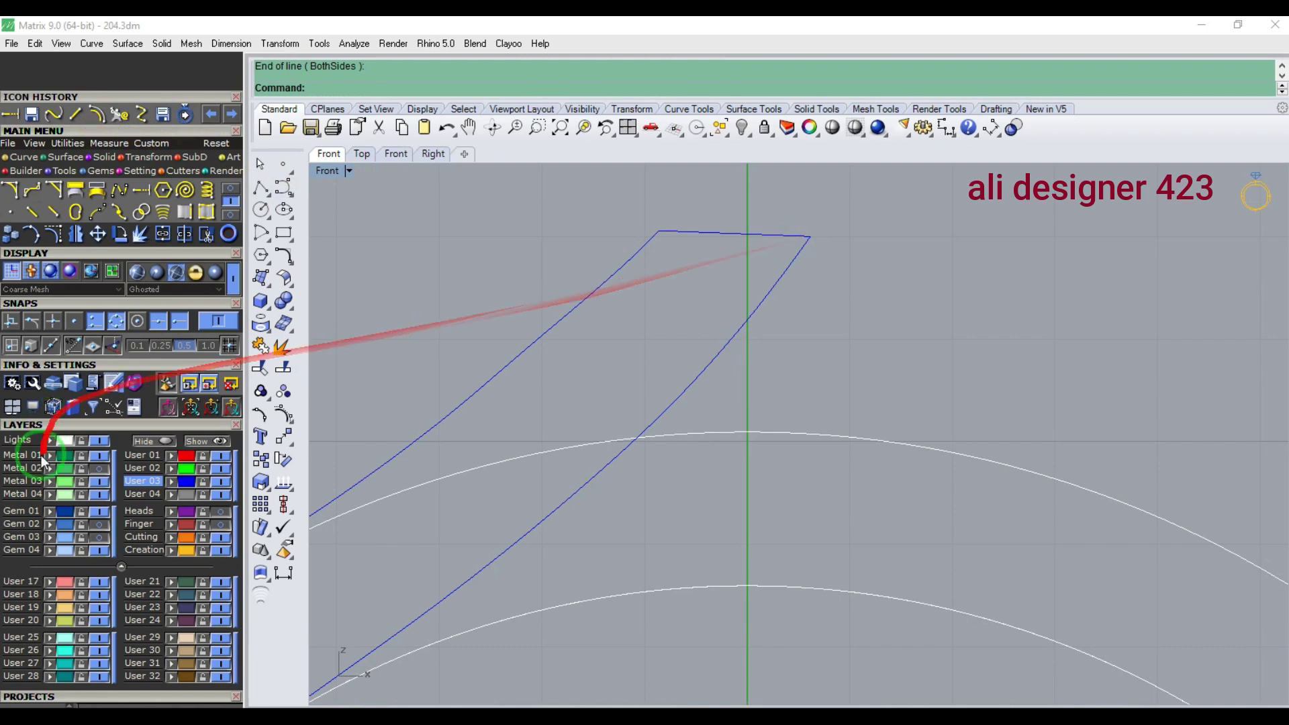
{"action": "left_click", "coordinate": [102, 470]}
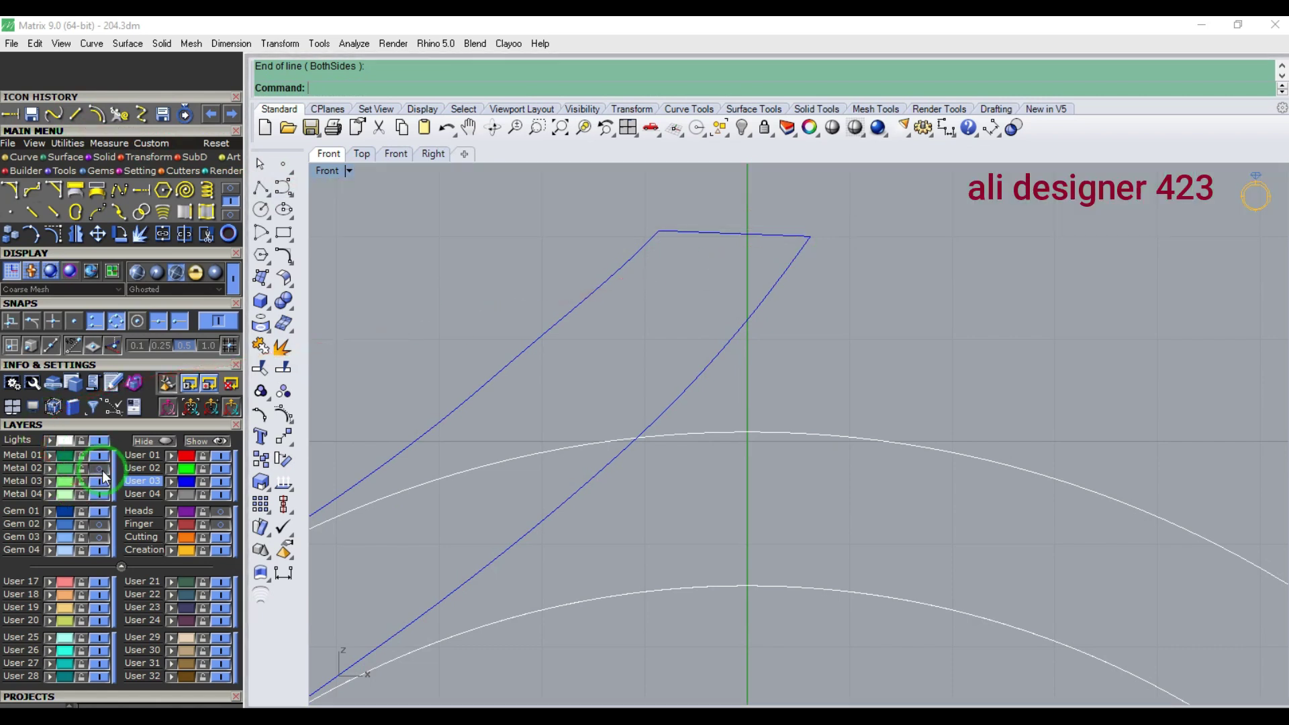
{"action": "key", "text": "Delete"}
- Turn on the outer support curve's control points and check their positions in the Front, Right and Bottom views
{"action": "left_click", "coordinate": [657, 234]}
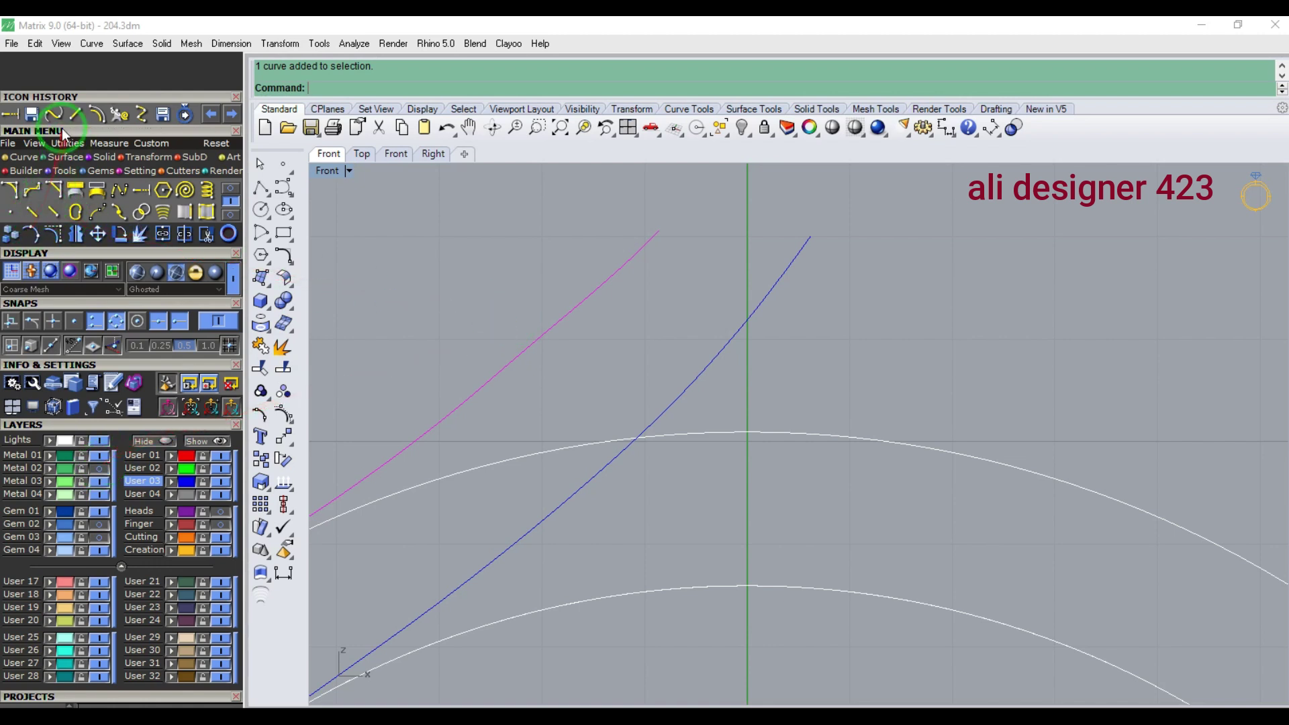
{"action": "left_click", "coordinate": [53, 233]}
{"action": "scroll", "coordinate": [621, 225], "scroll_direction": "up", "scroll_amount": 3}
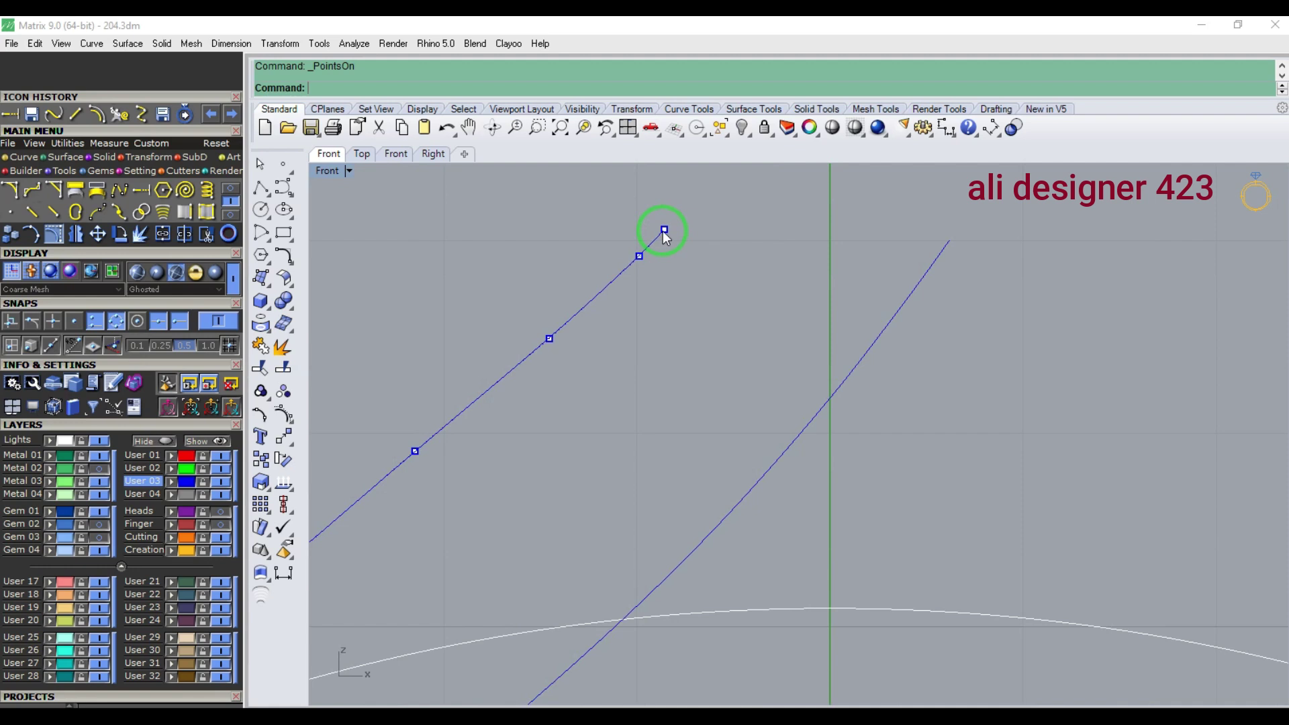
{"action": "key", "text": "F3"}
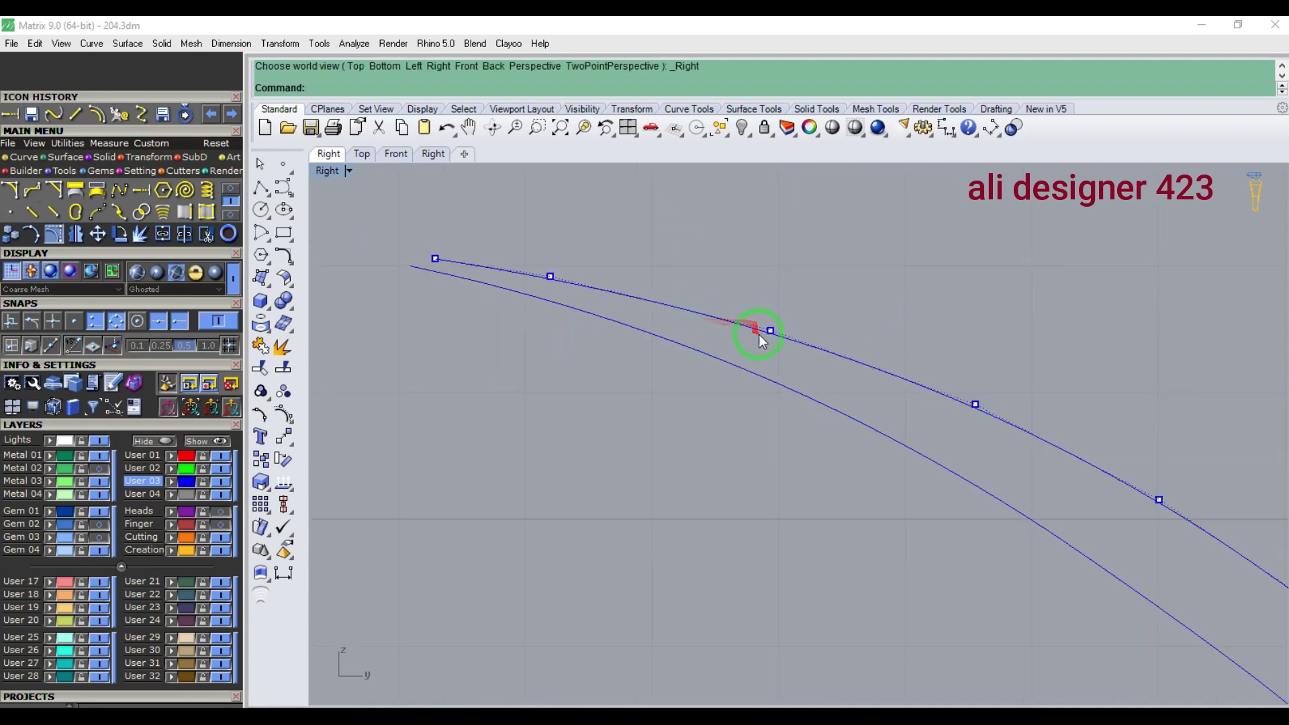
{"action": "key", "text": "F5"}
{"action": "right_click_drag", "start_coordinate": [762, 254], "coordinate": [724, 435]}
{"action": "scroll", "coordinate": [724, 423], "scroll_direction": "down", "scroll_amount": 4}
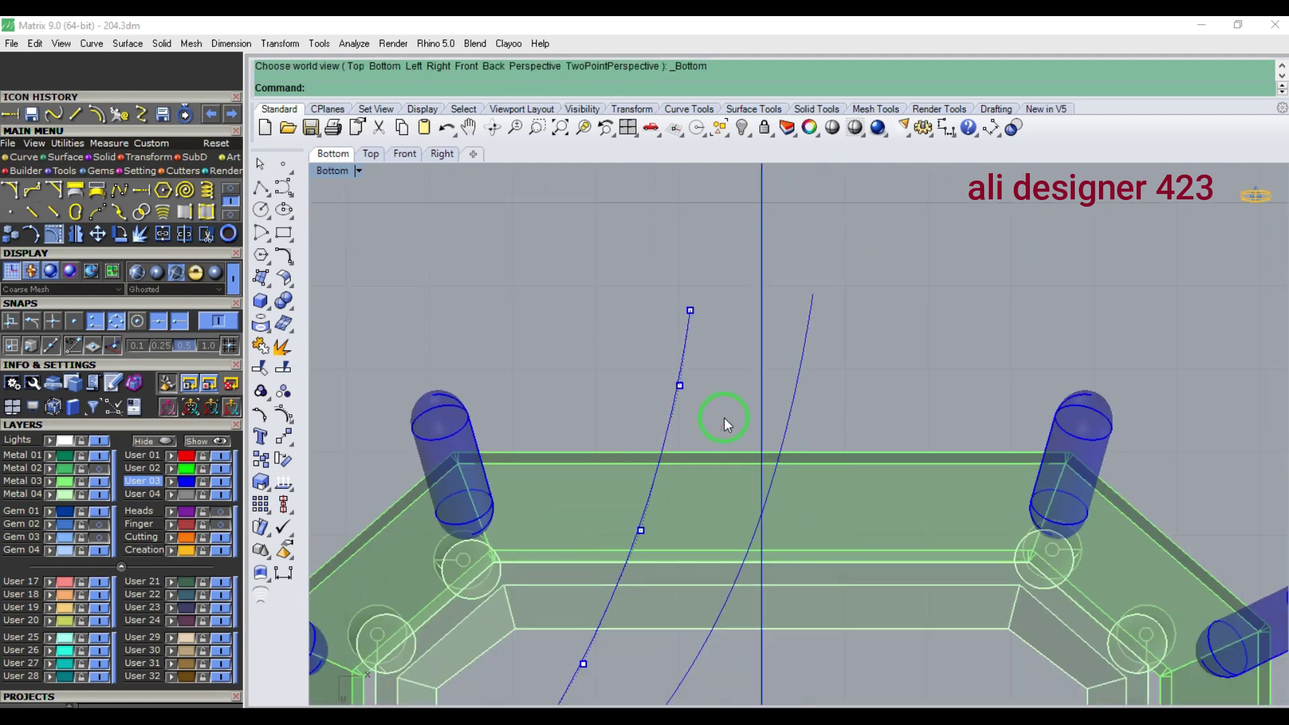
{"action": "scroll", "coordinate": [727, 329], "scroll_direction": "down", "scroll_amount": 6}
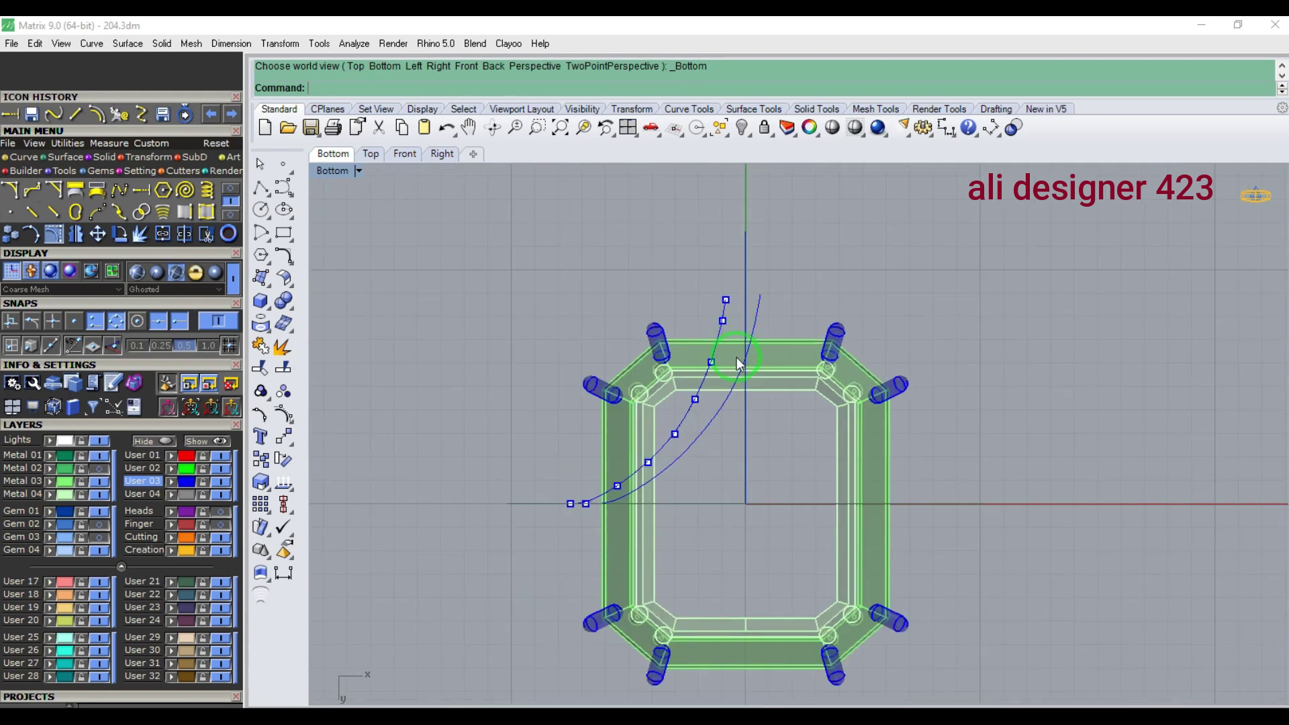
{"action": "right_click_drag", "start_coordinate": [736, 364], "coordinate": [184, 490]}
- Show the Metal 02 layer and, with snaps off, raise the outer curve's end point to the gallery's lower corner in the Right view
{"action": "left_click", "coordinate": [102, 468]}
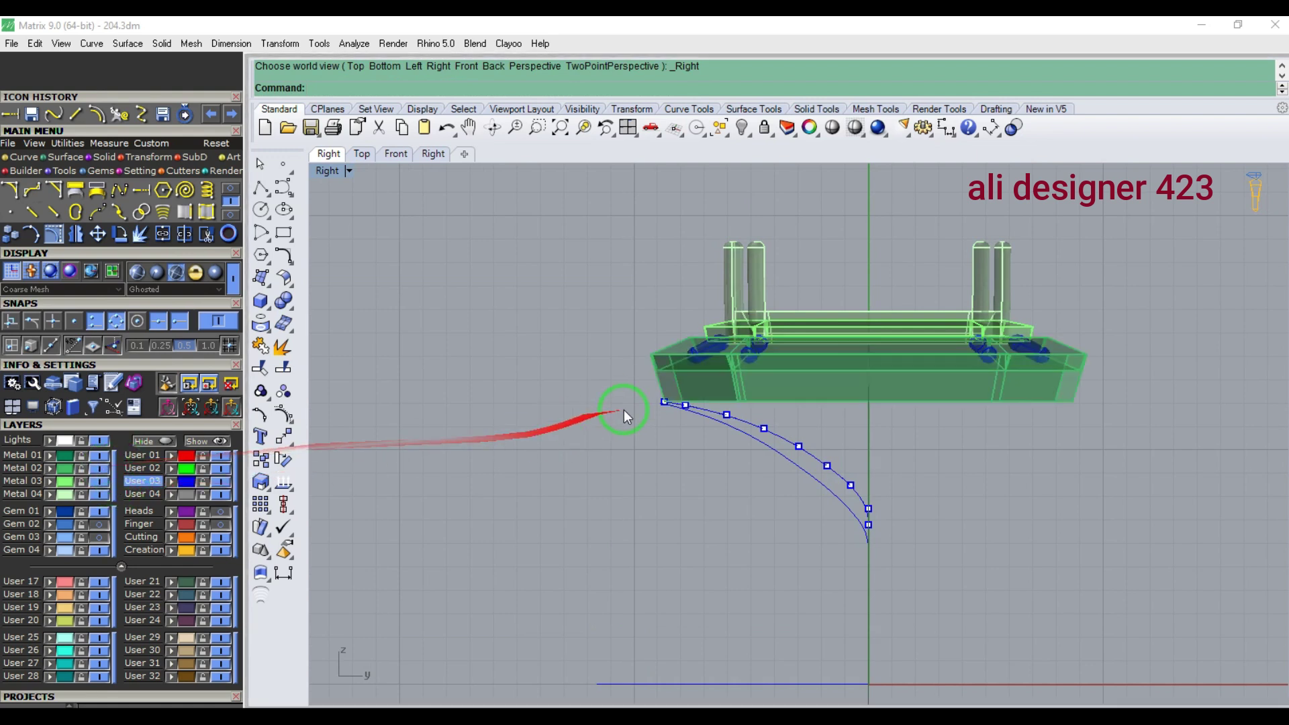
{"action": "scroll", "coordinate": [660, 400], "scroll_direction": "up", "scroll_amount": 8}
{"action": "scroll", "coordinate": [672, 406], "scroll_direction": "up", "scroll_amount": 6}
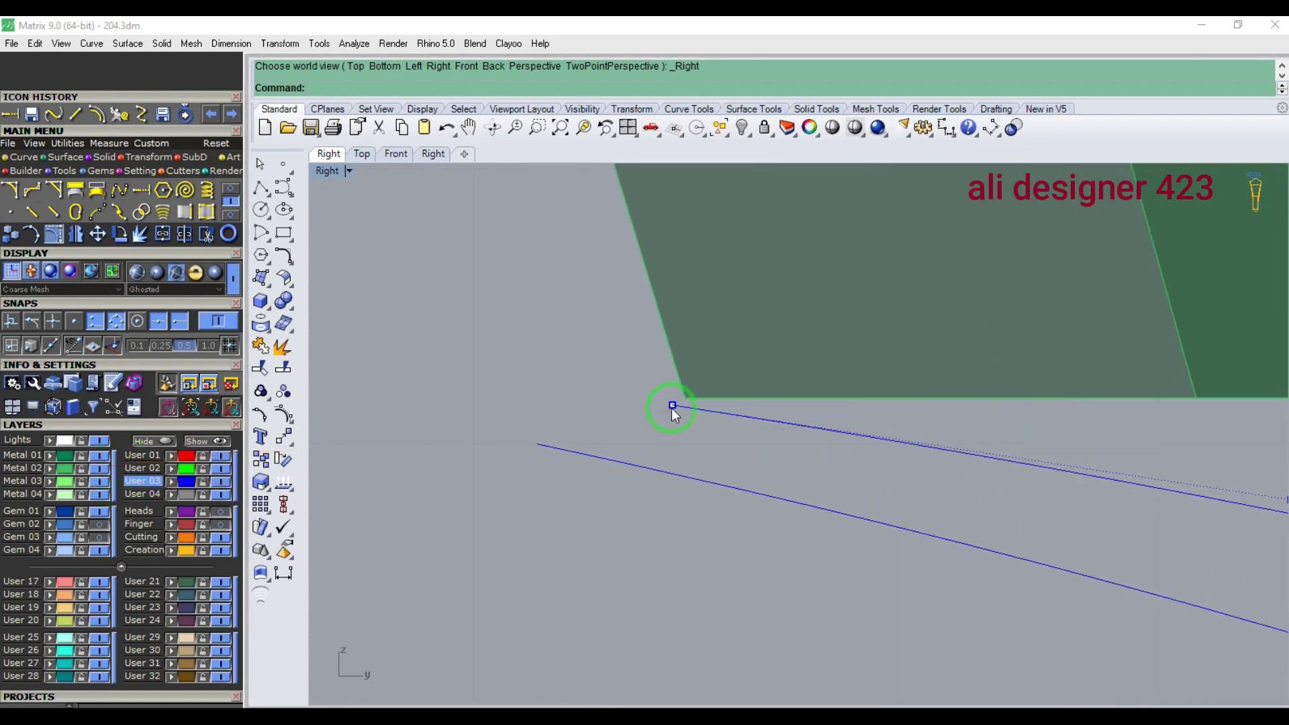
{"action": "left_click", "coordinate": [672, 405]}
{"action": "left_click_drag", "start_coordinate": [672, 405], "coordinate": [672, 394]}
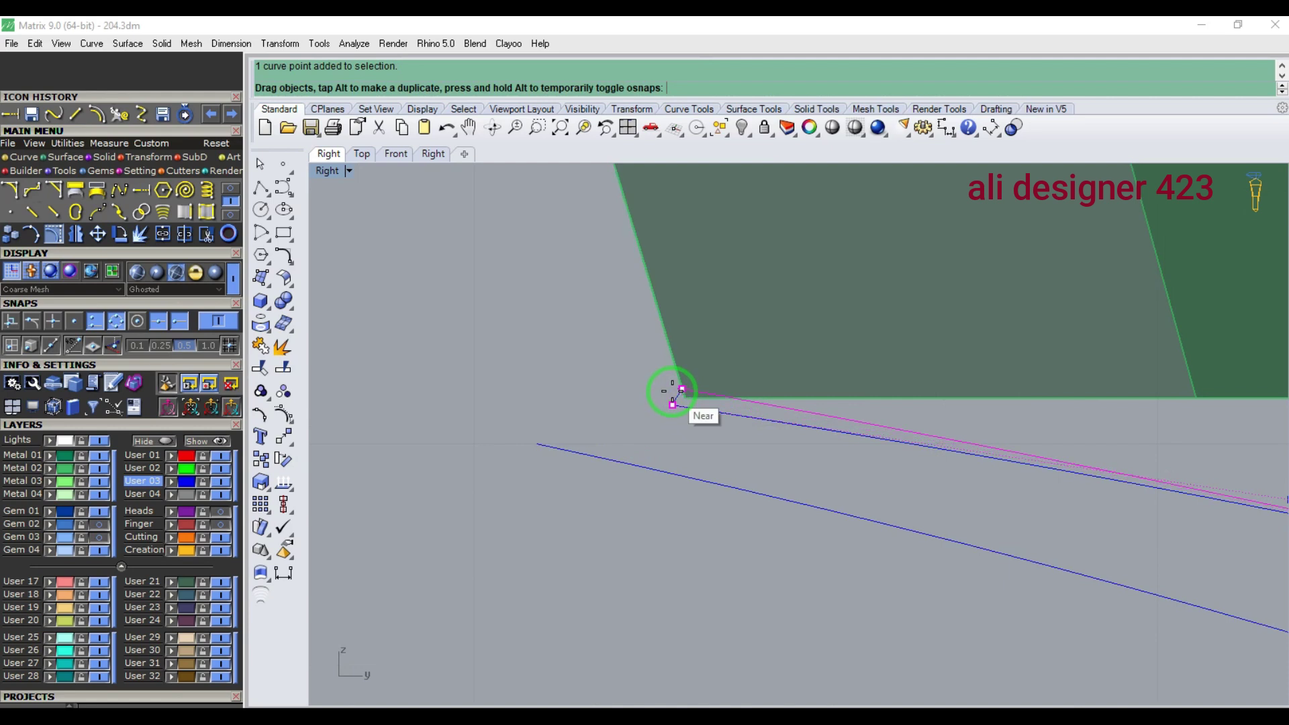
{"action": "left_click", "coordinate": [217, 325]}
{"action": "left_click_drag", "start_coordinate": [563, 385], "coordinate": [672, 388]}
- Turn on the inner support curve's control points and move its last three points up toward the gallery's lower edge
{"action": "left_click_drag", "start_coordinate": [585, 469], "coordinate": [582, 474]}
{"action": "key", "text": "F3"}
{"action": "left_click", "coordinate": [55, 235]}
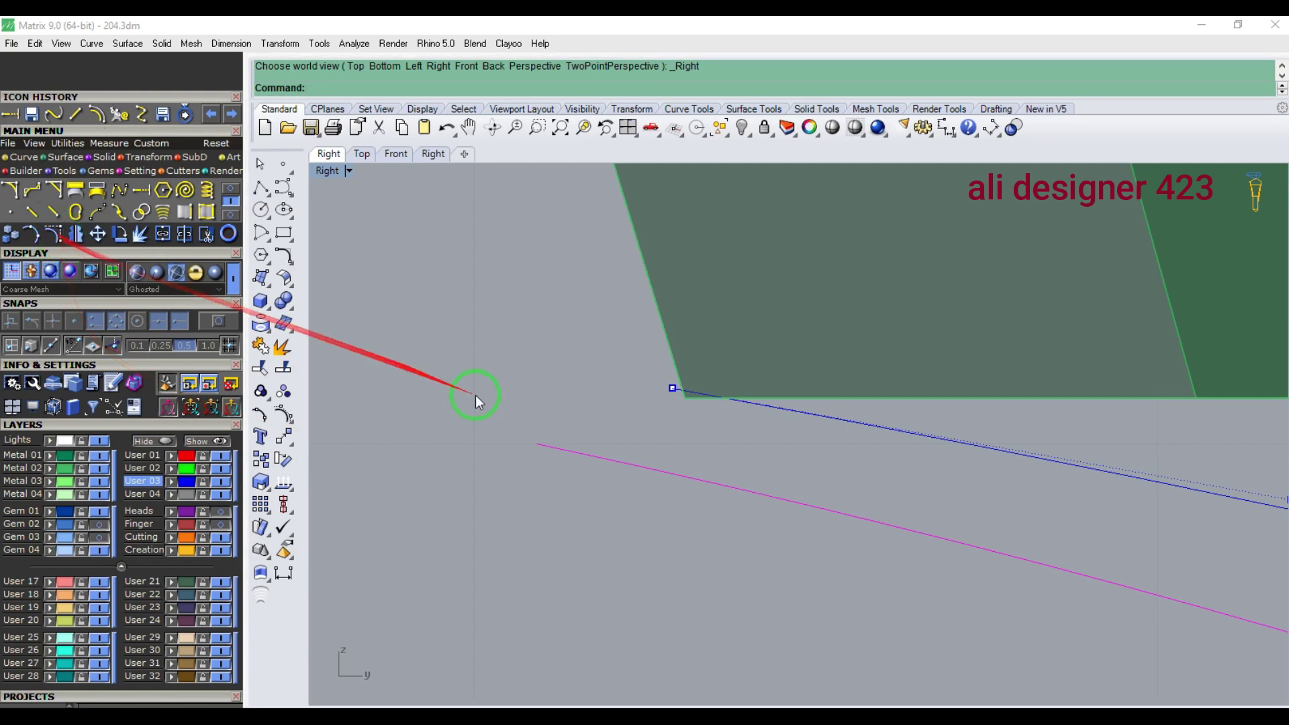
{"action": "left_click", "coordinate": [536, 444]}
{"action": "key", "text": "F10"}
{"action": "left_click_drag", "start_coordinate": [461, 549], "coordinate": [772, 422]}
{"action": "scroll", "coordinate": [642, 471], "scroll_direction": "up", "scroll_amount": 3}
{"action": "left_click_drag", "start_coordinate": [638, 463], "coordinate": [639, 419]}
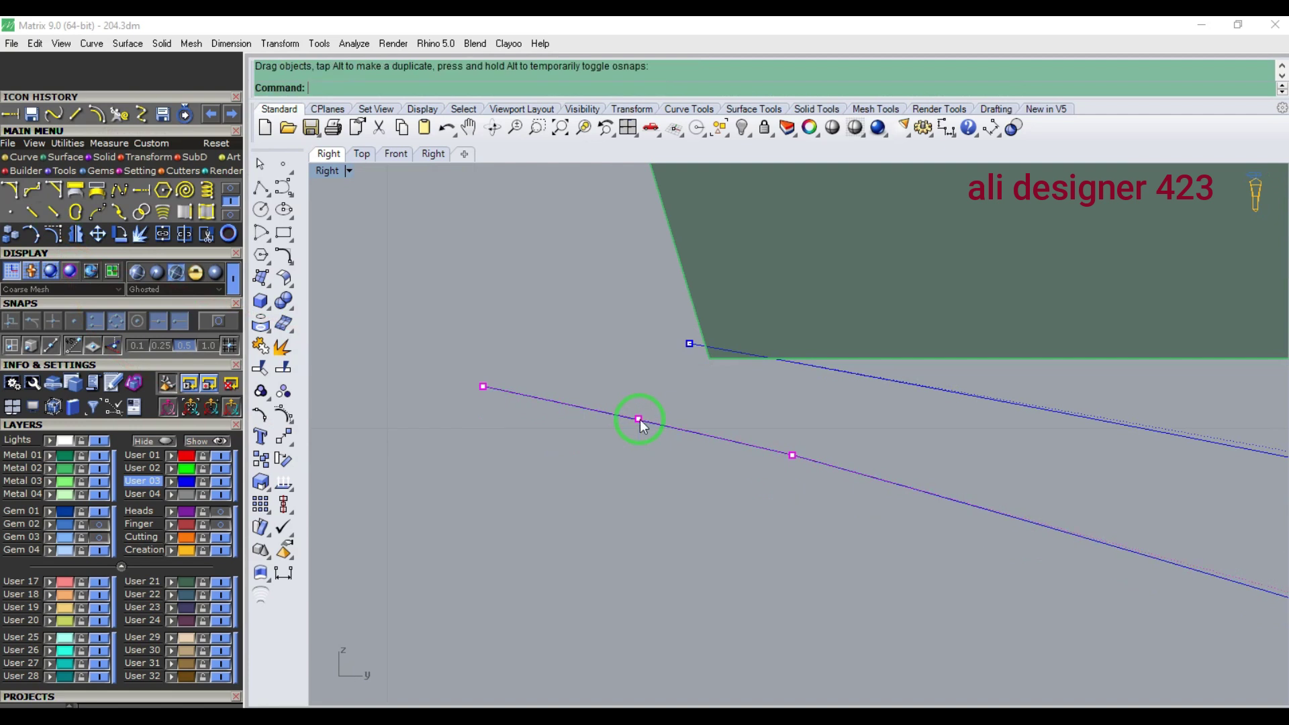
- Nudge the inner curve's third point from the end slightly upward and check both curve ends in the Front view
{"action": "left_click", "coordinate": [792, 455]}
{"action": "scroll", "coordinate": [793, 457], "scroll_direction": "up", "scroll_amount": 3}
{"action": "left_click_drag", "start_coordinate": [794, 468], "coordinate": [794, 466]}
{"action": "scroll", "coordinate": [707, 450], "scroll_direction": "down", "scroll_amount": 5}
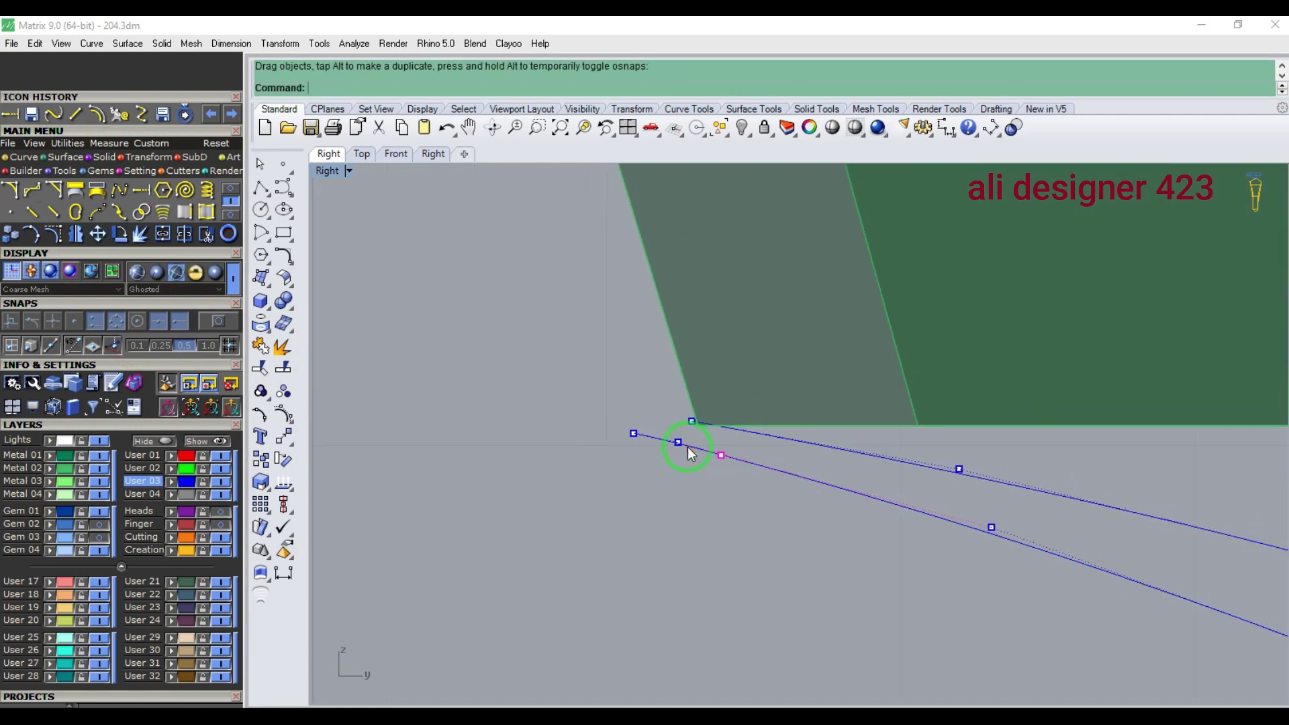
{"action": "key", "text": "F2"}
{"action": "scroll", "coordinate": [740, 448], "scroll_direction": "down", "scroll_amount": 6}
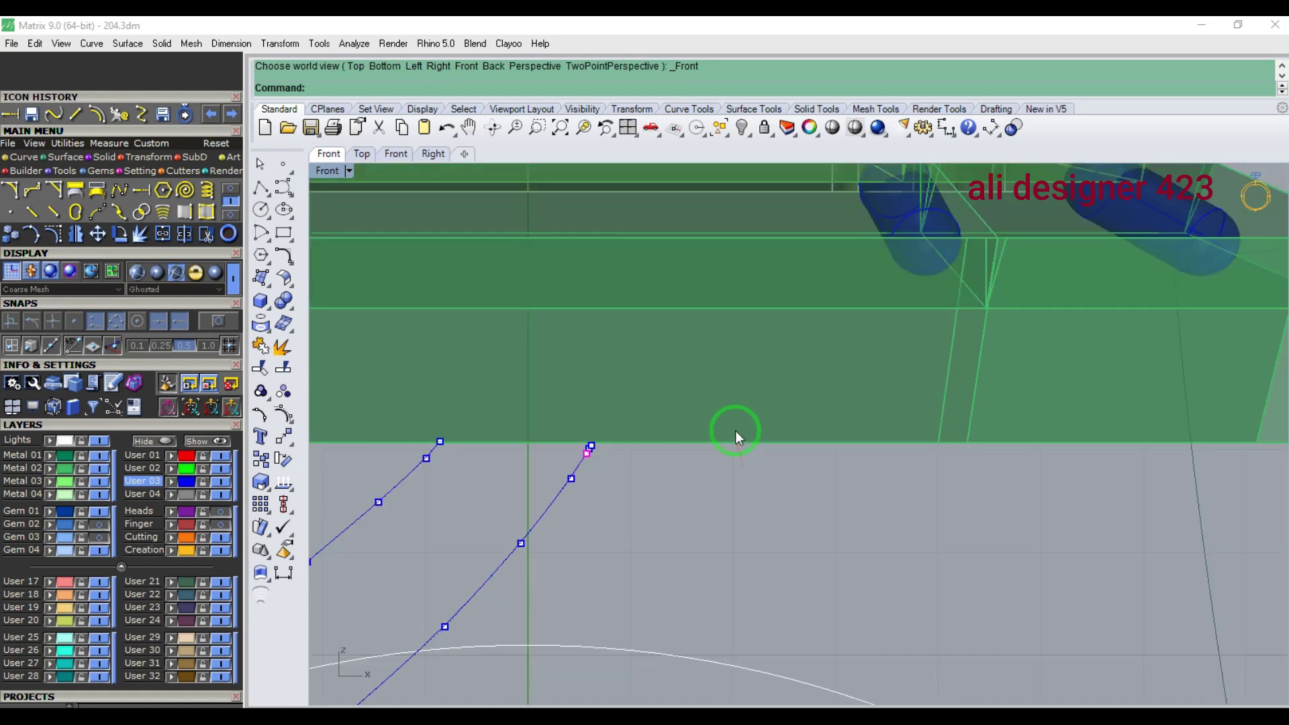
- Inspect both support curve ends against the gallery's lower edge and turn off the curves' control points
{"action": "scroll", "coordinate": [596, 451], "scroll_direction": "up", "scroll_amount": 10}
{"action": "scroll", "coordinate": [727, 423], "scroll_direction": "down", "scroll_amount": 12}
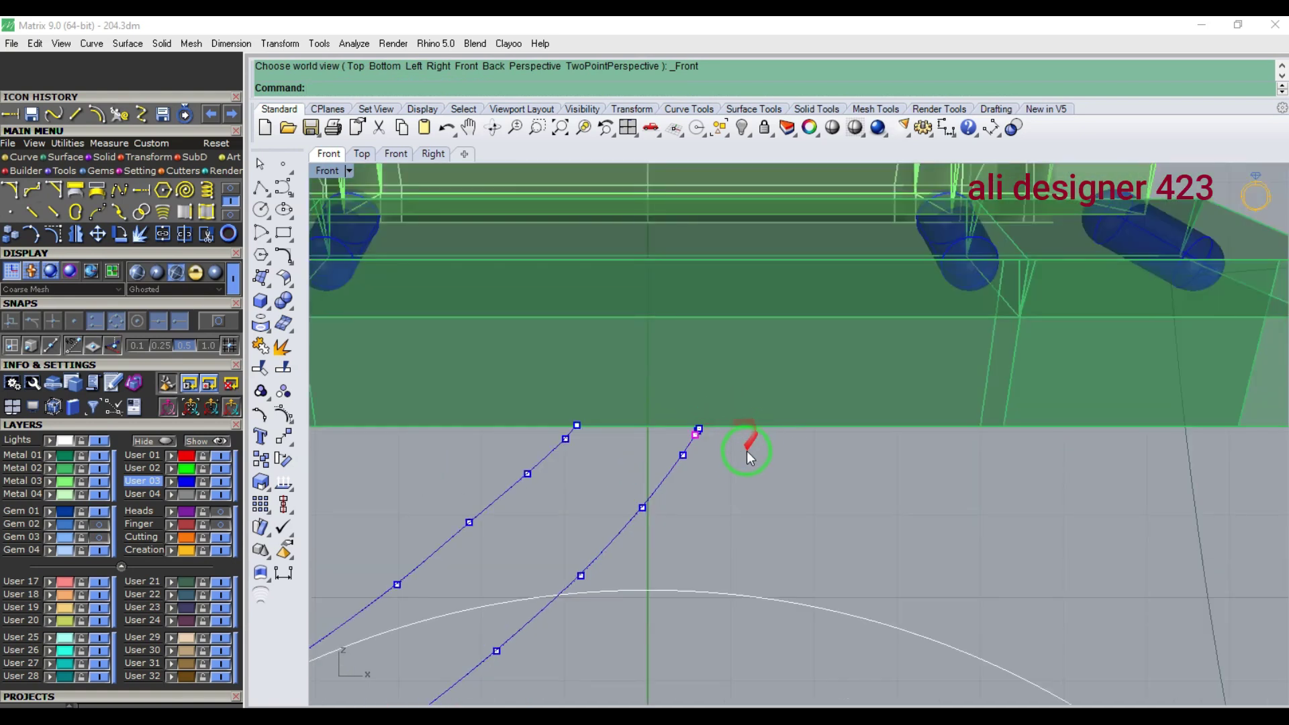
{"action": "scroll", "coordinate": [745, 462], "scroll_direction": "down", "scroll_amount": 3}
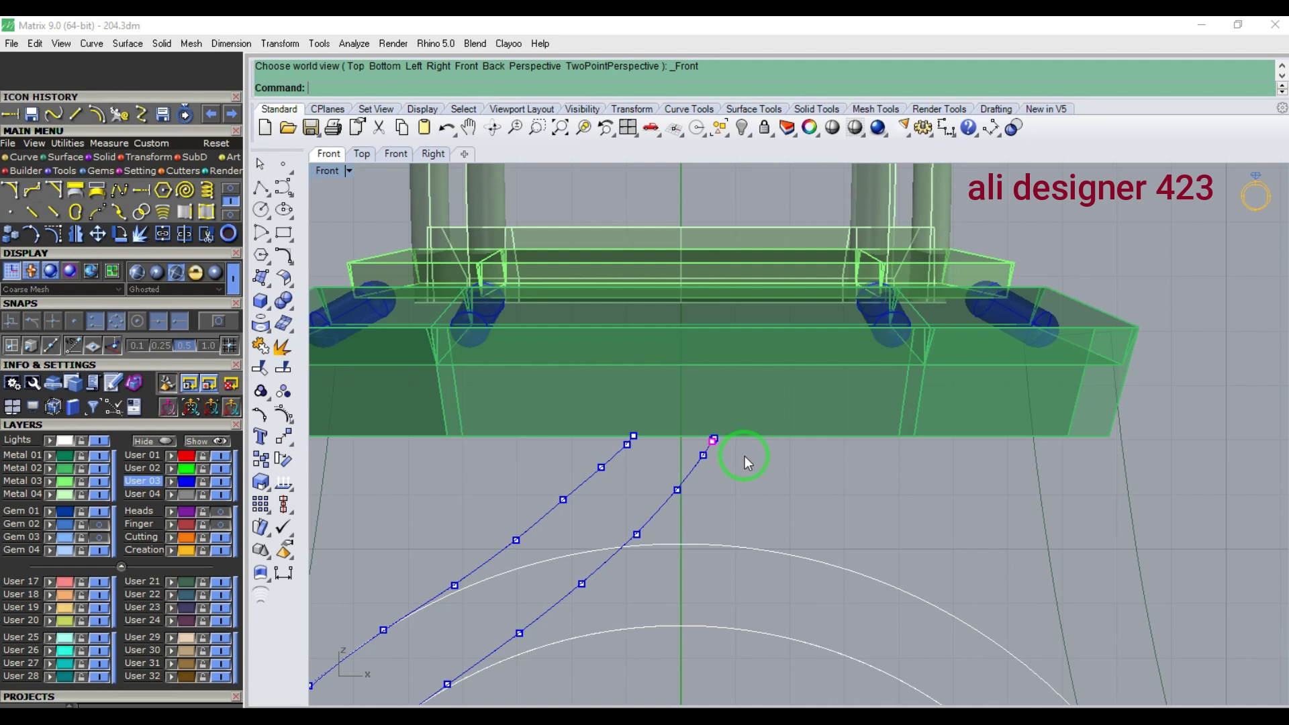
{"action": "key", "text": "Escape"}
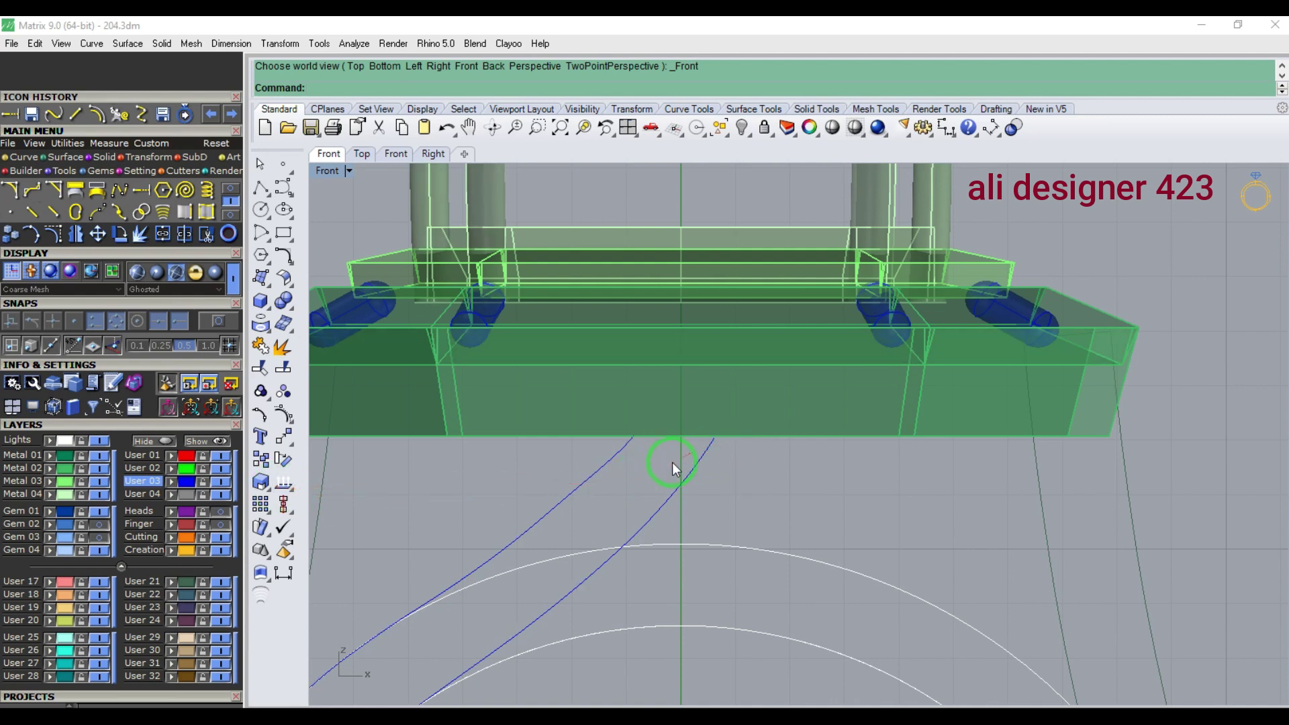
{"action": "scroll", "coordinate": [690, 466], "scroll_direction": "down", "scroll_amount": 2}
{"action": "scroll", "coordinate": [675, 470], "scroll_direction": "up", "scroll_amount": 3}
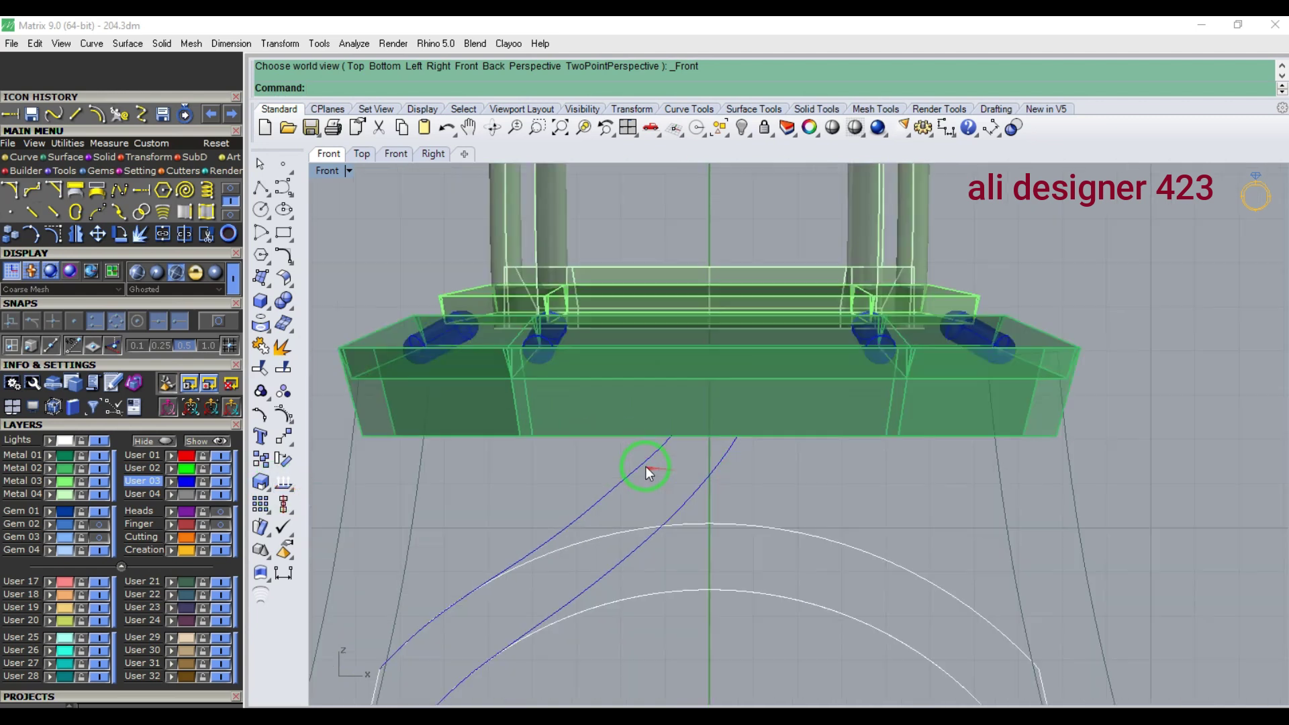
- Turn on the outer support curve's control points and shift its last four, then its last three, slightly away from the centre line
{"action": "left_click", "coordinate": [644, 457]}
{"action": "left_click", "coordinate": [53, 233]}
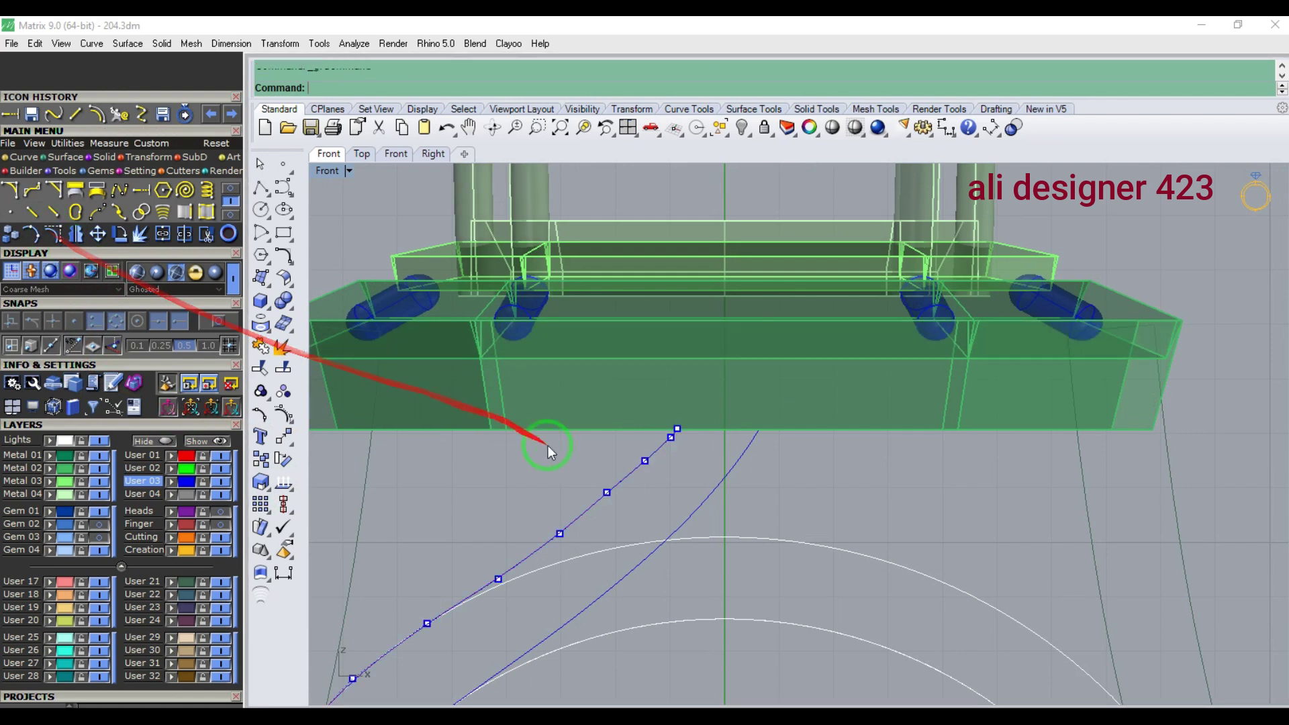
{"action": "scroll", "coordinate": [591, 493], "scroll_direction": "up", "scroll_amount": 1}
{"action": "left_click_drag", "start_coordinate": [572, 512], "coordinate": [725, 404]}
{"action": "scroll", "coordinate": [613, 495], "scroll_direction": "up", "scroll_amount": 5}
{"action": "left_click_drag", "start_coordinate": [613, 493], "coordinate": [604, 490]}
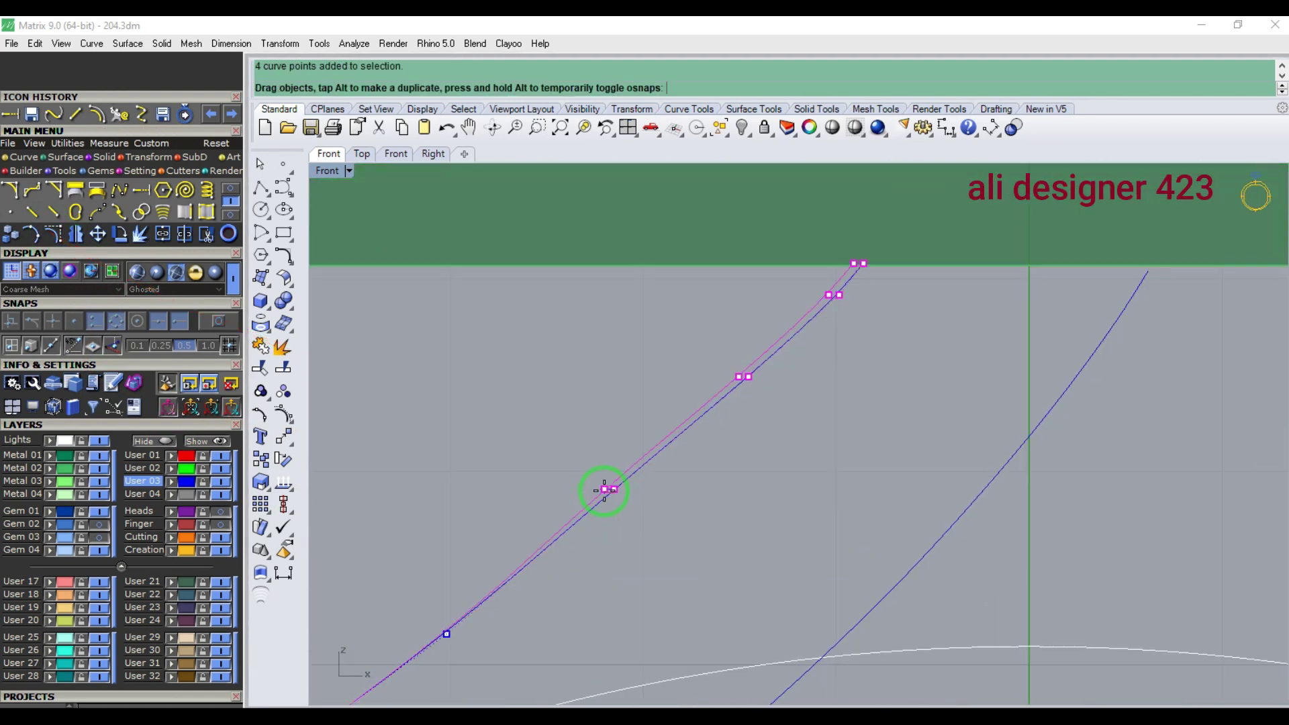
{"action": "left_click", "coordinate": [604, 490], "text": "ctrl"}
{"action": "left_click_drag", "start_coordinate": [738, 378], "coordinate": [723, 380]}
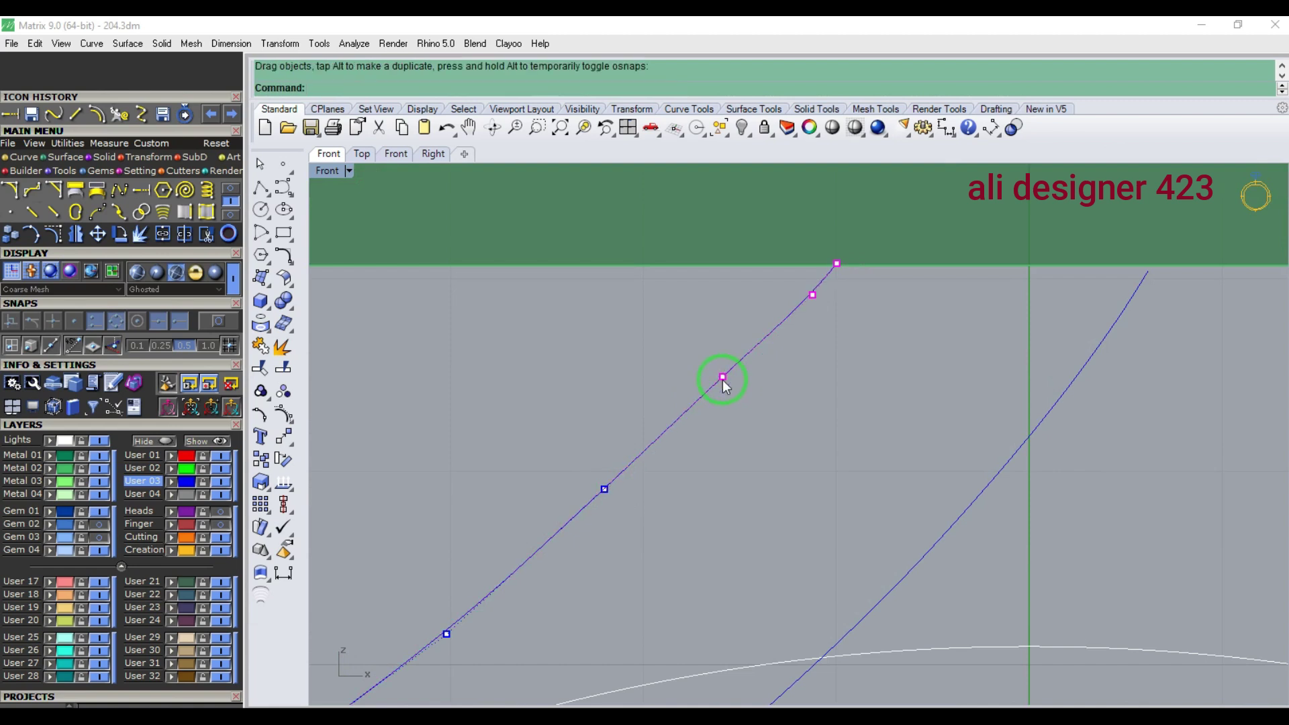
- Shift the outer curve's last two control points slightly further from the centre line and turn its points off
{"action": "left_click", "coordinate": [723, 380], "text": "ctrl"}
{"action": "scroll", "coordinate": [803, 300], "scroll_direction": "up", "scroll_amount": 2}
{"action": "left_click_drag", "start_coordinate": [809, 295], "coordinate": [801, 295]}
{"action": "scroll", "coordinate": [748, 364], "scroll_direction": "down", "scroll_amount": 8}
{"action": "key", "text": "Escape"}
{"action": "scroll", "coordinate": [837, 380], "scroll_direction": "down", "scroll_amount": 1}
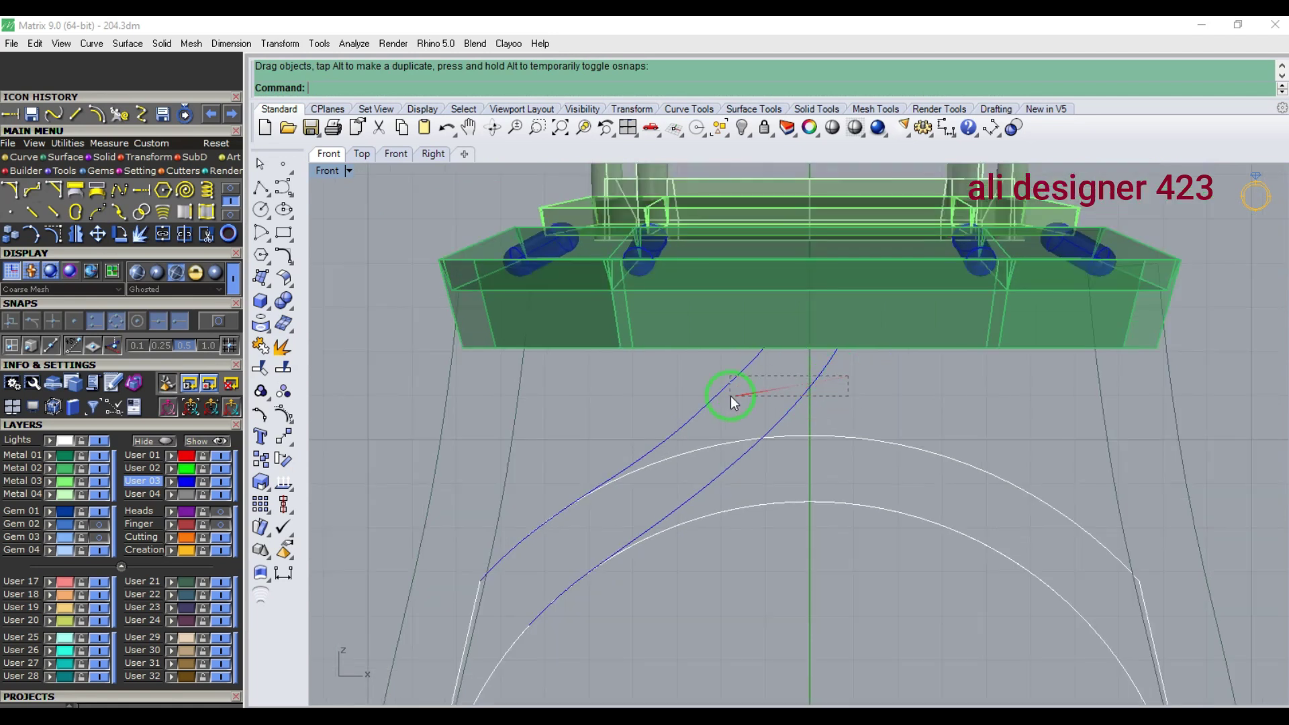
- Hide the Lights layer and show the Finger layer's circle as a guide for the support curves
{"action": "left_click_drag", "start_coordinate": [730, 396], "coordinate": [731, 396]}
{"action": "right_click_drag", "start_coordinate": [570, 536], "coordinate": [659, 424]}
{"action": "scroll", "coordinate": [658, 427], "scroll_direction": "down", "scroll_amount": 2}
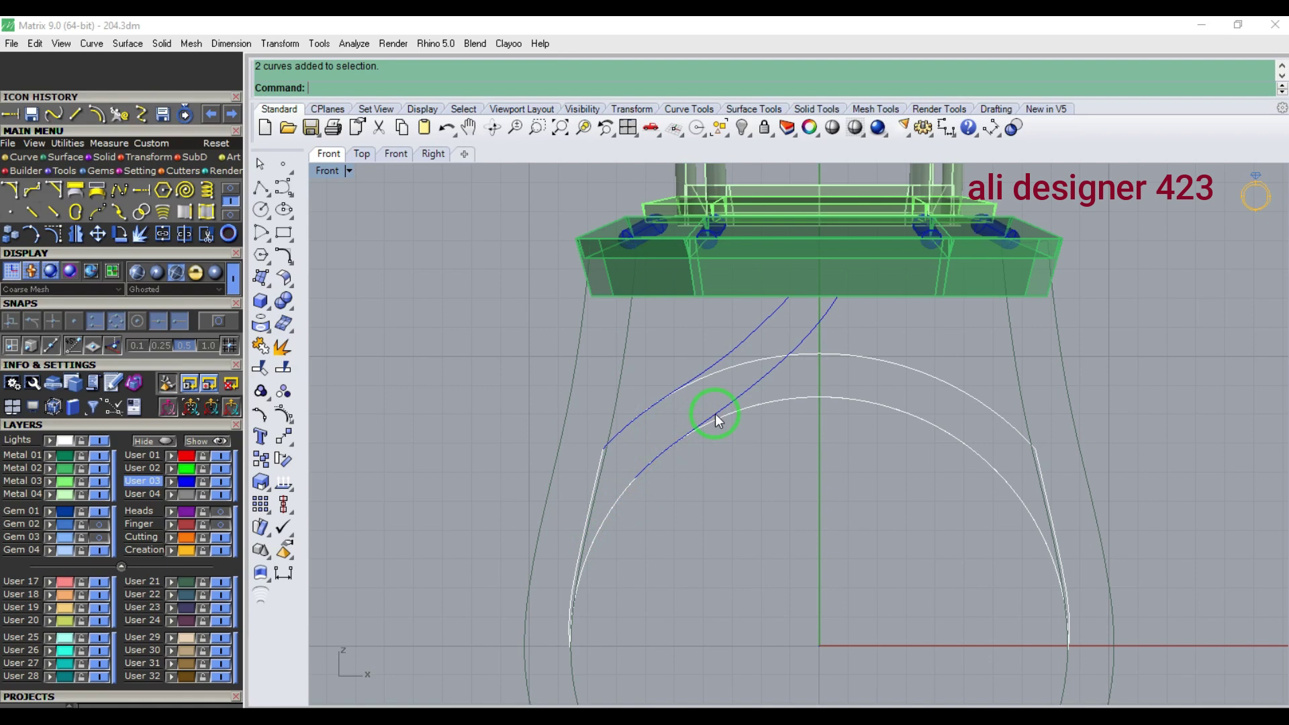
{"action": "left_click", "coordinate": [100, 441]}
{"action": "left_click", "coordinate": [220, 526]}
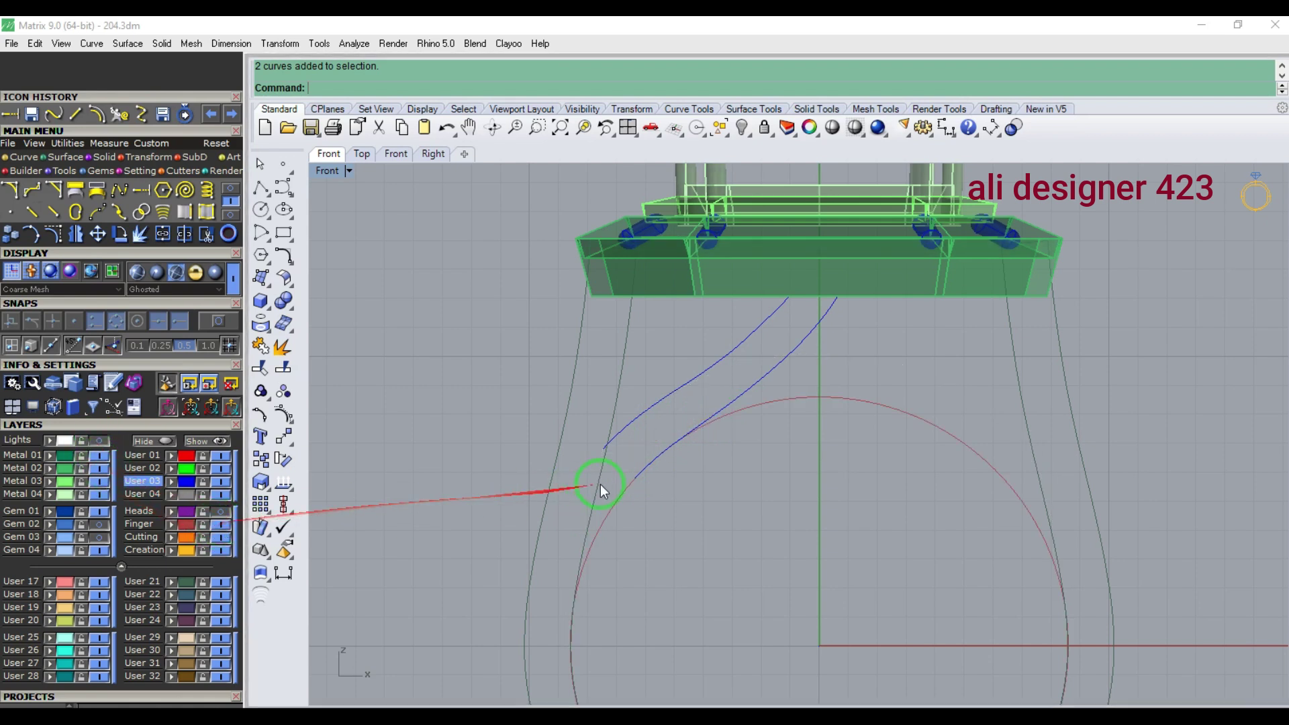
- Extend the inner support curve's lower end by a short arc alongside the finger circle
{"action": "scroll", "coordinate": [702, 428], "scroll_direction": "up", "scroll_amount": 2}
{"action": "left_click", "coordinate": [715, 407]}
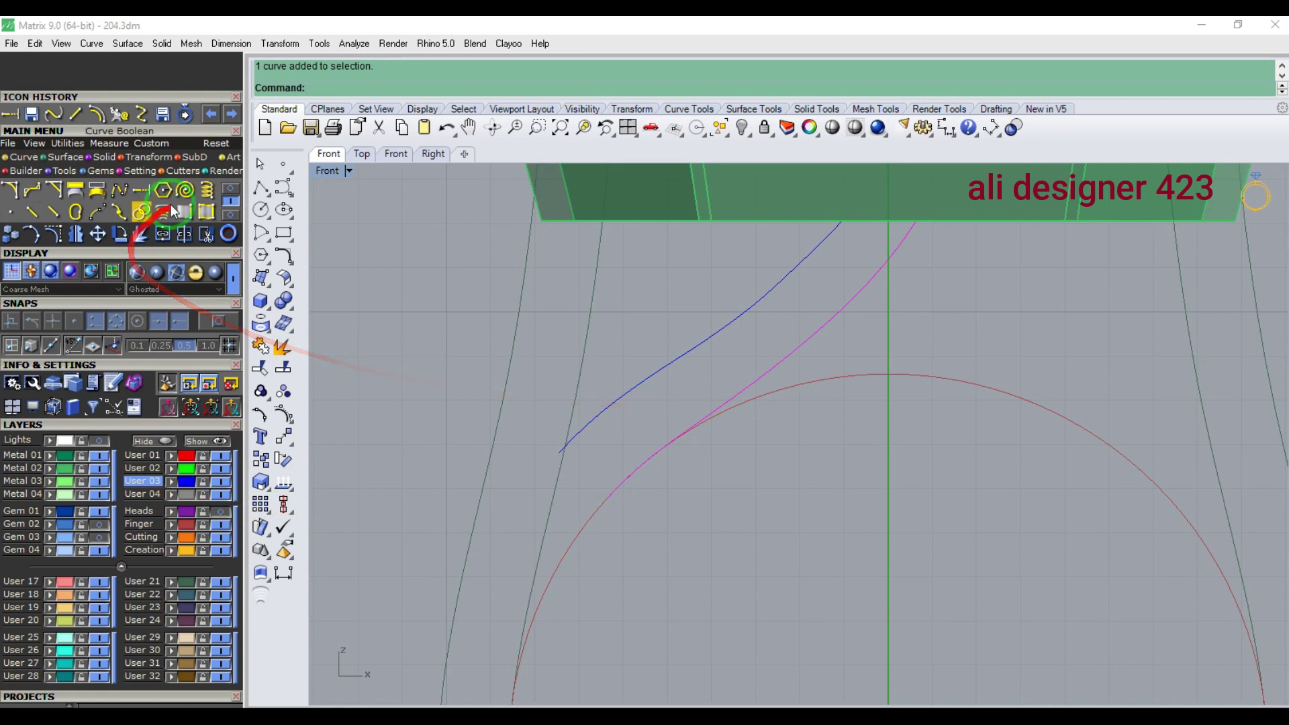
{"action": "left_click", "coordinate": [10, 116]}
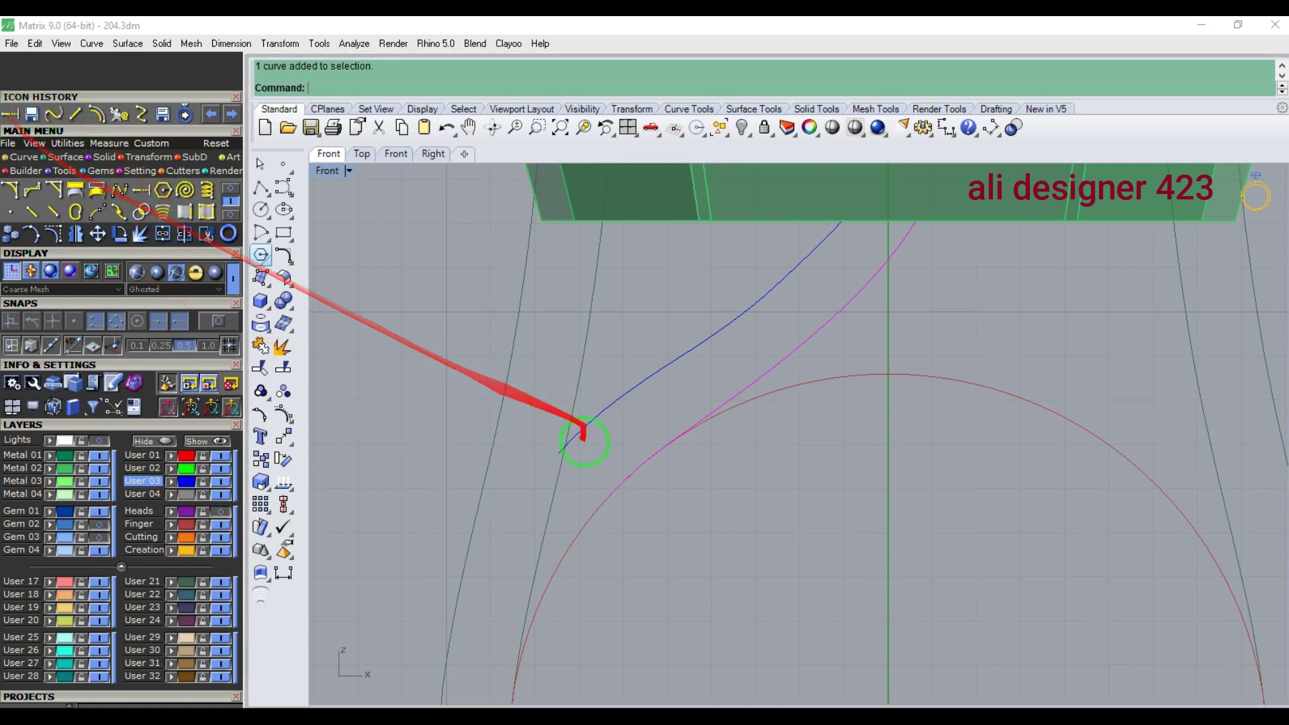
{"action": "scroll", "coordinate": [591, 507], "scroll_direction": "up", "scroll_amount": 5}
{"action": "scroll", "coordinate": [617, 500], "scroll_direction": "up", "scroll_amount": 8}
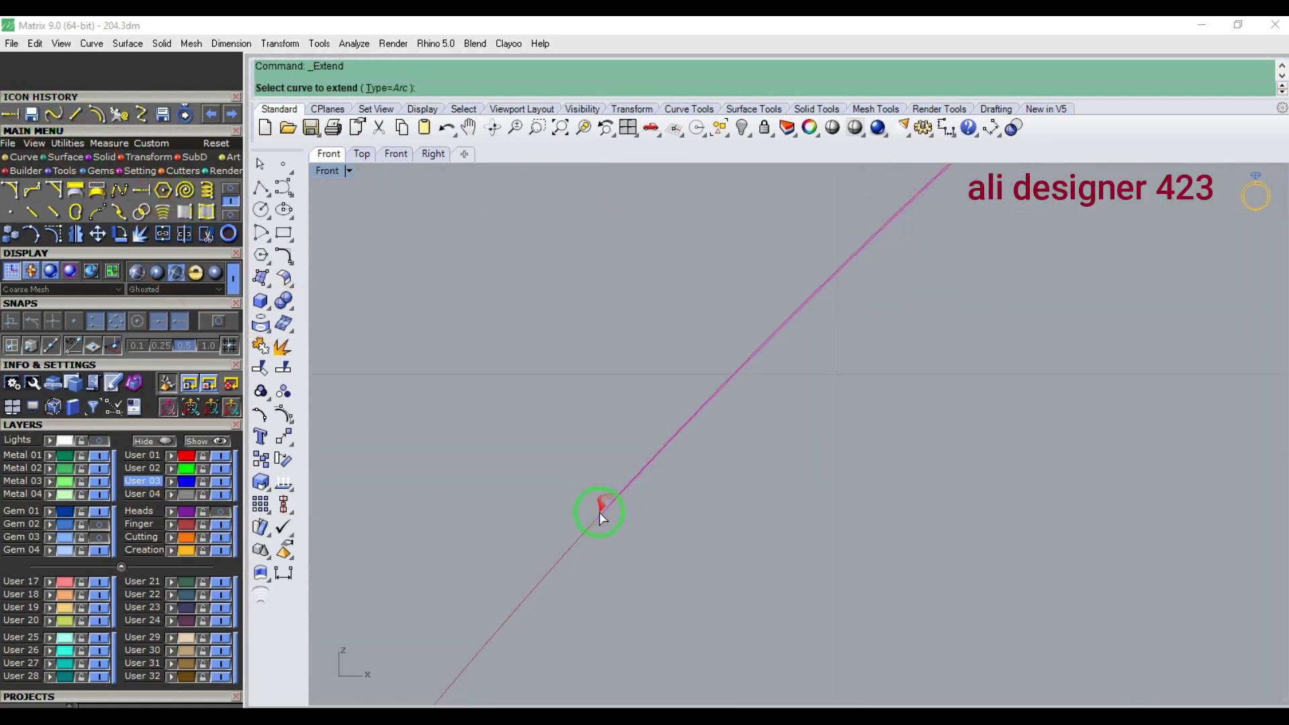
{"action": "left_click", "coordinate": [624, 497]}
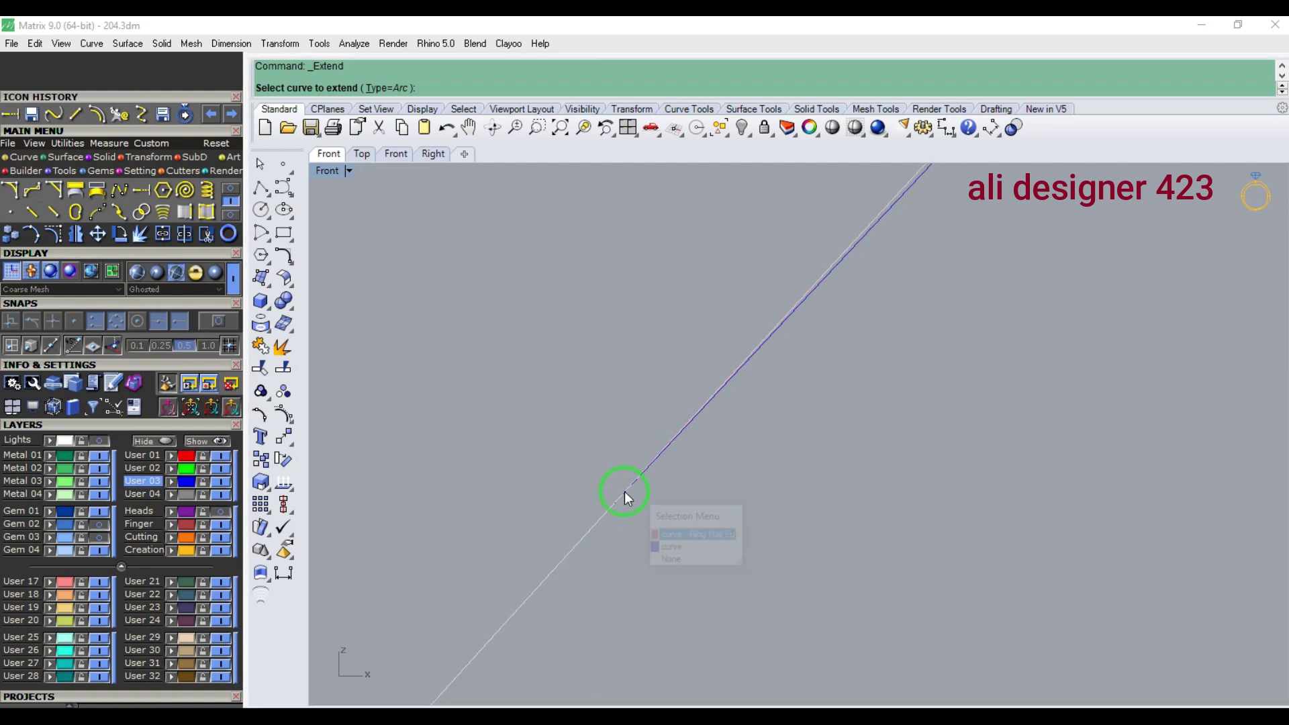
{"action": "left_click", "coordinate": [668, 546]}
{"action": "left_click", "coordinate": [615, 500]}
{"action": "scroll", "coordinate": [622, 465], "scroll_direction": "down", "scroll_amount": 10}
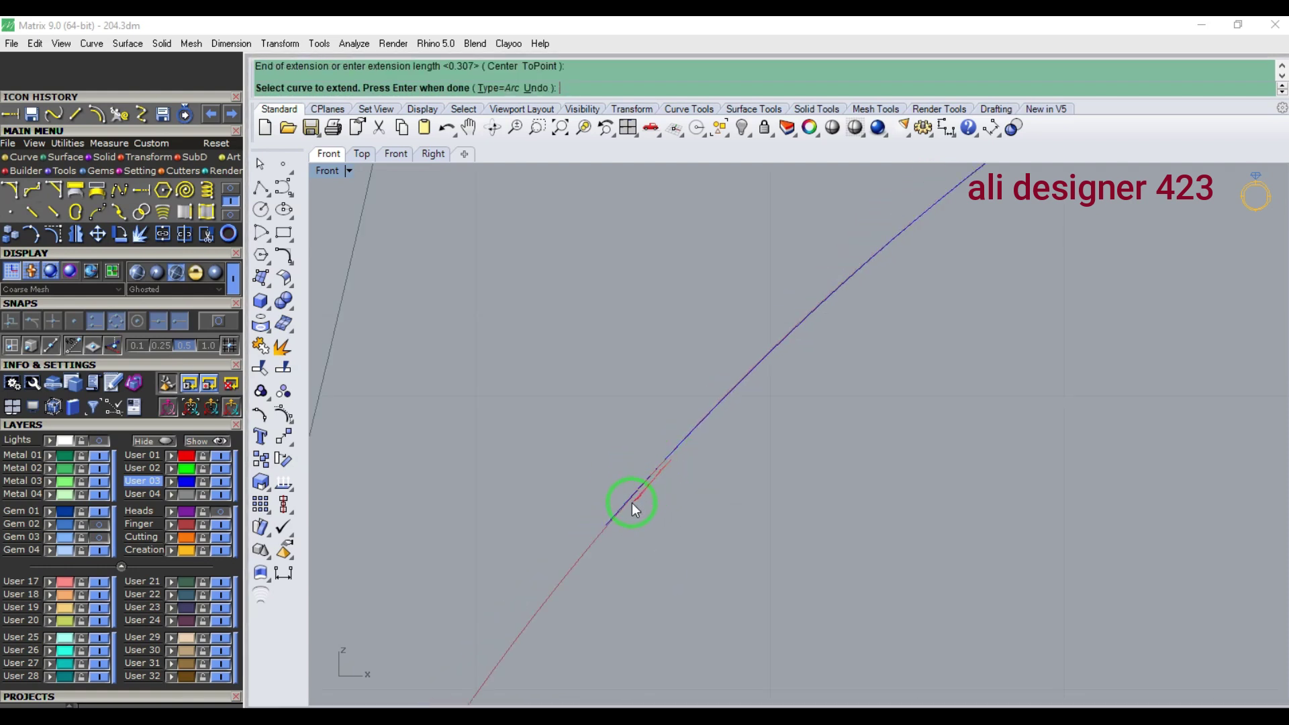
{"action": "key", "text": "Return"}
- Extend the inner support curve's lower end further down with a second arc to the shank's inner outline
{"action": "key", "text": "Return"}
{"action": "left_click", "coordinate": [612, 522]}
{"action": "scroll", "coordinate": [624, 470], "scroll_direction": "down", "scroll_amount": 5}
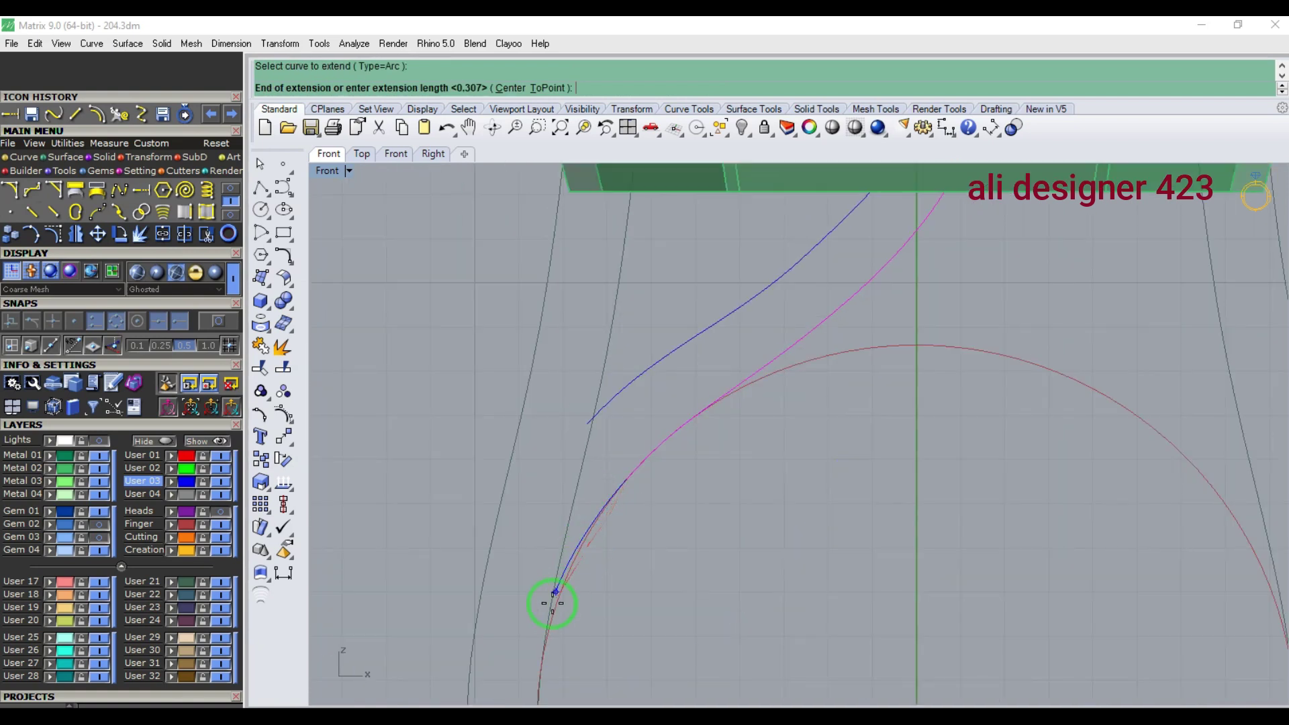
{"action": "left_click", "coordinate": [527, 646]}
{"action": "key", "text": "Return"}
- Rebuild the extended inner support curve with 9 points and degree 2, deleting the input
{"action": "left_click", "coordinate": [760, 369]}
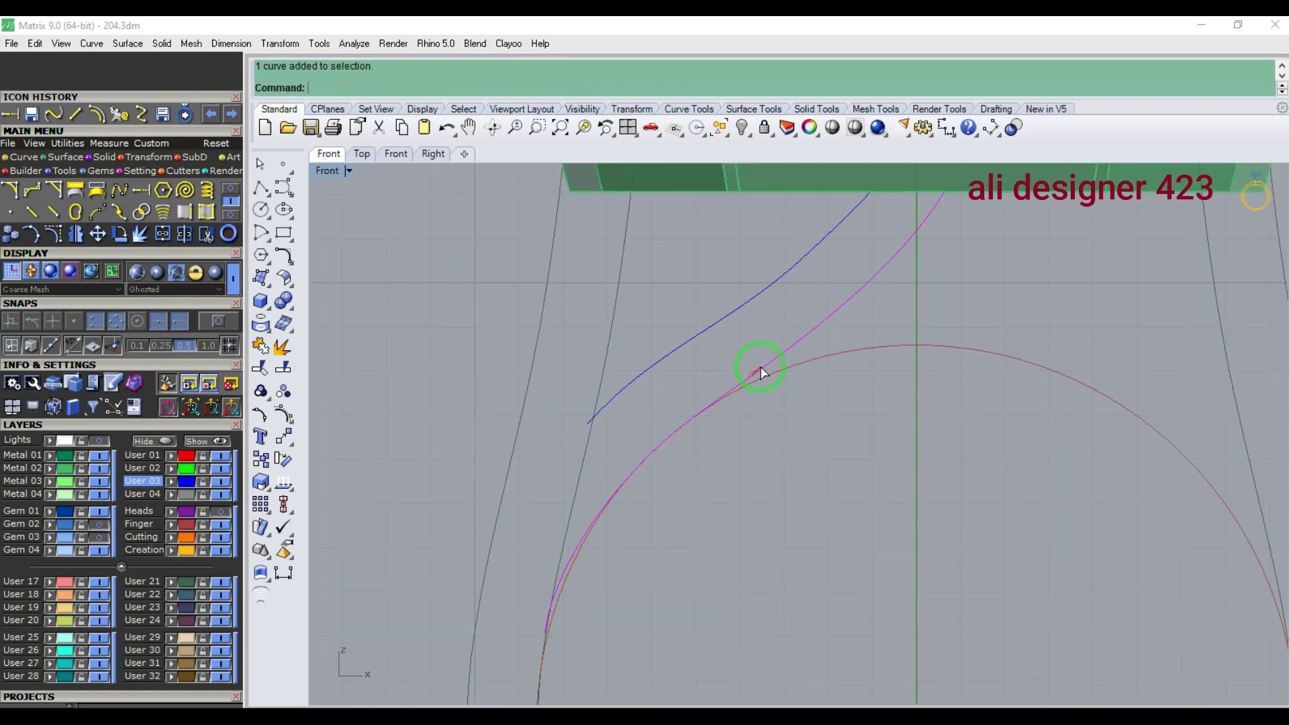
{"action": "left_click", "coordinate": [116, 117]}
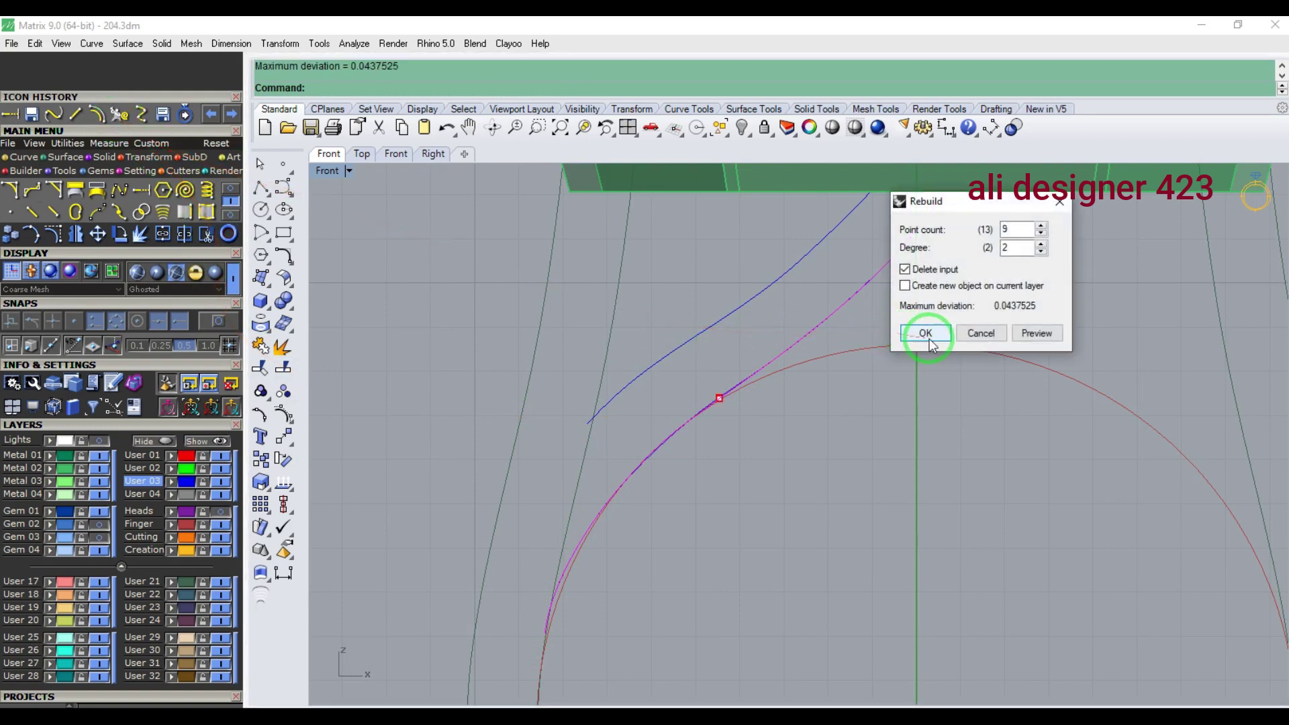
{"action": "left_click", "coordinate": [923, 339]}
- Turn on the inner curve's control points and move its lowest two points down so it follows the shank's inner outline
{"action": "left_click", "coordinate": [86, 274]}
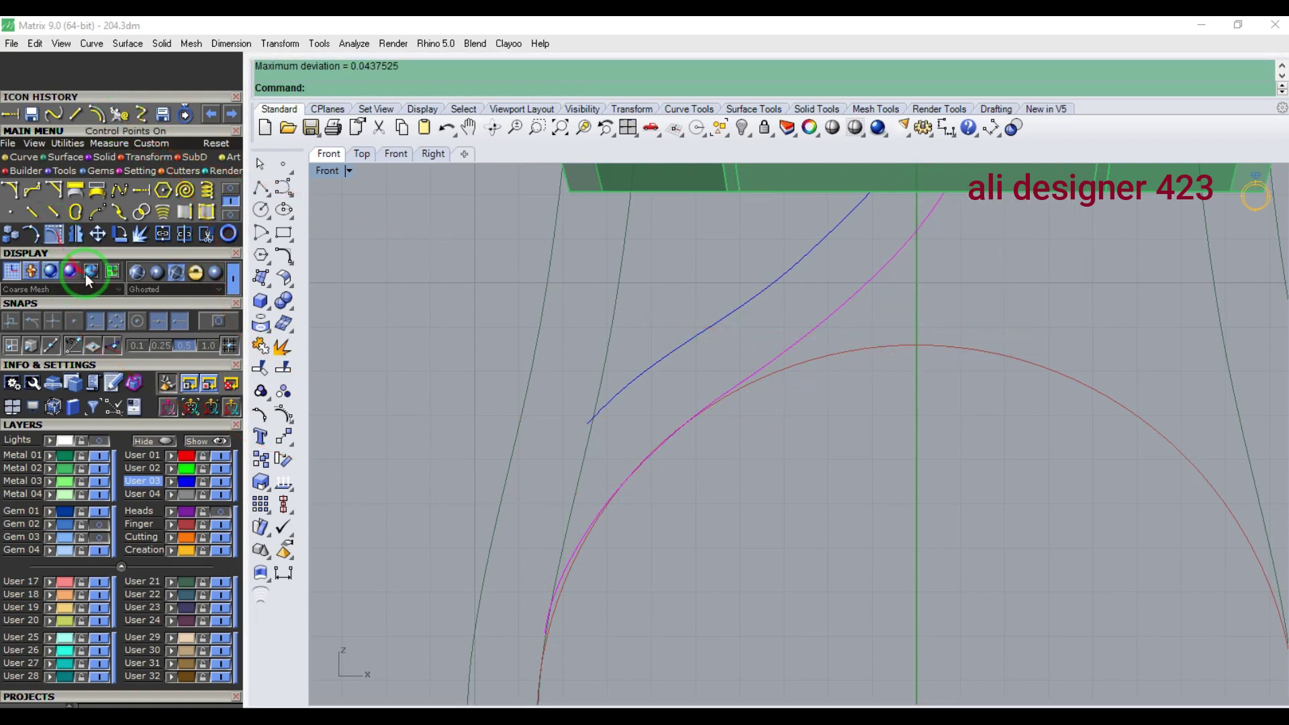
{"action": "scroll", "coordinate": [578, 498], "scroll_direction": "up", "scroll_amount": 5}
{"action": "left_click_drag", "start_coordinate": [595, 526], "coordinate": [563, 656]}
{"action": "left_click_drag", "start_coordinate": [605, 420], "coordinate": [603, 469]}
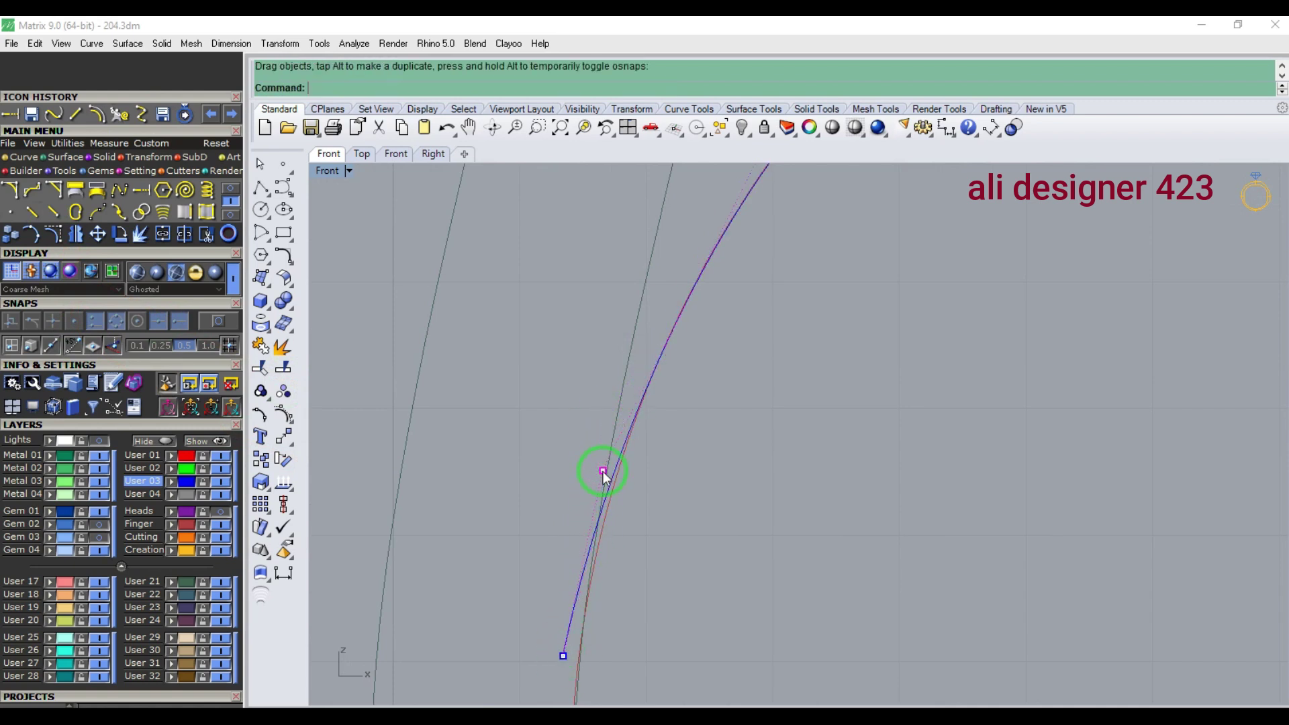
{"action": "right_click_drag", "start_coordinate": [561, 659], "coordinate": [567, 538]}
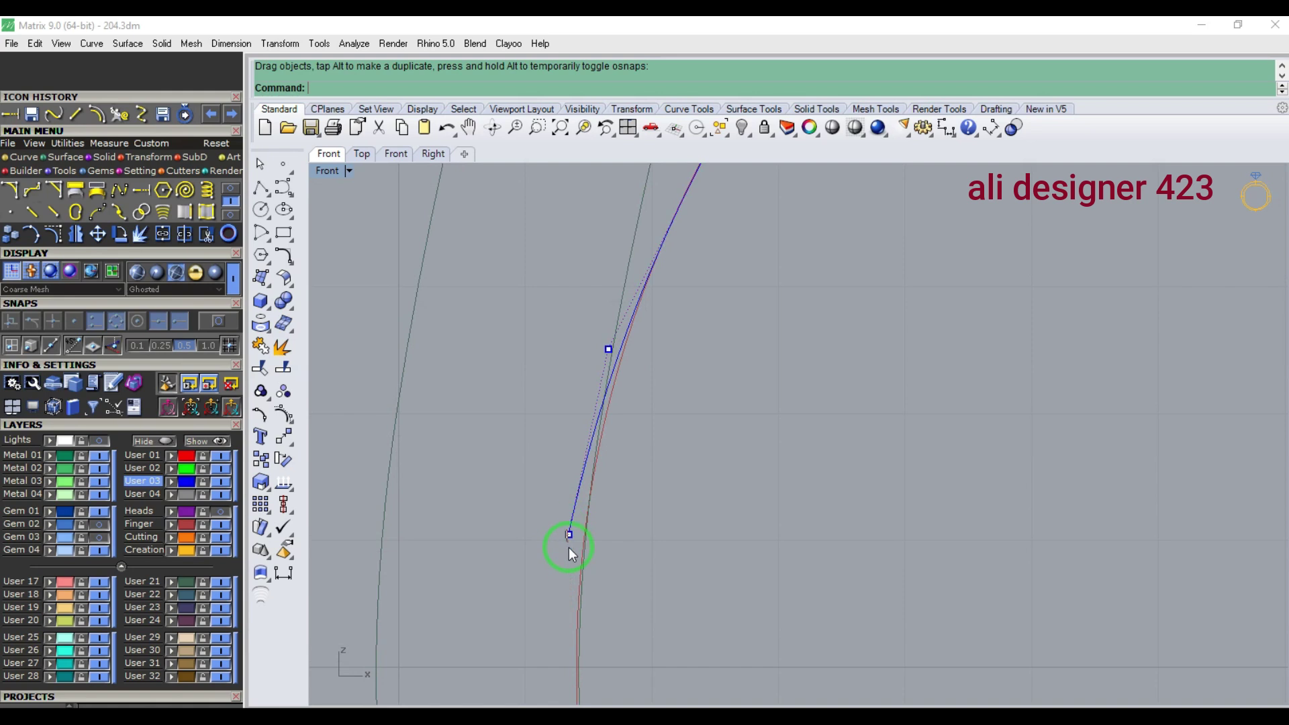
{"action": "left_click_drag", "start_coordinate": [573, 566], "coordinate": [574, 572]}
{"action": "scroll", "coordinate": [568, 562], "scroll_direction": "down", "scroll_amount": 8}
{"action": "scroll", "coordinate": [568, 555], "scroll_direction": "down", "scroll_amount": 3}
{"action": "key", "text": "Escape"}
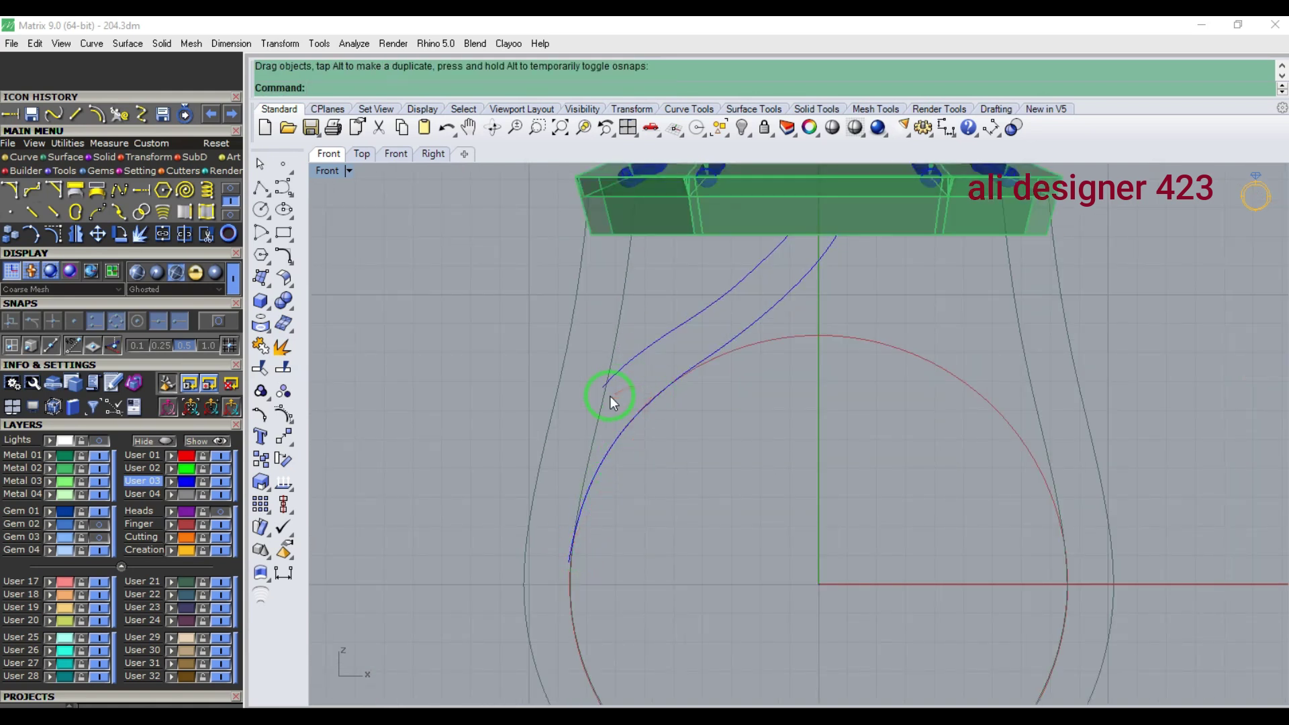
- Move the inner curve's lowest control point slightly down and outward so its end crosses into the shank profile
{"action": "scroll", "coordinate": [569, 561], "scroll_direction": "up", "scroll_amount": 4}
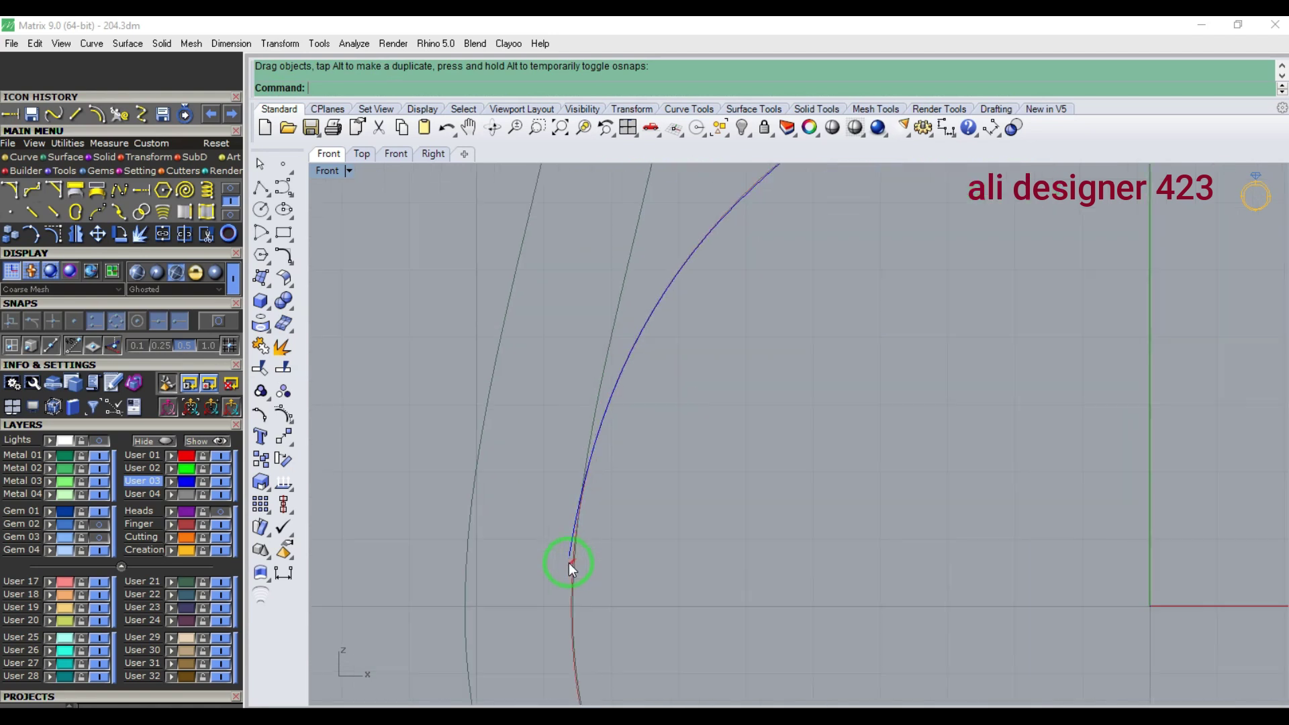
{"action": "left_click", "coordinate": [567, 554]}
{"action": "left_click", "coordinate": [112, 271]}
{"action": "scroll", "coordinate": [572, 563], "scroll_direction": "up", "scroll_amount": 2}
{"action": "left_click_drag", "start_coordinate": [568, 555], "coordinate": [551, 616]}
{"action": "scroll", "coordinate": [568, 572], "scroll_direction": "down", "scroll_amount": 6}
{"action": "scroll", "coordinate": [622, 327], "scroll_direction": "down", "scroll_amount": 2}
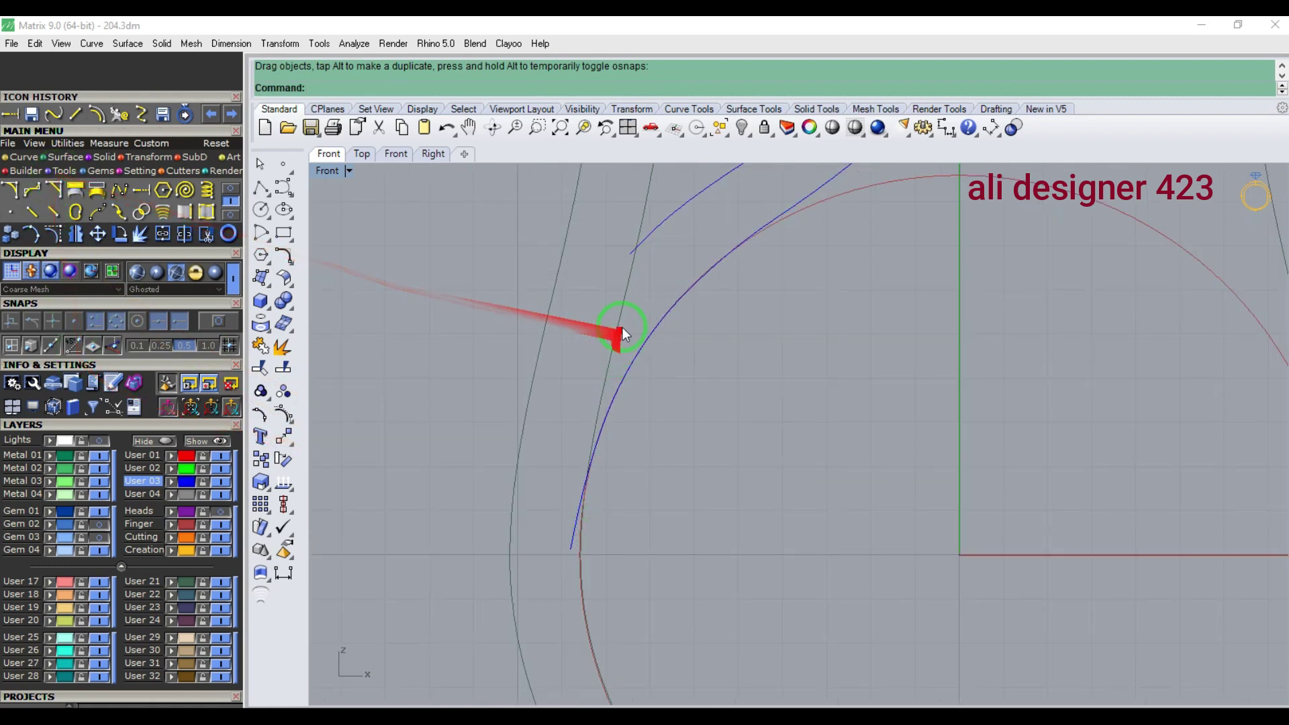
- Offset the closed shank outline by 0.1 toward the inside of the shank profile
{"action": "left_click", "coordinate": [530, 303]}
{"action": "left_click", "coordinate": [169, 213]}
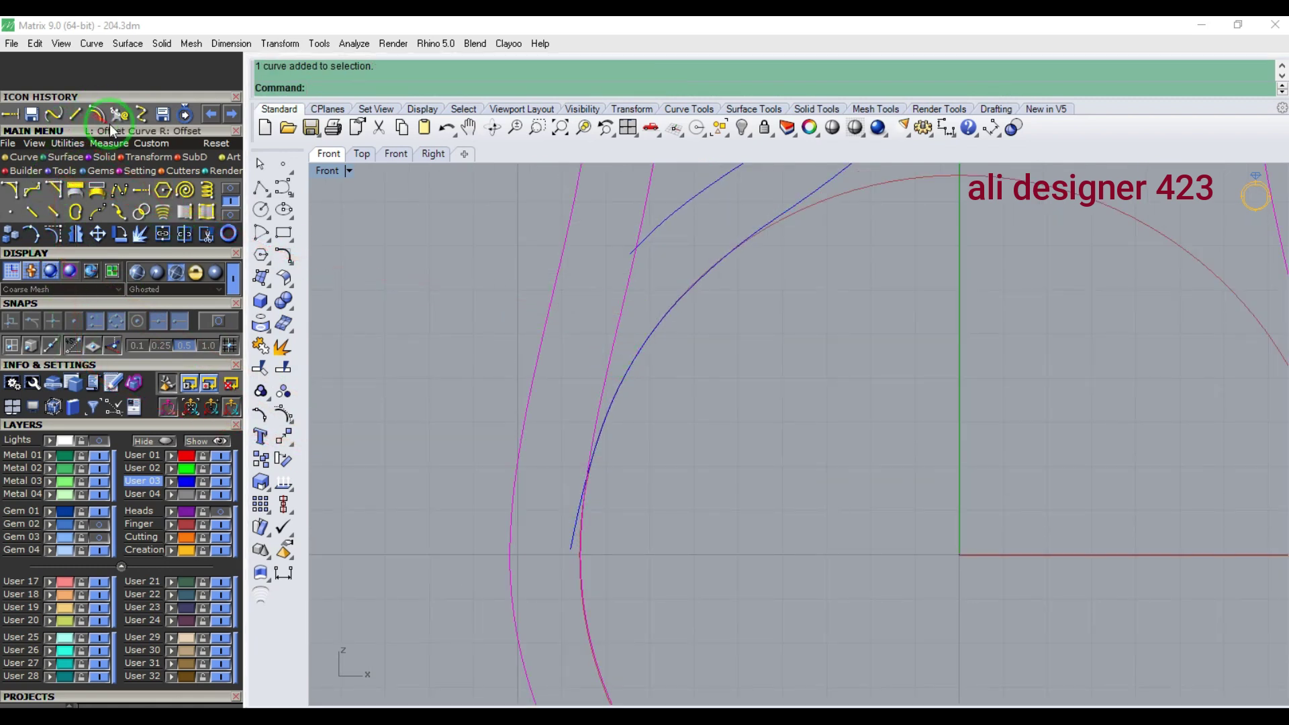
{"action": "type", "text": ".1"}
{"action": "key", "text": "Return"}
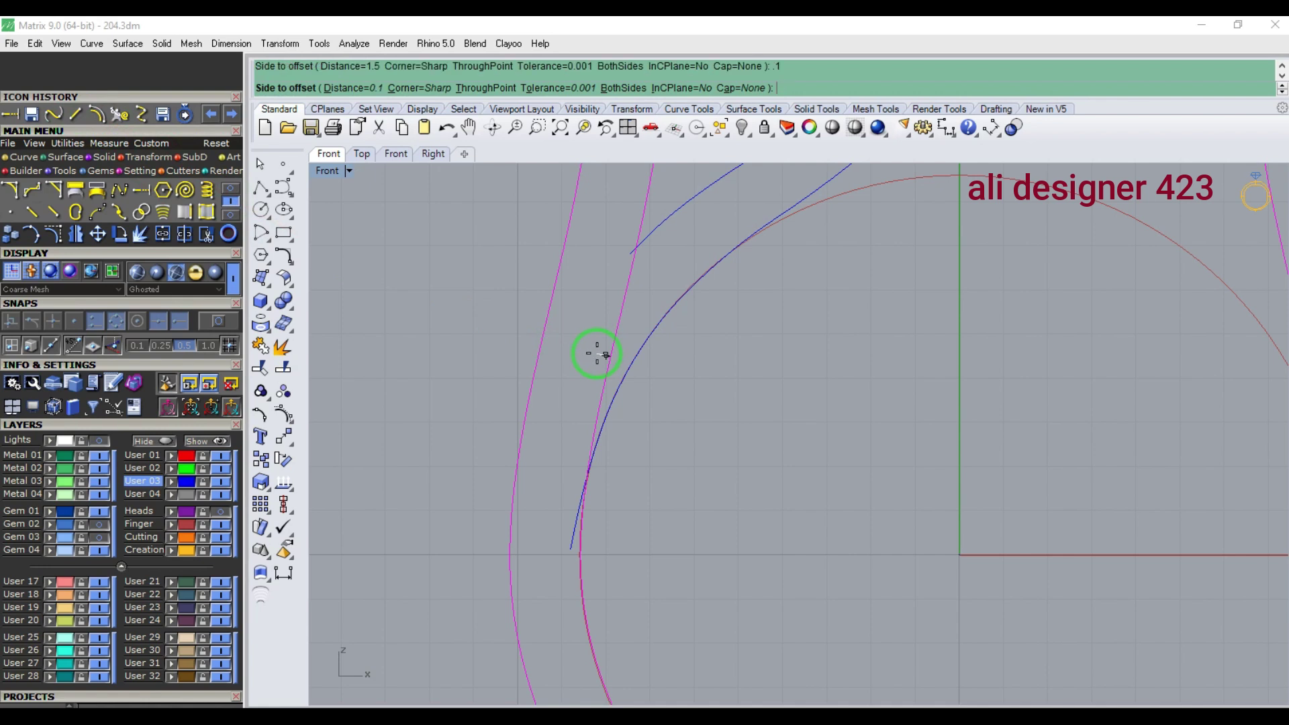
{"action": "left_click", "coordinate": [597, 353]}
{"action": "scroll", "coordinate": [626, 252], "scroll_direction": "up", "scroll_amount": 5}
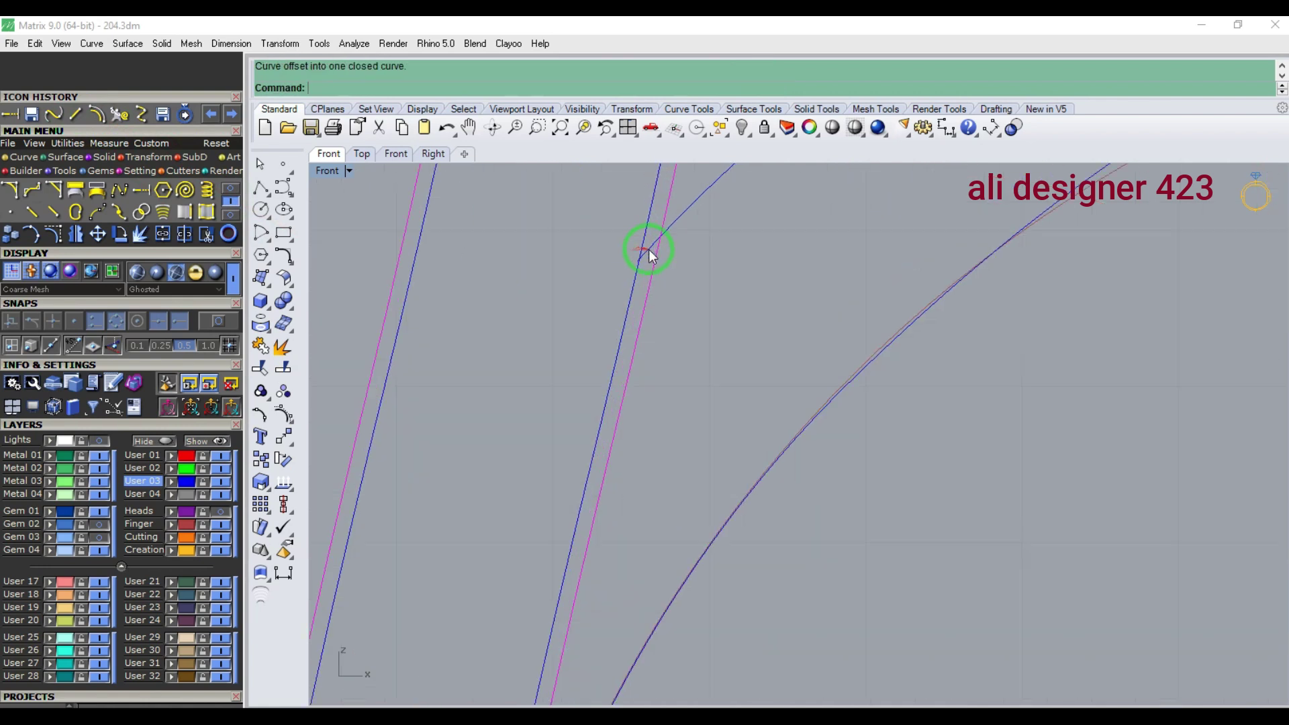
- Turn on the outer support curve's control points and pull its lower end point past the offset shank outline
{"action": "right_click", "coordinate": [654, 250]}
{"action": "scroll", "coordinate": [647, 254], "scroll_direction": "up", "scroll_amount": 4}
{"action": "key", "text": "Escape"}
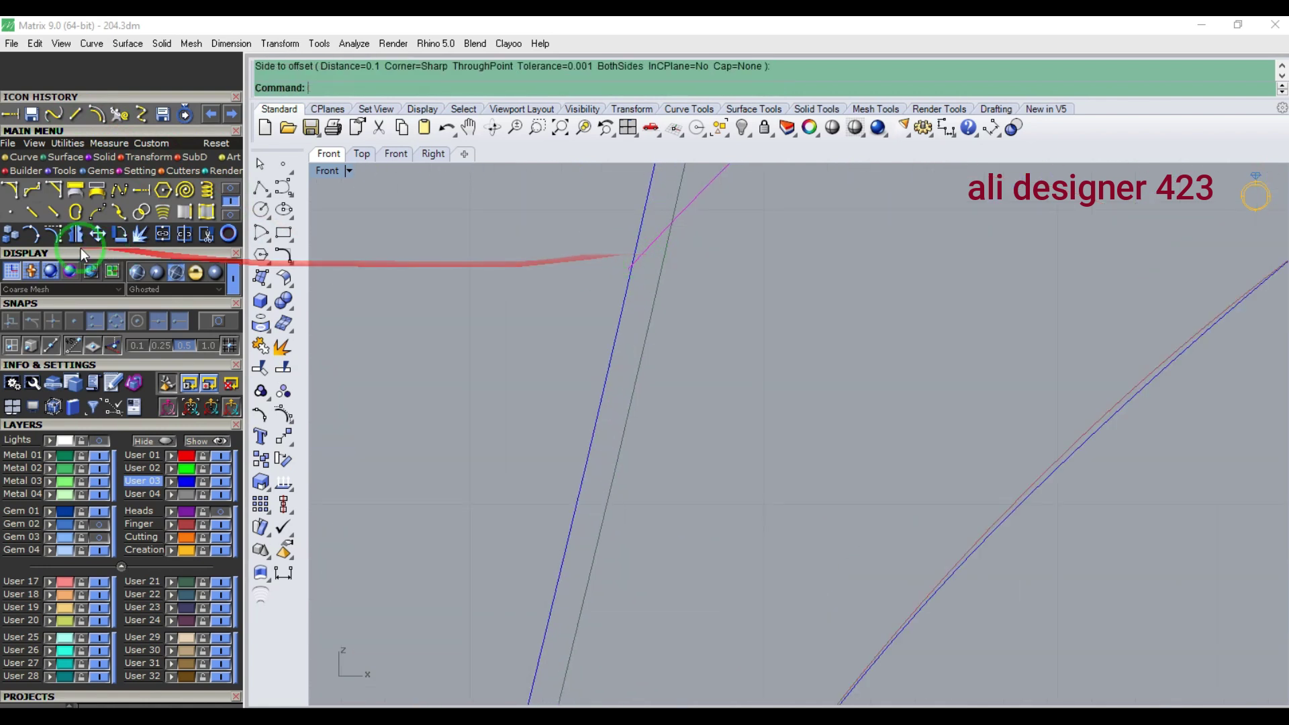
{"action": "left_click", "coordinate": [631, 265]}
{"action": "left_click_drag", "start_coordinate": [630, 266], "coordinate": [584, 320]}
{"action": "scroll", "coordinate": [683, 276], "scroll_direction": "down", "scroll_amount": 20}
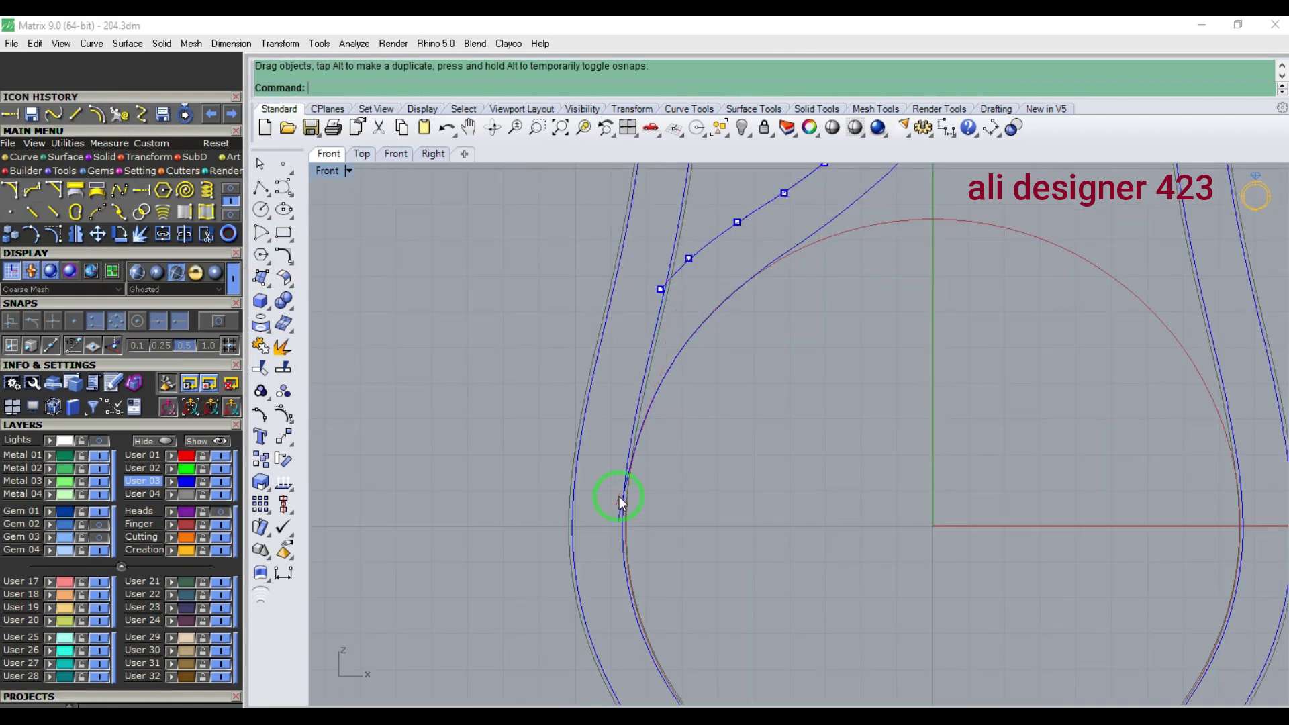
- Hide the User 21 and Finger layers to leave only the support curves and the offset shank outline
{"action": "scroll", "coordinate": [623, 482], "scroll_direction": "up", "scroll_amount": 10}
{"action": "left_click", "coordinate": [219, 581]}
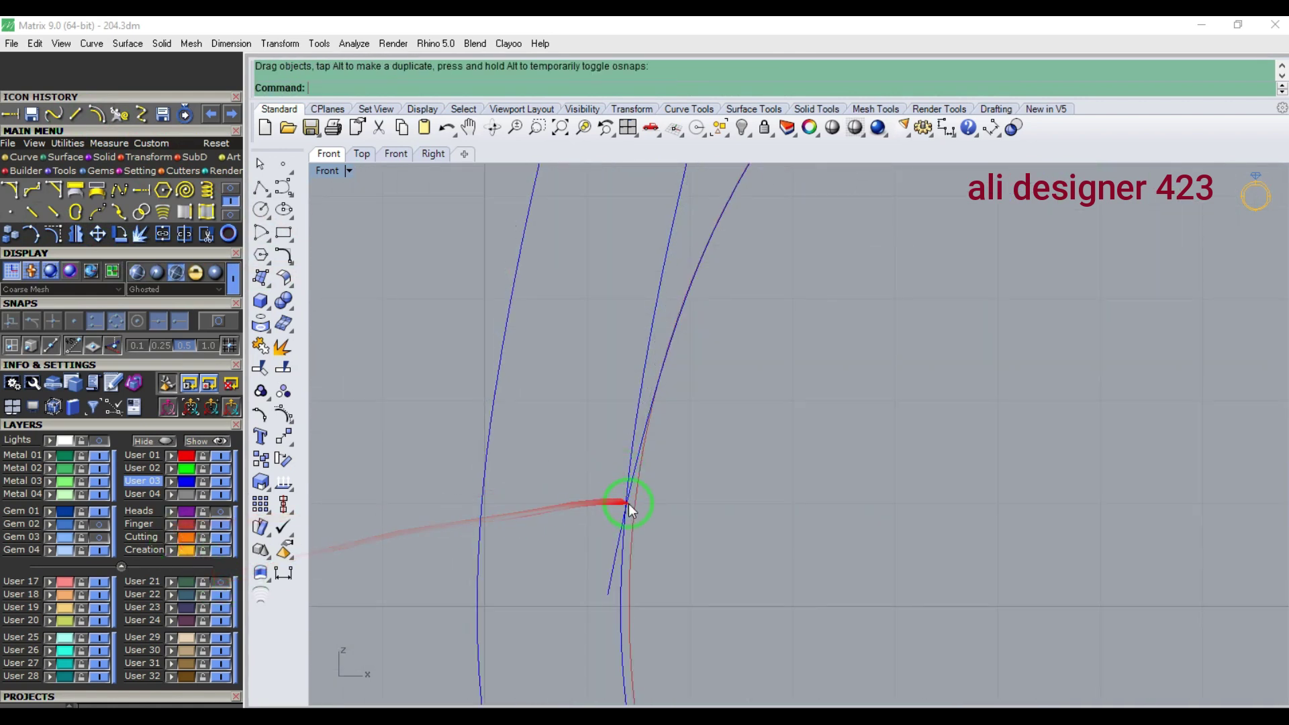
{"action": "left_click", "coordinate": [220, 523]}
{"action": "scroll", "coordinate": [641, 520], "scroll_direction": "down", "scroll_amount": 12}
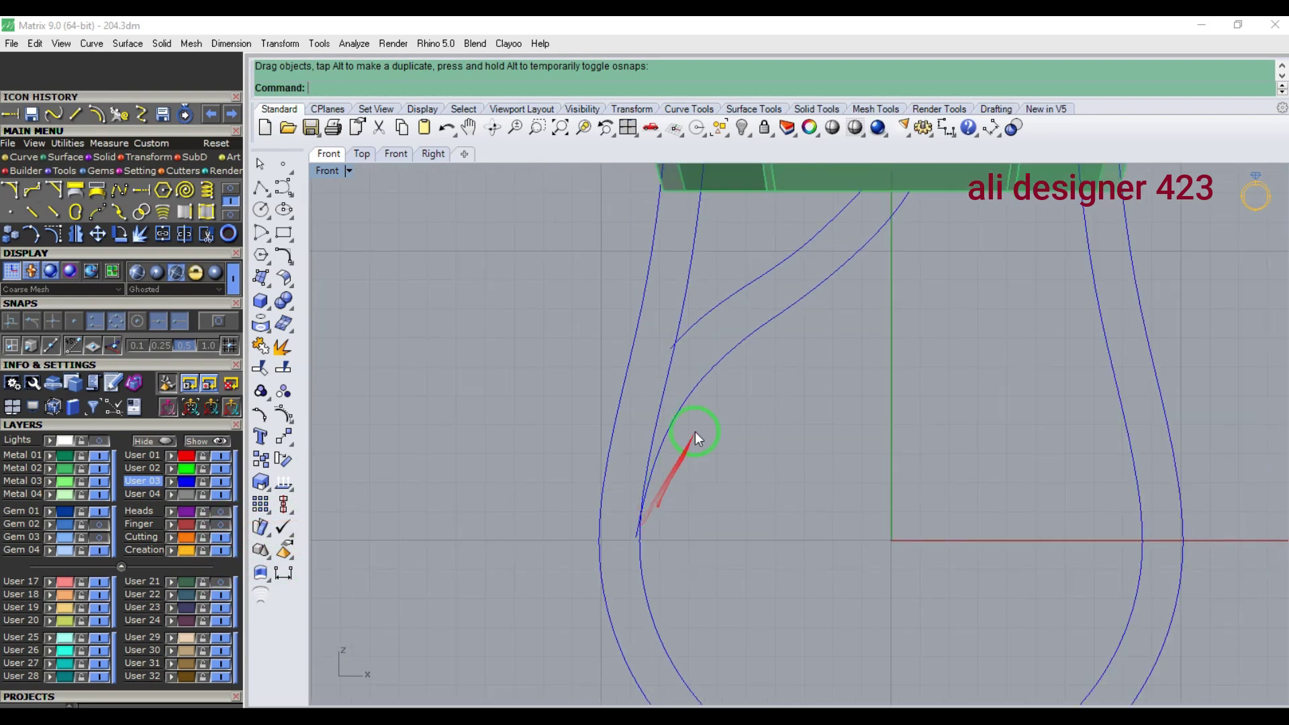
- Trim the support curves and the offset shank outline against each other, keeping only the support profile's boundary
{"action": "left_click_drag", "start_coordinate": [731, 322], "coordinate": [648, 416]}
{"action": "left_click", "coordinate": [206, 234]}
{"action": "left_click", "coordinate": [670, 347]}
{"action": "left_click", "coordinate": [680, 312]}
{"action": "left_click", "coordinate": [638, 529]}
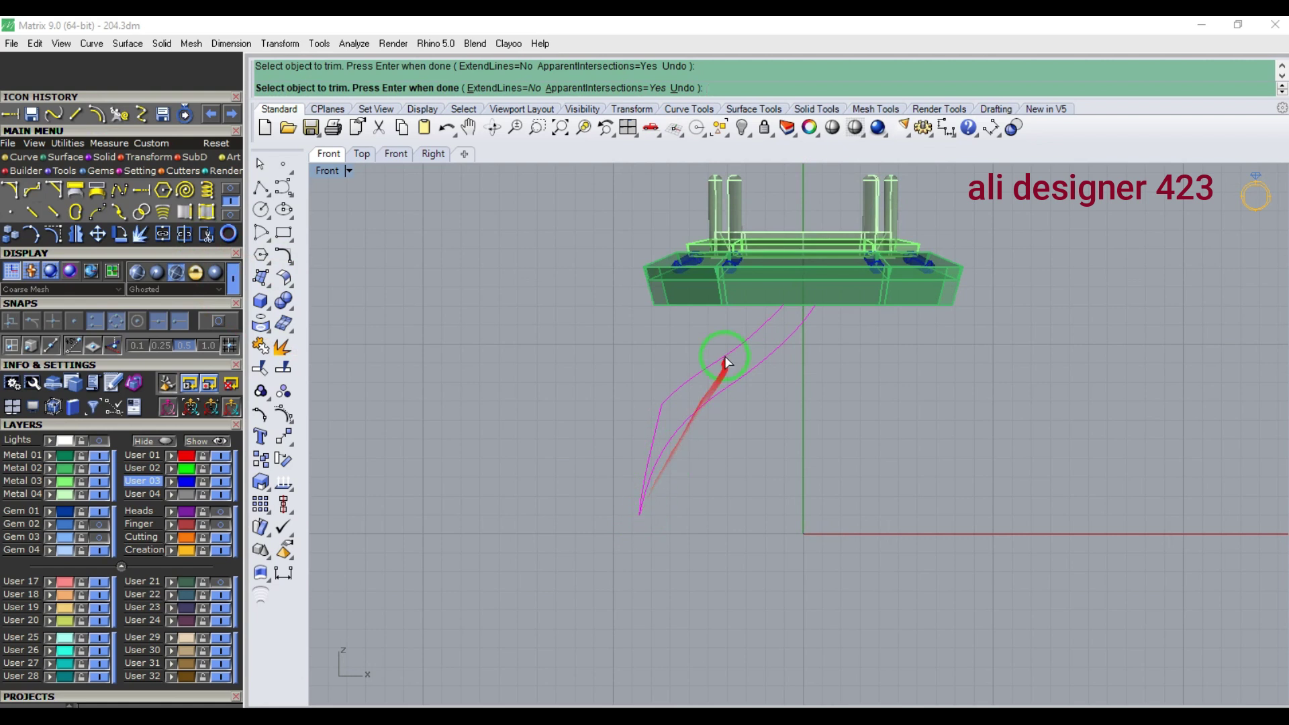
- Hide the Metal 02 layer and draw a line connecting the upper ends of the two support curves
{"action": "scroll", "coordinate": [777, 296], "scroll_direction": "up", "scroll_amount": 5}
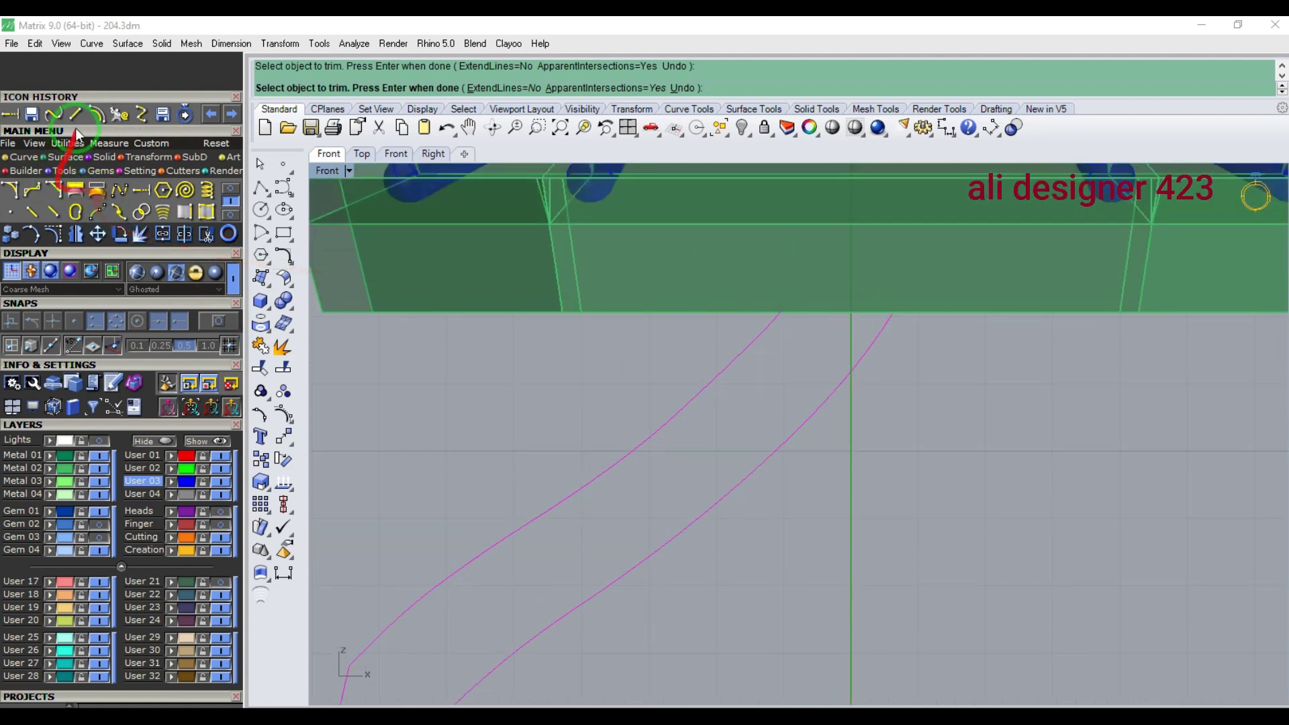
{"action": "left_click", "coordinate": [75, 114]}
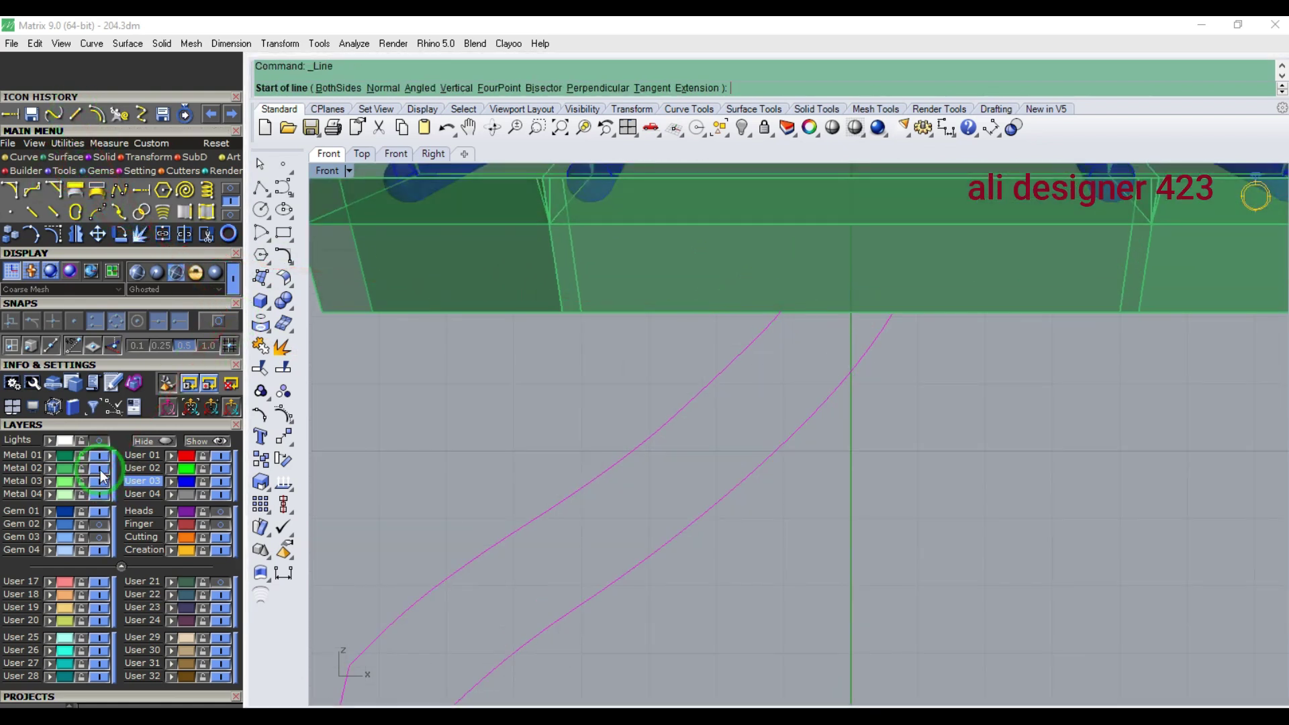
{"action": "left_click", "coordinate": [101, 470]}
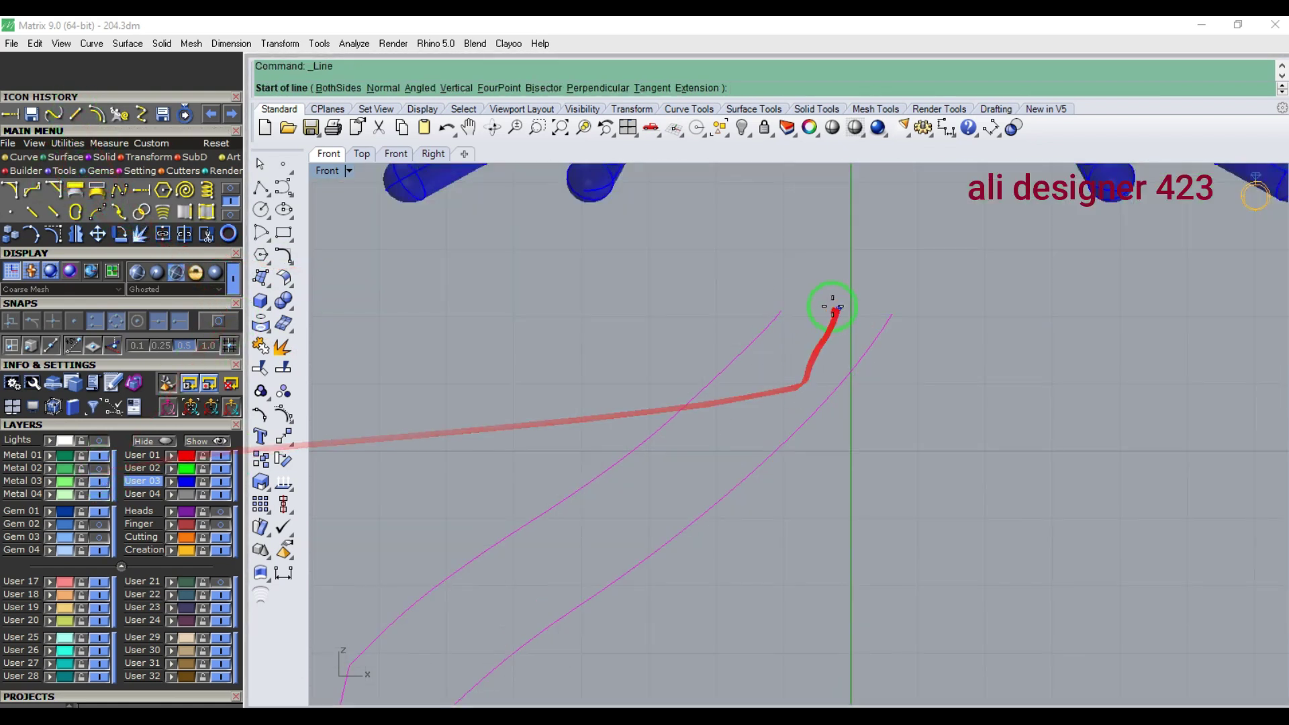
{"action": "left_click", "coordinate": [773, 306]}
{"action": "left_click", "coordinate": [890, 307]}
{"action": "scroll", "coordinate": [832, 341], "scroll_direction": "down", "scroll_amount": 4}
{"action": "left_click", "coordinate": [813, 372]}
{"action": "left_click_drag", "start_coordinate": [870, 334], "coordinate": [714, 454]}
{"action": "left_click_drag", "start_coordinate": [613, 455], "coordinate": [576, 557], "text": "shift"}
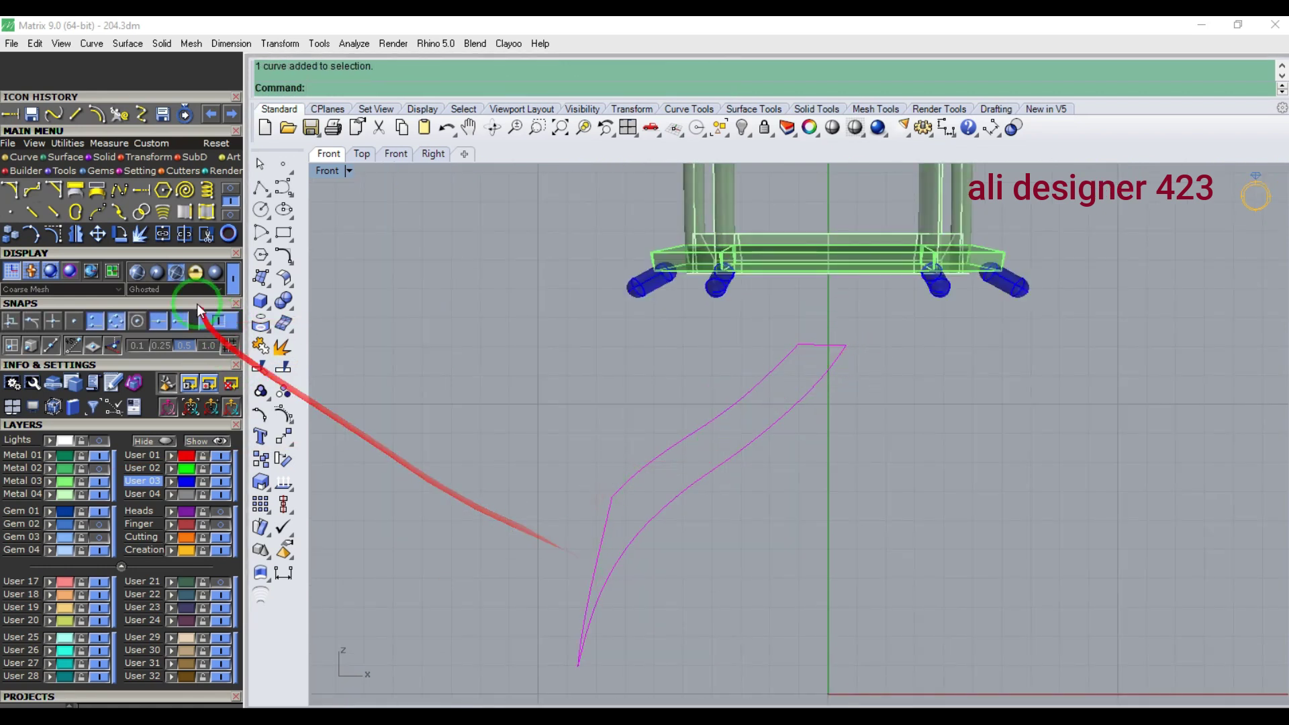
{"action": "left_click", "coordinate": [53, 160]}
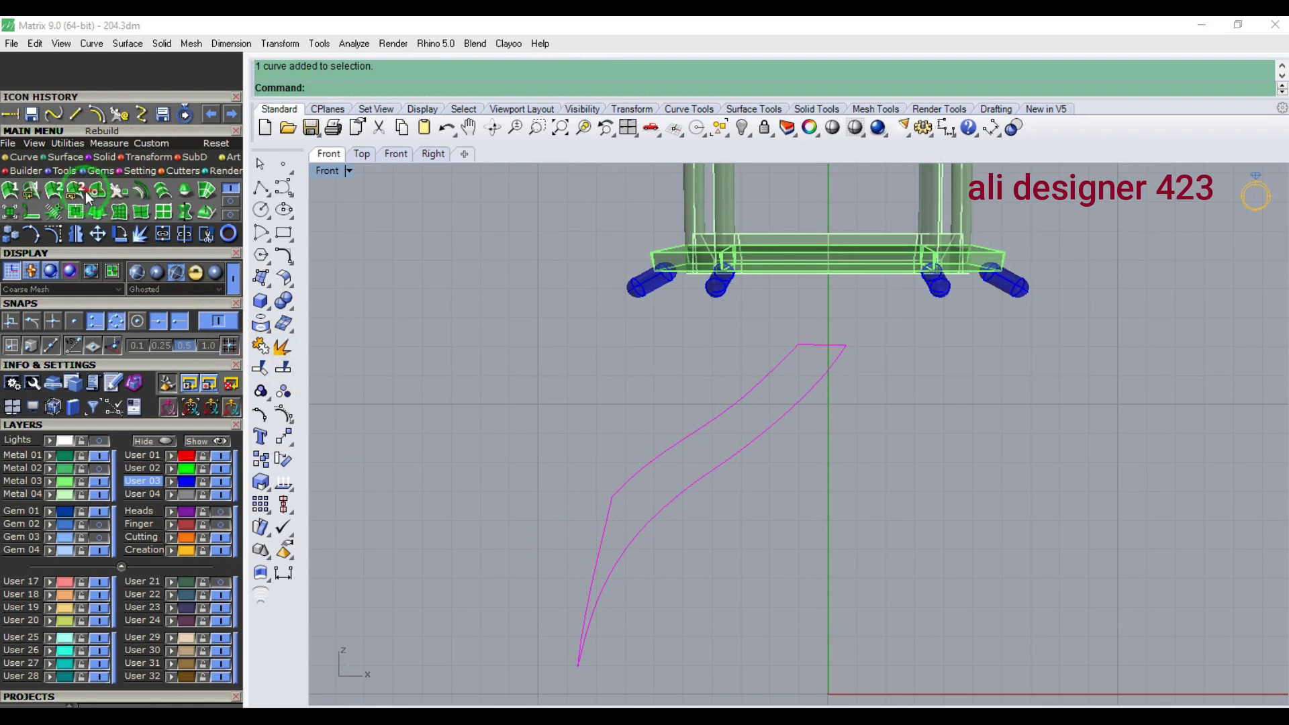
{"action": "left_click", "coordinate": [54, 192]}
{"action": "key", "text": "Escape"}
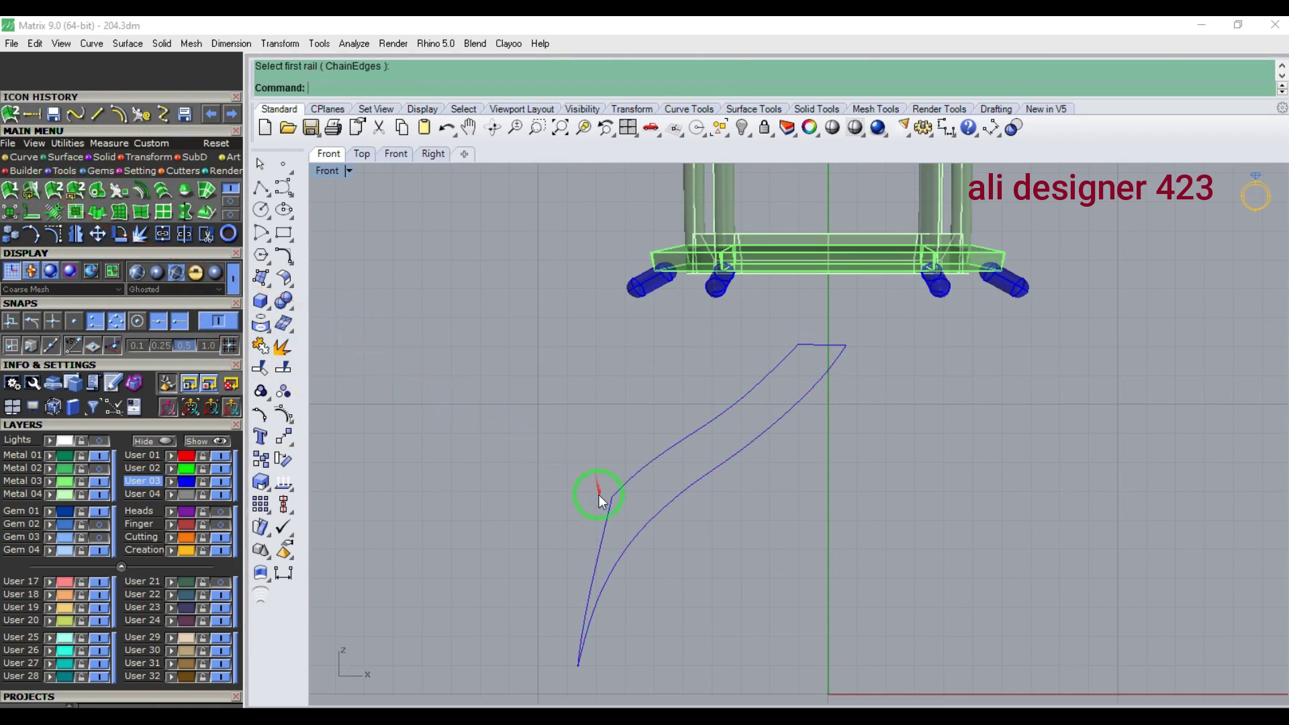
- Undo the closing line, the trims, the end point move and the extension of the inner support curve
{"action": "key", "text": "F1"}
{"action": "key", "text": "F4"}
{"action": "right_click_drag", "start_coordinate": [742, 588], "coordinate": [823, 567]}
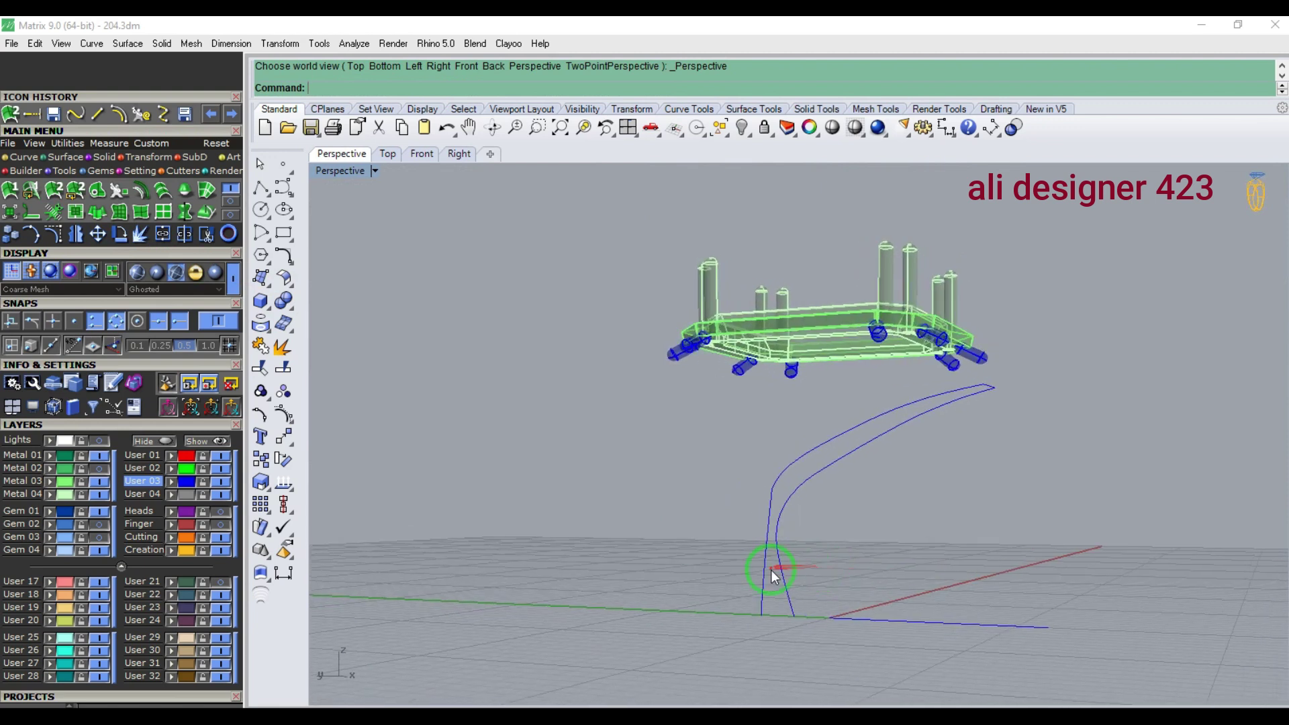
{"action": "scroll", "coordinate": [779, 567], "scroll_direction": "up", "scroll_amount": 3}
{"action": "key", "text": "ctrl+z"}
{"action": "key", "text": "ctrl+z"}
{"action": "key", "text": "ctrl+z"}
{"action": "key", "text": "ctrl+z"}
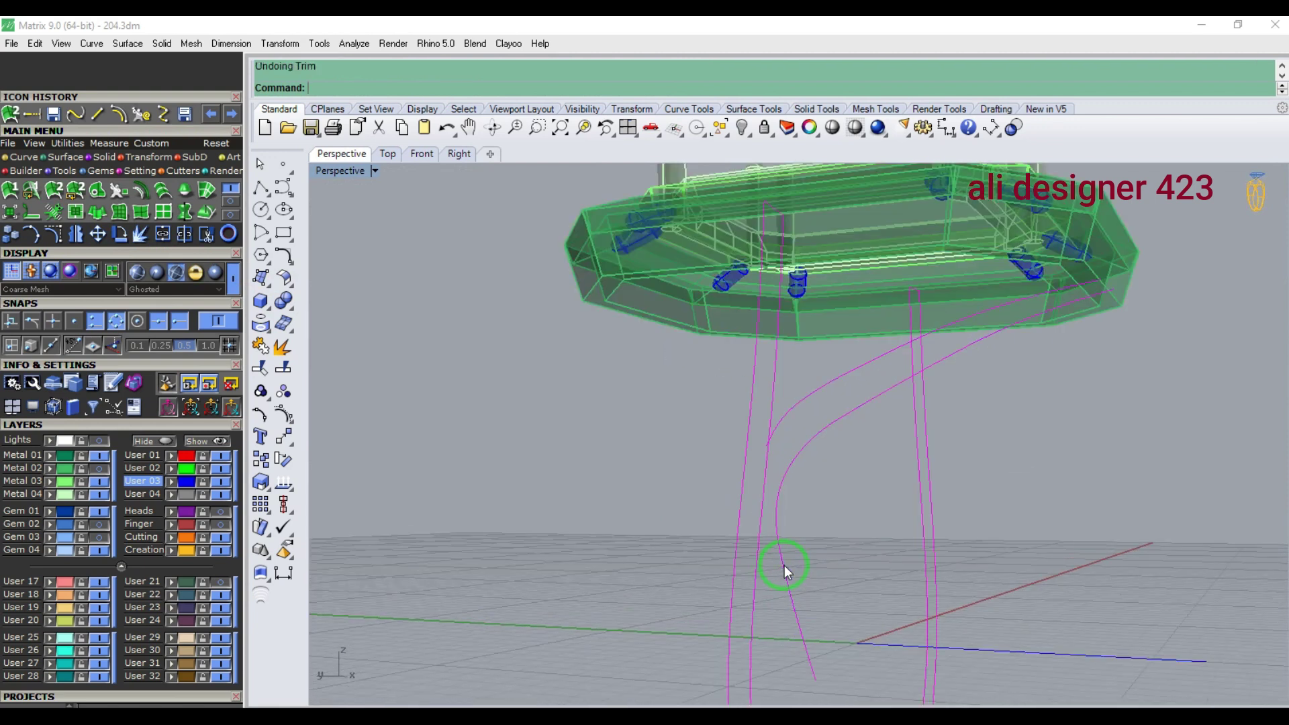
{"action": "key", "text": "ctrl+z"}
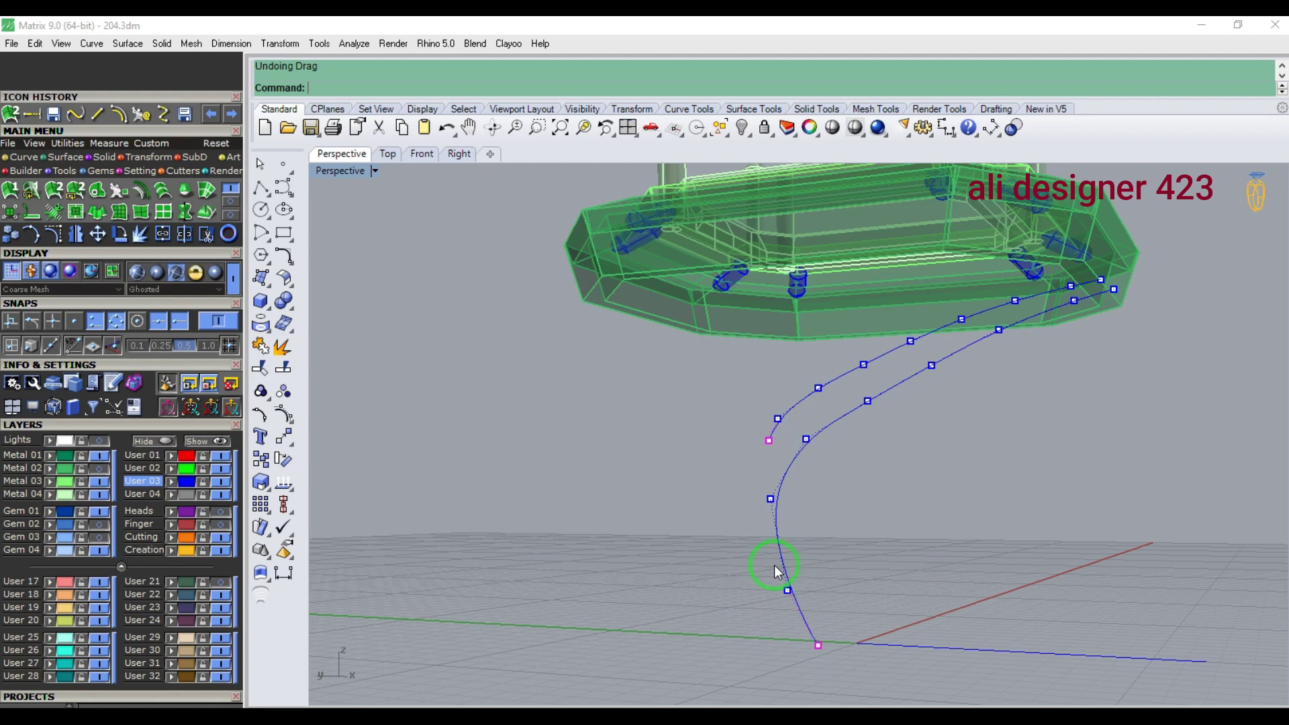
{"action": "key", "text": "ctrl+z"}
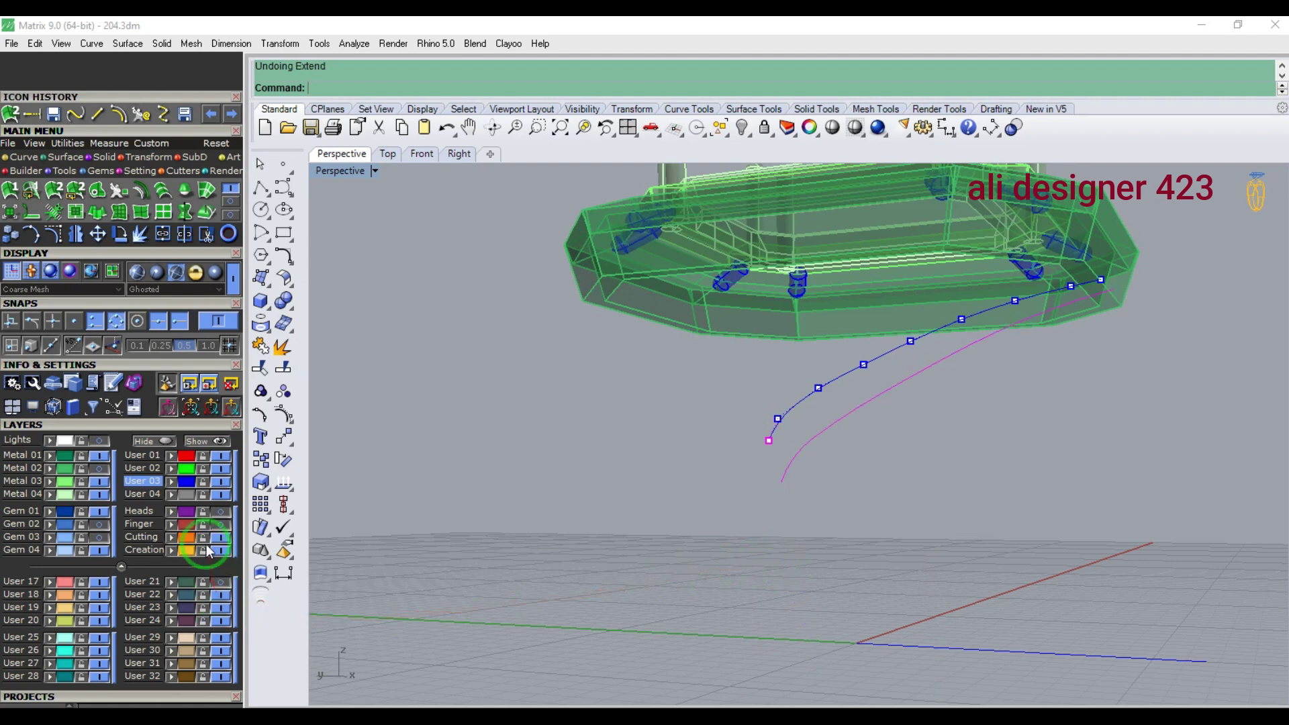
- Show the Finger and User 21 layers in the front view
{"action": "left_click", "coordinate": [218, 526]}
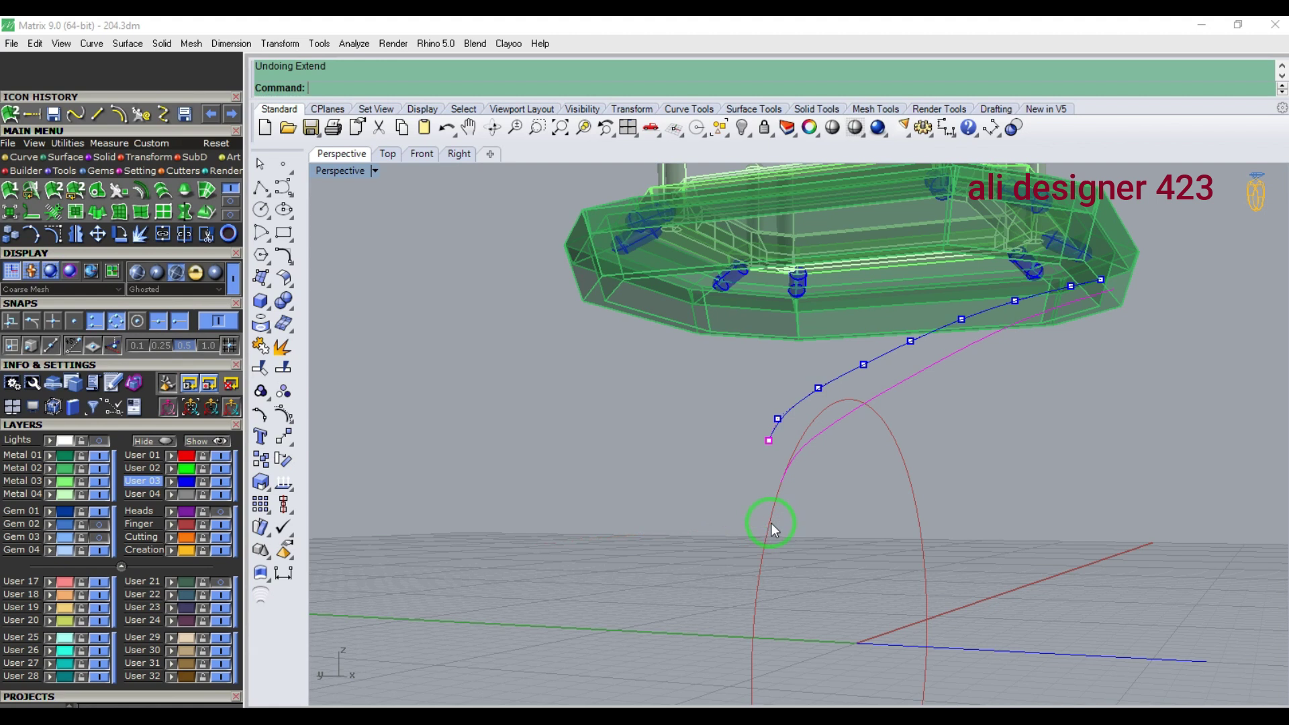
{"action": "key", "text": "F3"}
{"action": "key", "text": "ctrl+F2"}
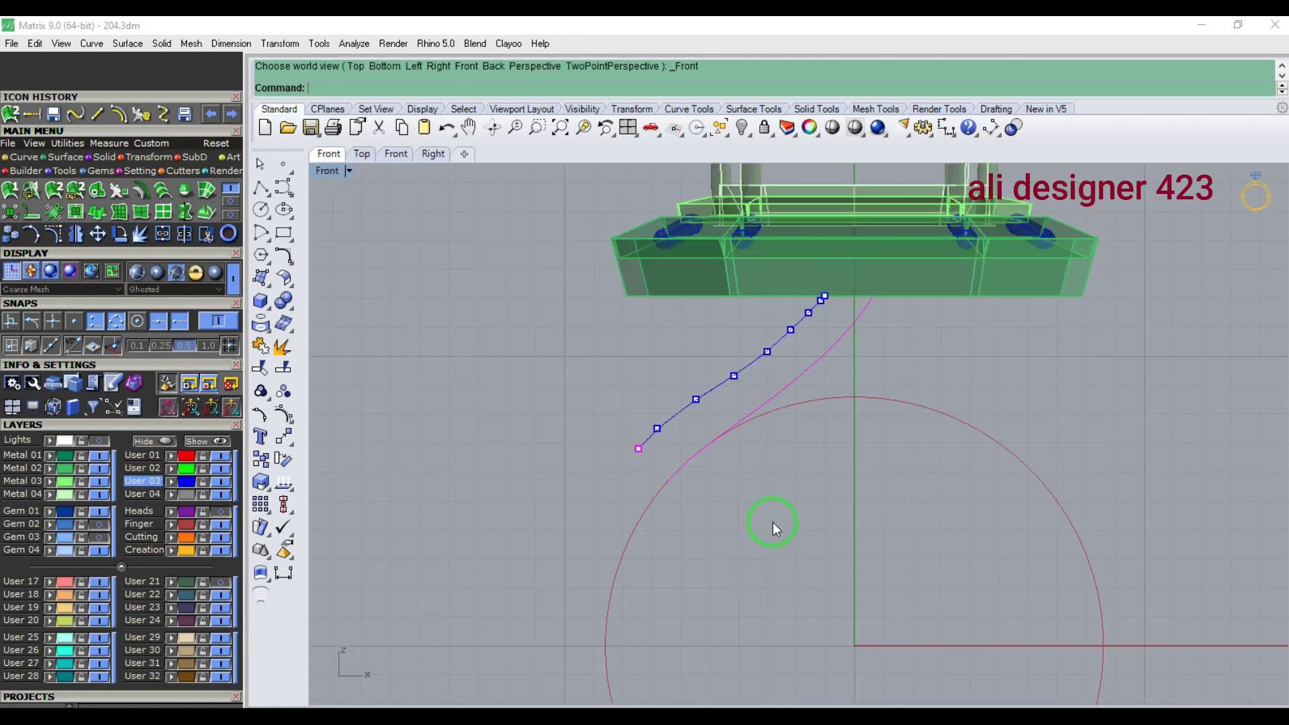
{"action": "left_click", "coordinate": [635, 525]}
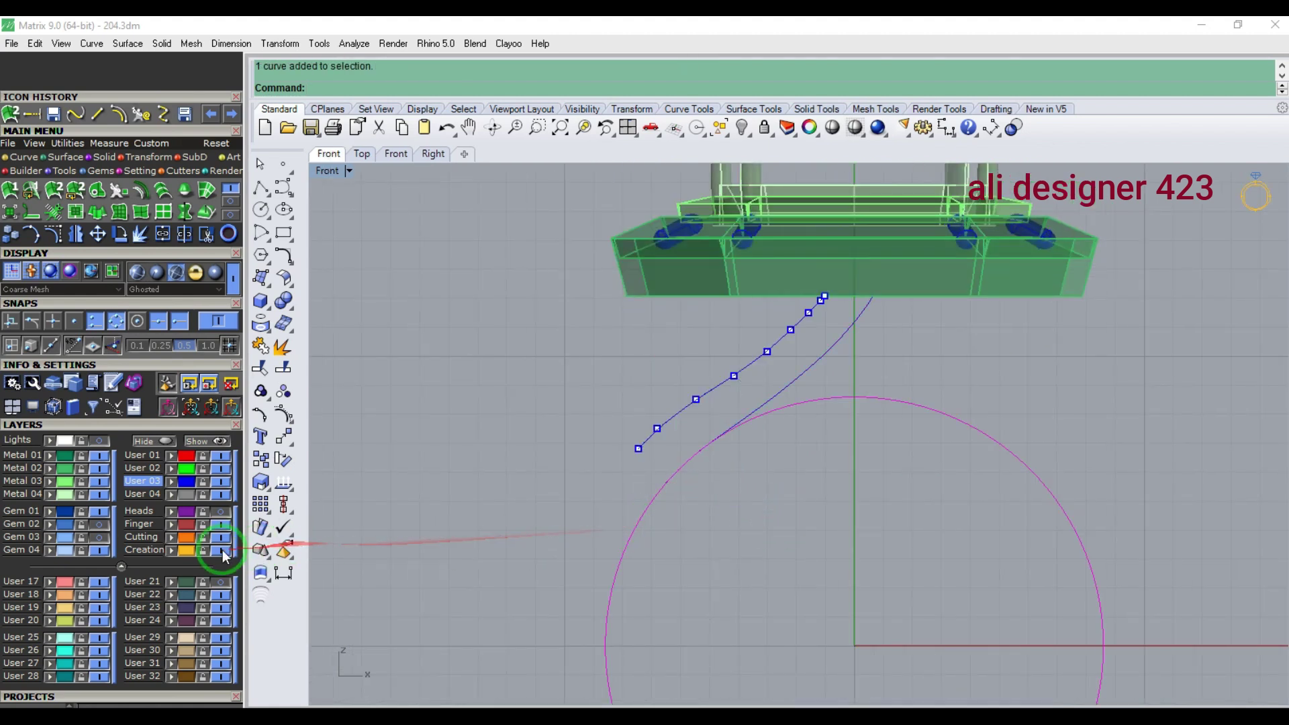
{"action": "left_click", "coordinate": [222, 582]}
- Split the finger circle at points beside the shank and just below the inner support curve, and delete the rest, keeping the short arc
{"action": "scroll", "coordinate": [631, 547], "scroll_direction": "up", "scroll_amount": 2}
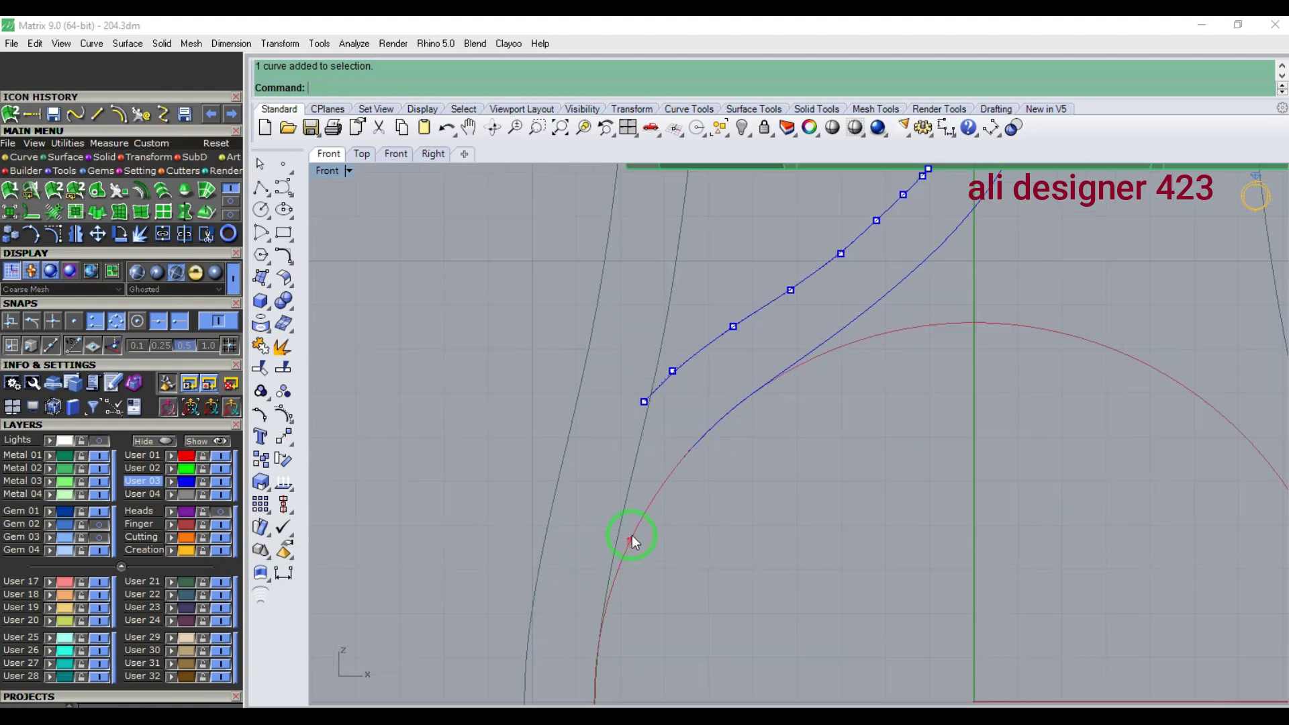
{"action": "left_click", "coordinate": [492, 127]}
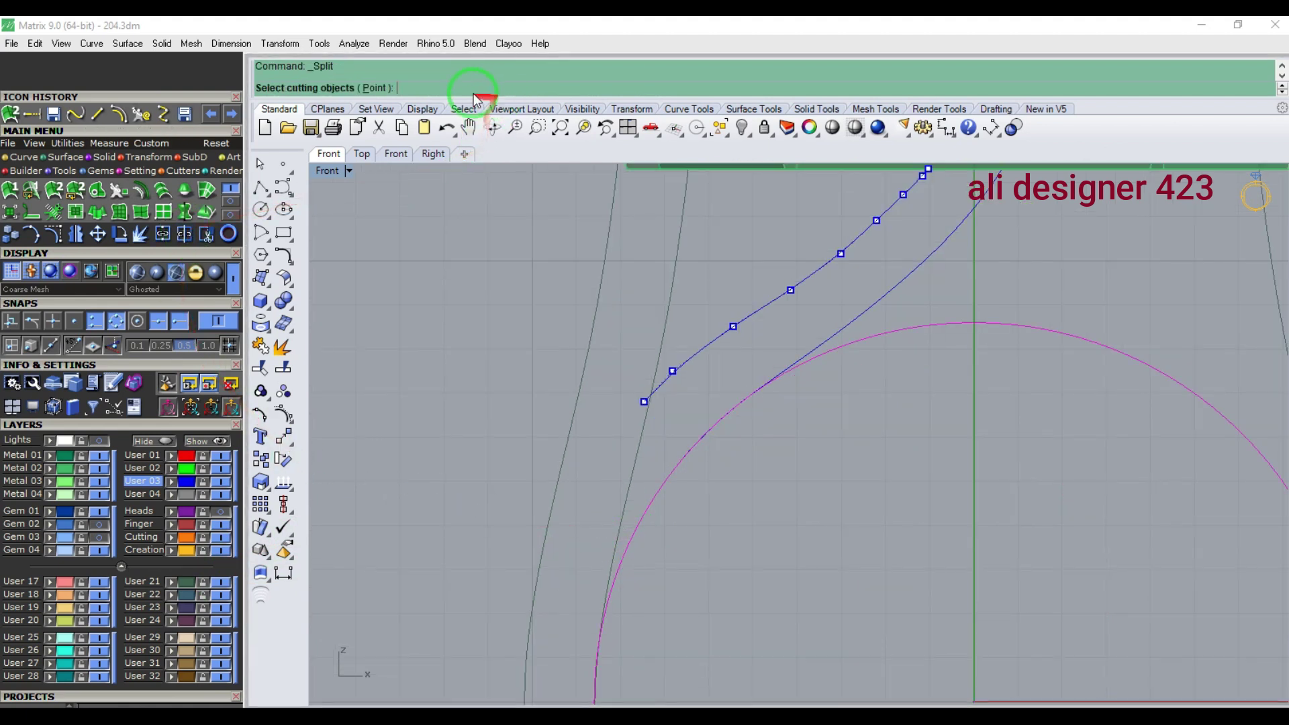
{"action": "left_click", "coordinate": [375, 89]}
{"action": "scroll", "coordinate": [594, 662], "scroll_direction": "up", "scroll_amount": 5}
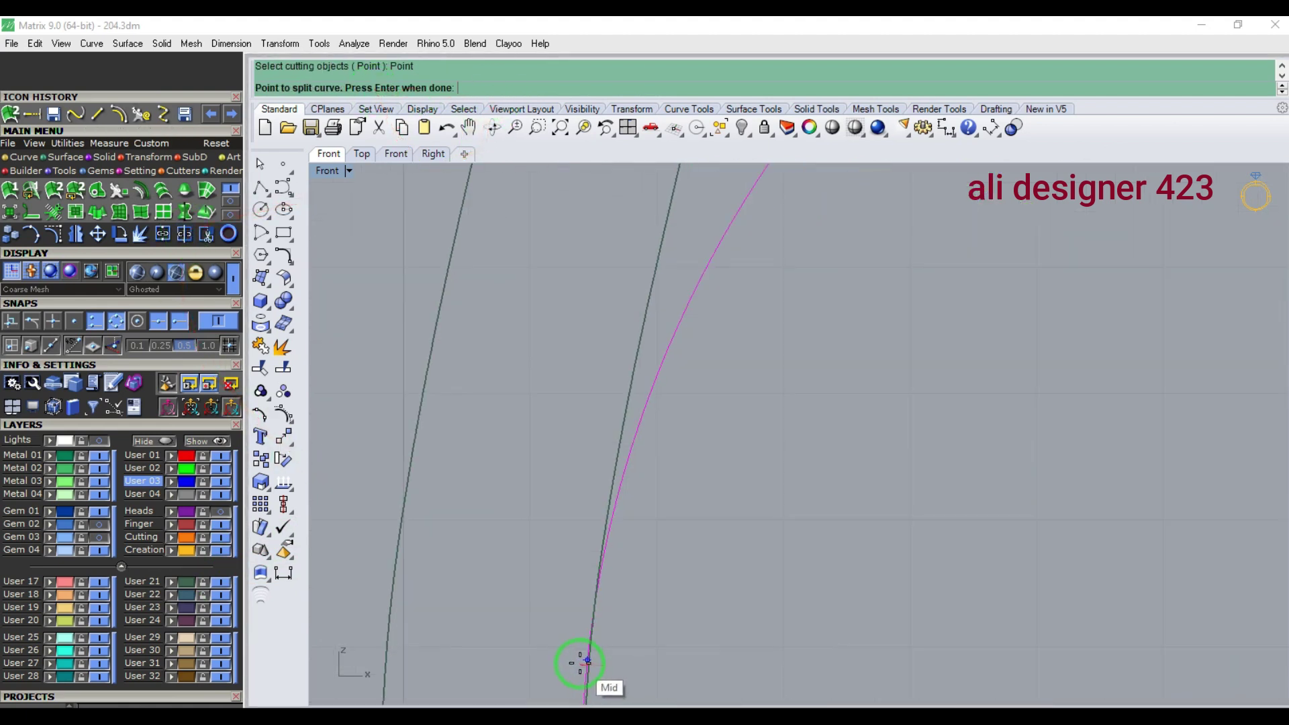
{"action": "left_click", "coordinate": [584, 661]}
{"action": "scroll", "coordinate": [546, 605], "scroll_direction": "down", "scroll_amount": 5}
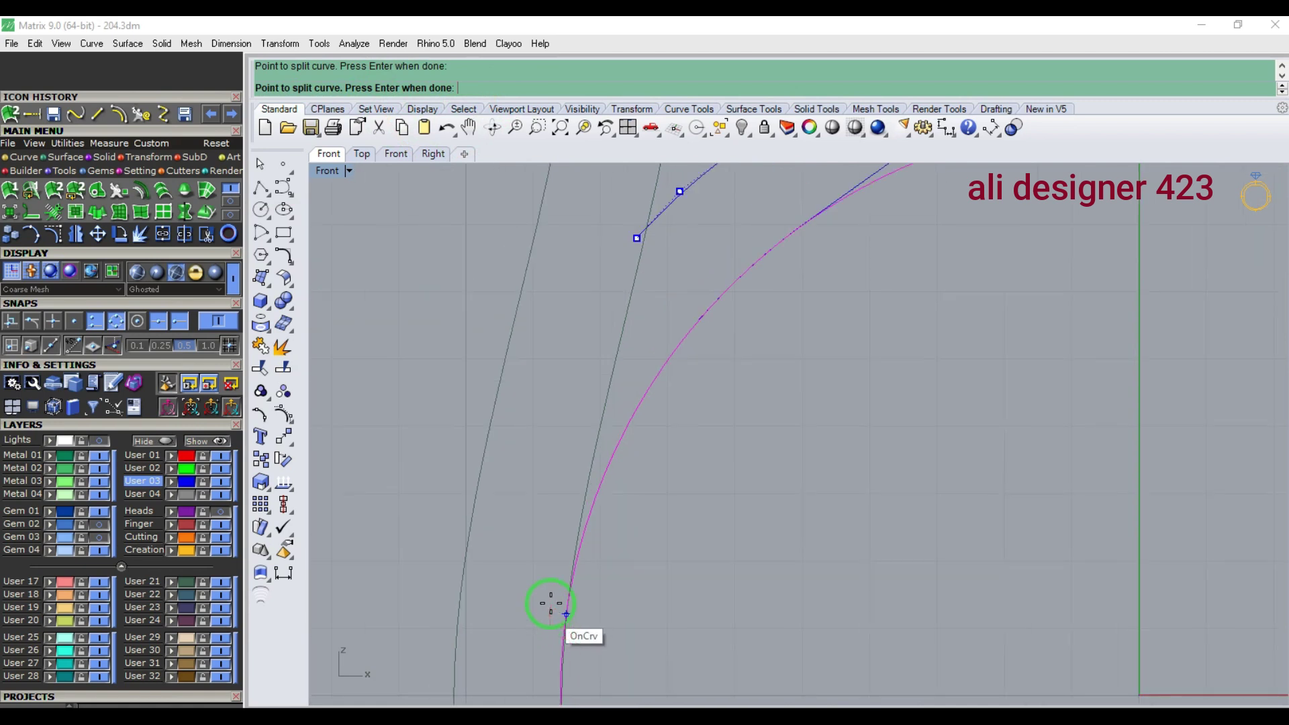
{"action": "scroll", "coordinate": [621, 441], "scroll_direction": "up", "scroll_amount": 2}
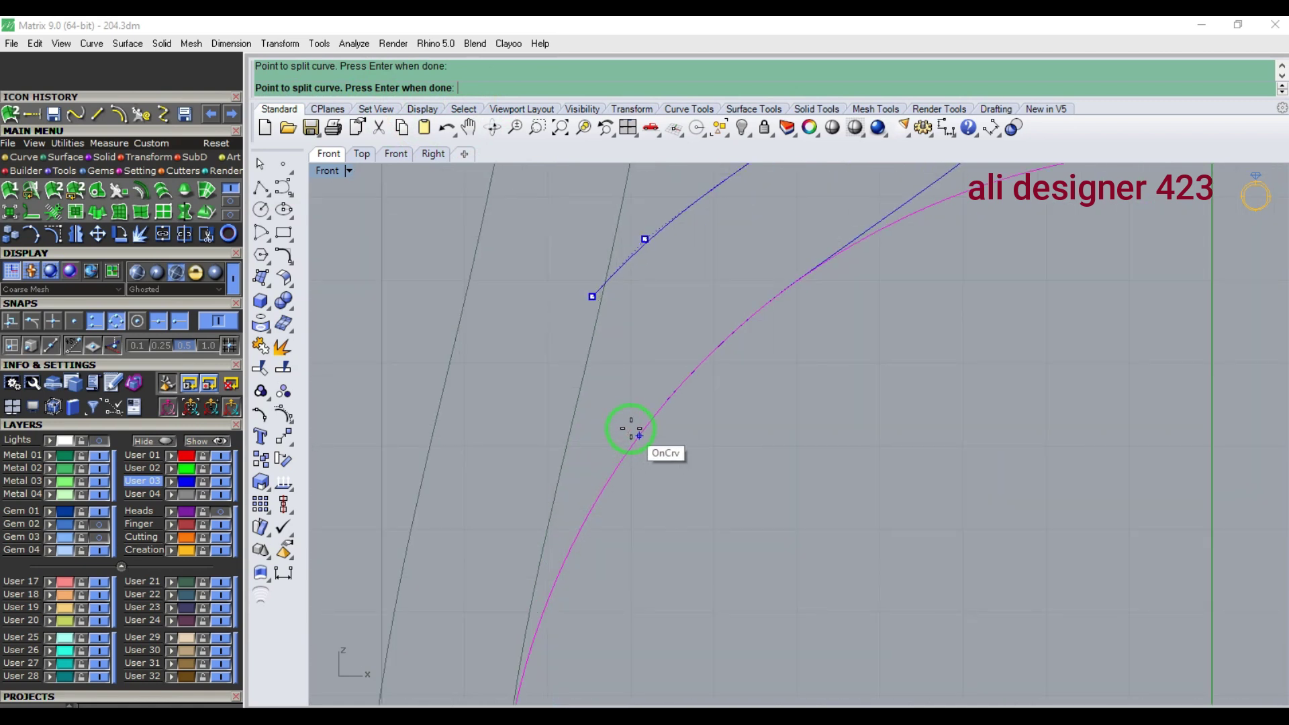
{"action": "key", "text": "Return"}
{"action": "left_click", "coordinate": [647, 424]}
{"action": "key", "text": "Delete"}
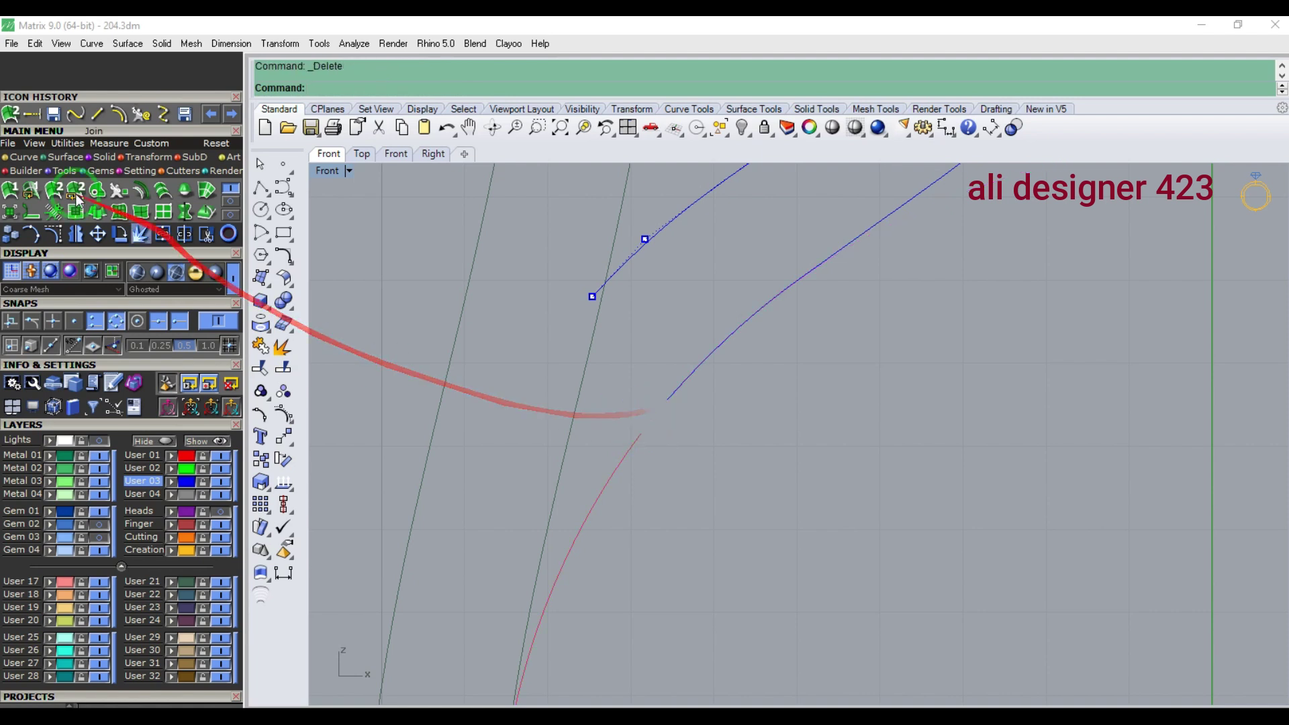
- Bridge the gap between the arc's upper end and the inner support curve's lower end with a connecting curve
{"action": "left_click", "coordinate": [78, 115]}
{"action": "left_click", "coordinate": [639, 435]}
{"action": "left_click", "coordinate": [667, 403]}
- Join the arc, bridge and inner support curve, and rebuild the result with 9 points and degree 2, deleting the input
{"action": "key", "text": "F1"}
{"action": "key", "text": "F4"}
{"action": "scroll", "coordinate": [708, 480], "scroll_direction": "up", "scroll_amount": 6}
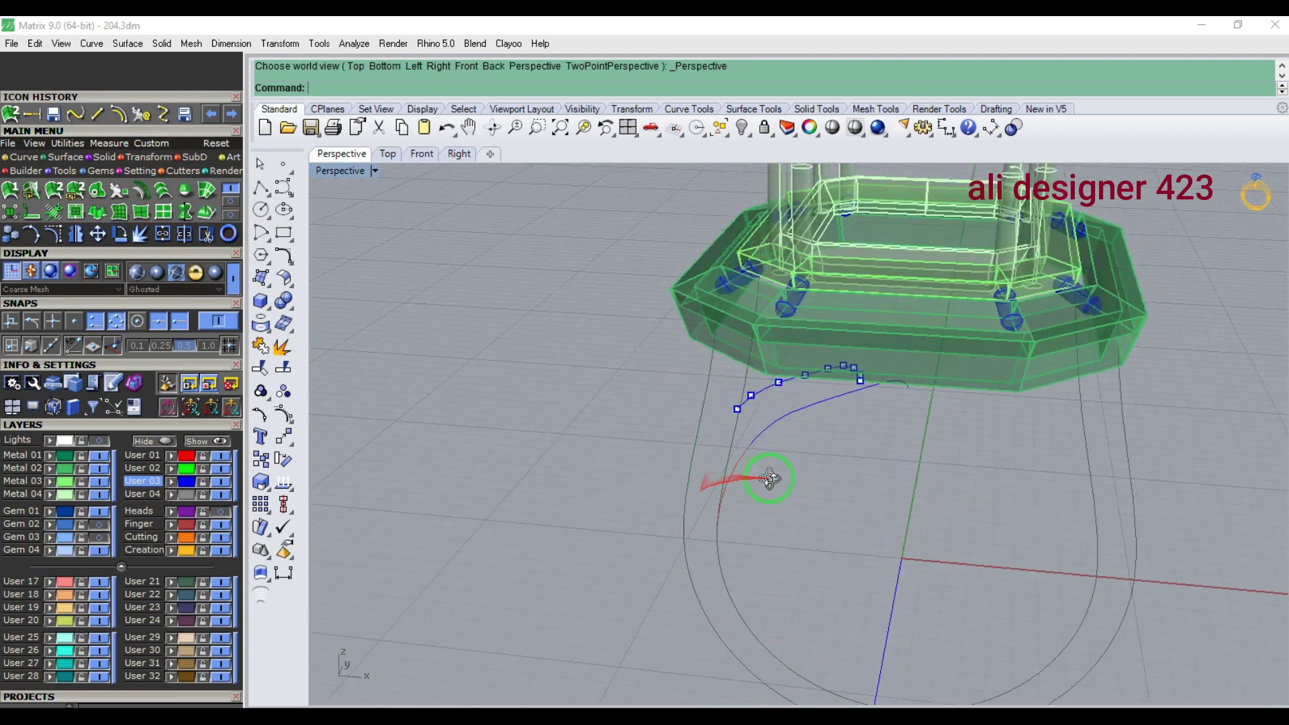
{"action": "left_click", "coordinate": [829, 431]}
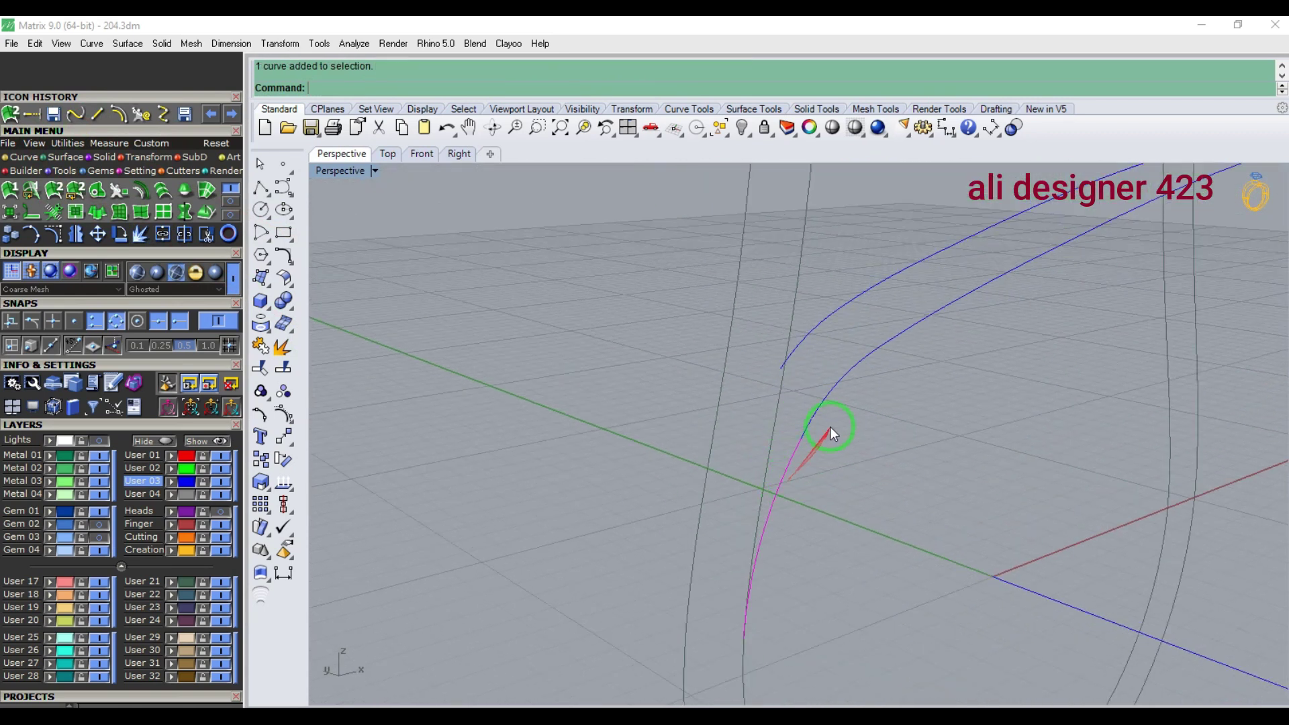
{"action": "left_click", "coordinate": [166, 236]}
{"action": "right_click_drag", "start_coordinate": [738, 449], "coordinate": [411, 331]}
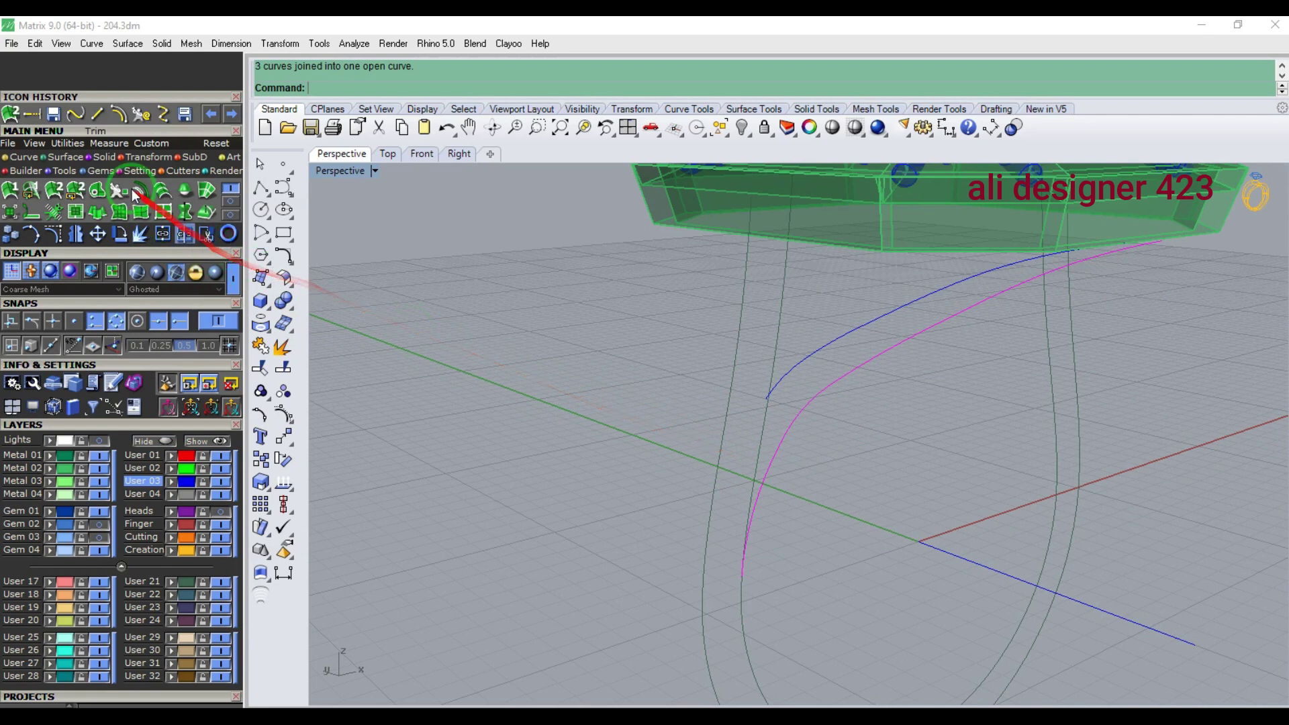
{"action": "left_click", "coordinate": [137, 115]}
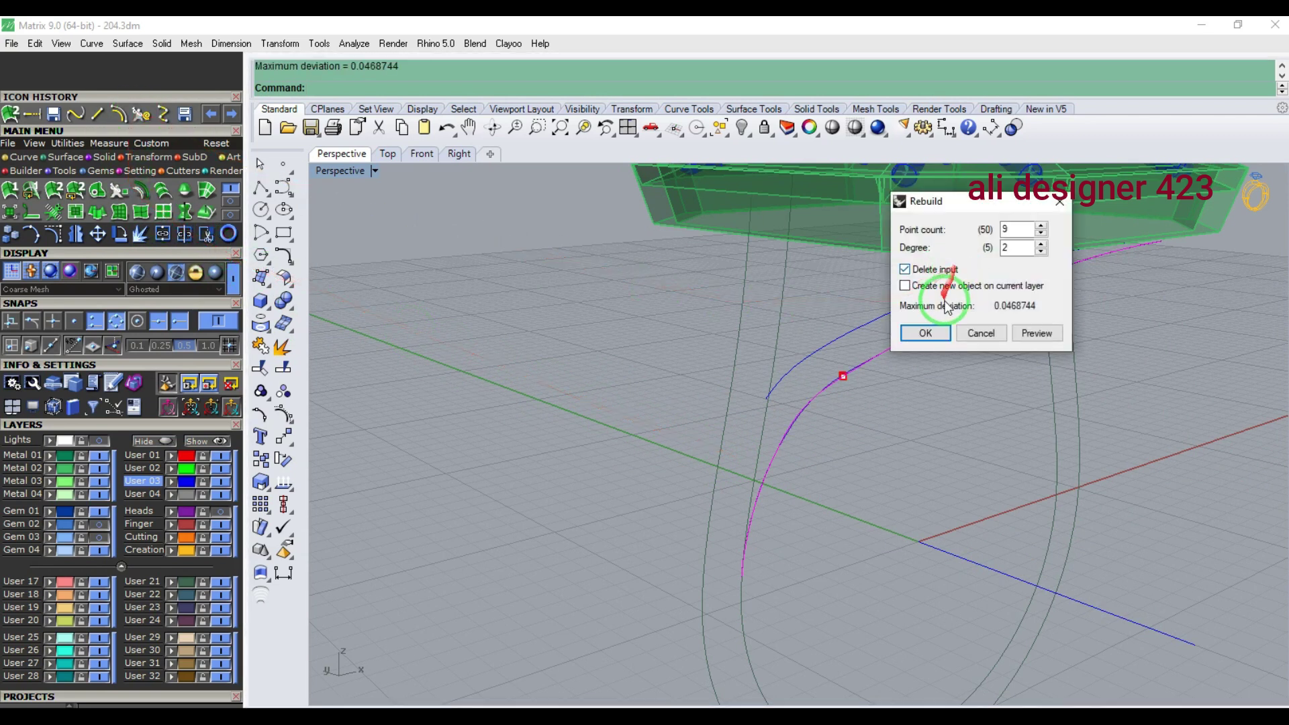
{"action": "left_click", "coordinate": [926, 333]}
{"action": "right_click_drag", "start_coordinate": [926, 376], "coordinate": [784, 453]}
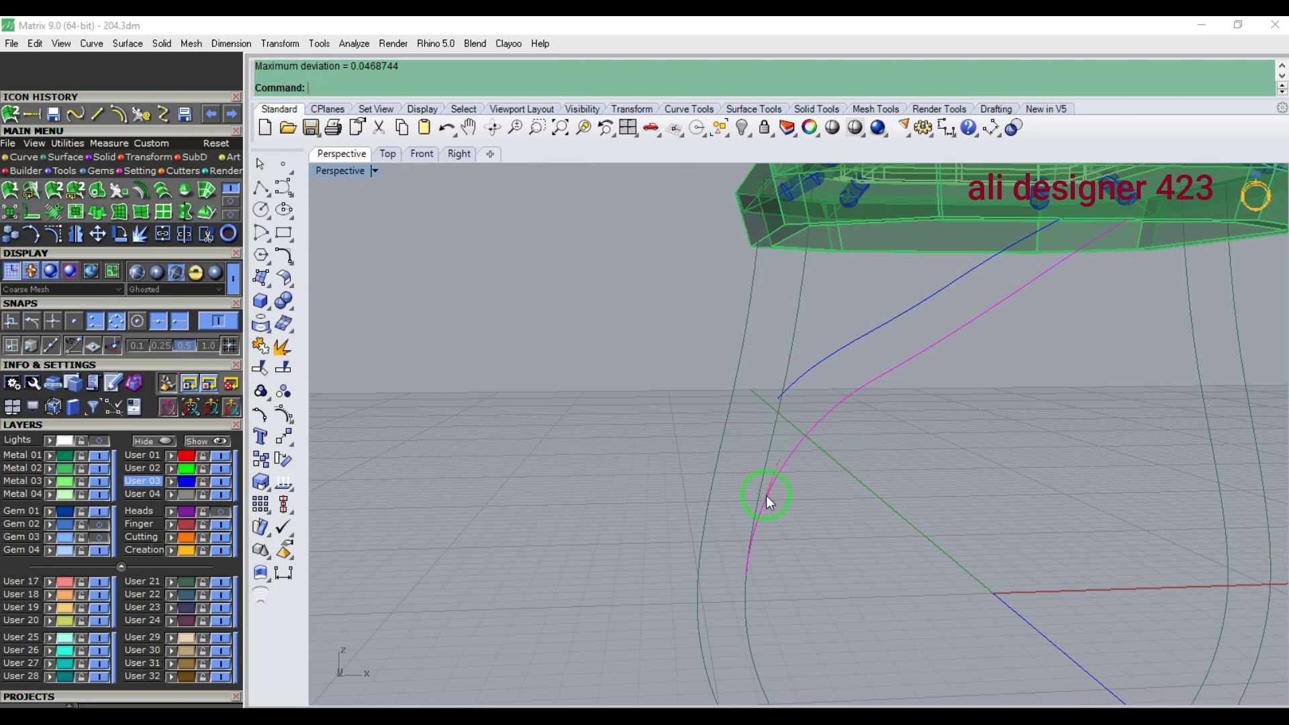
- Offset the closed shank outline by 0.1 toward the inside of its profile and hide the User 21 layer
{"action": "key", "text": "F2"}
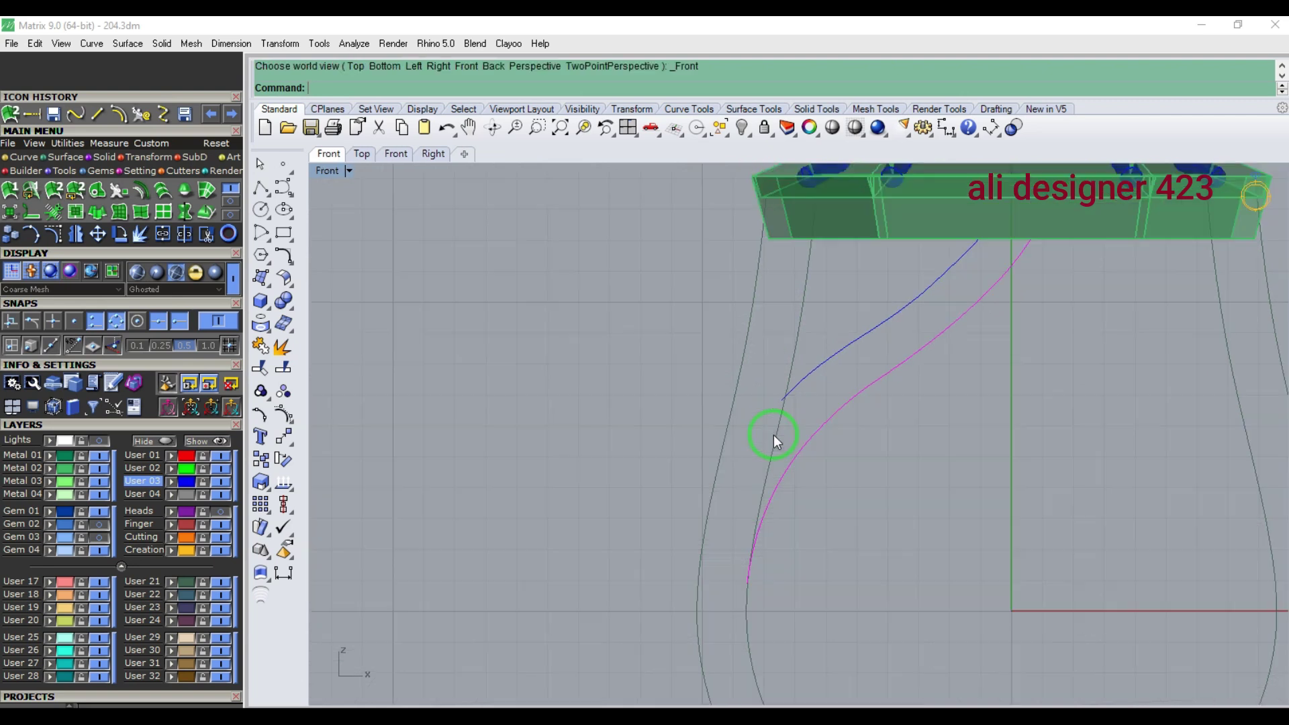
{"action": "left_click", "coordinate": [788, 380]}
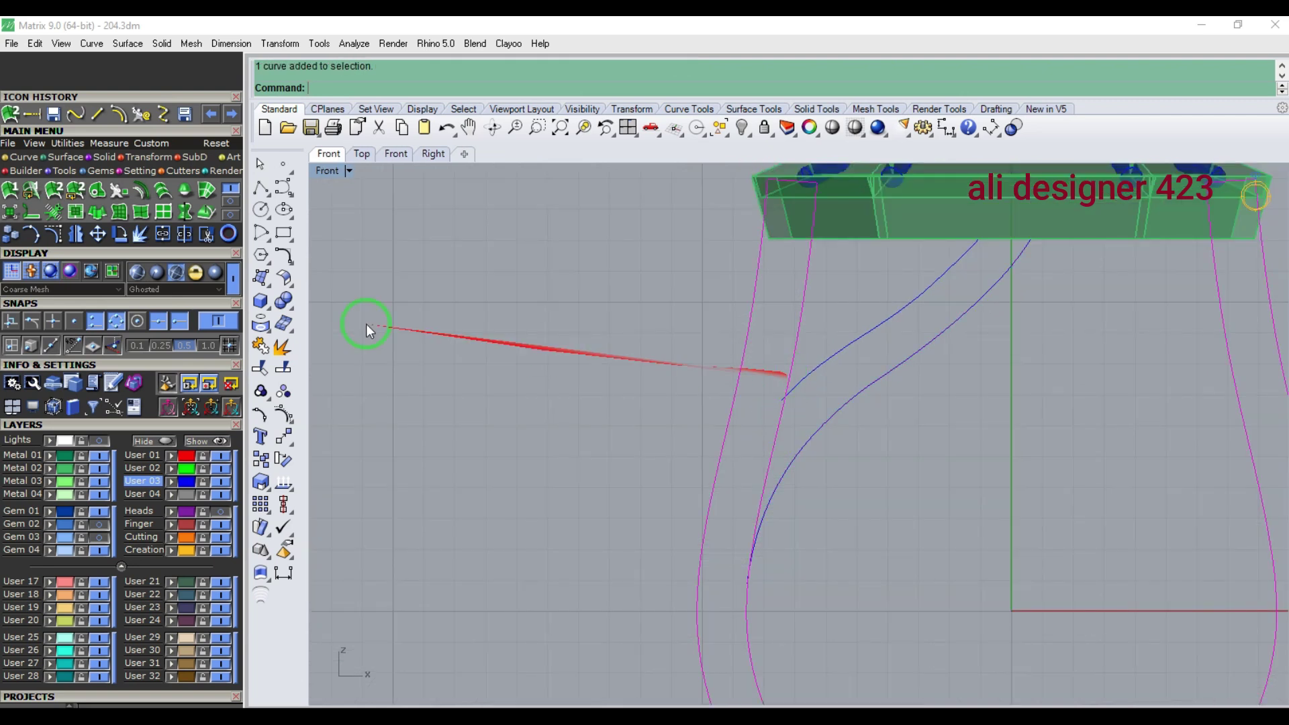
{"action": "left_click", "coordinate": [122, 119]}
{"action": "left_click", "coordinate": [754, 421]}
{"action": "scroll", "coordinate": [755, 422], "scroll_direction": "up", "scroll_amount": 5}
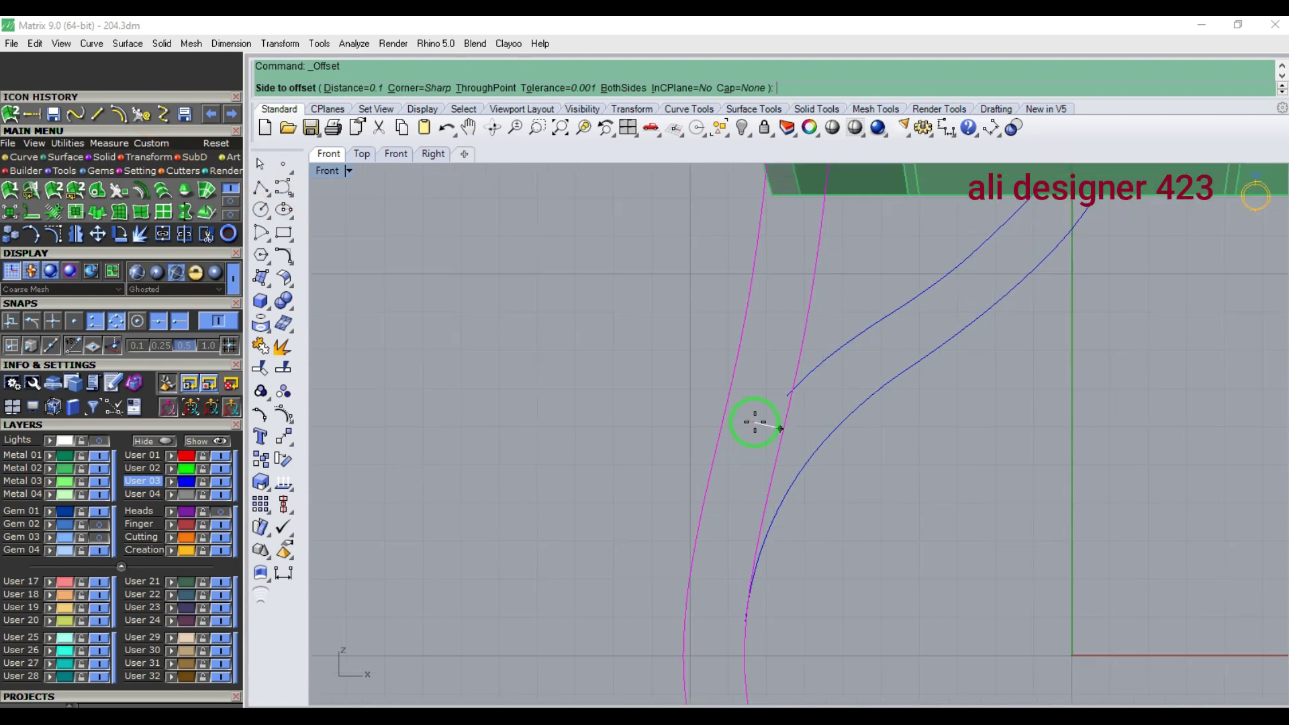
{"action": "left_click", "coordinate": [220, 581]}
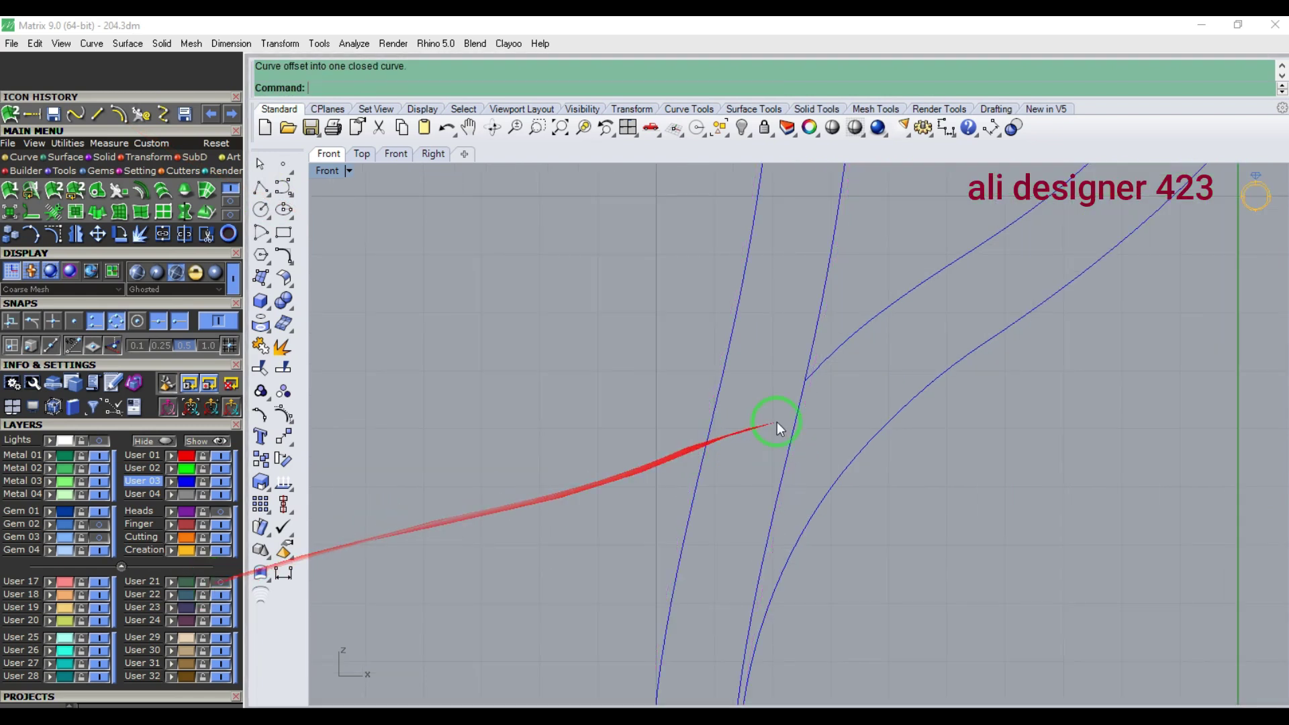
- Try to trim the offset shank outline against the two support curves, and undo the trim
{"action": "scroll", "coordinate": [810, 377], "scroll_direction": "up", "scroll_amount": 2}
{"action": "scroll", "coordinate": [809, 378], "scroll_direction": "up", "scroll_amount": 6}
{"action": "left_click_drag", "start_coordinate": [846, 370], "coordinate": [735, 438]}
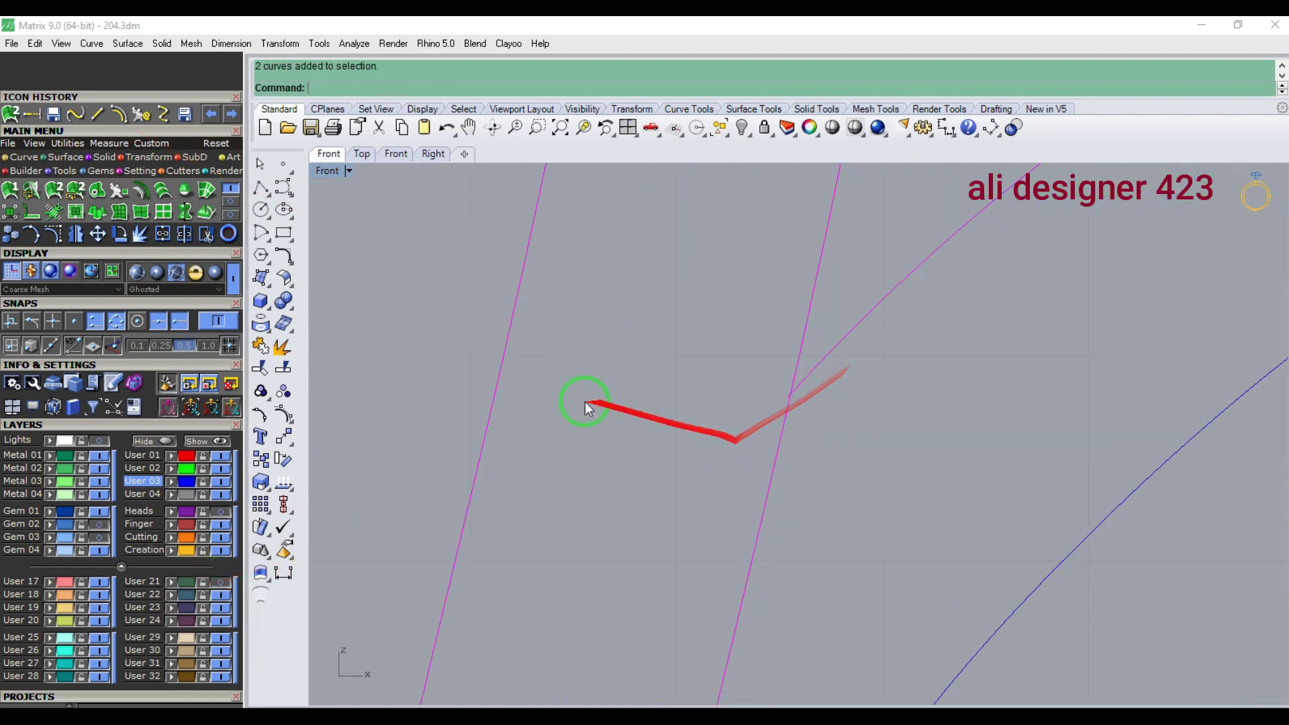
{"action": "left_click_drag", "start_coordinate": [989, 456], "coordinate": [934, 667]}
{"action": "left_click", "coordinate": [205, 235]}
{"action": "left_click", "coordinate": [817, 327]}
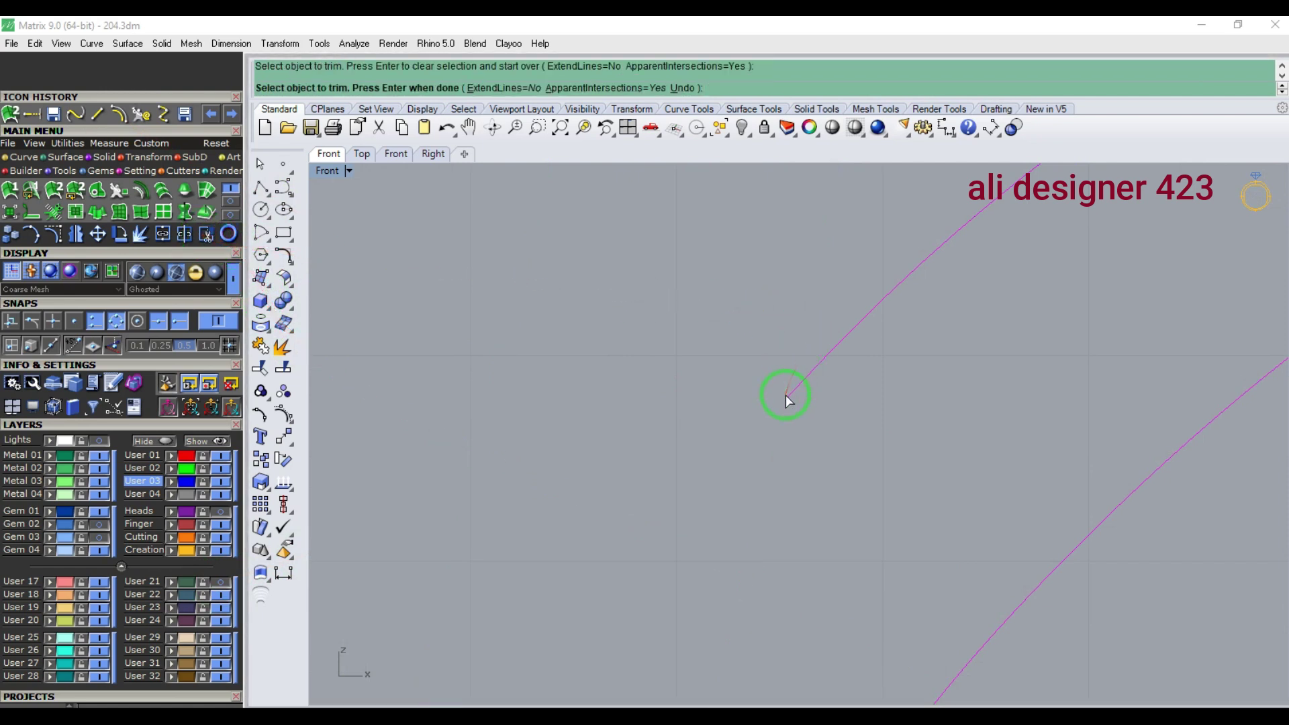
{"action": "key", "text": "ctrl+z"}
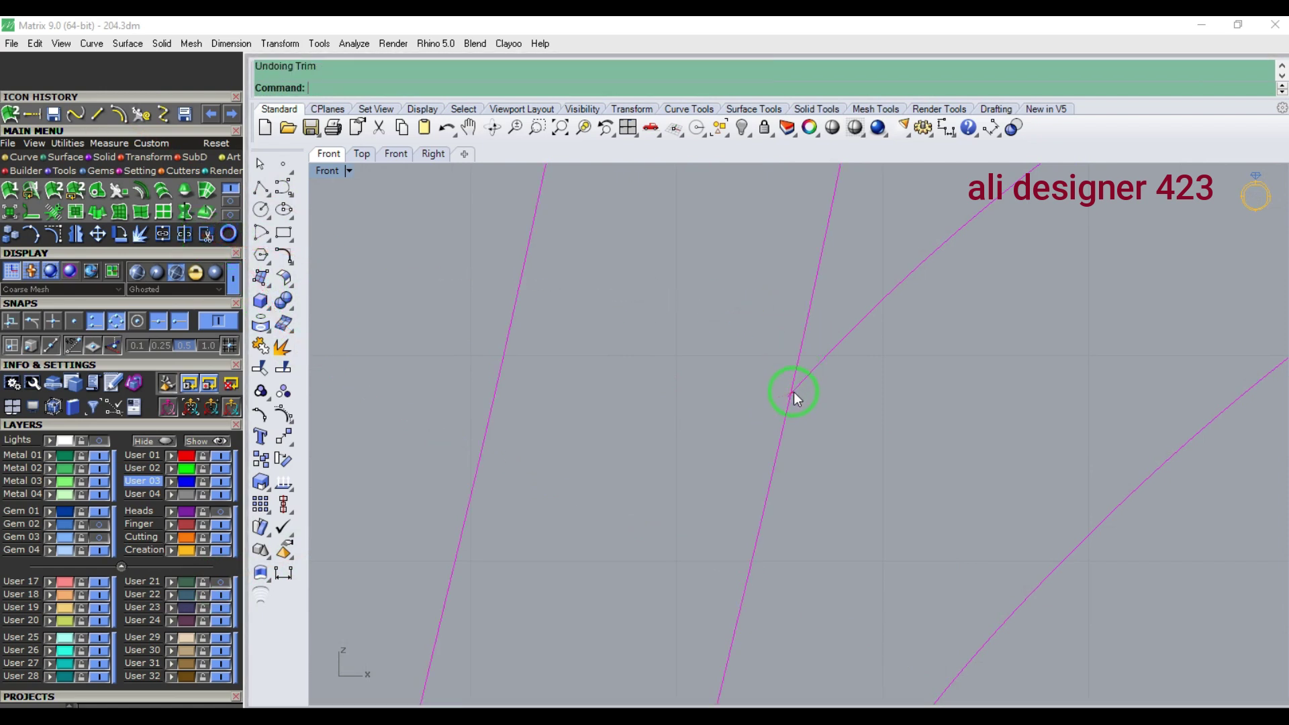
- Turn on the outer support curve's control points and move its lower end point at the crossing with the offset shank outline
{"action": "key", "text": "F4"}
{"action": "right_click_drag", "start_coordinate": [781, 499], "coordinate": [903, 441]}
{"action": "key", "text": "ctrl+F3"}
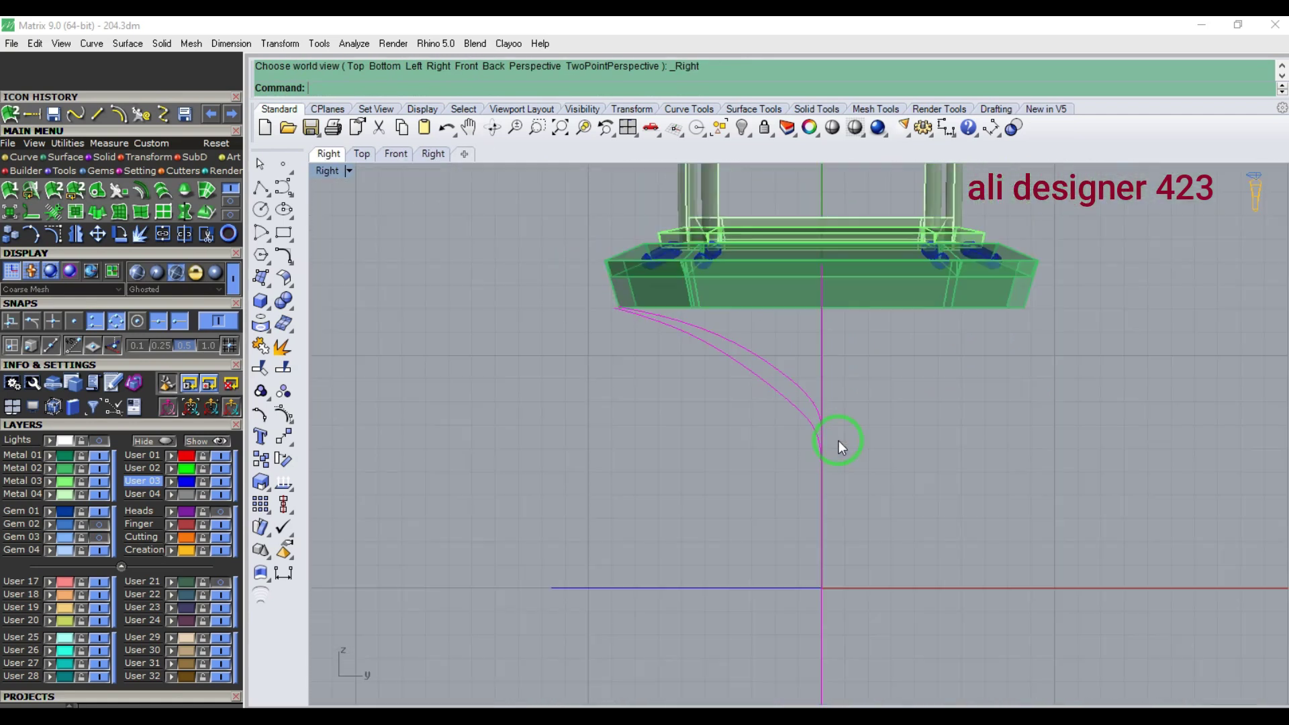
{"action": "scroll", "coordinate": [827, 433], "scroll_direction": "up", "scroll_amount": 4}
{"action": "key", "text": "ctrl+F2"}
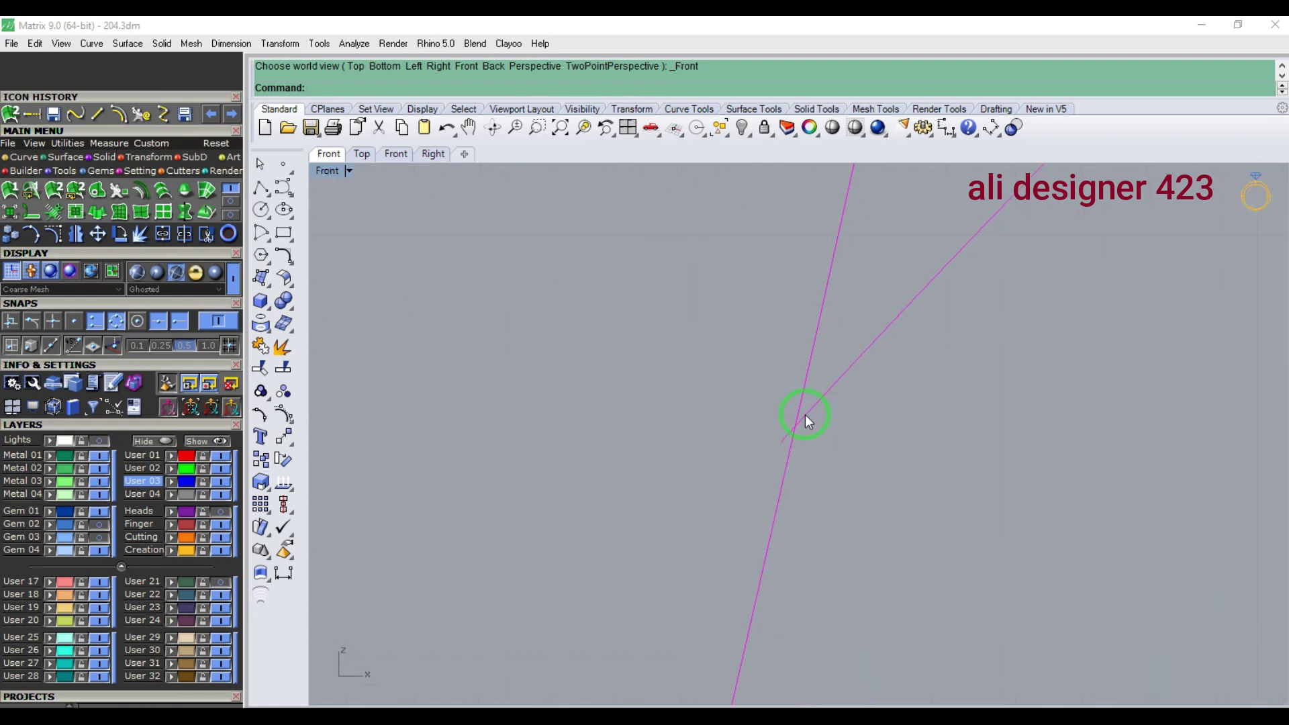
{"action": "left_click", "coordinate": [804, 414]}
{"action": "left_click", "coordinate": [53, 234]}
{"action": "scroll", "coordinate": [779, 449], "scroll_direction": "up", "scroll_amount": 5}
{"action": "left_click_drag", "start_coordinate": [781, 435], "coordinate": [758, 392]}
- Turn on the inner support curve's control points and move its lower end point onto the offset shank outline
{"action": "scroll", "coordinate": [757, 389], "scroll_direction": "down", "scroll_amount": 4}
{"action": "right_click_drag", "start_coordinate": [706, 661], "coordinate": [725, 563]}
{"action": "scroll", "coordinate": [725, 562], "scroll_direction": "up", "scroll_amount": 10}
{"action": "left_click", "coordinate": [728, 547]}
{"action": "key", "text": "F10"}
{"action": "scroll", "coordinate": [722, 554], "scroll_direction": "up", "scroll_amount": 4}
{"action": "left_click_drag", "start_coordinate": [729, 549], "coordinate": [716, 547]}
{"action": "scroll", "coordinate": [716, 548], "scroll_direction": "down", "scroll_amount": 4}
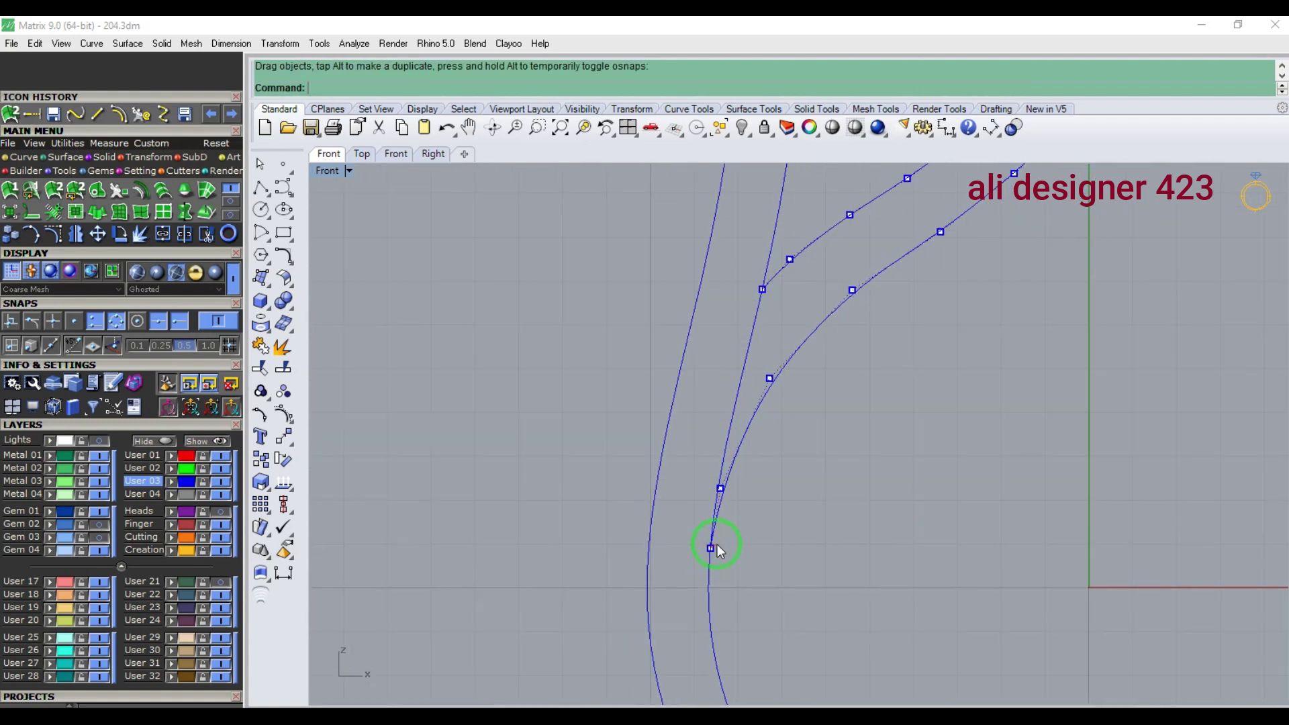
- Trim away the offset shank outline except for the section between the two support curves' lower ends
{"action": "scroll", "coordinate": [772, 524], "scroll_direction": "down", "scroll_amount": 3}
{"action": "left_click_drag", "start_coordinate": [745, 430], "coordinate": [745, 429]}
{"action": "left_click", "coordinate": [284, 255]}
{"action": "left_click", "coordinate": [777, 316]}
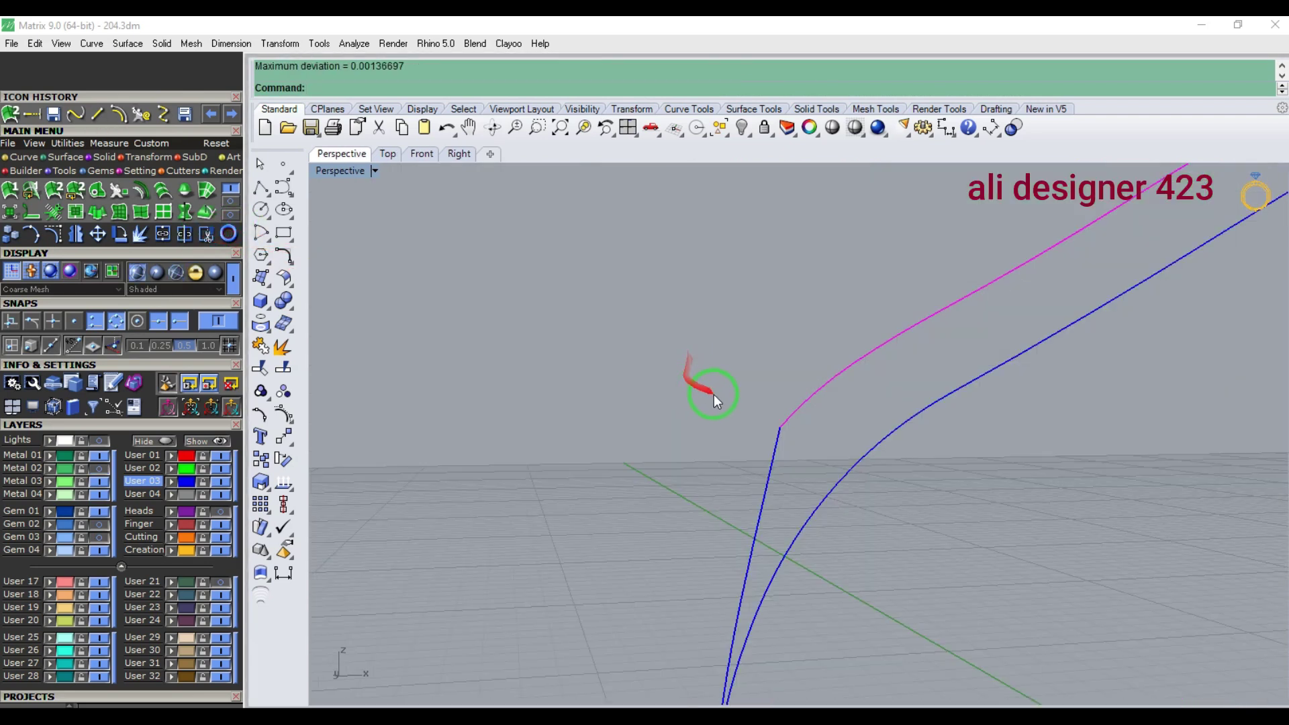
- Rebuild the inner support curve with the same settings as the outer support curve
{"action": "scroll", "coordinate": [709, 392], "scroll_direction": "down", "scroll_amount": 2}
{"action": "left_click", "coordinate": [863, 406]}
{"action": "key", "text": "Return"}
{"action": "key", "text": "Return"}
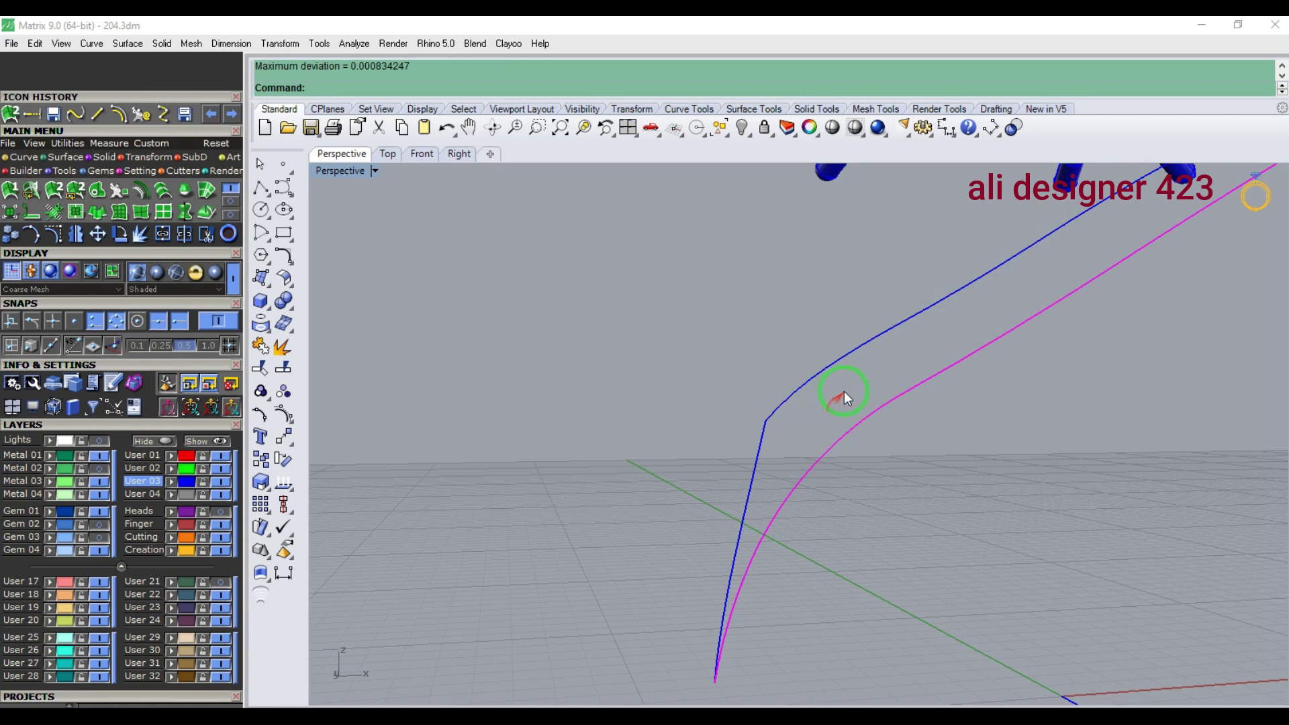
{"action": "left_click_drag", "start_coordinate": [732, 493], "coordinate": [731, 494]}
{"action": "scroll", "coordinate": [934, 353], "scroll_direction": "down", "scroll_amount": 3}
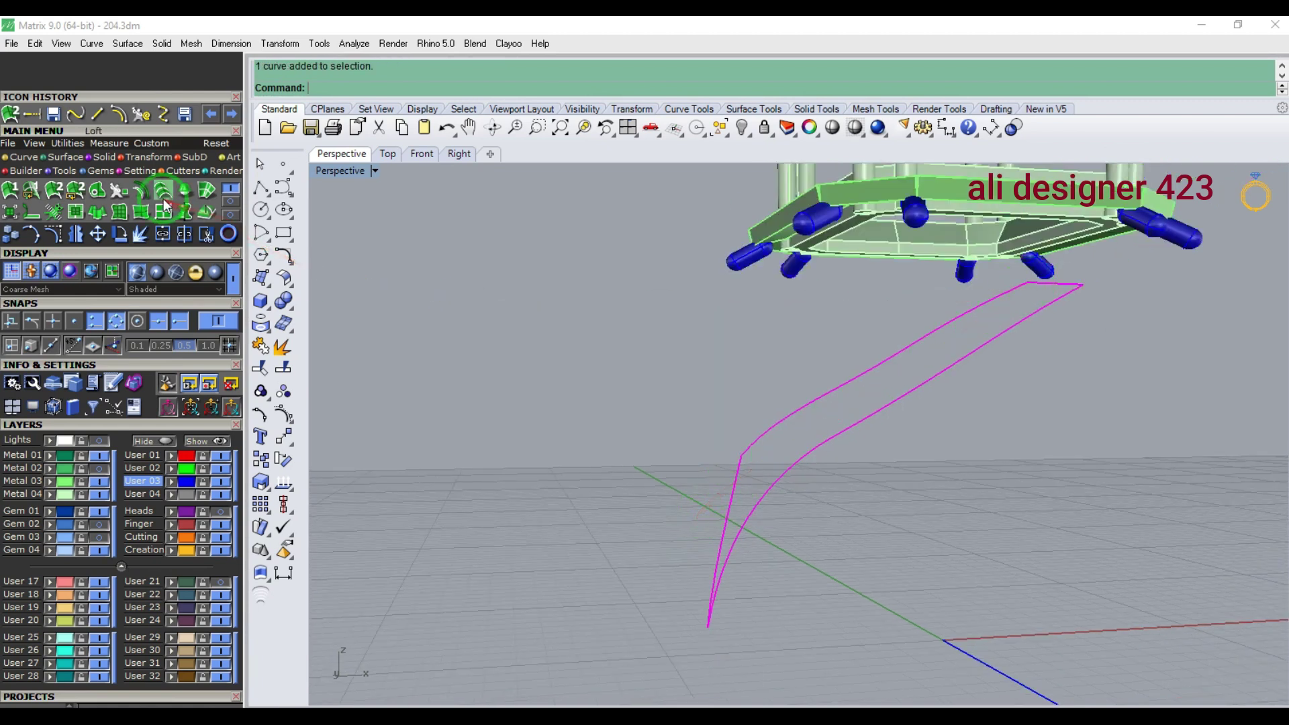
{"action": "left_click", "coordinate": [880, 315]}
{"action": "left_click_drag", "start_coordinate": [879, 315], "coordinate": [834, 455]}
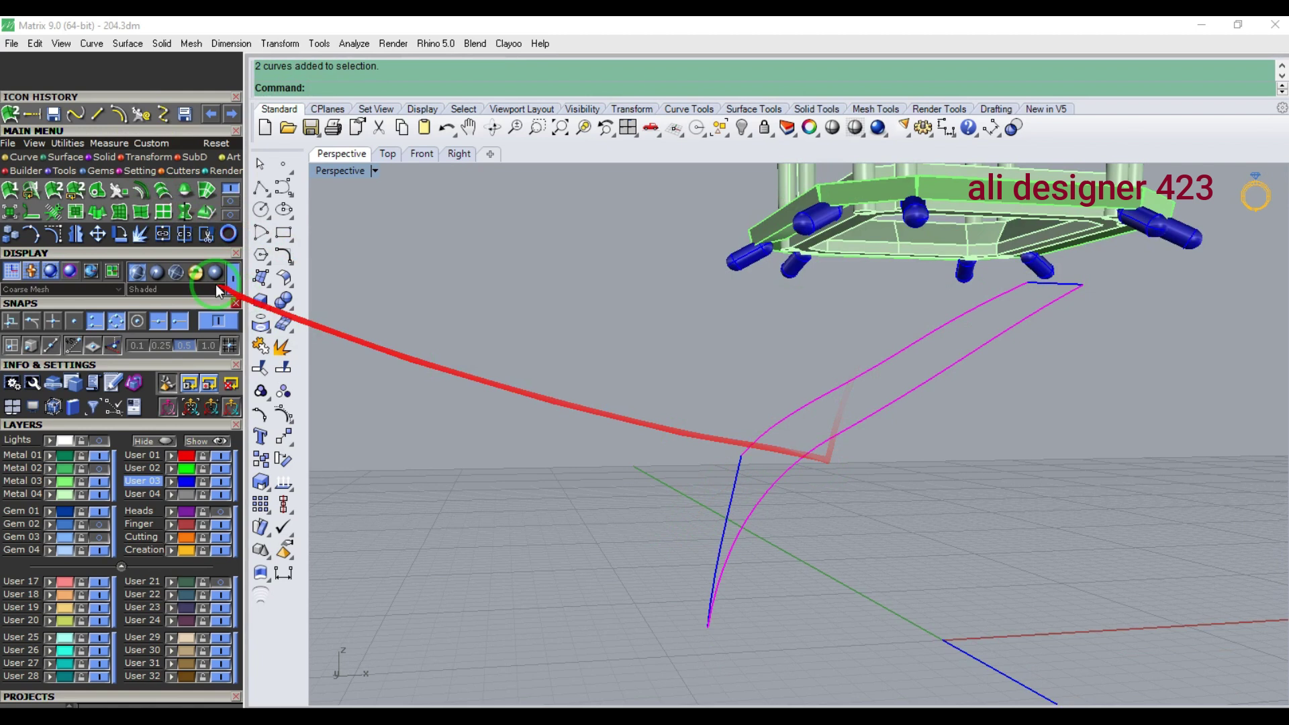
{"action": "left_click", "coordinate": [162, 190]}
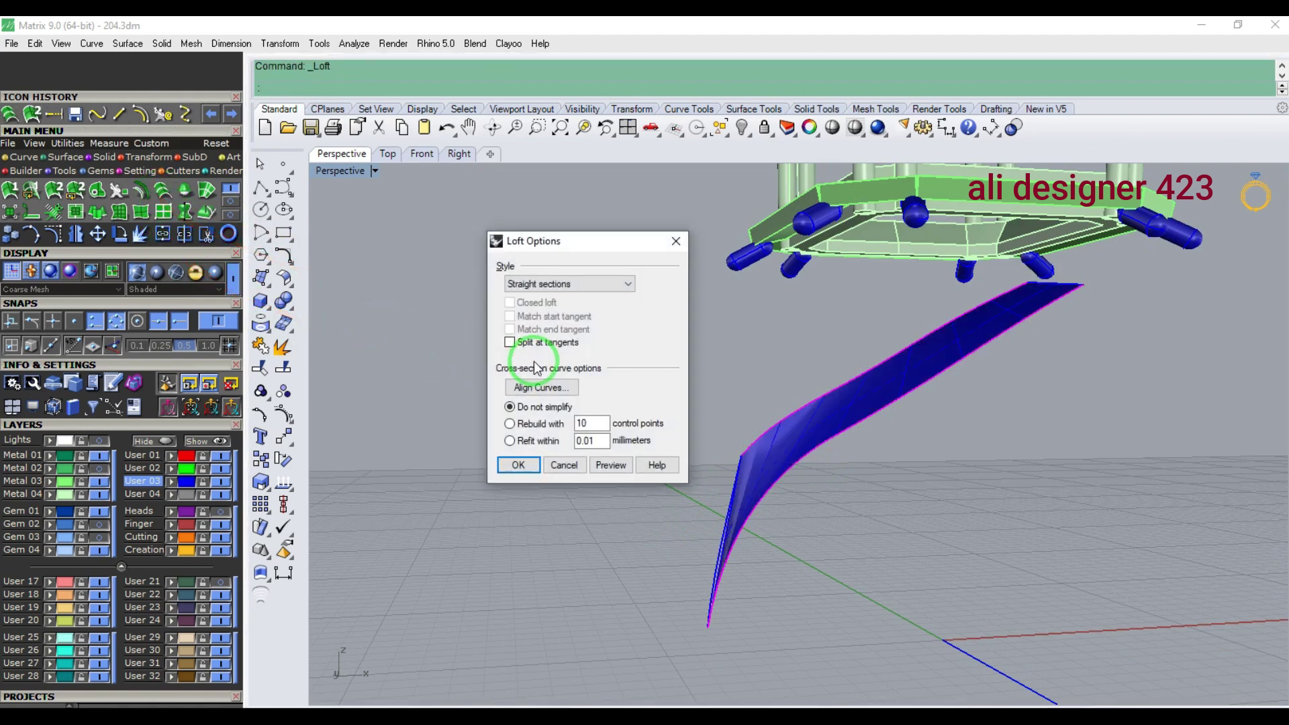
{"action": "left_click", "coordinate": [563, 465]}
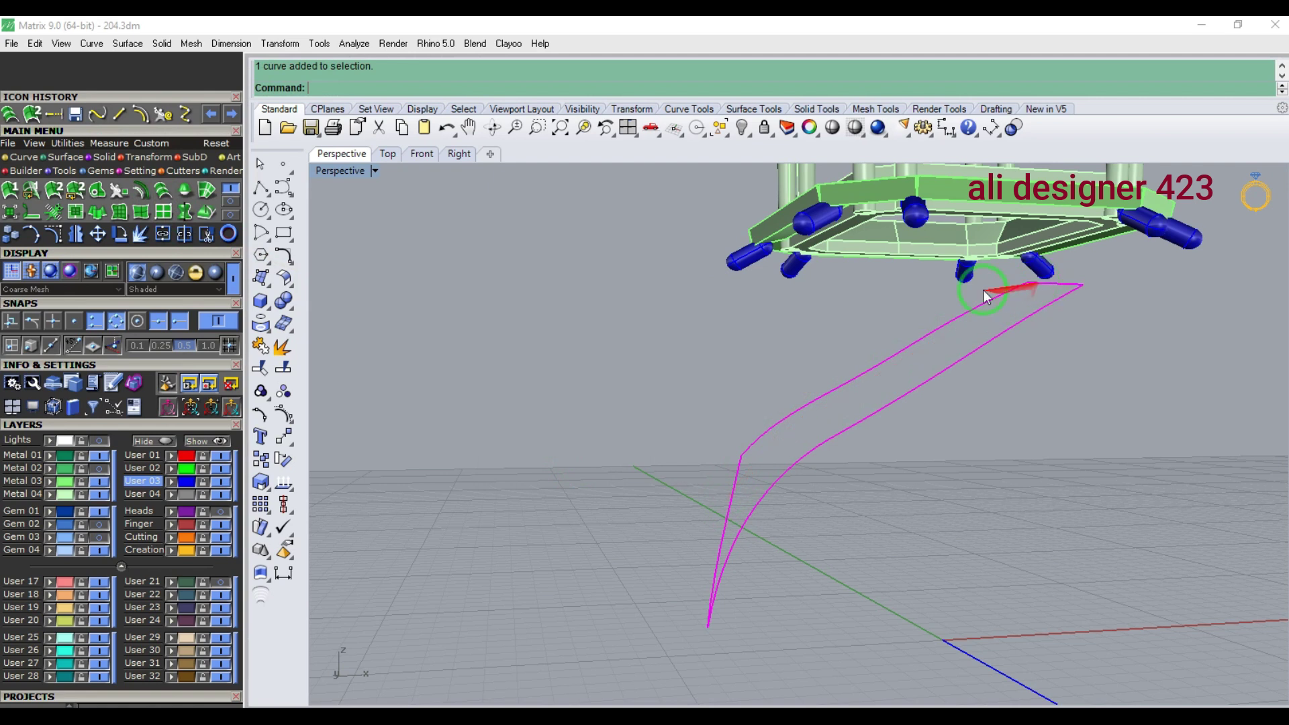
- Try to build a network surface from the four support boundary curves, and undo it
{"action": "left_click", "coordinate": [206, 192]}
{"action": "key", "text": "Return"}
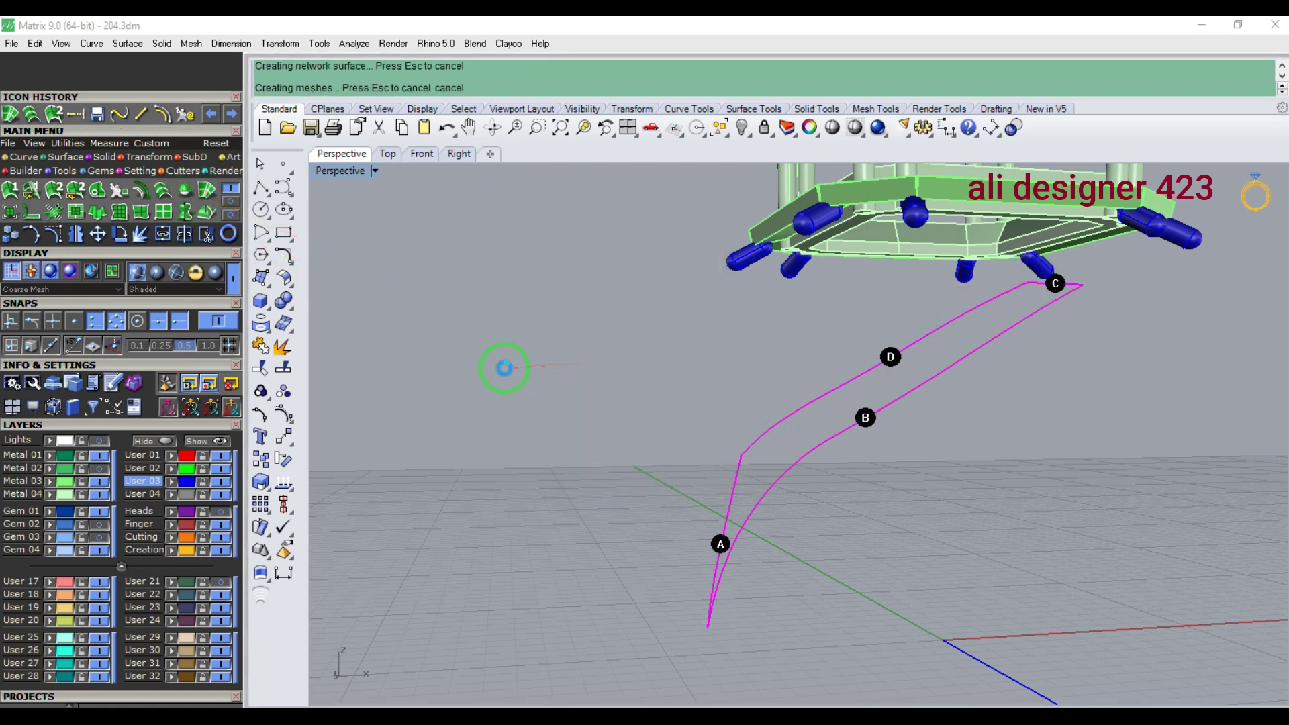
{"action": "right_click_drag", "start_coordinate": [865, 512], "coordinate": [839, 492]}
{"action": "key", "text": "ctrl+z"}
- Draw two straight cross lines between the outer and inner support curves, one near the bend and one further toward the gallery
{"action": "left_click", "coordinate": [140, 114]}
{"action": "right_click_drag", "start_coordinate": [698, 359], "coordinate": [765, 419]}
{"action": "scroll", "coordinate": [786, 412], "scroll_direction": "up", "scroll_amount": 3}
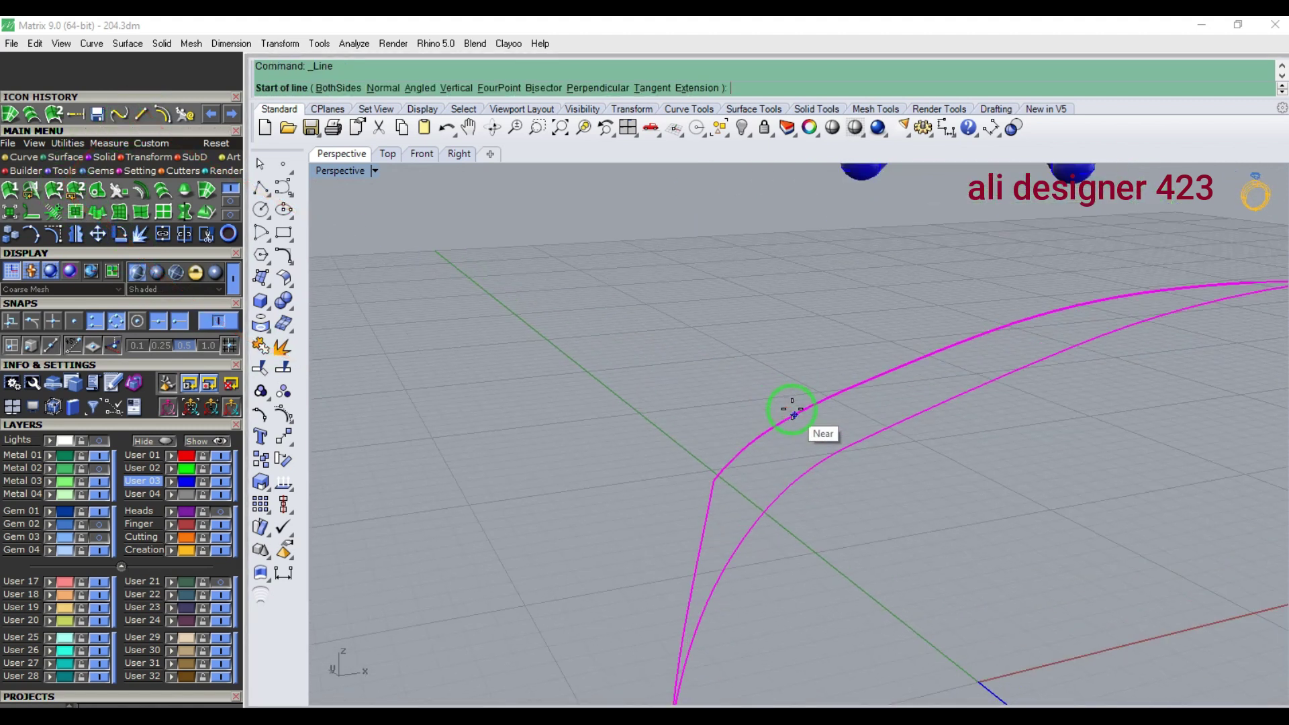
{"action": "left_click", "coordinate": [806, 408]}
{"action": "left_click", "coordinate": [829, 457]}
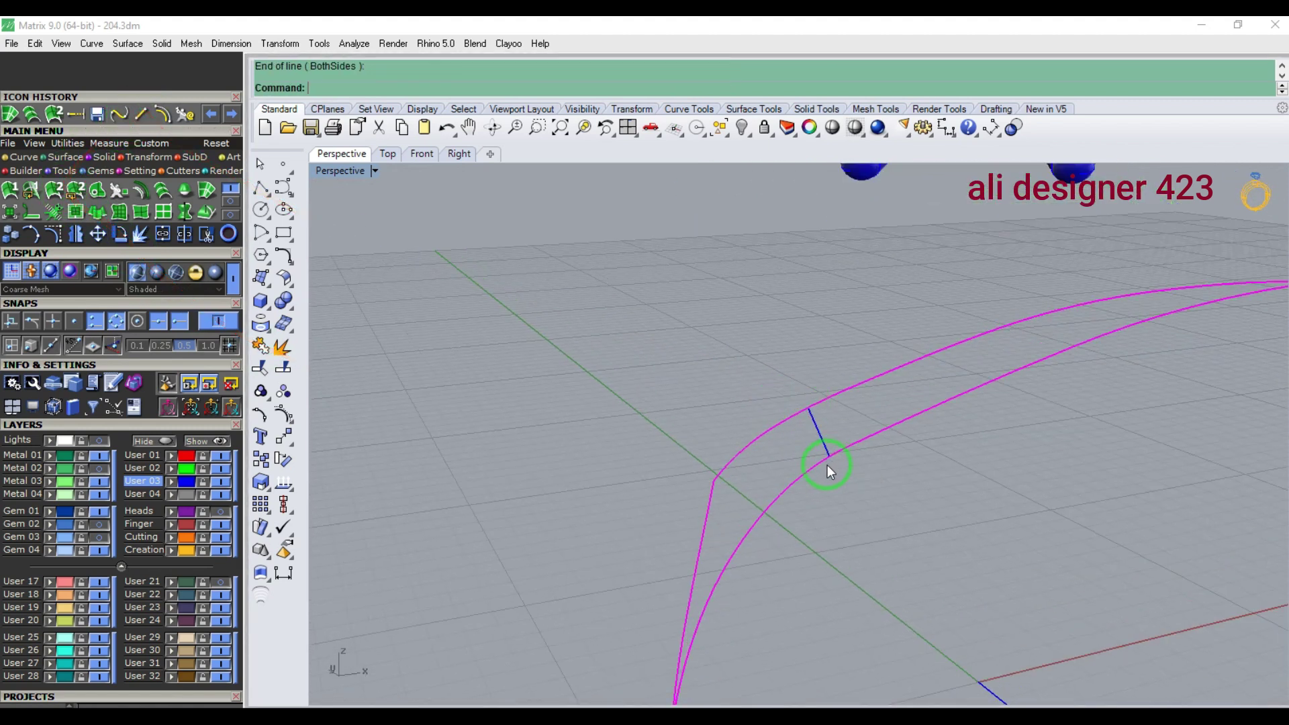
{"action": "scroll", "coordinate": [827, 464], "scroll_direction": "down", "scroll_amount": 3}
{"action": "right_click", "coordinate": [930, 364]}
{"action": "left_click", "coordinate": [934, 363]}
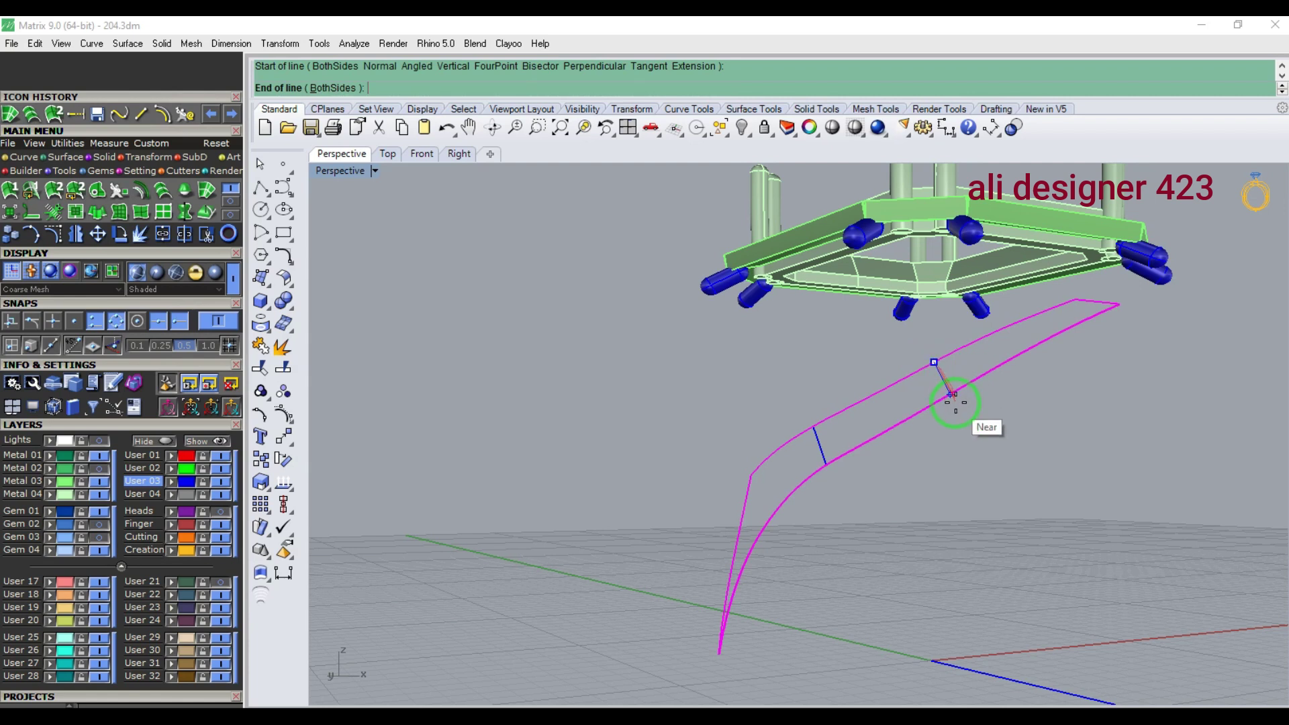
{"action": "left_click", "coordinate": [951, 397]}
- Create a network surface from the four support boundary curves and two cross lines with 0.01 tolerances, and delete the source curves
{"action": "left_click_drag", "start_coordinate": [1017, 378], "coordinate": [741, 509], "text": "shift"}
{"action": "left_click", "coordinate": [206, 190]}
{"action": "key", "text": "Return"}
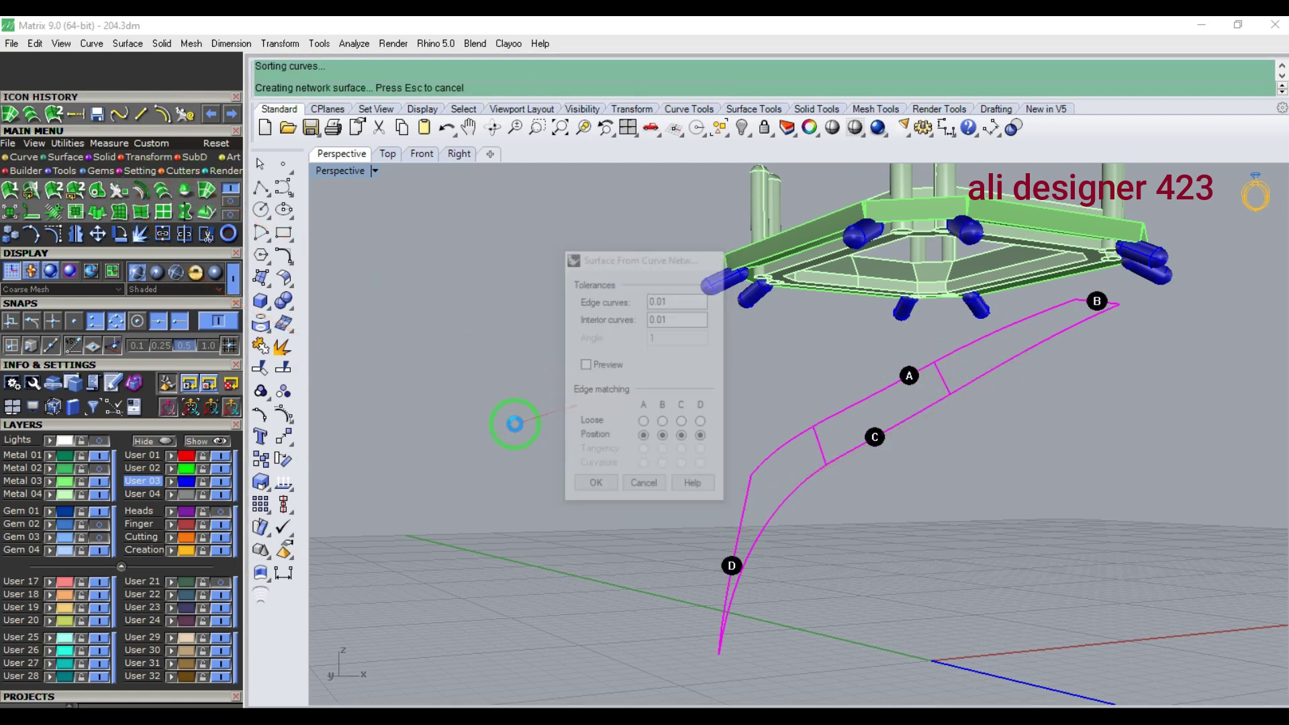
{"action": "mouse_move", "coordinate": [590, 500]}
{"action": "right_mouse_down"}
{"action": "mouse_move", "coordinate": [512, 345]}
{"action": "mouse_move", "coordinate": [570, 495]}
{"action": "mouse_move", "coordinate": [586, 497]}
{"action": "right_mouse_up"}
{"action": "key", "text": "Delete"}
- Hide the surface isocurves of the support strip in its object properties
{"action": "right_click_drag", "start_coordinate": [829, 519], "coordinate": [810, 466]}
{"action": "left_click", "coordinate": [809, 466]}
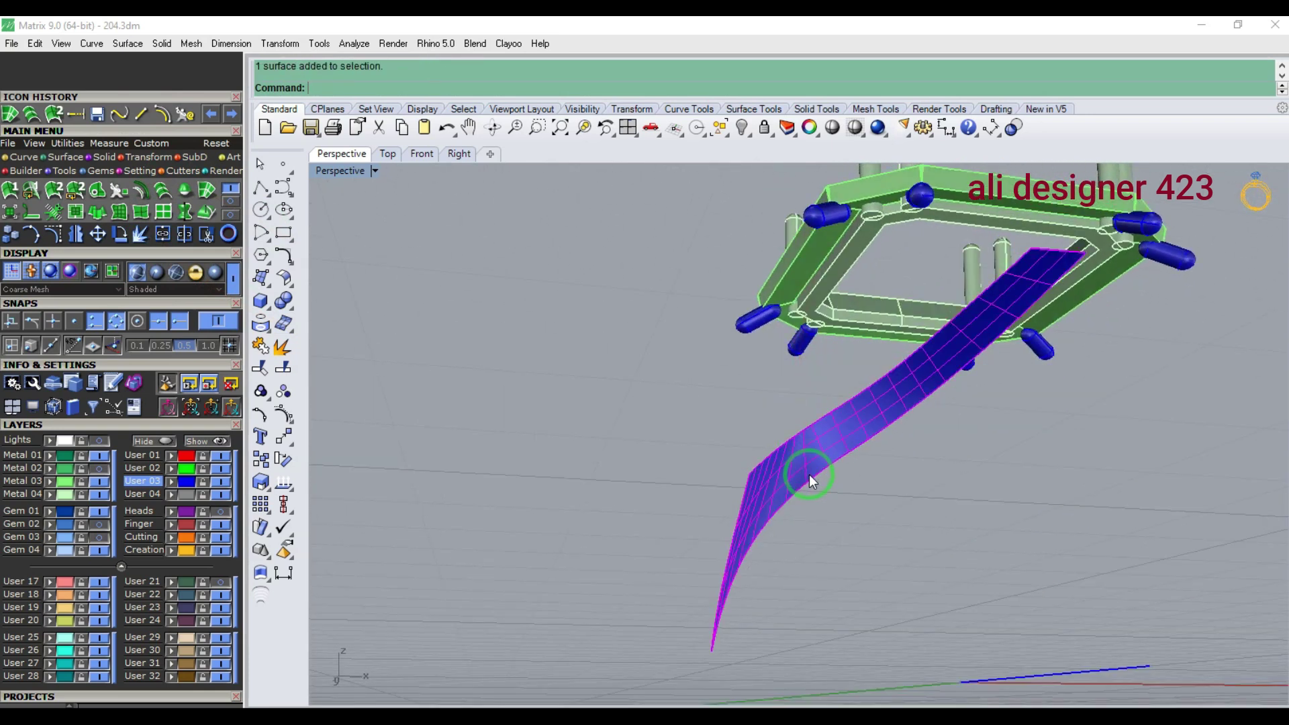
{"action": "left_click", "coordinate": [809, 128]}
{"action": "left_click", "coordinate": [401, 551]}
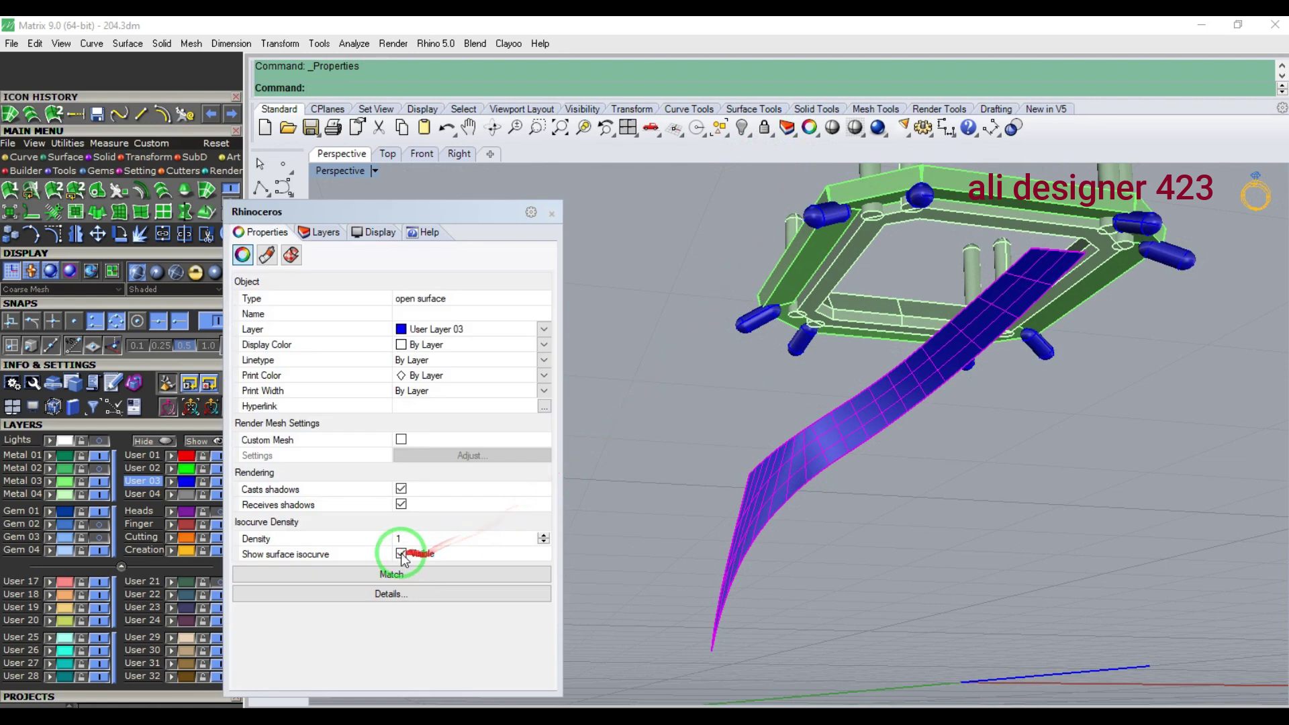
{"action": "left_click", "coordinate": [549, 212]}
{"action": "left_click", "coordinate": [631, 406]}
- Show the Metal 02 layer and switch the viewport to the Bottom view at the support strip's gallery end
{"action": "scroll", "coordinate": [633, 464], "scroll_direction": "down", "scroll_amount": 4}
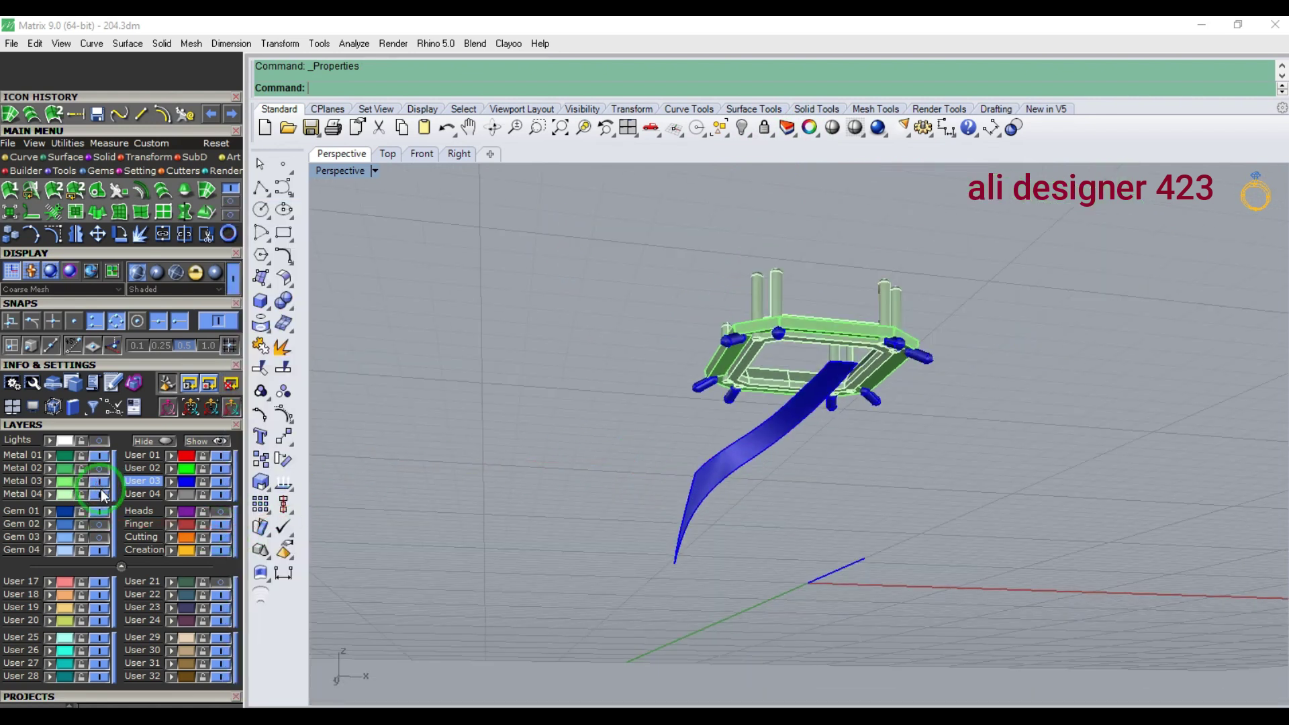
{"action": "right_click_drag", "start_coordinate": [764, 493], "coordinate": [684, 494]}
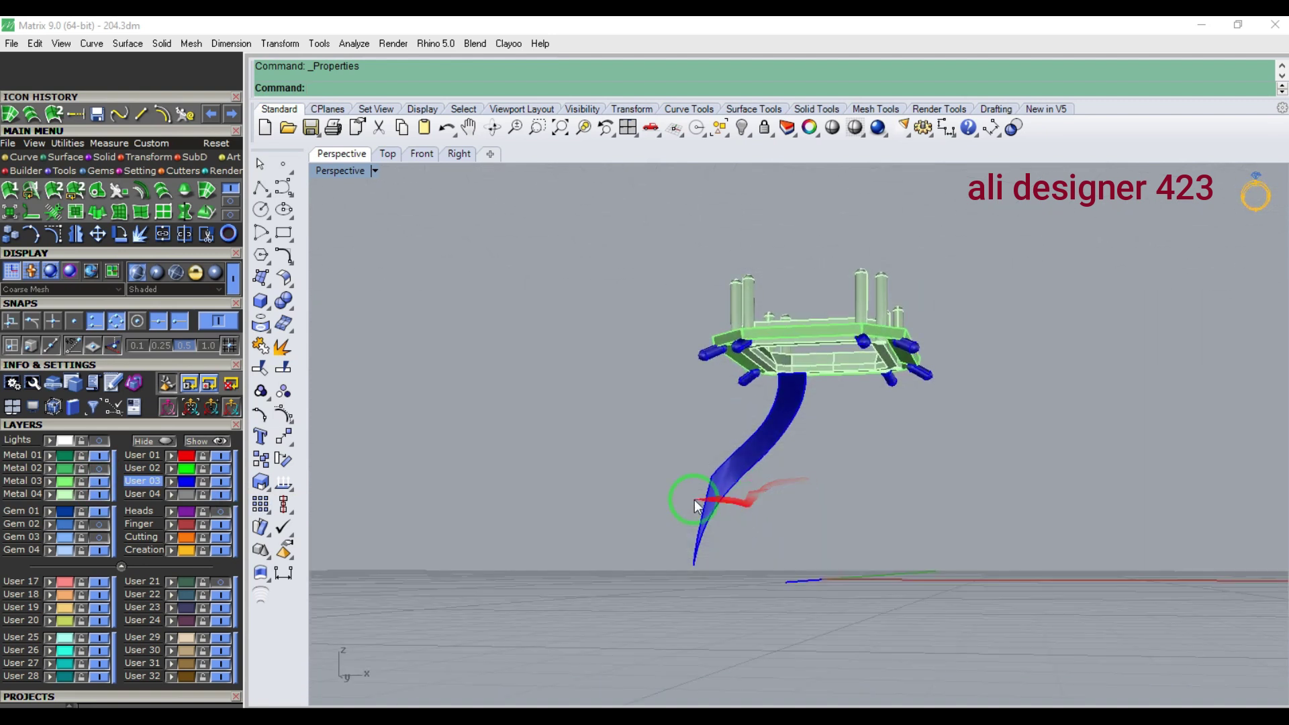
{"action": "left_click", "coordinate": [104, 469]}
{"action": "right_click_drag", "start_coordinate": [708, 553], "coordinate": [779, 372]}
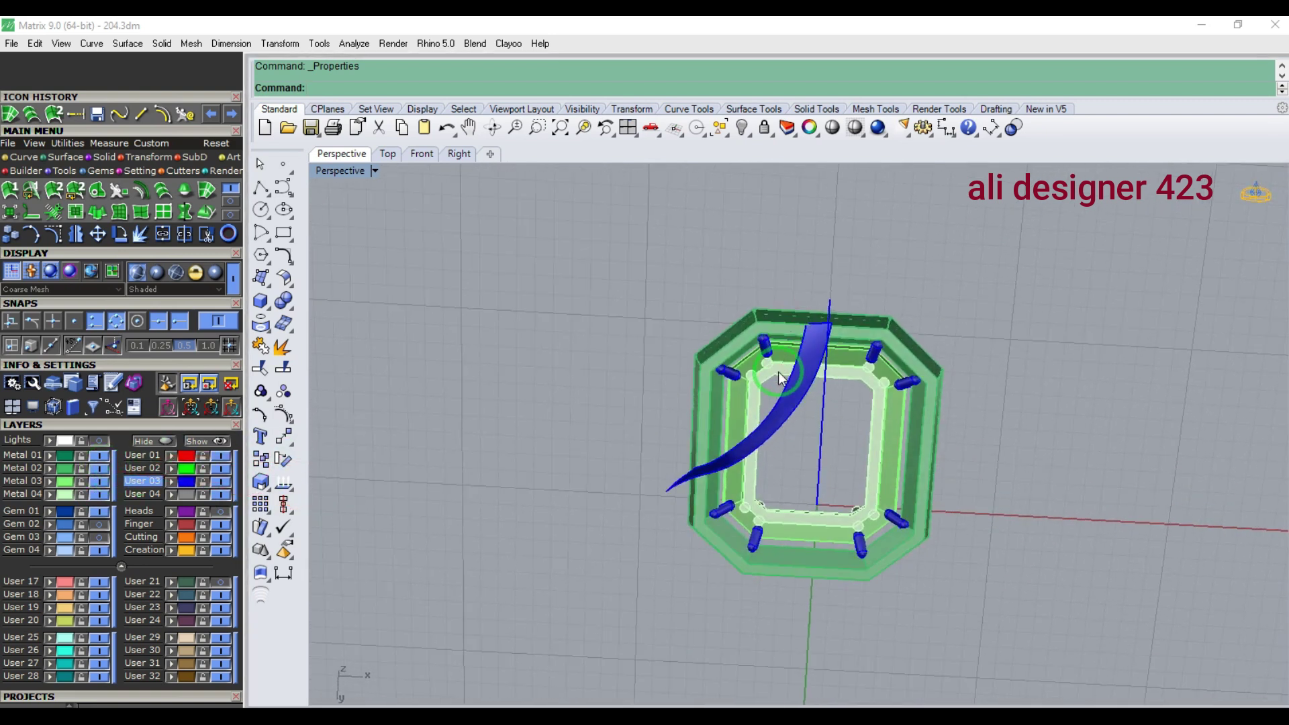
{"action": "key", "text": "ctrl+F1"}
{"action": "scroll", "coordinate": [824, 337], "scroll_direction": "up", "scroll_amount": 16}
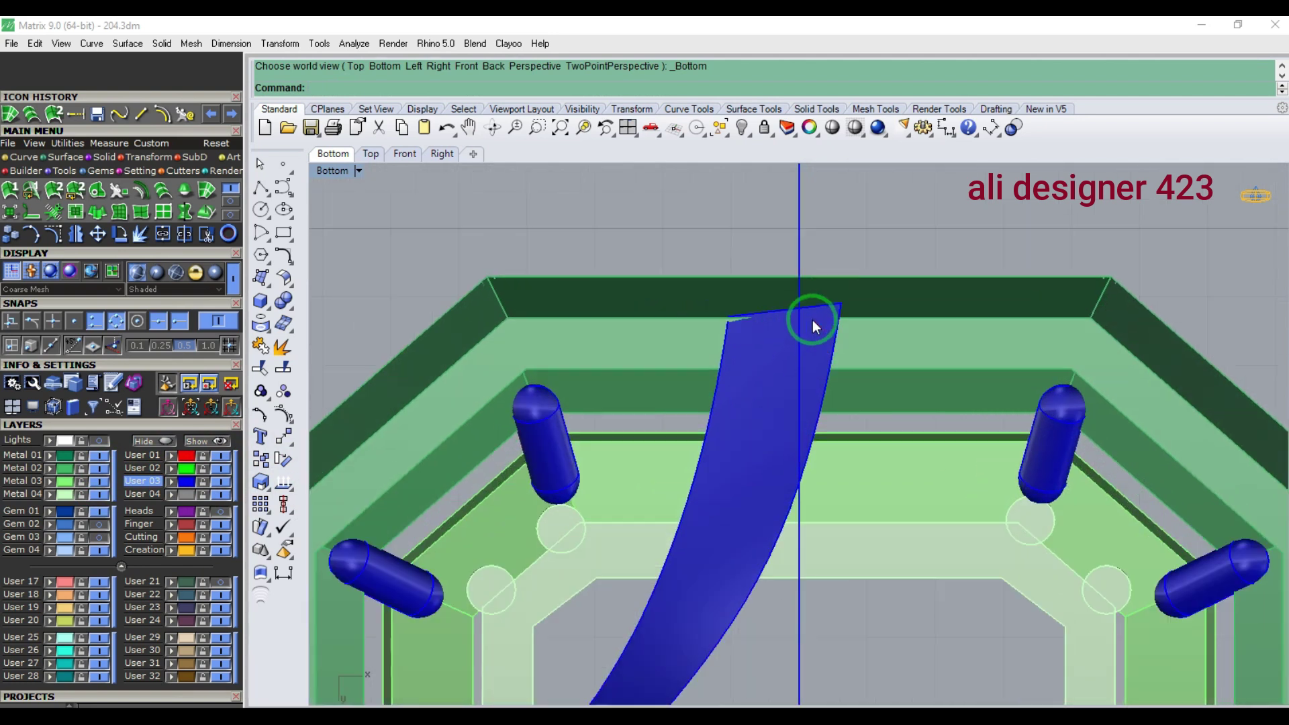
- Draw a rectangle over the strip's slanted gallery end and move it so its lower edge lies on the gallery's lower rim edge
{"action": "left_click", "coordinate": [812, 318]}
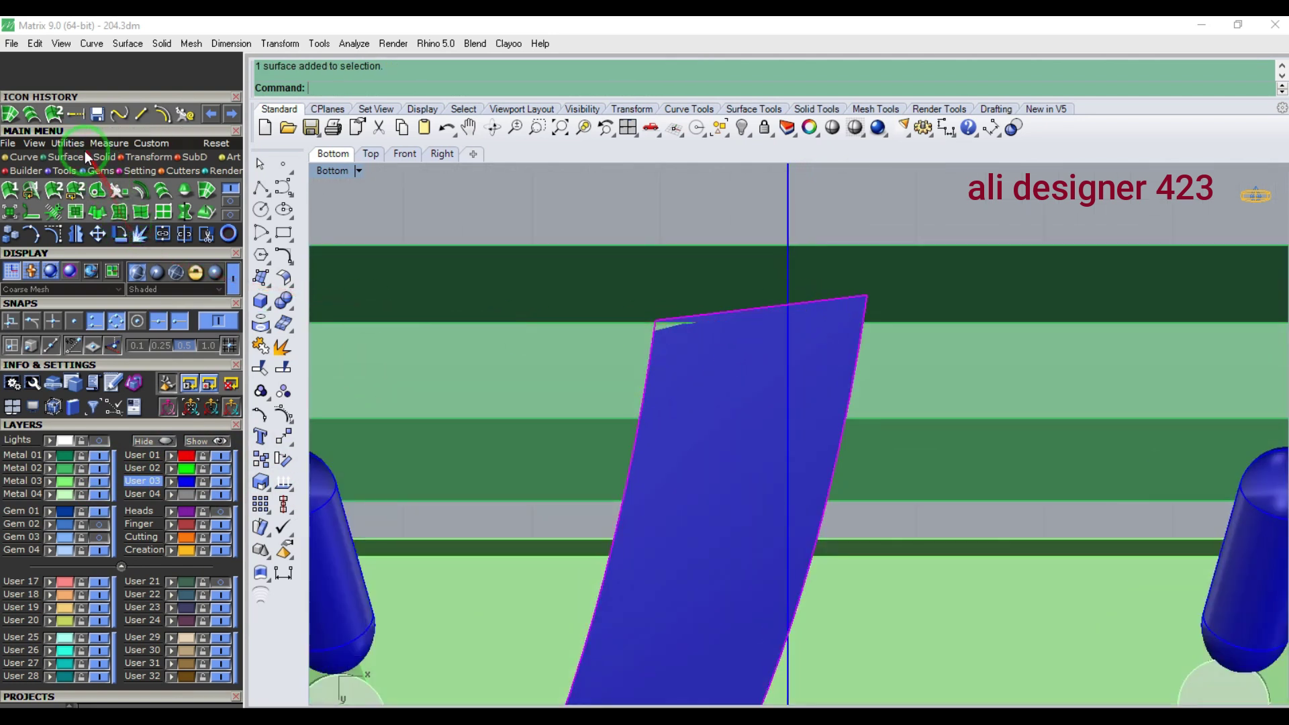
{"action": "left_click", "coordinate": [24, 157]}
{"action": "left_click", "coordinate": [230, 189]}
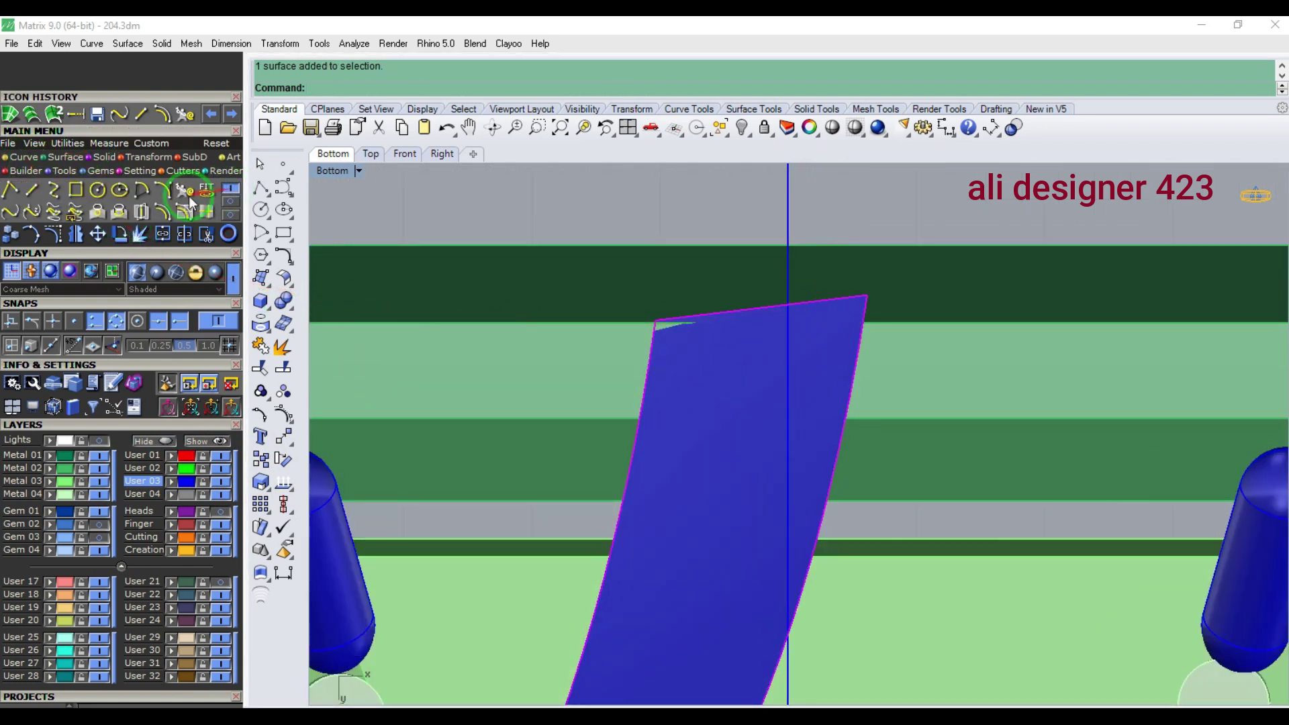
{"action": "left_click", "coordinate": [75, 190]}
{"action": "left_click", "coordinate": [587, 196]}
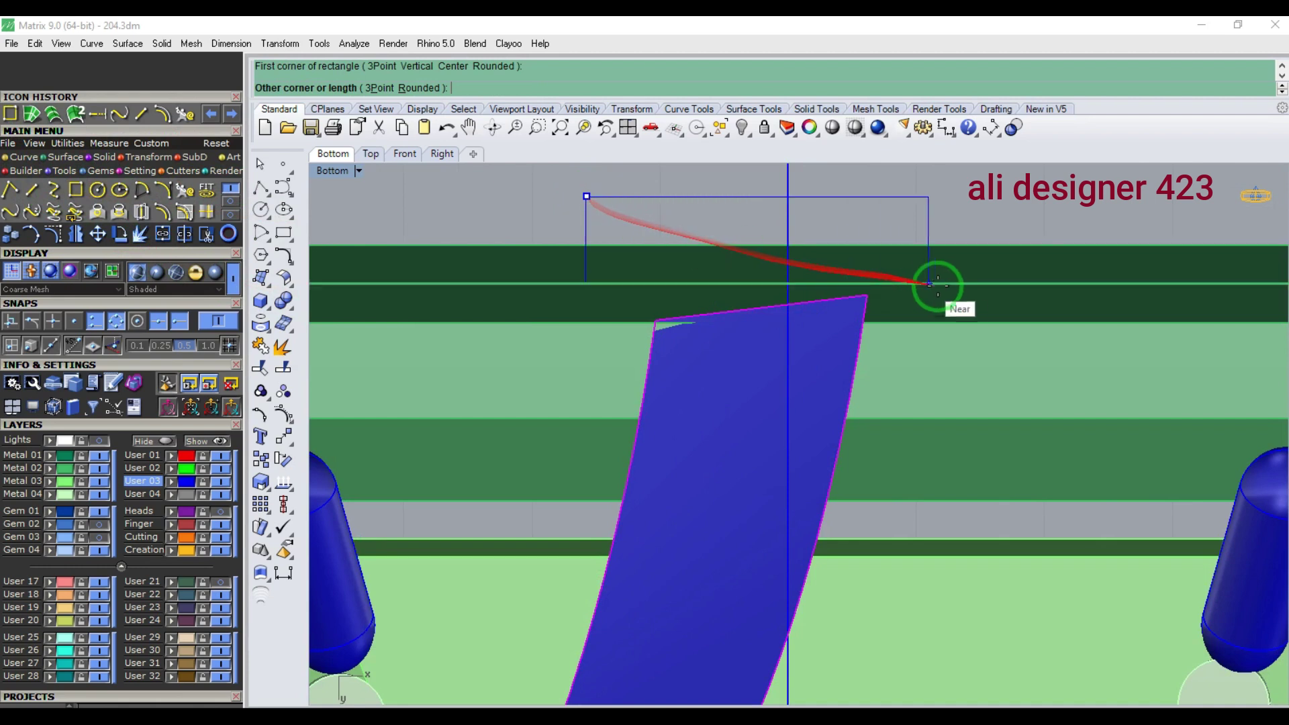
{"action": "left_click", "coordinate": [913, 337]}
{"action": "left_click", "coordinate": [914, 339]}
{"action": "left_click_drag", "start_coordinate": [913, 336], "coordinate": [917, 325]}
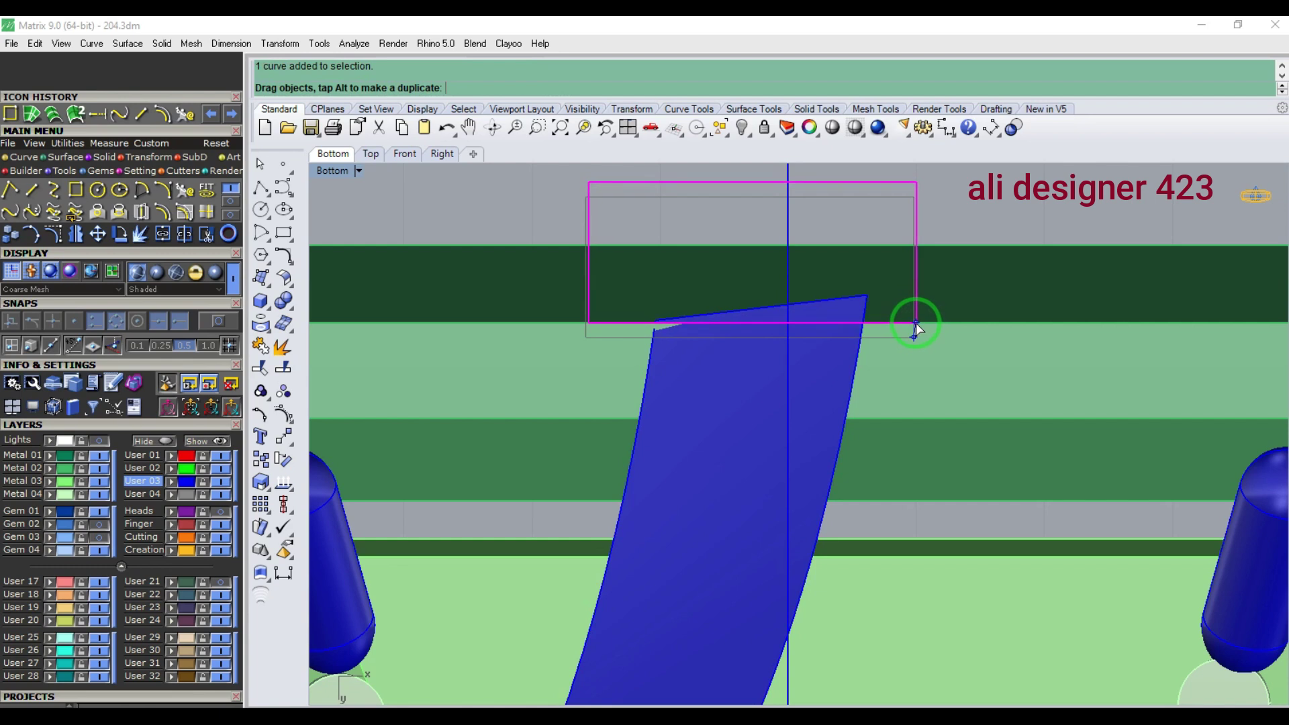
- Trim the strip's slanted end away inside the rectangle
{"action": "left_click", "coordinate": [206, 234]}
{"action": "left_click", "coordinate": [849, 316]}
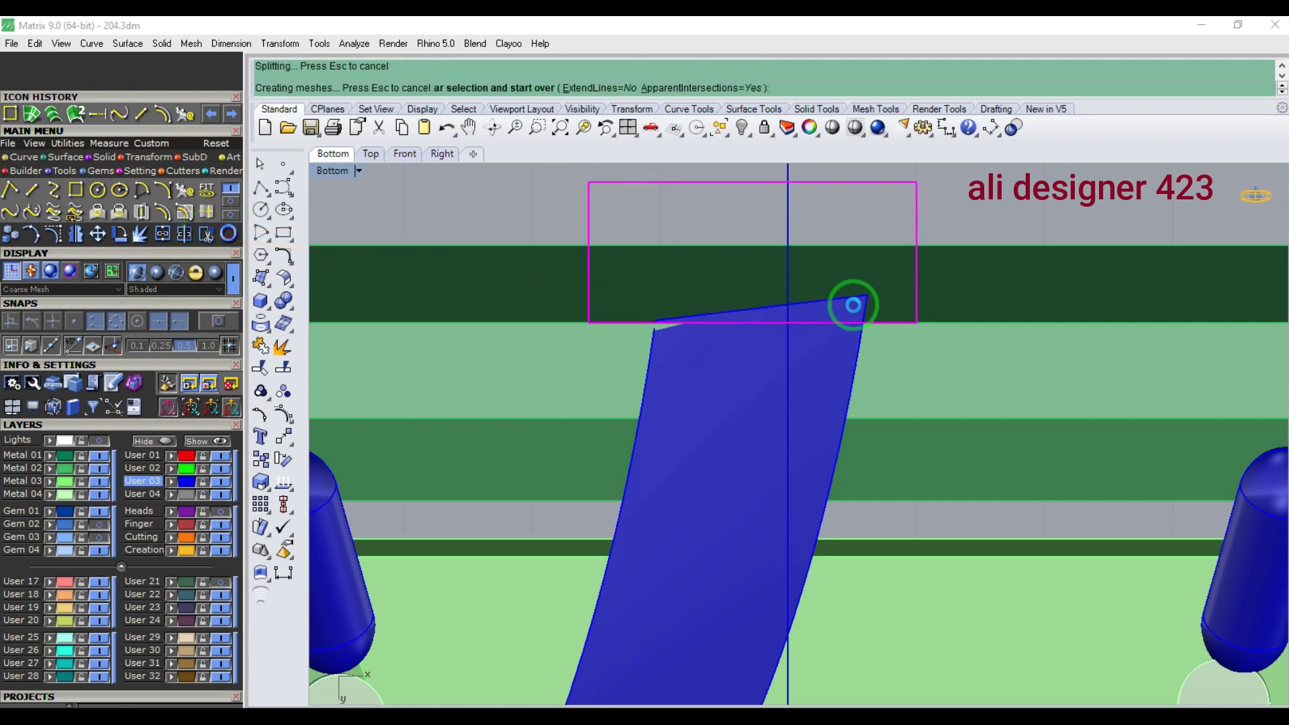
{"action": "right_click", "coordinate": [945, 193]}
{"action": "left_click", "coordinate": [884, 214]}
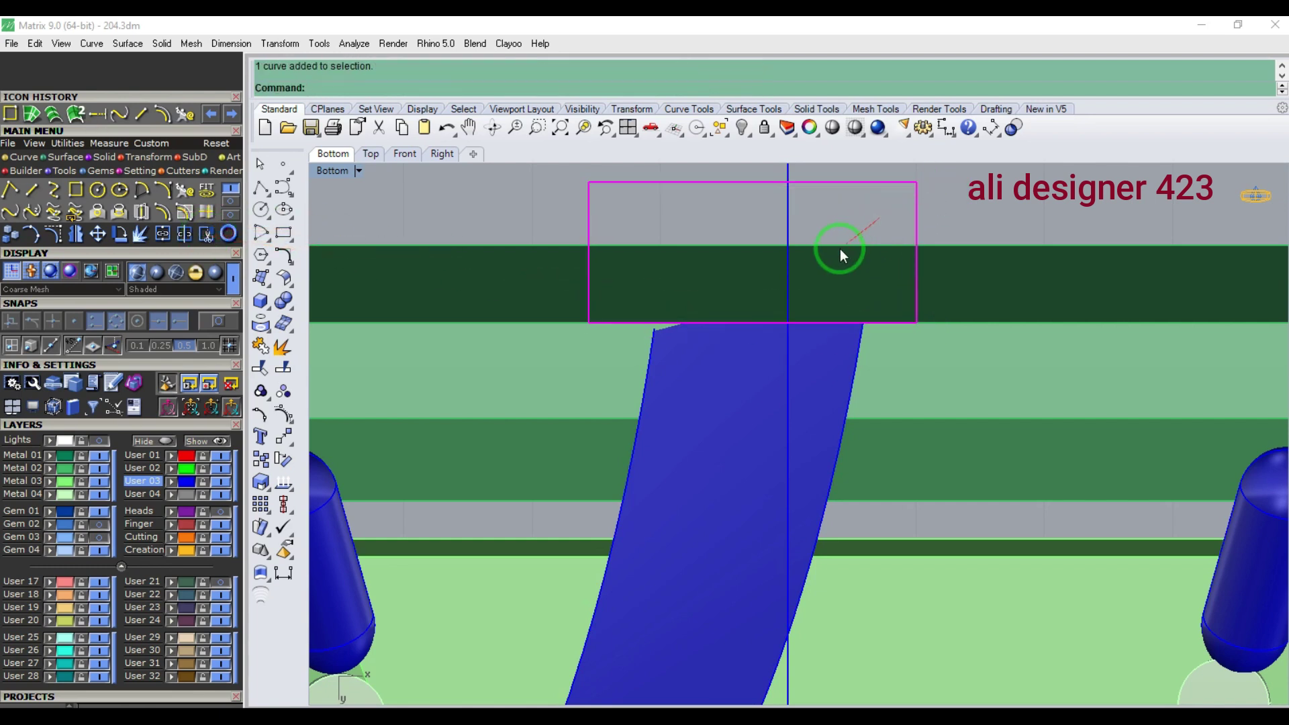
- Offset the trimmed support strip into a solid with a distance of 0.7 mm
{"action": "key", "text": "F1"}
{"action": "key", "text": "F4"}
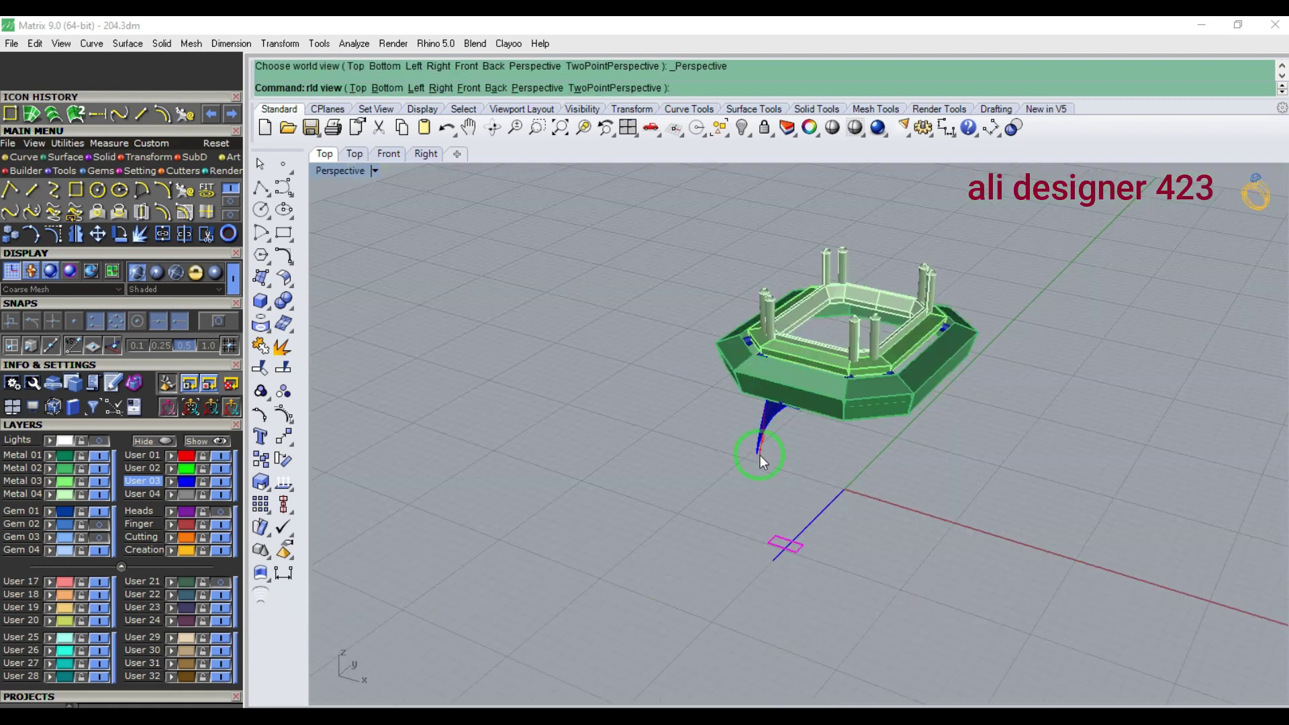
{"action": "scroll", "coordinate": [770, 435], "scroll_direction": "up", "scroll_amount": 8}
{"action": "right_click_drag", "start_coordinate": [772, 420], "coordinate": [805, 396]}
{"action": "left_click", "coordinate": [804, 396]}
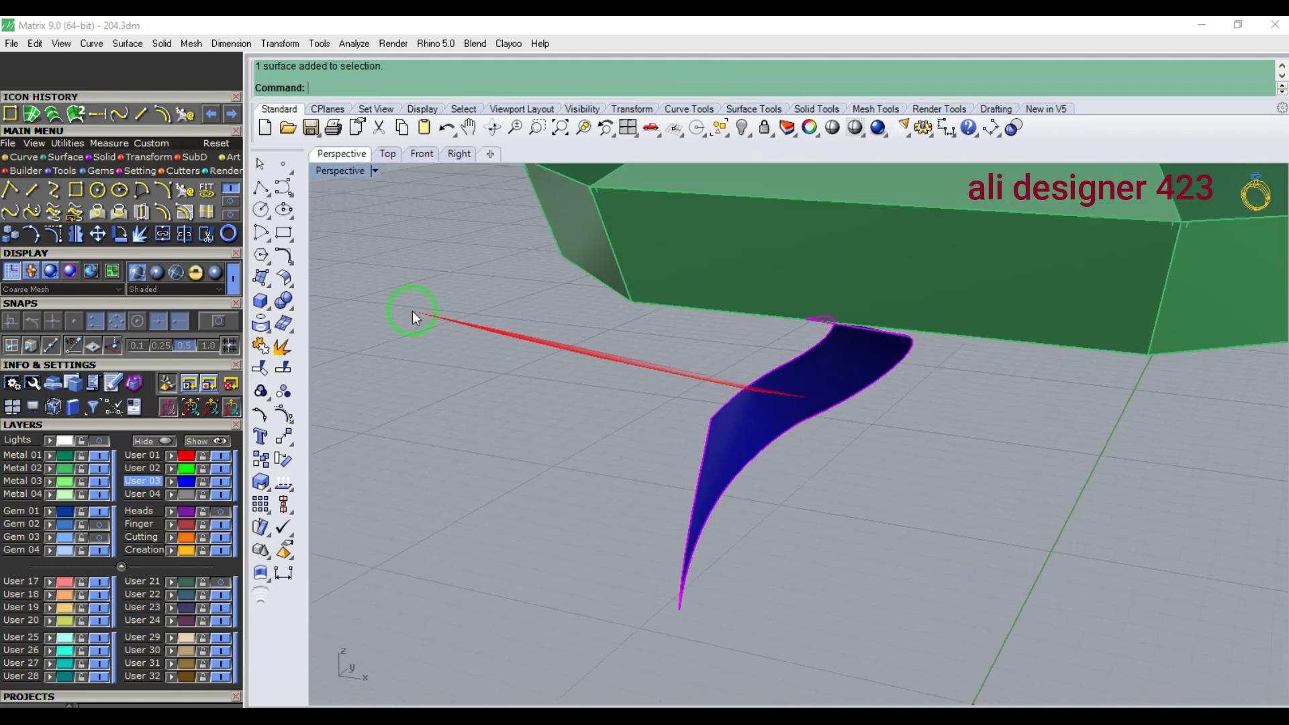
{"action": "left_click", "coordinate": [68, 157]}
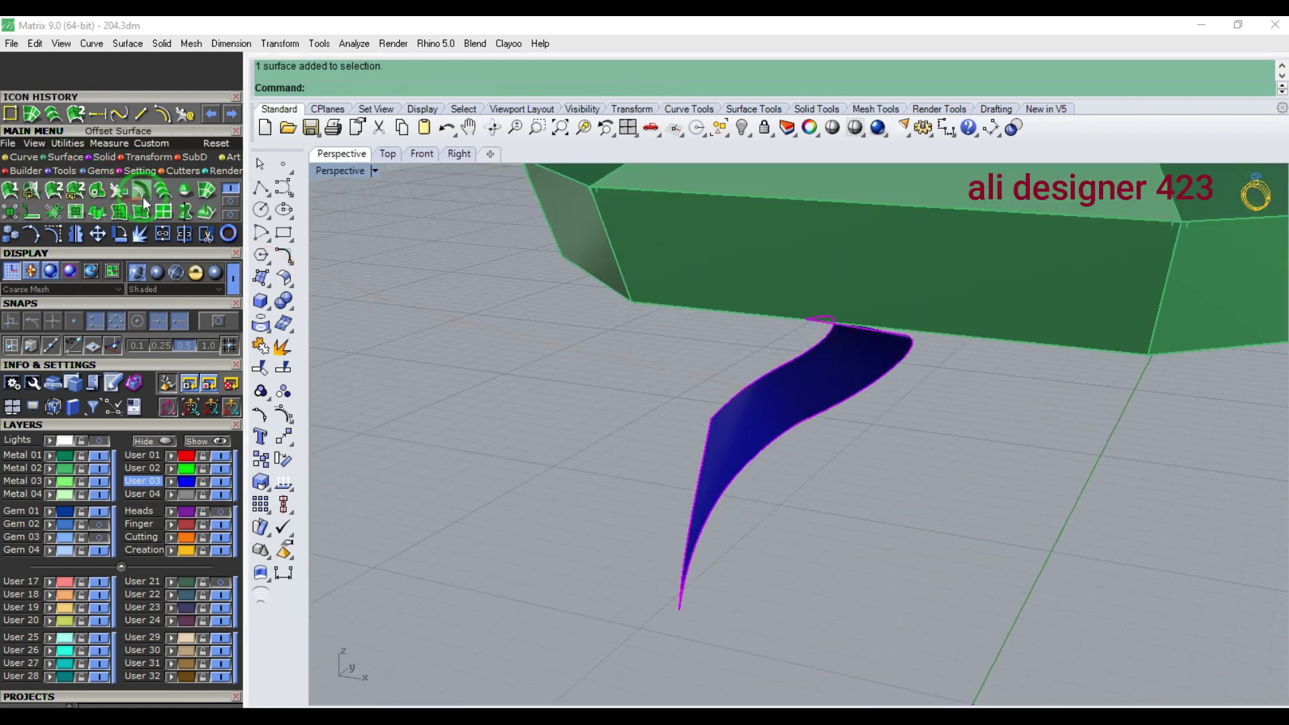
{"action": "left_click", "coordinate": [118, 211]}
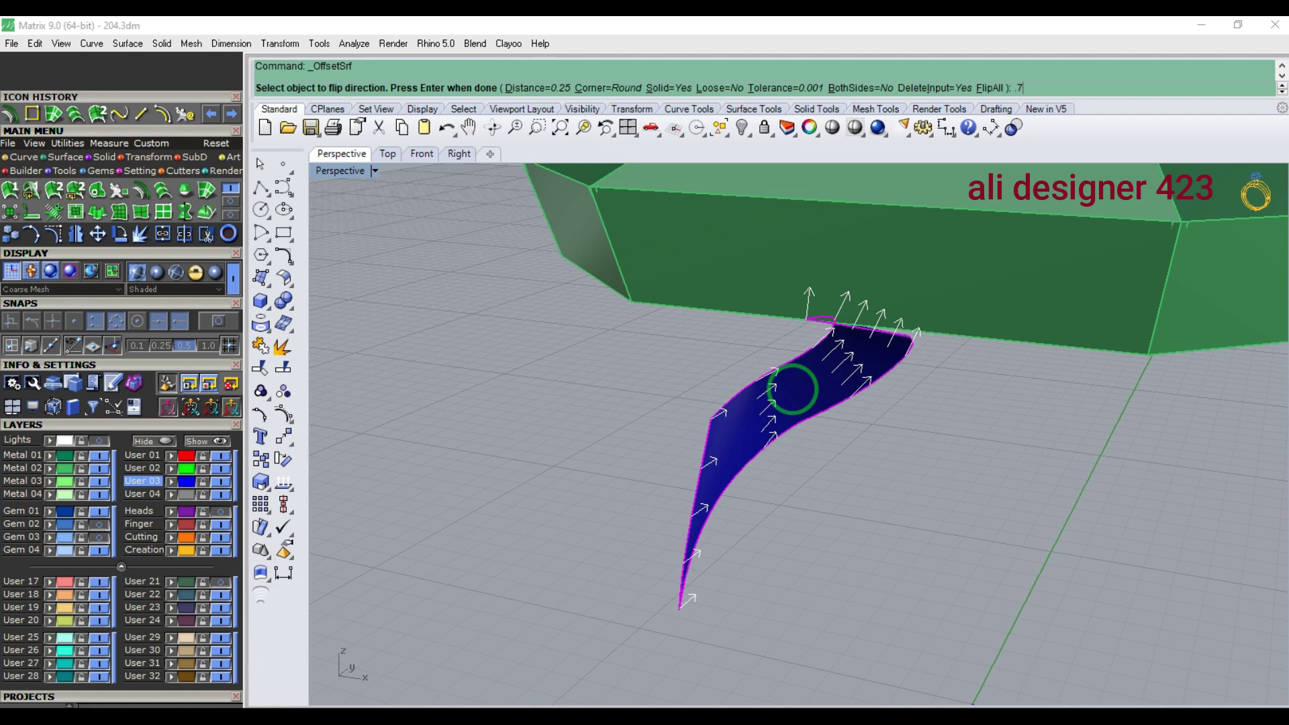
{"action": "key", "text": "Return"}
{"action": "key", "text": "Return"}
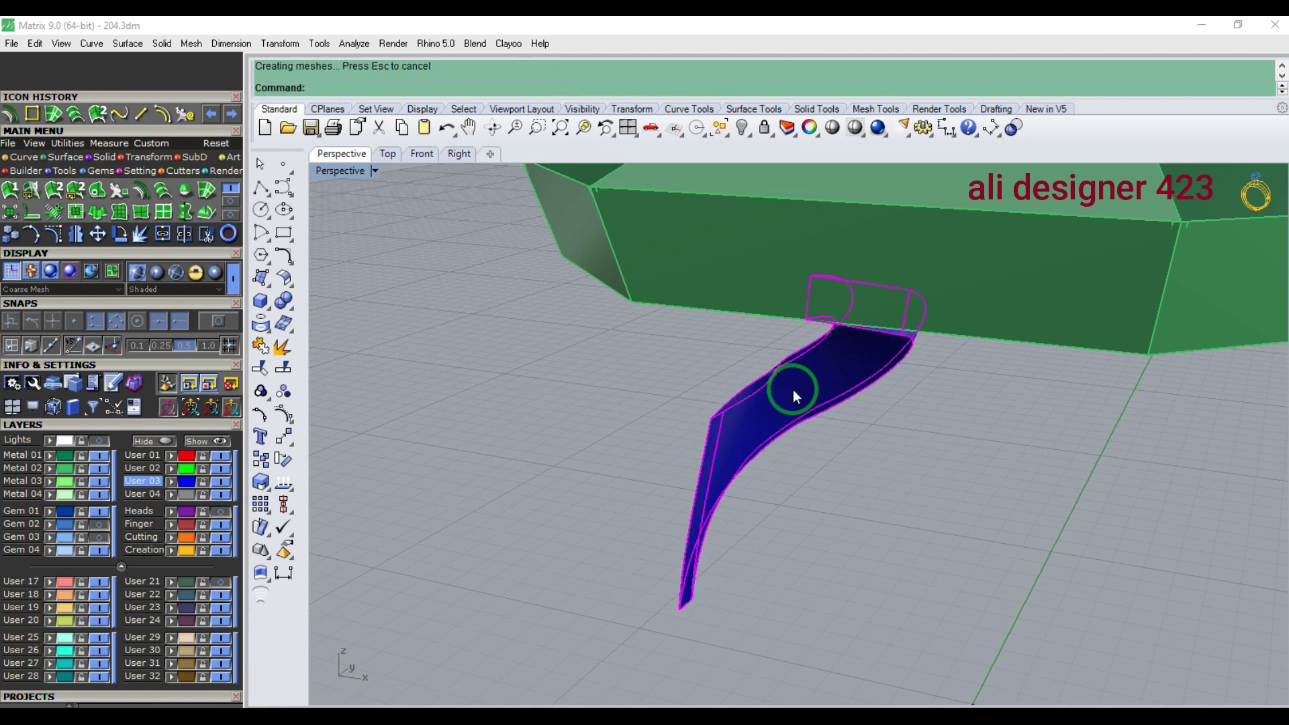
- Try a mirrored copy of the solid support on the opposite side of the ring's centre plane
{"action": "right_click_drag", "start_coordinate": [786, 426], "coordinate": [600, 425]}
{"action": "right_click_drag", "start_coordinate": [602, 430], "coordinate": [849, 474]}
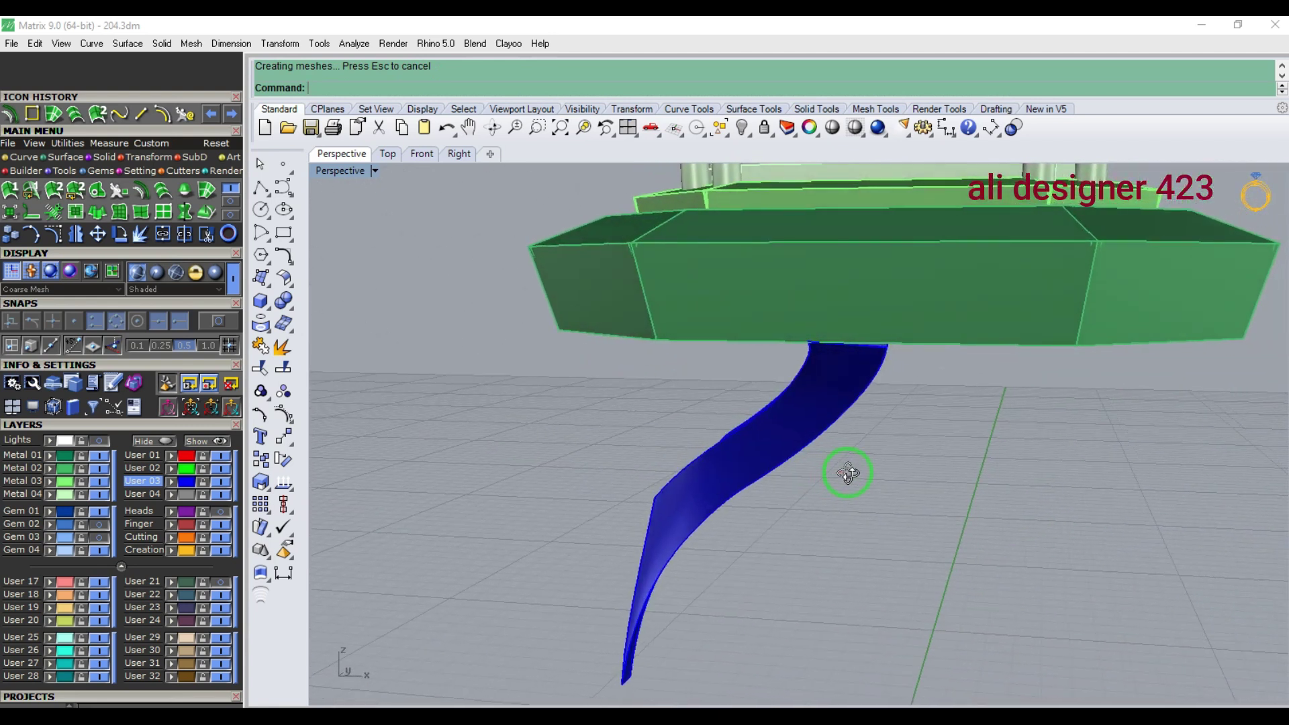
{"action": "right_click_drag", "start_coordinate": [714, 475], "coordinate": [811, 442]}
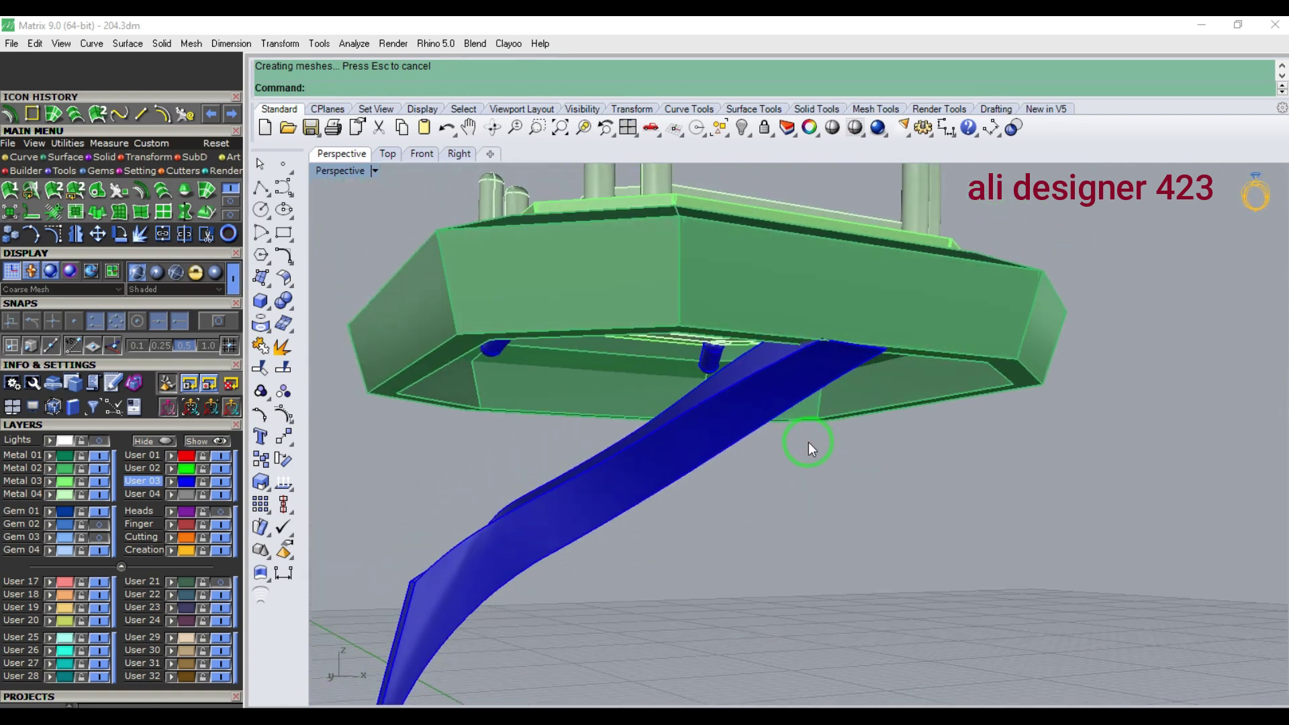
{"action": "right_click_drag", "start_coordinate": [648, 481], "coordinate": [656, 513]}
{"action": "left_click", "coordinate": [610, 475]}
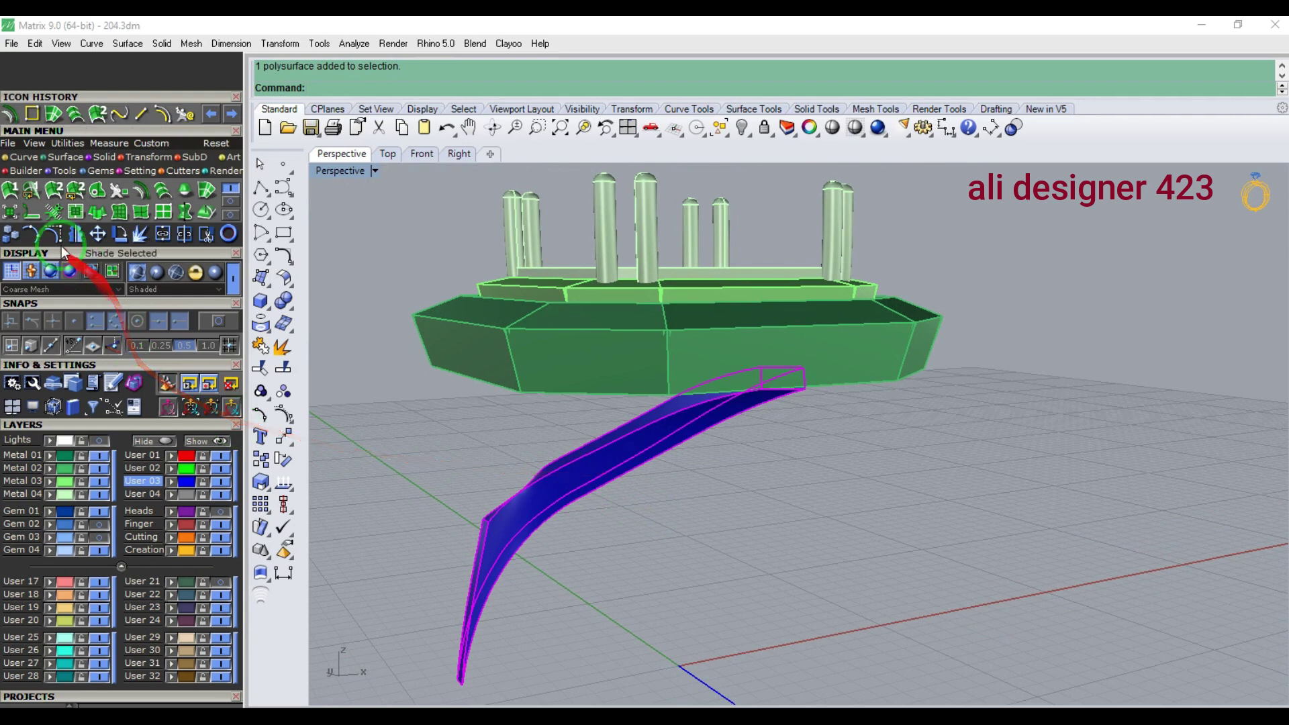
{"action": "right_click", "coordinate": [76, 234]}
{"action": "left_click", "coordinate": [446, 458]}
{"action": "left_click", "coordinate": [748, 554]}
{"action": "right_click_drag", "start_coordinate": [747, 554], "coordinate": [711, 529]}
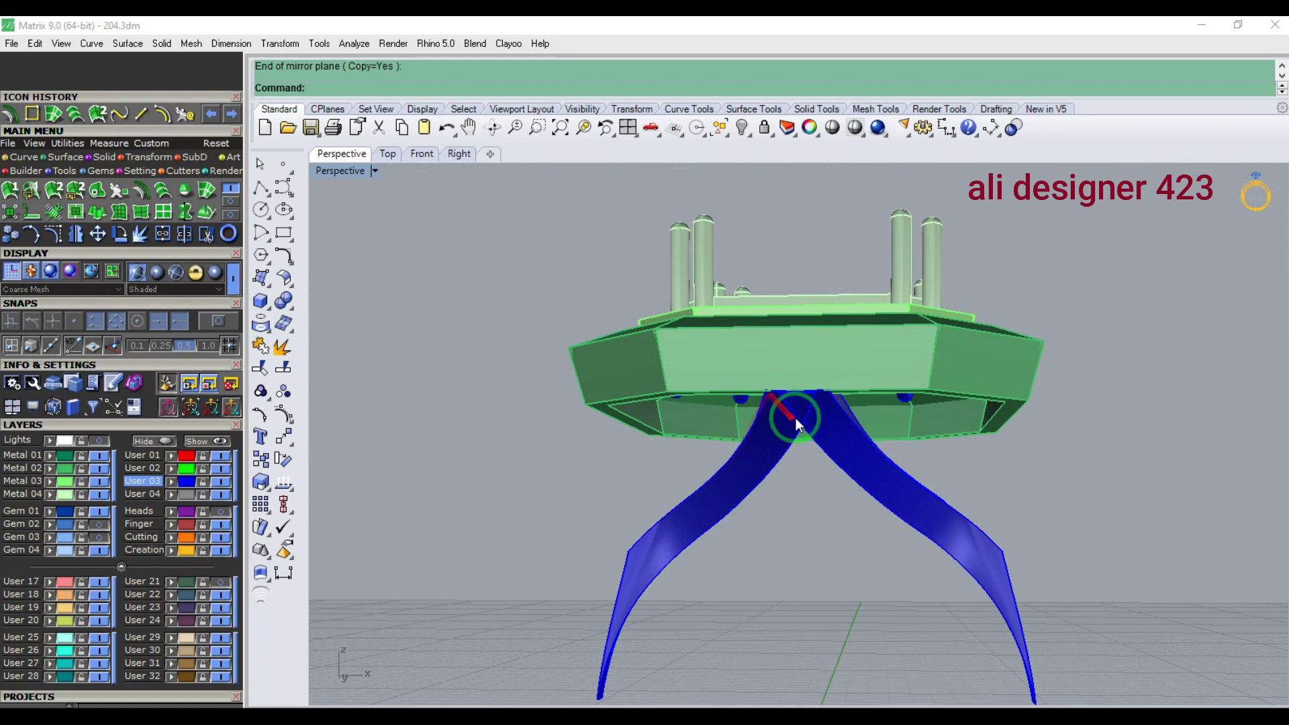
- Examine where the two supports overlap beneath the gallery, and undo the mirrored copy
{"action": "scroll", "coordinate": [796, 419], "scroll_direction": "up", "scroll_amount": 6}
{"action": "scroll", "coordinate": [781, 322], "scroll_direction": "down", "scroll_amount": 5}
{"action": "right_click_drag", "start_coordinate": [789, 481], "coordinate": [791, 437]}
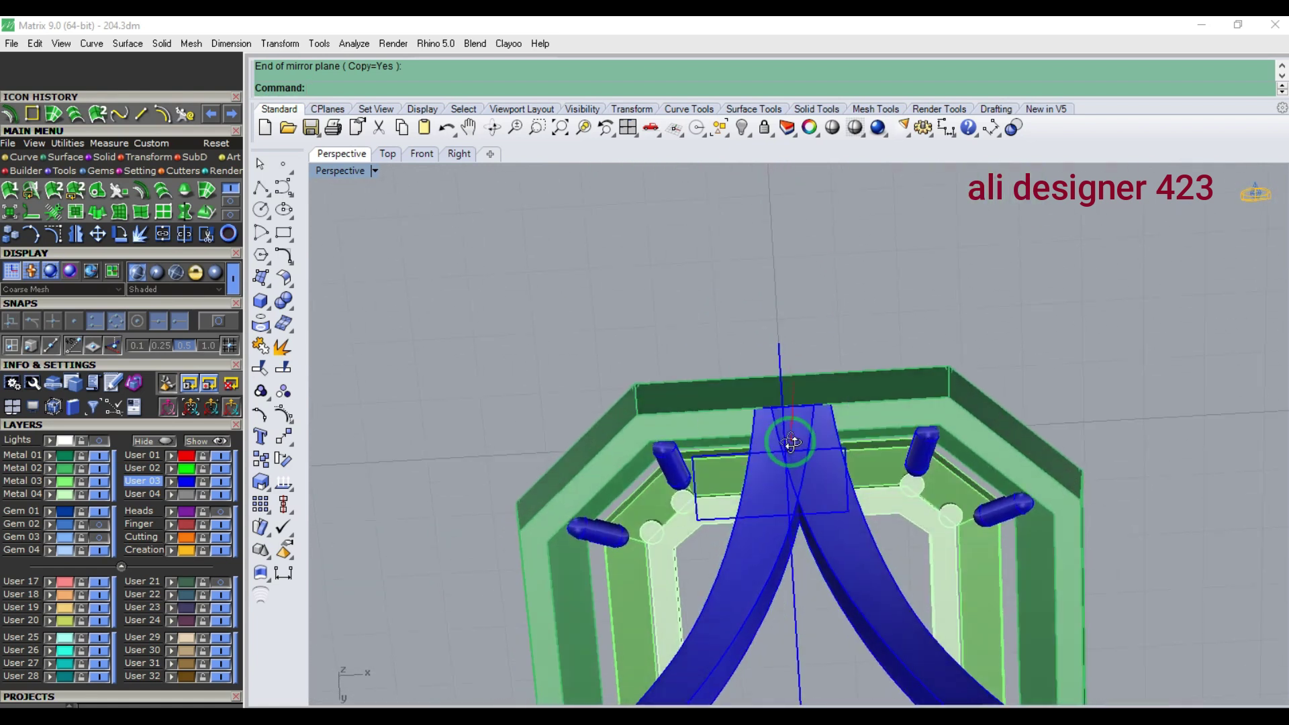
{"action": "scroll", "coordinate": [784, 483], "scroll_direction": "up", "scroll_amount": 6}
{"action": "right_click_drag", "start_coordinate": [779, 381], "coordinate": [806, 535]}
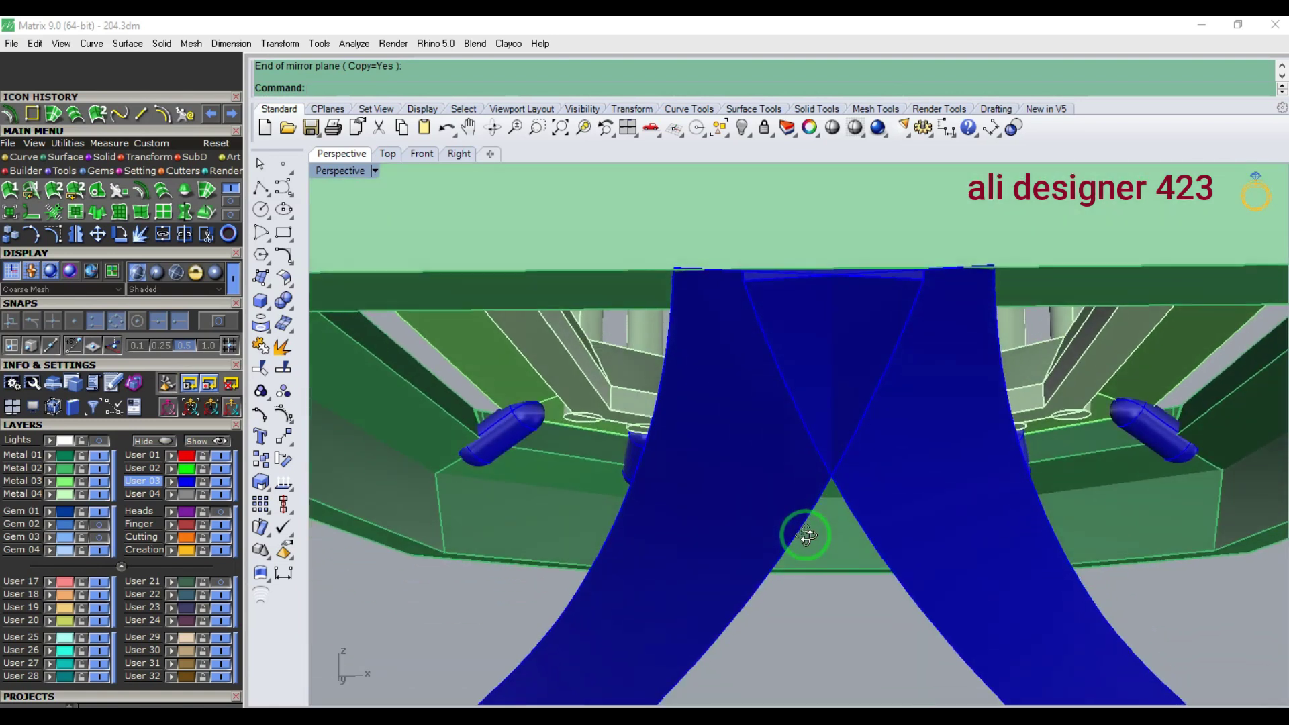
{"action": "key", "text": "ctrl+z"}
- Turn on the support solid's edit points and set the viewport display to Ghosted
{"action": "left_click", "coordinate": [875, 290]}
{"action": "left_click", "coordinate": [108, 157]}
{"action": "left_click", "coordinate": [923, 279]}
{"action": "left_click", "coordinate": [356, 171]}
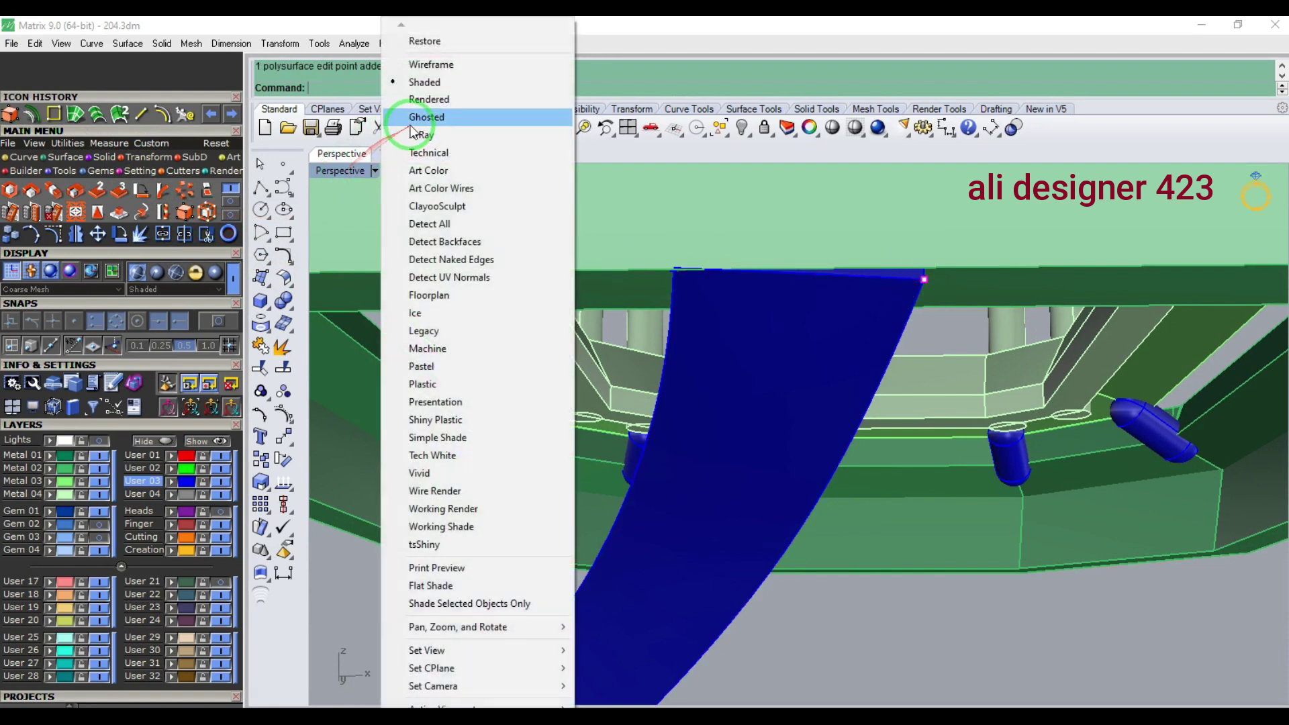
{"action": "left_click", "coordinate": [396, 120]}
- Move the two edit points at the support's gallery-end corner nearest the ring's centre by 0.2 mm to straighten the end edge
{"action": "left_click", "coordinate": [924, 195], "text": "shift"}
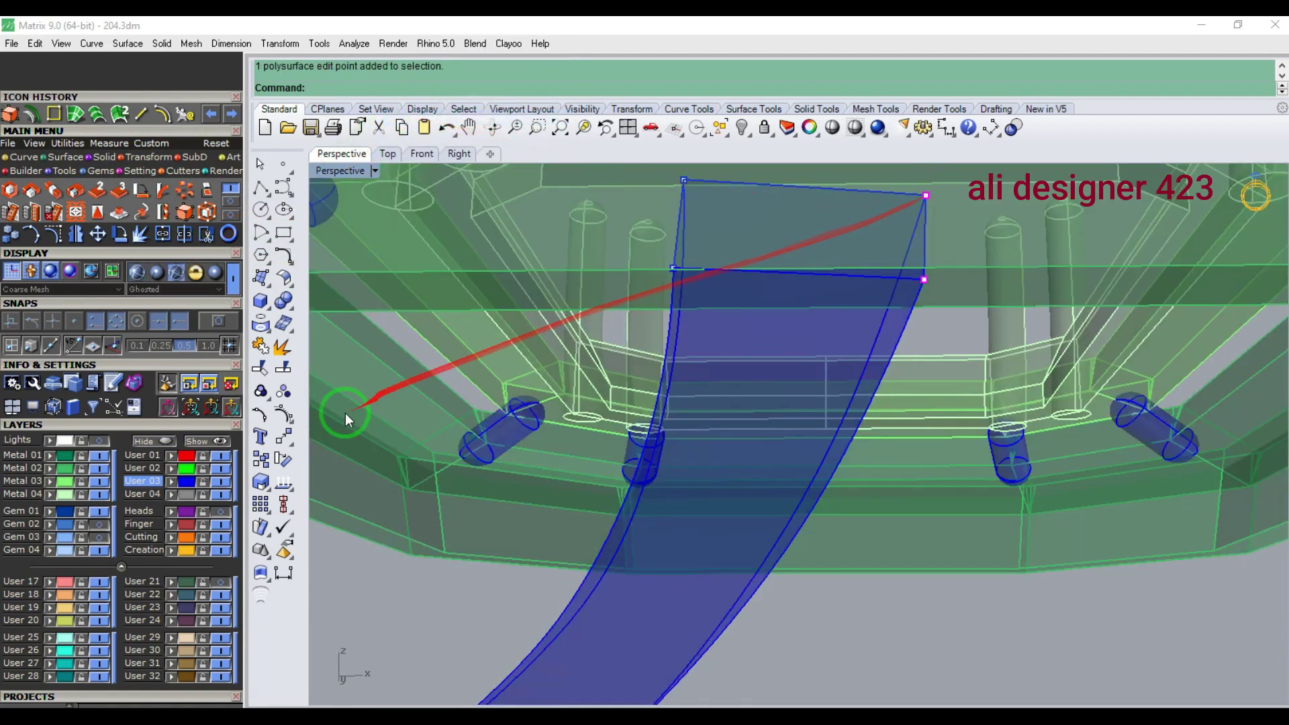
{"action": "left_click", "coordinate": [231, 406]}
{"action": "left_click", "coordinate": [924, 184]}
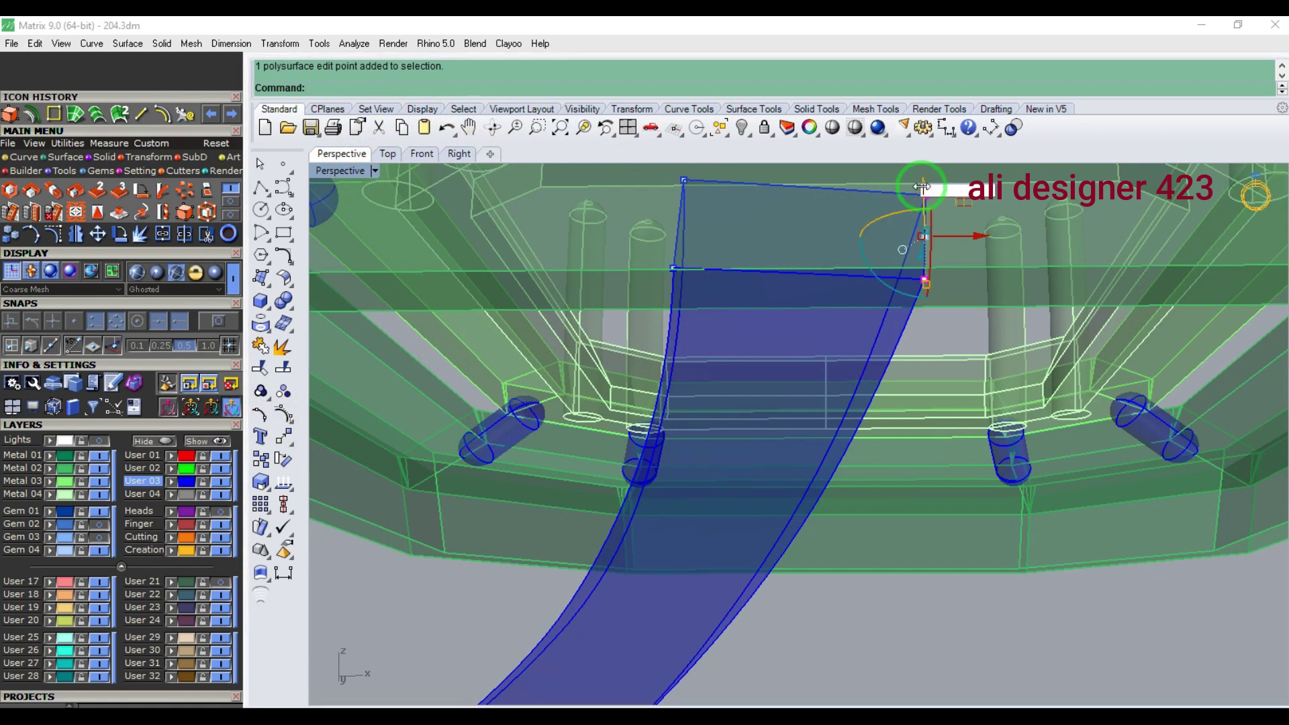
{"action": "type", "text": ".2"}
{"action": "key", "text": "Return"}
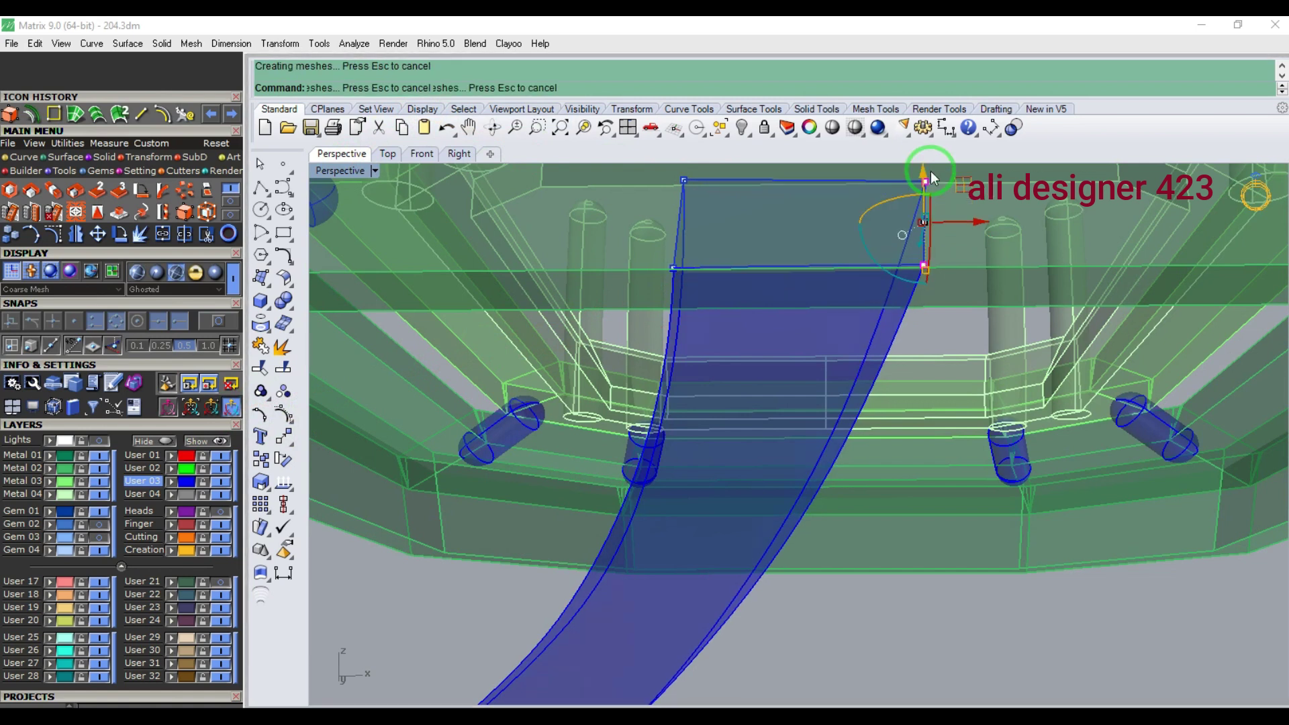
{"action": "key", "text": "Escape"}
{"action": "key", "text": "Escape"}
{"action": "scroll", "coordinate": [811, 321], "scroll_direction": "down", "scroll_amount": 4}
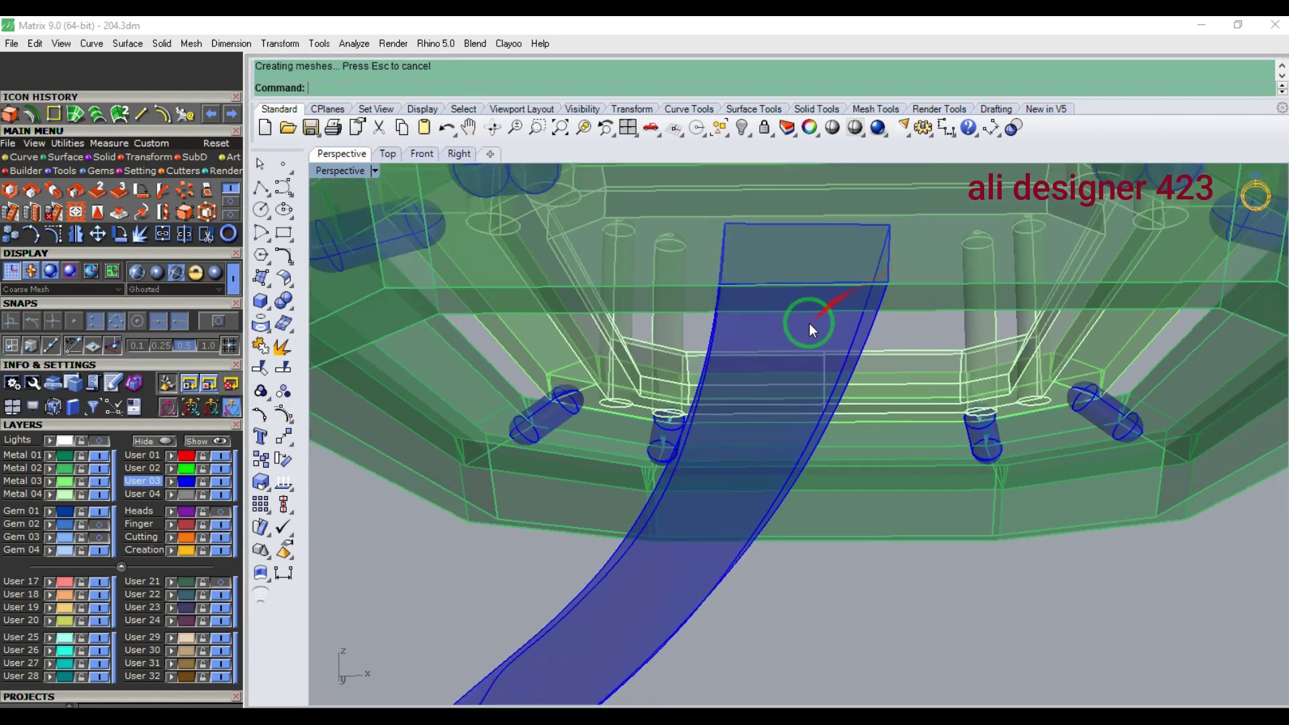
- Return the display to Shaded and mirror a copy of the corrected support solid about the ring's centre plane through the origin
{"action": "left_click", "coordinate": [361, 172]}
{"action": "left_click", "coordinate": [457, 84]}
{"action": "left_click", "coordinate": [713, 353]}
{"action": "left_click", "coordinate": [98, 239]}
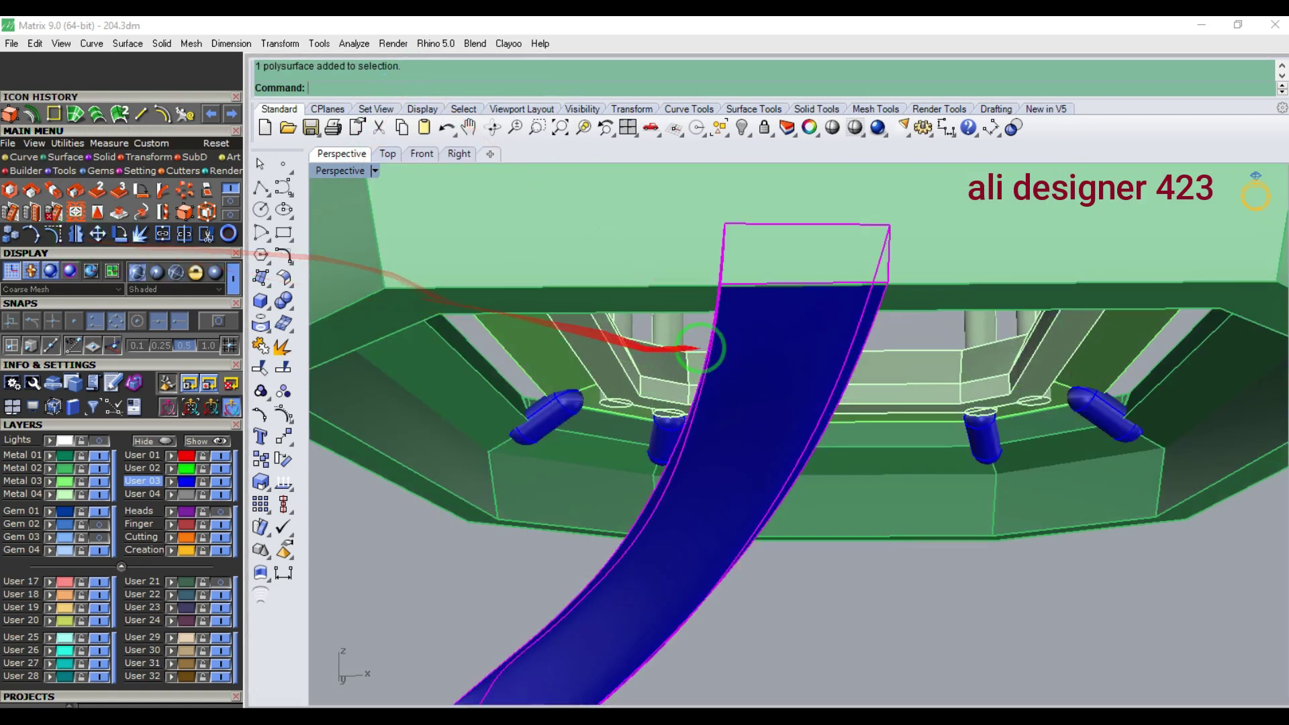
{"action": "scroll", "coordinate": [725, 345], "scroll_direction": "down", "scroll_amount": 4}
{"action": "scroll", "coordinate": [761, 551], "scroll_direction": "down", "scroll_amount": 4}
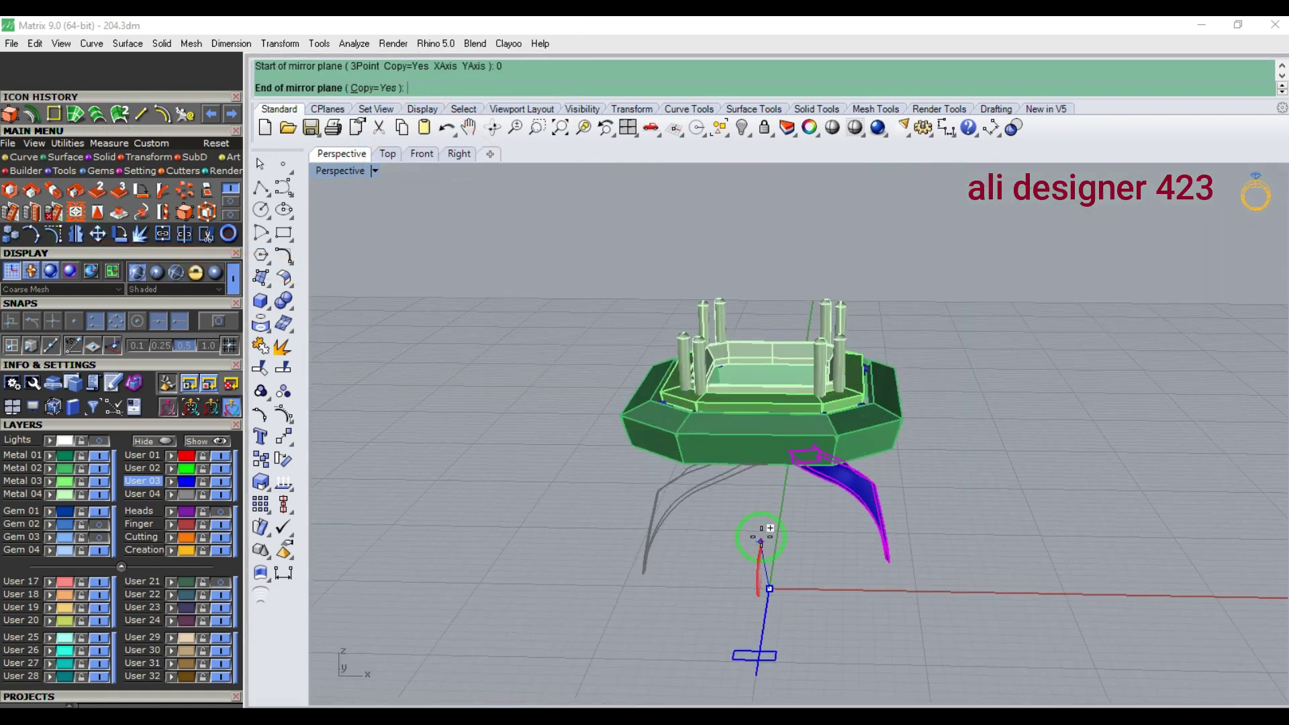